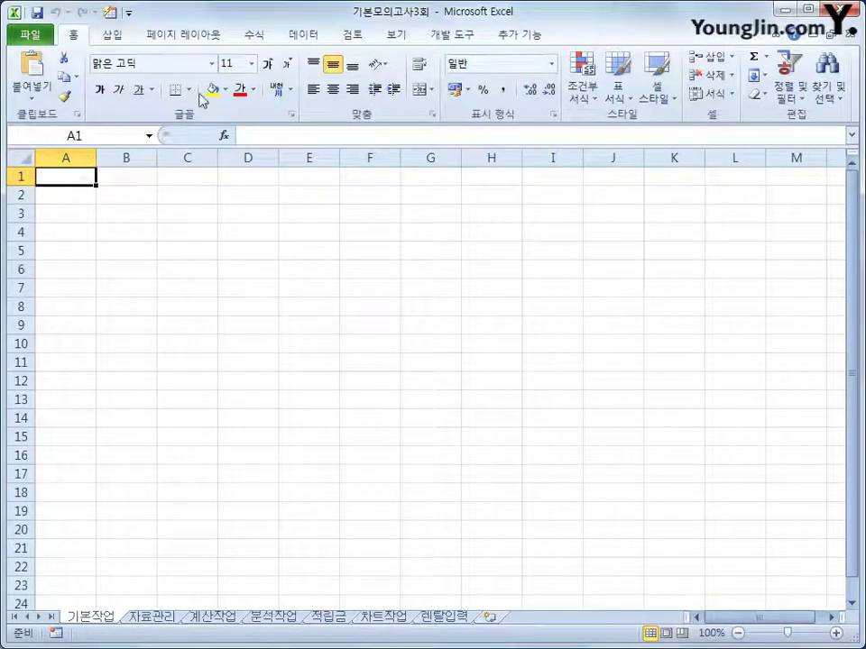
Start a Microsoft Query import using MS Access Database* as the data source
click(295, 38)
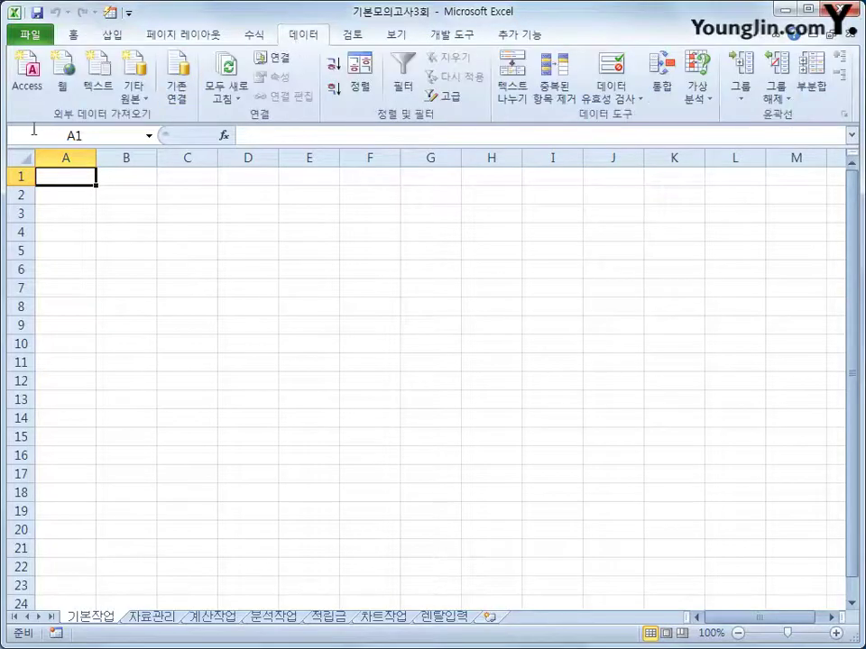
click(137, 105)
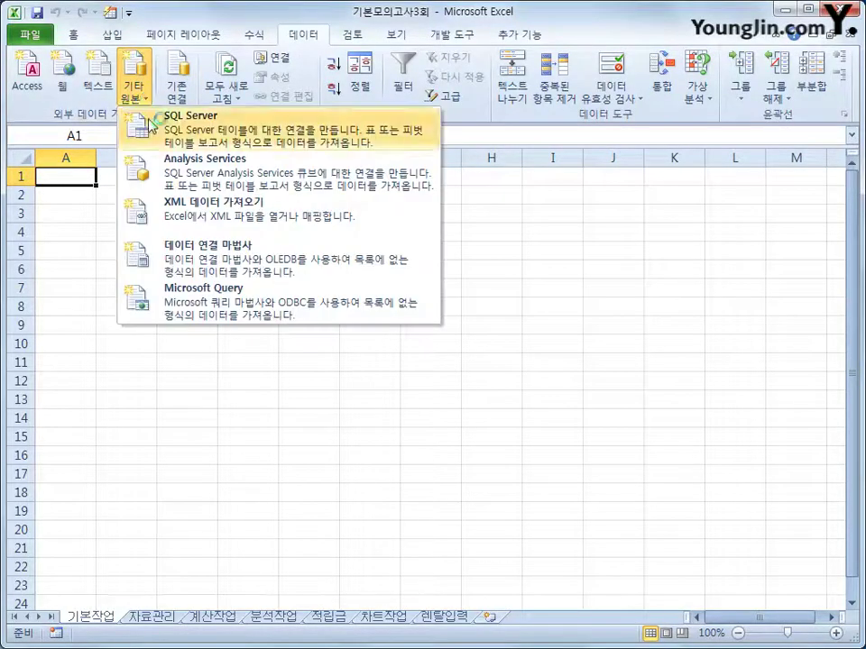
click(228, 305)
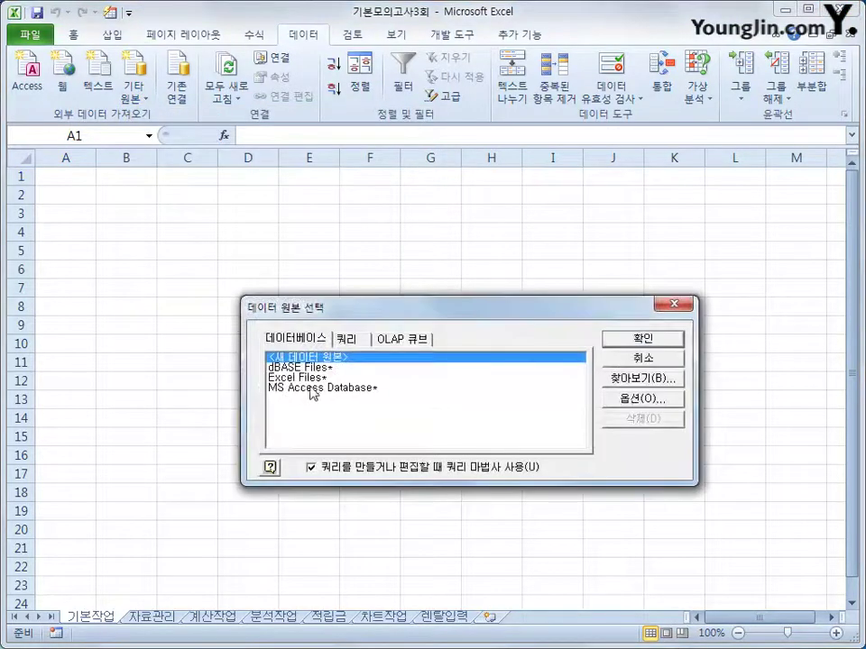
click(317, 390)
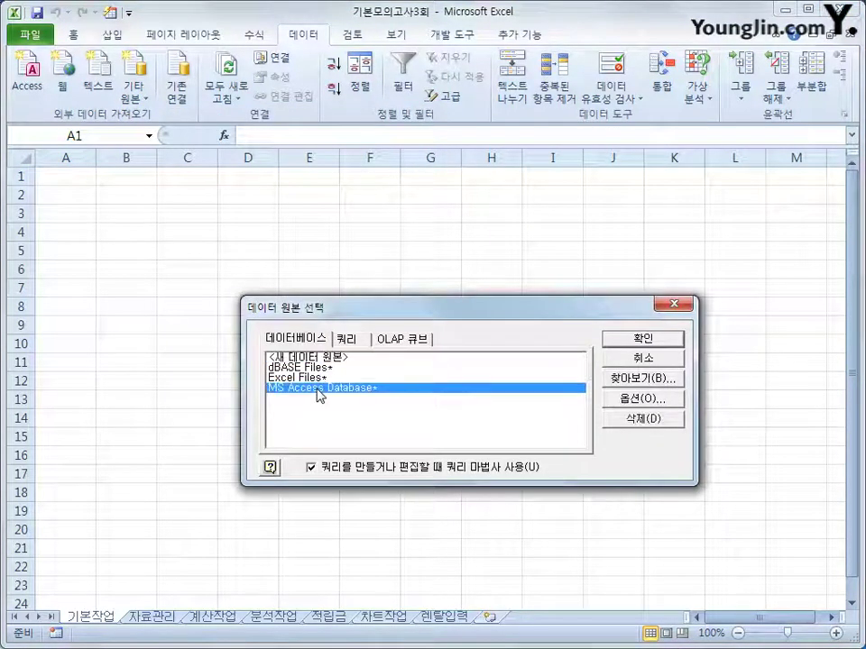
click(623, 340)
Select the 화장품.accdb database file and confirm it
drag(1, 1, 499, 219)
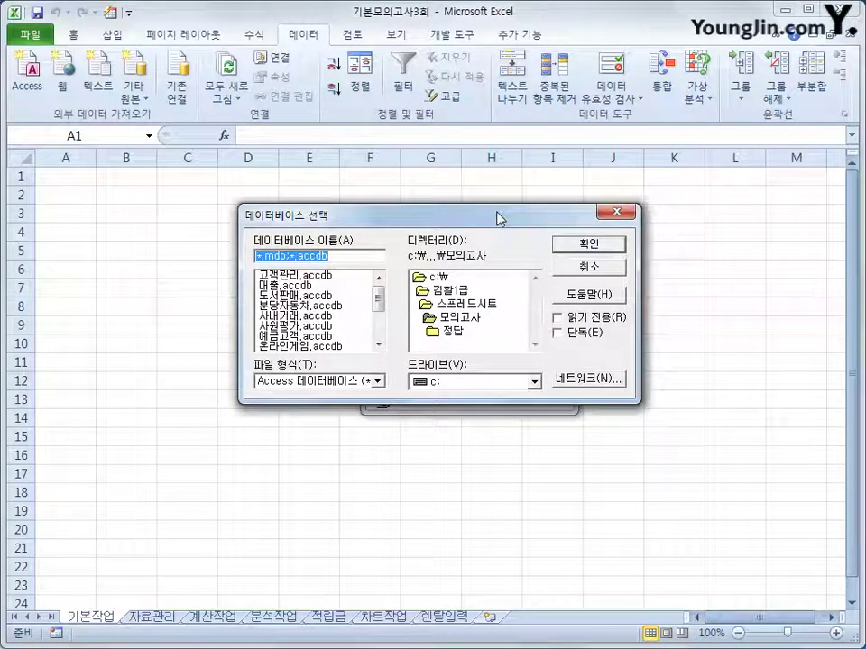
scroll(325, 340, down, 2)
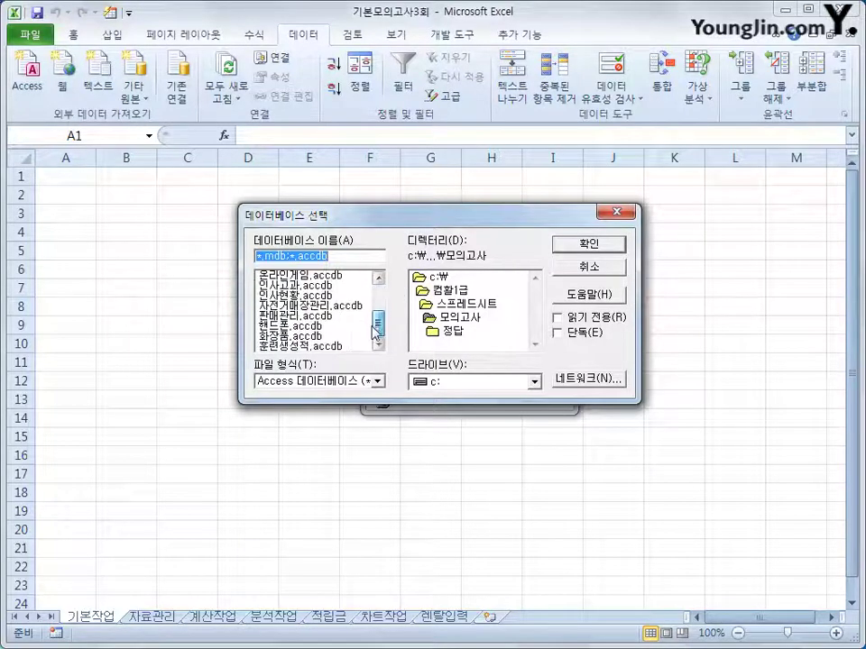
click(325, 338)
click(587, 245)
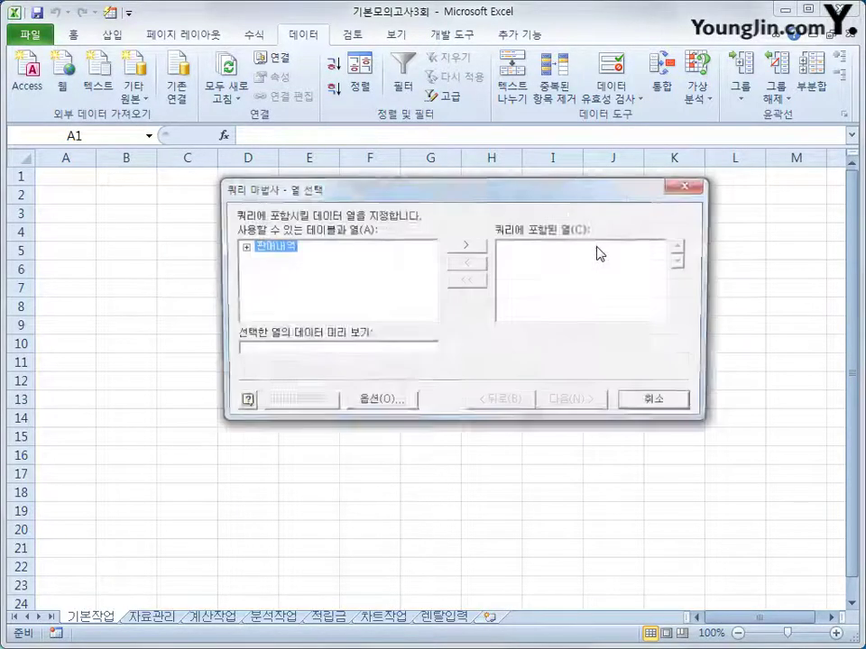
Add 주문일자, 거래구분, 물품명, 판매수량, 금액 and 포인트 from 판매내역 to the query columns
double_click(270, 248)
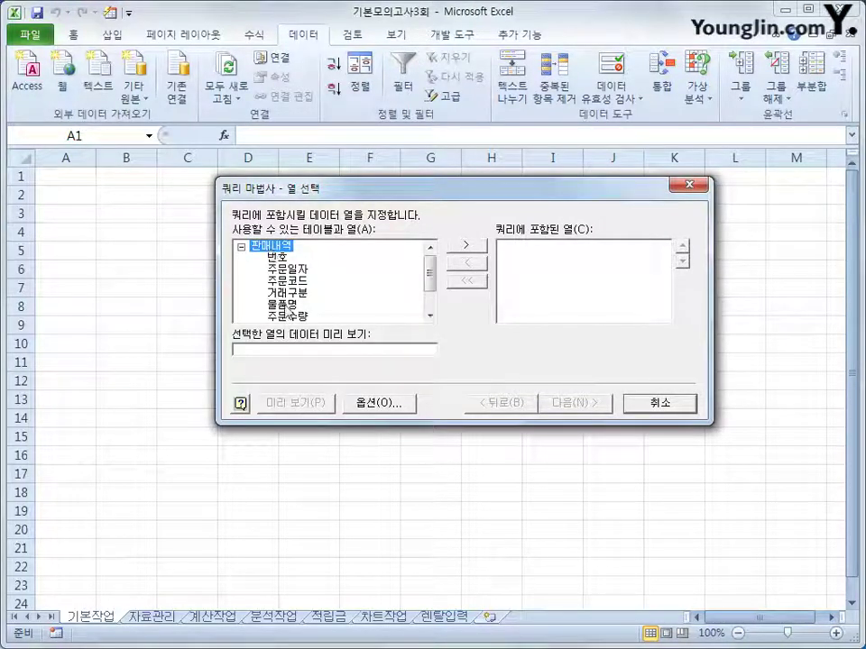
double_click(287, 270)
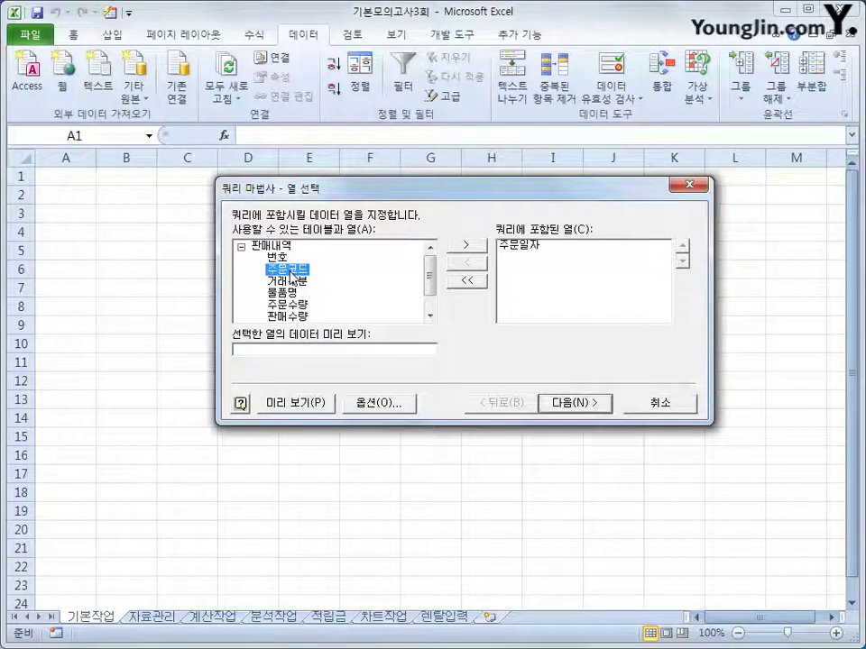
double_click(289, 282)
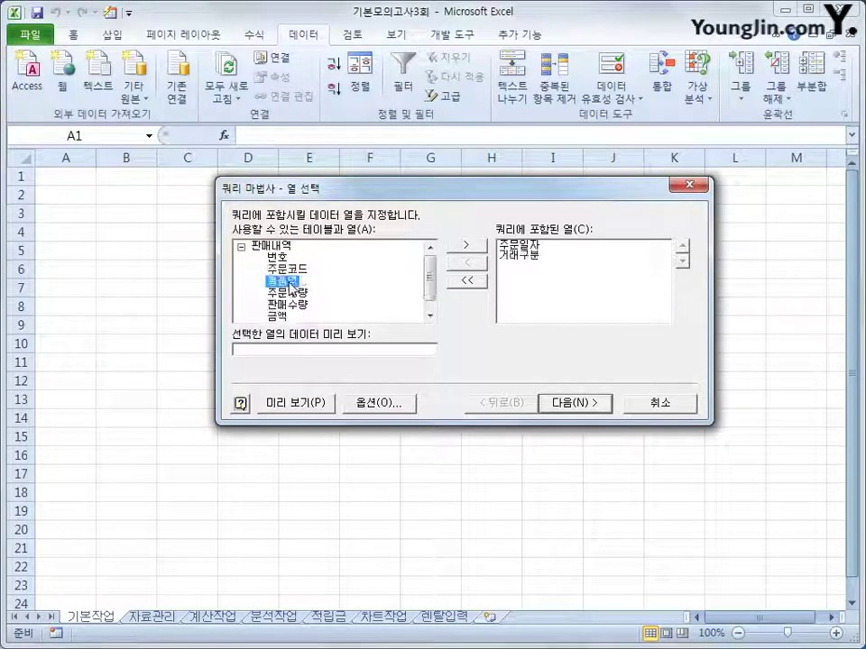
double_click(289, 282)
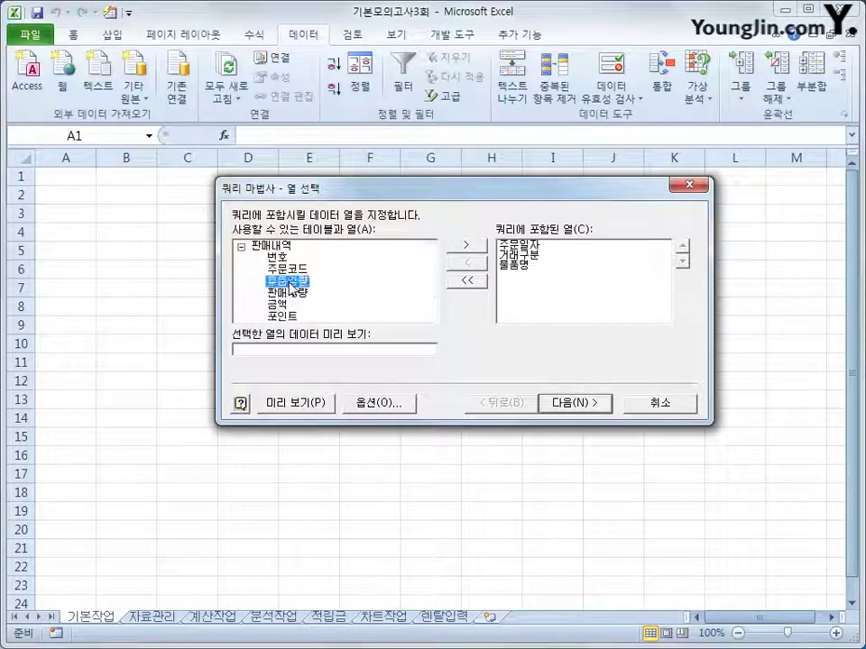
double_click(290, 294)
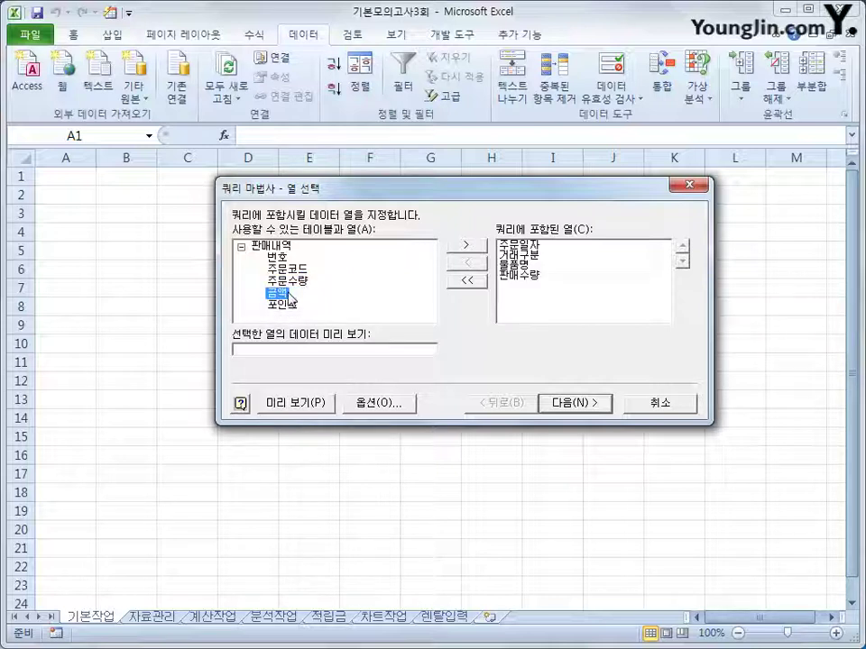
double_click(276, 294)
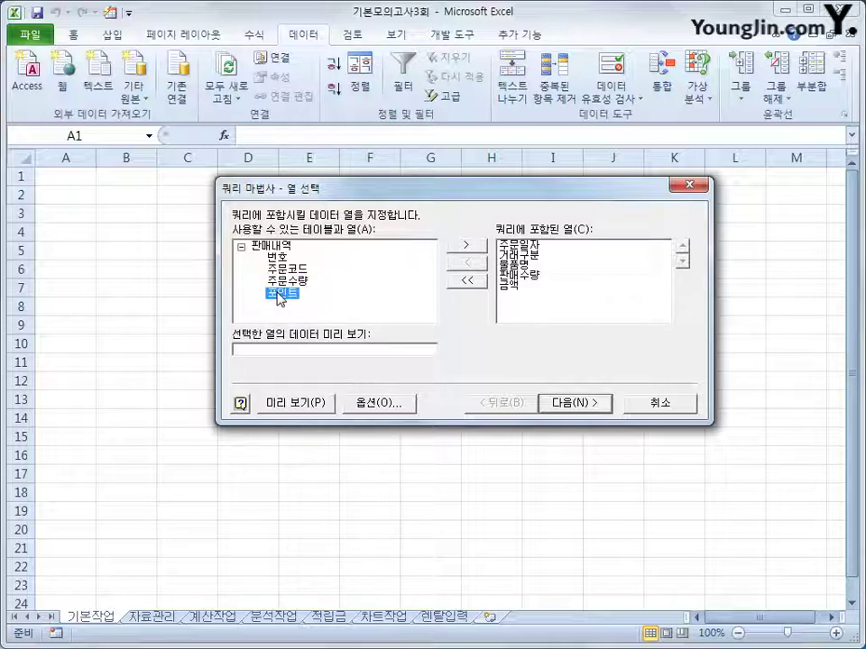
double_click(279, 294)
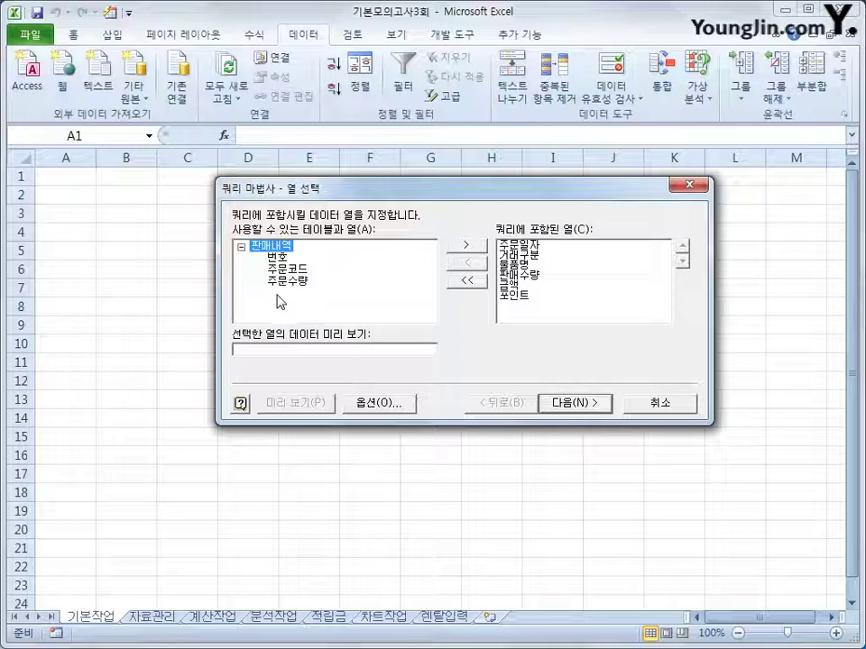
click(577, 405)
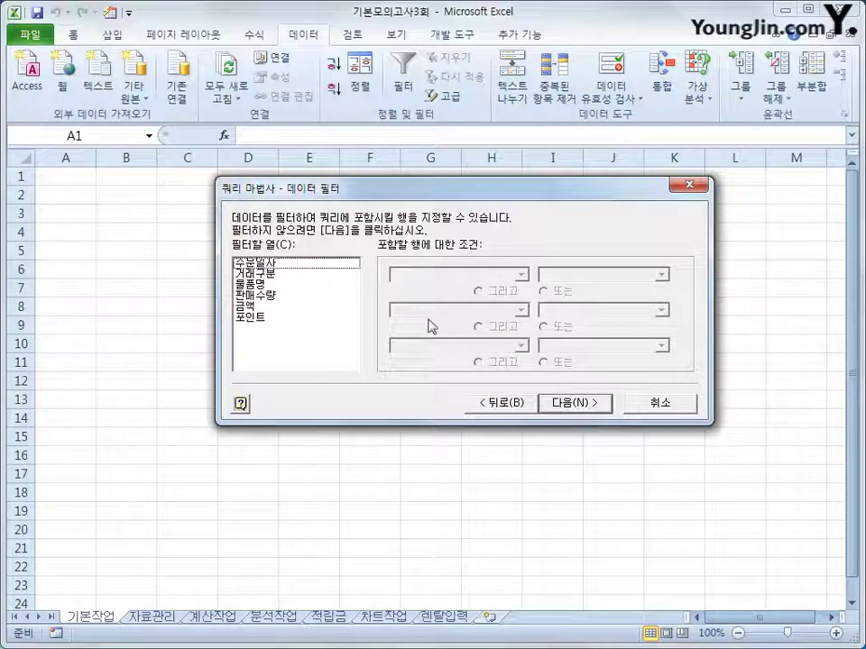
Filter 판매수량 to values greater than 0
click(306, 296)
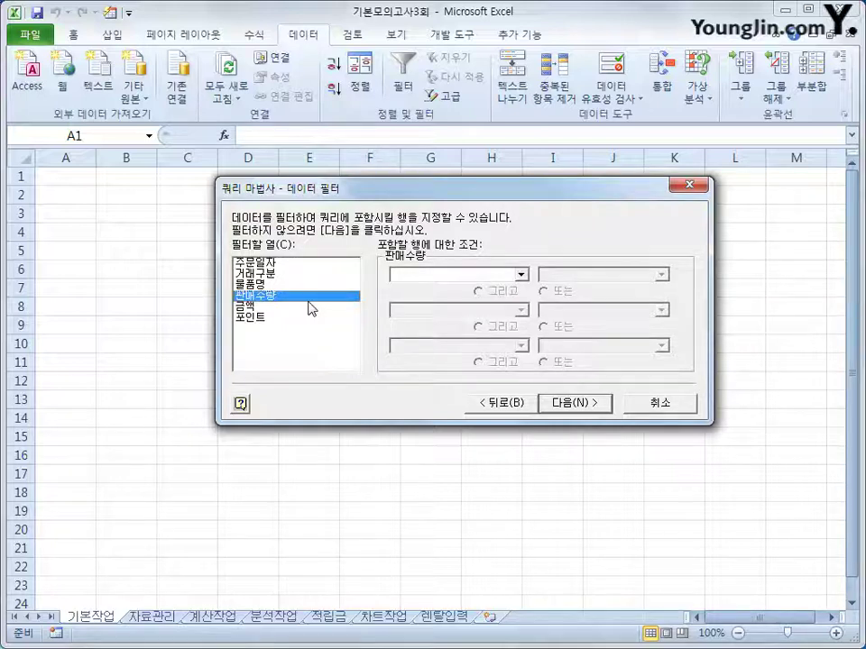
click(448, 275)
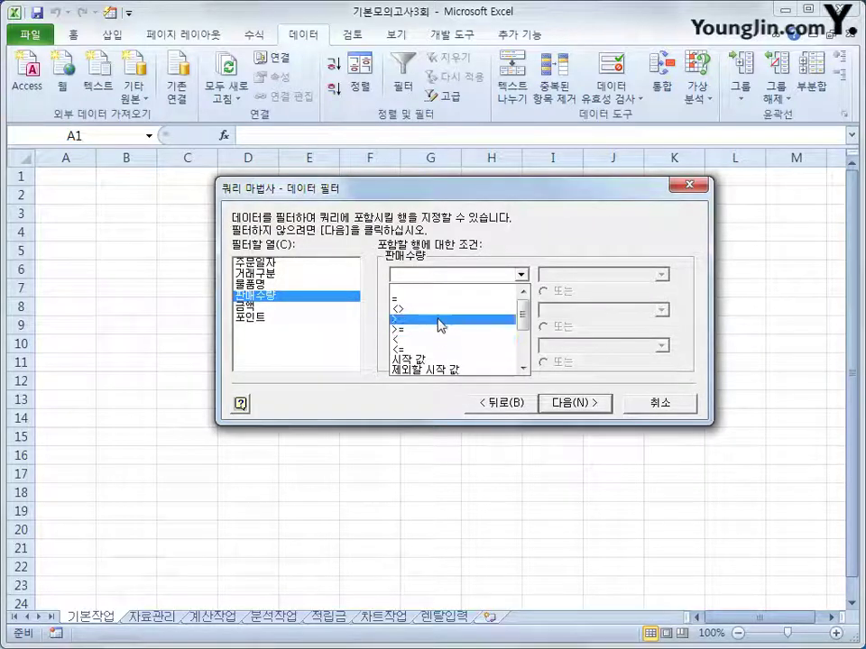
click(439, 320)
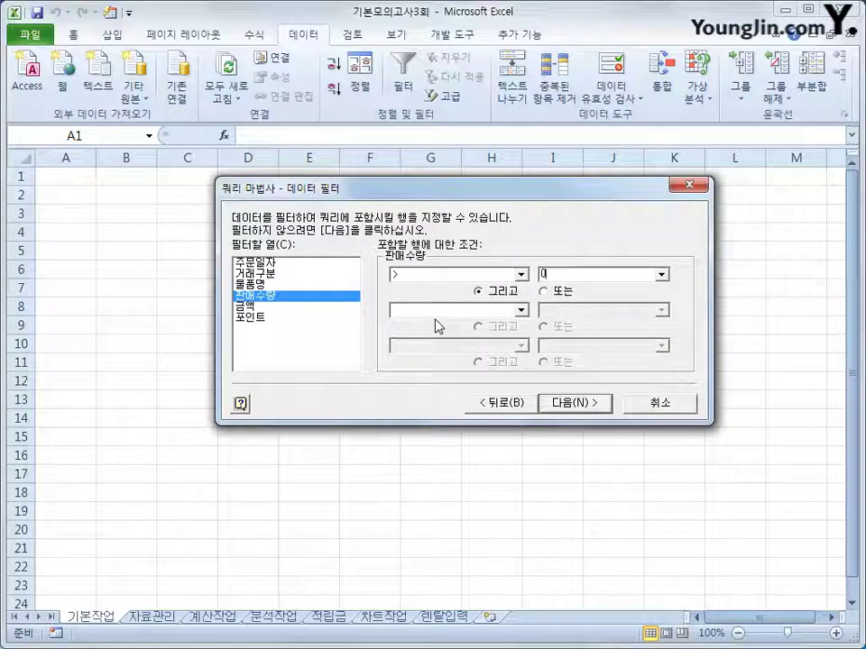
Filter 거래구분 to equal 현금
click(286, 276)
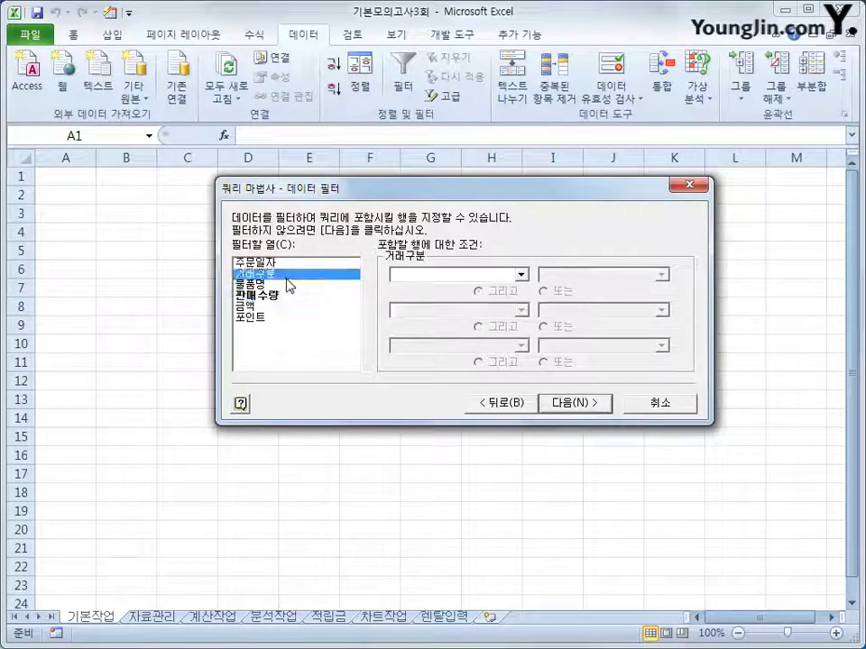
click(451, 274)
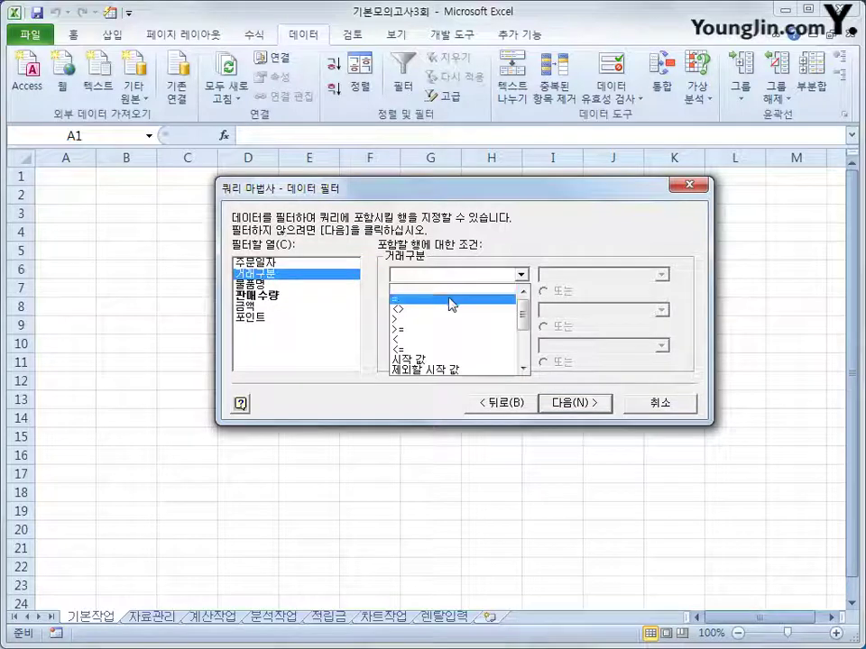
click(450, 300)
click(634, 272)
click(662, 274)
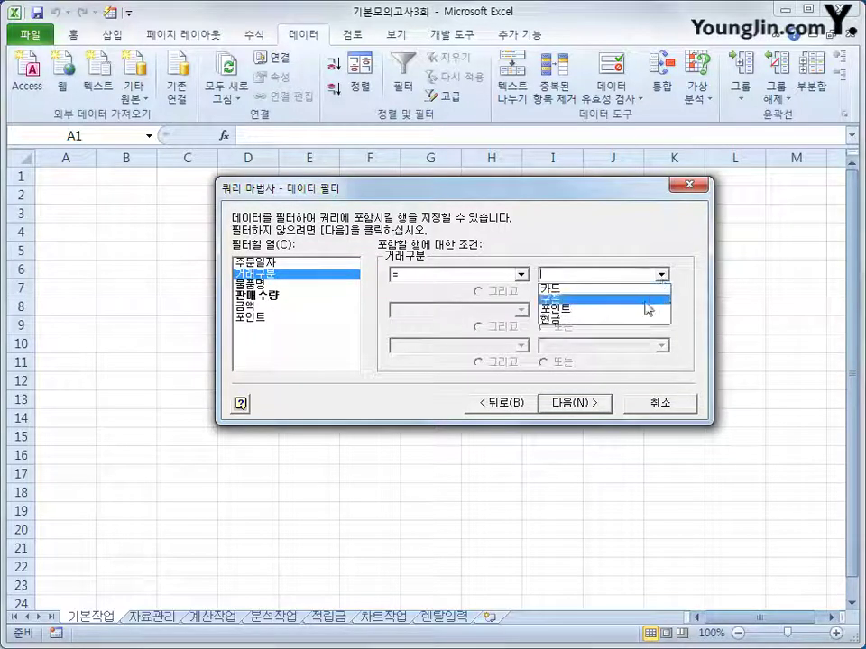
click(636, 333)
click(662, 274)
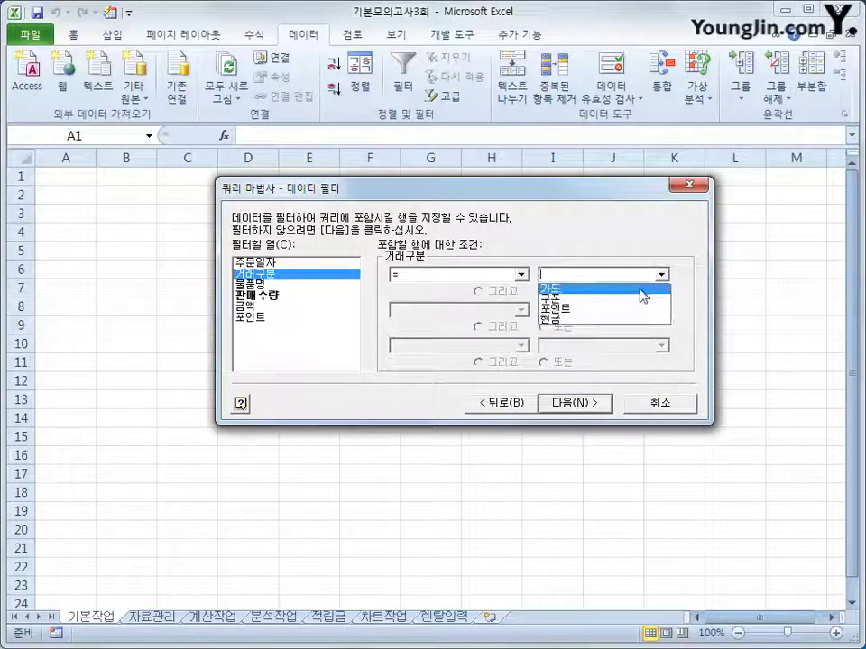
click(619, 325)
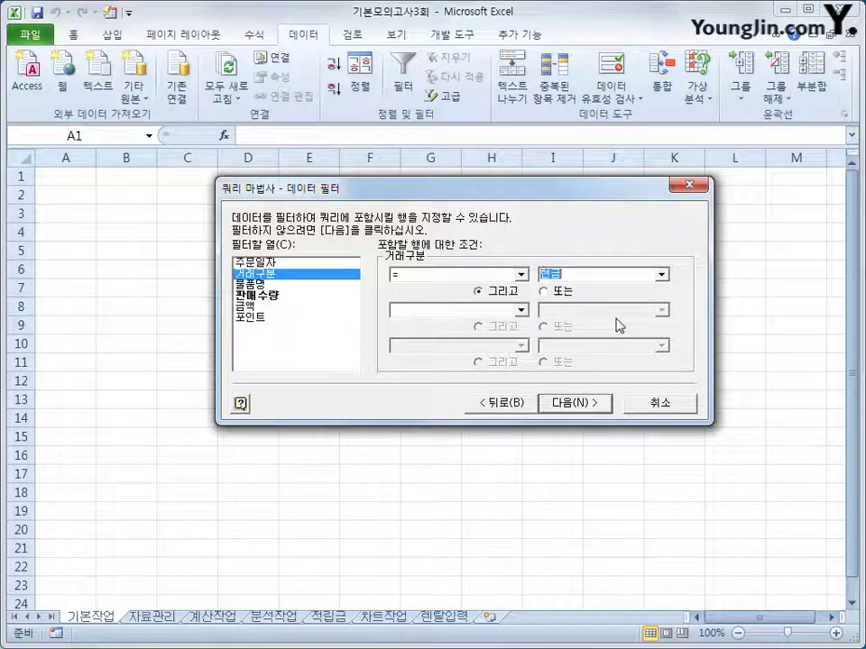
Add an OR condition so 거래구분 may also equal 카드
click(545, 292)
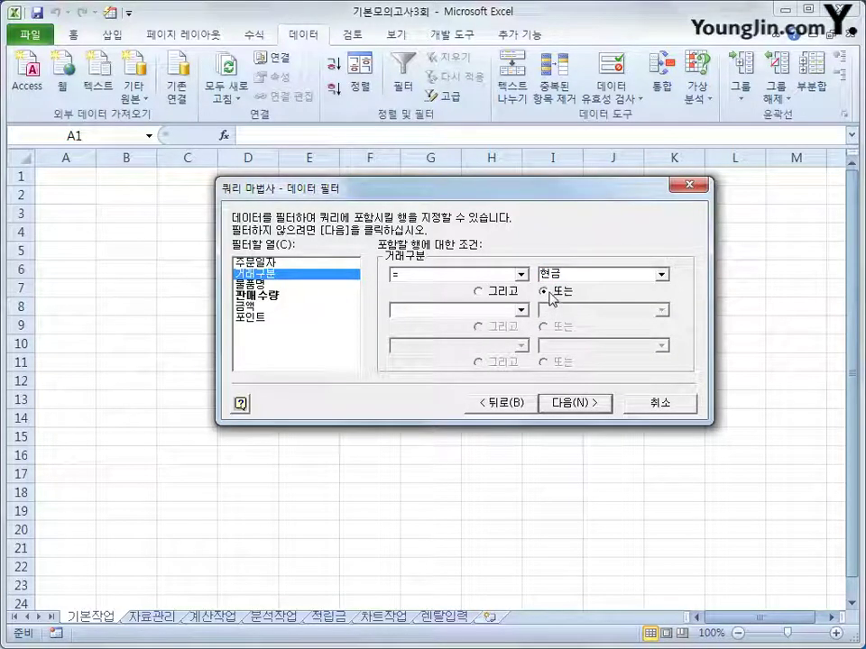
click(520, 309)
click(513, 335)
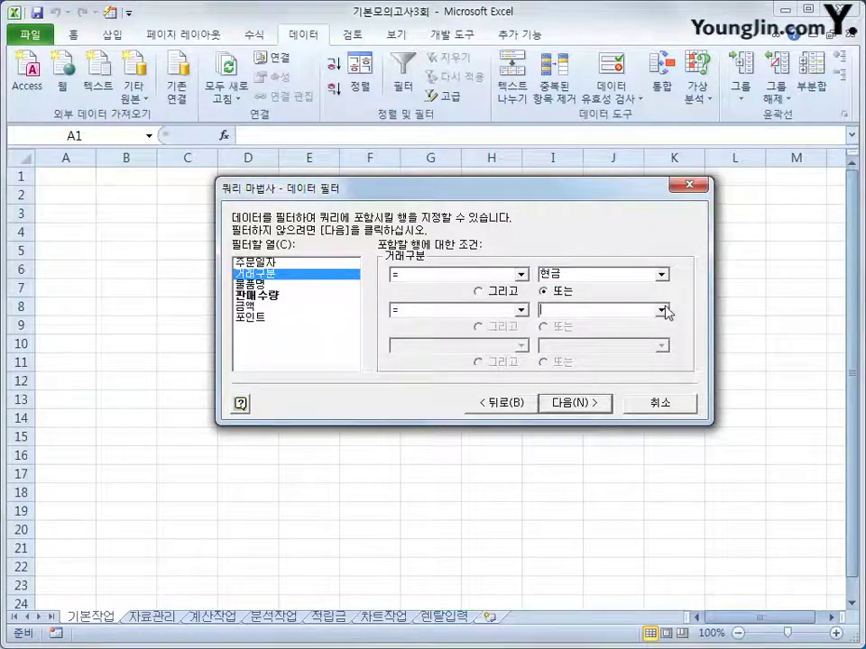
click(663, 309)
click(654, 335)
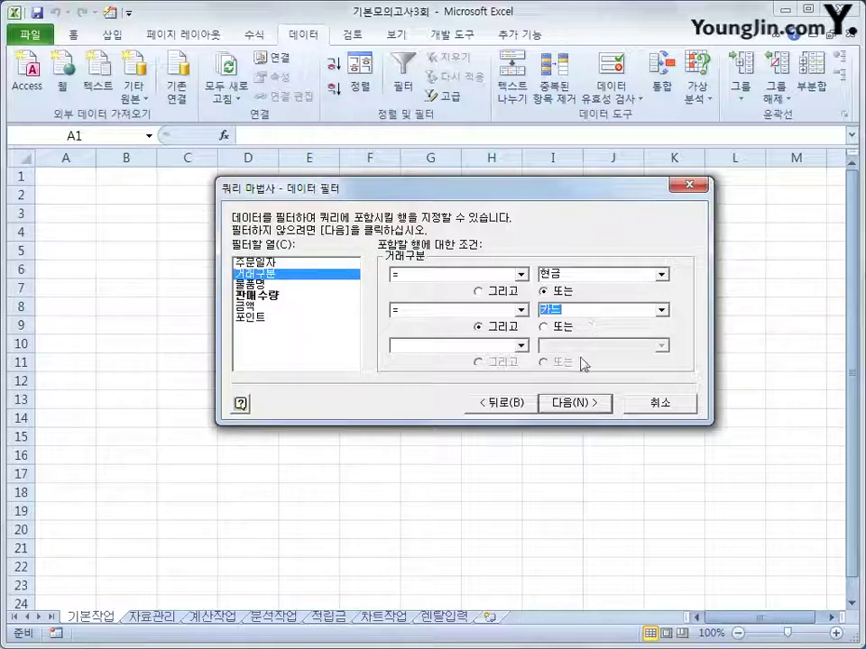
click(579, 403)
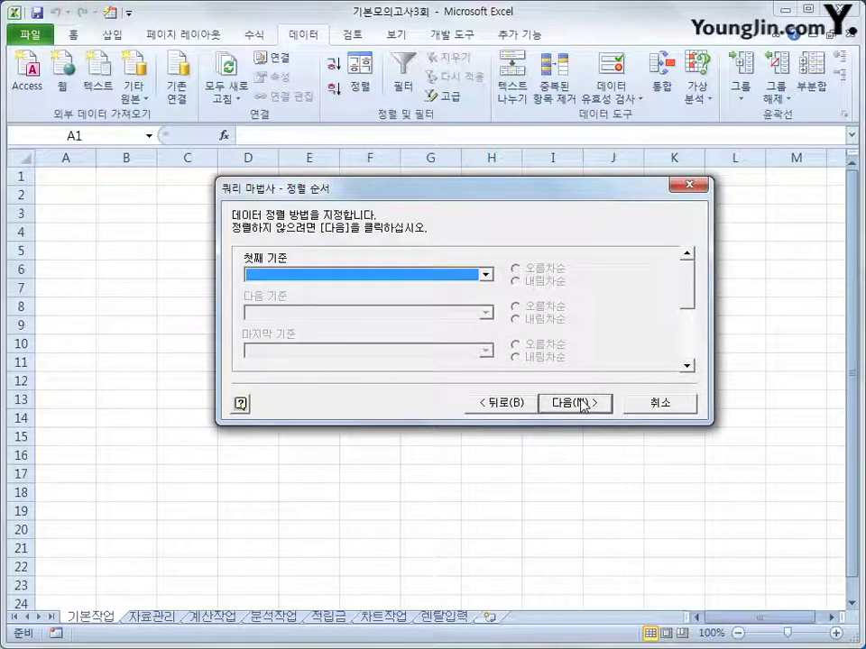
Sort by 거래구분 descending, then by 물품명, and finish the Query Wizard
click(450, 279)
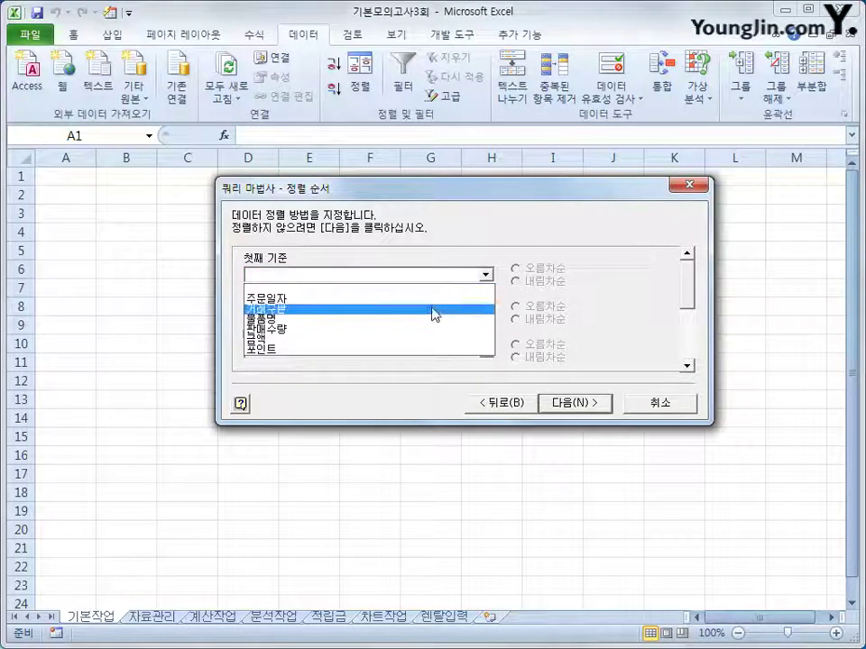
click(433, 309)
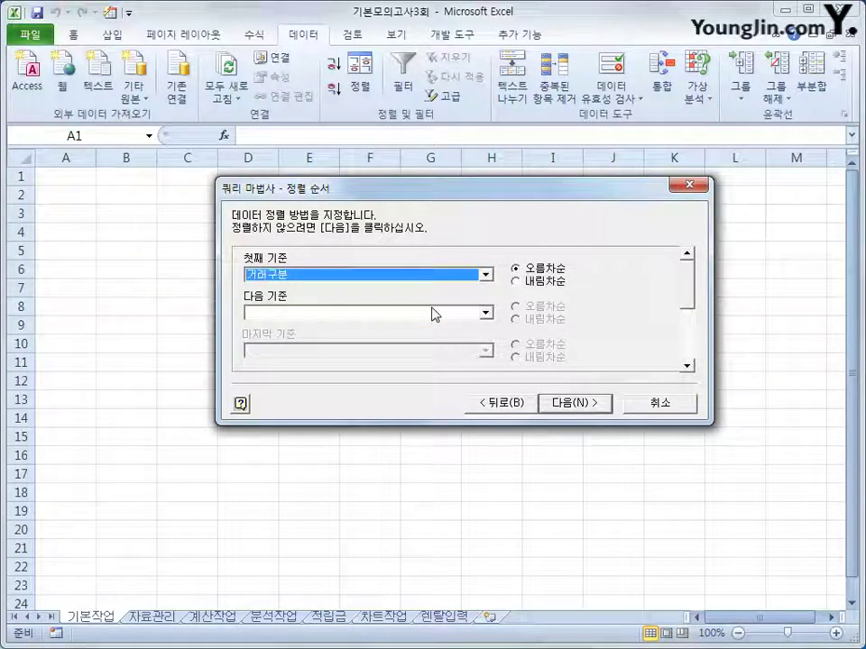
click(519, 281)
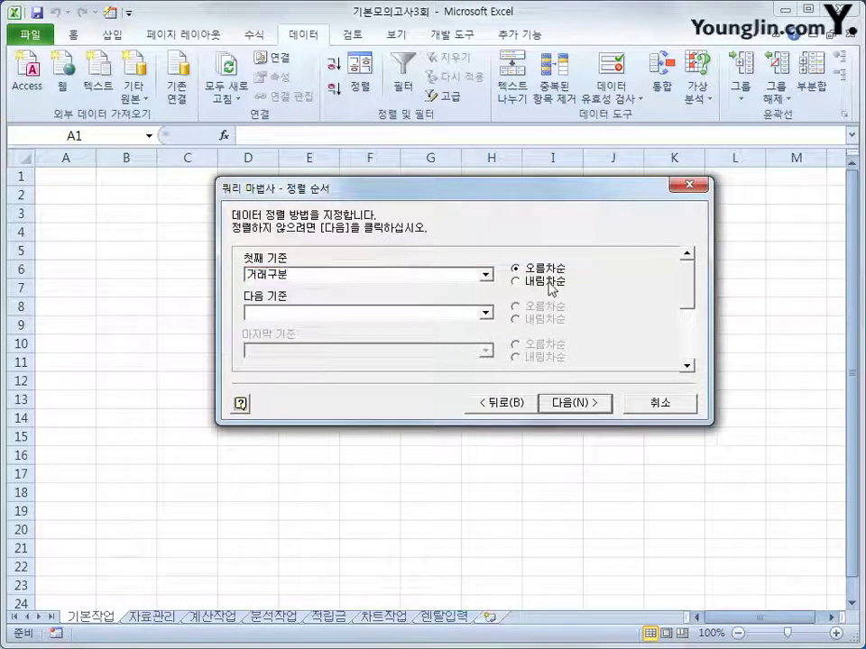
click(486, 312)
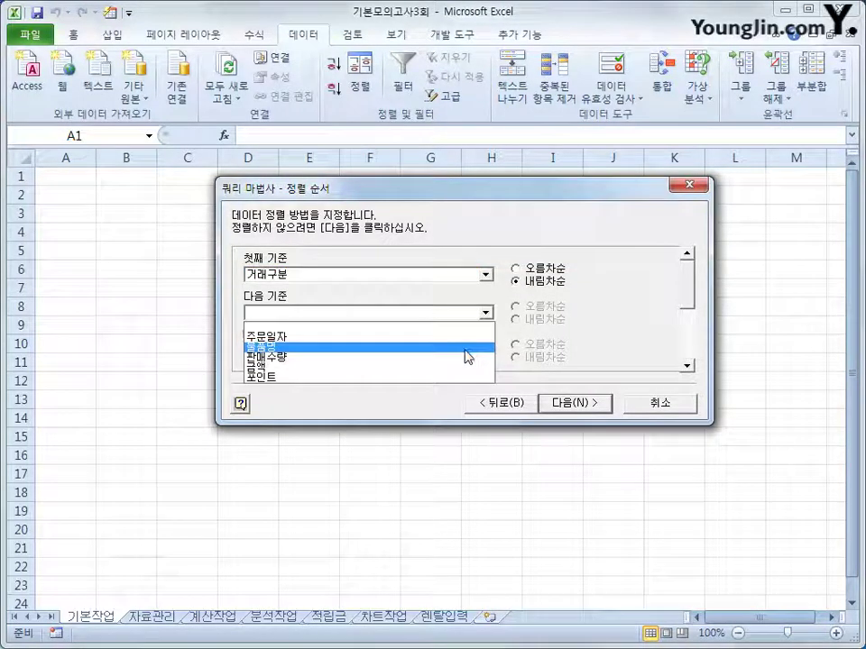
click(463, 347)
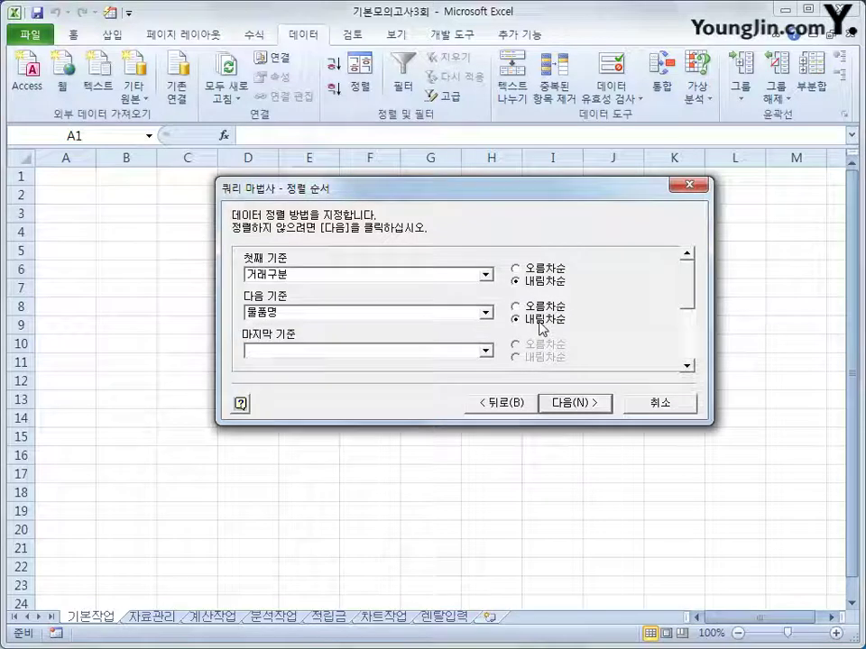
click(559, 405)
click(559, 405)
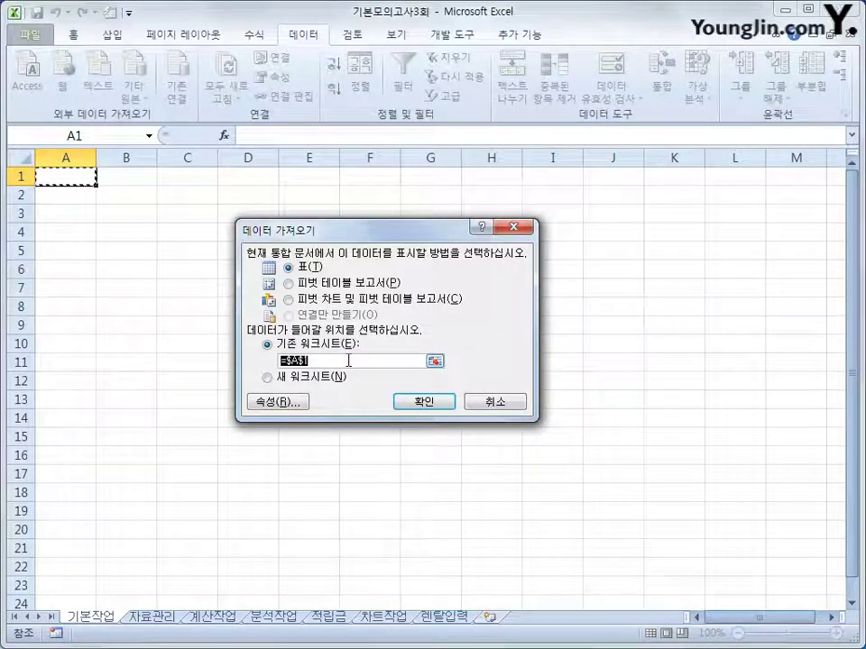
Import the results at A1 on 기본작업, convert the table to a range, and show 자료관리
click(434, 401)
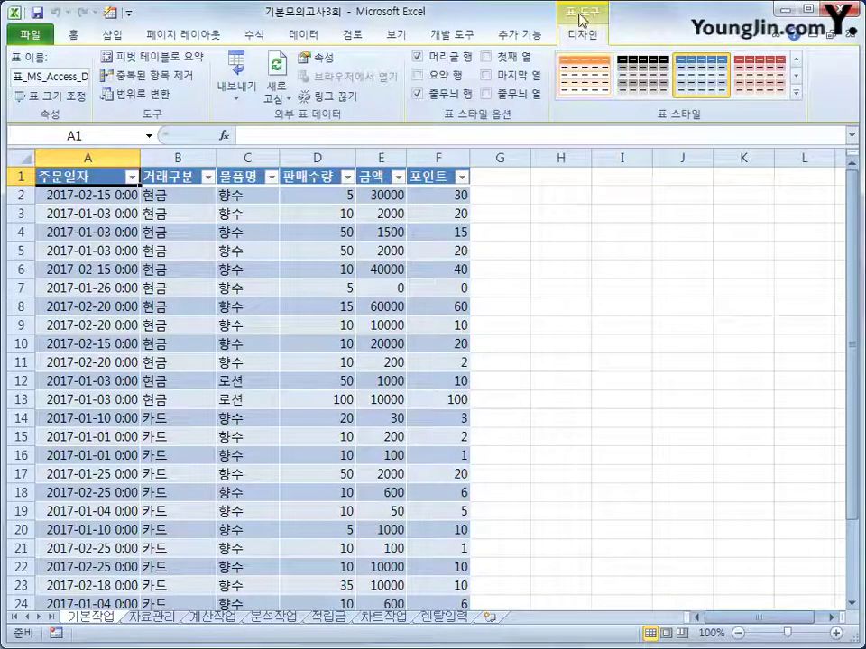
click(159, 101)
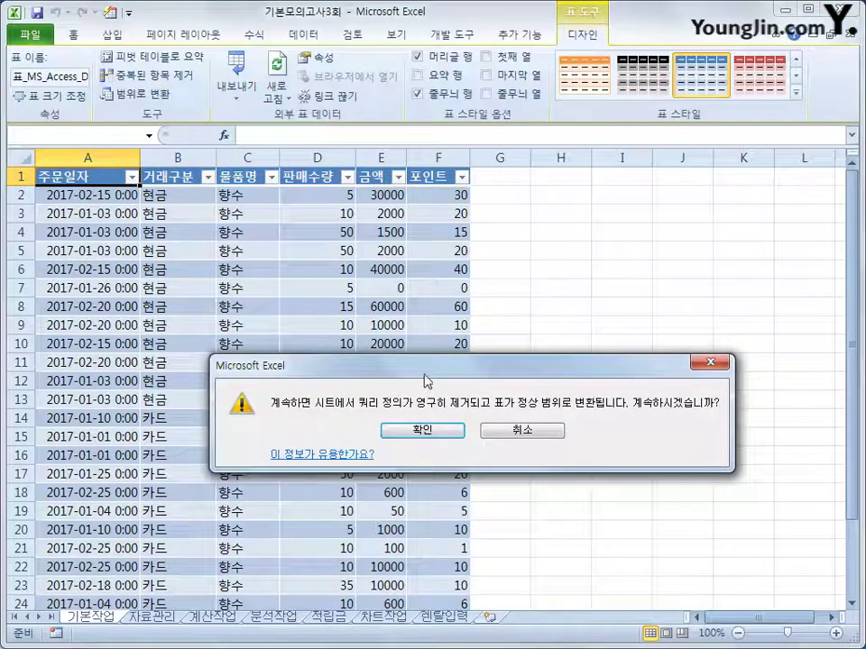
click(421, 430)
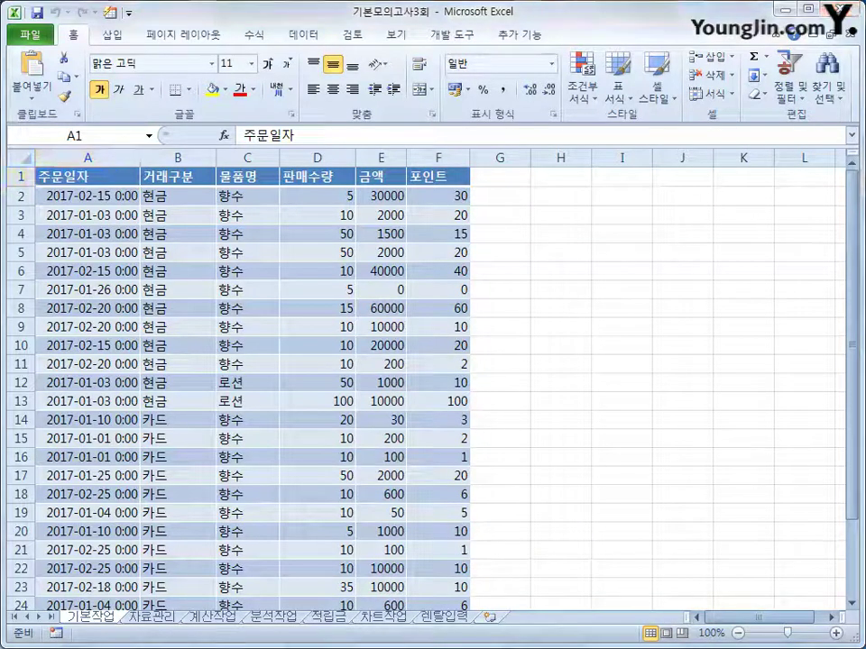
click(153, 619)
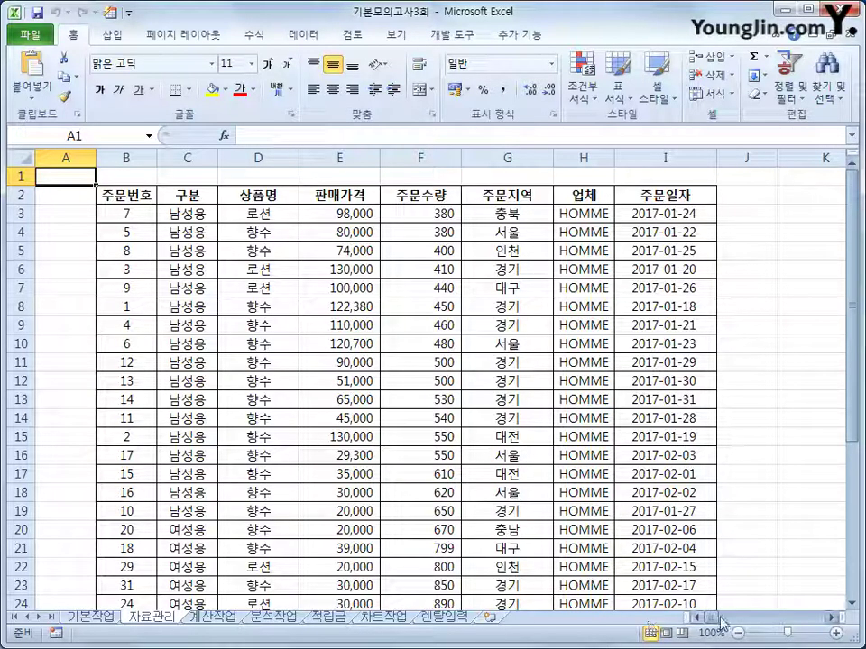
Copy the 상품명 header (D2) and 향수 (D4) into B38:B39
scroll(309, 502, down, 5)
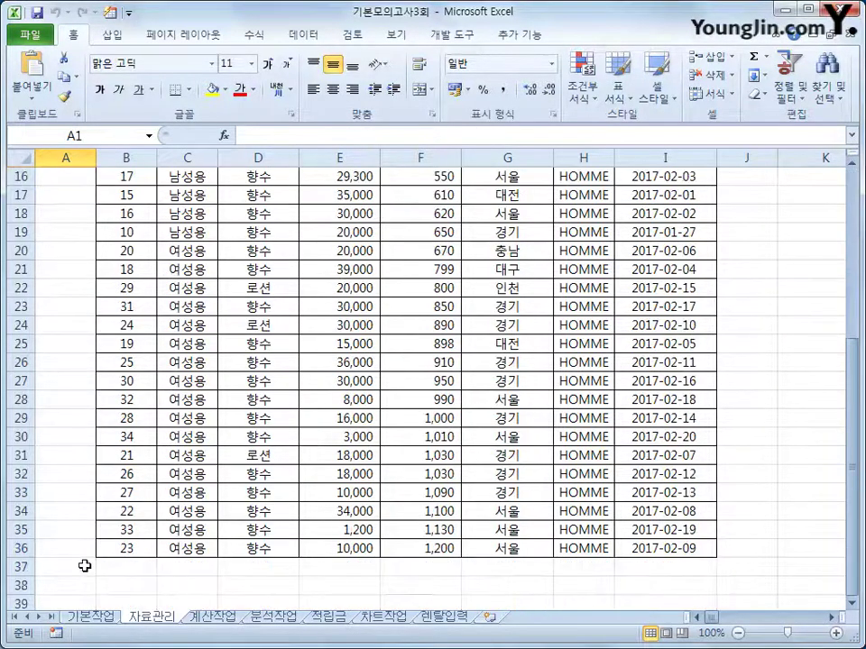
click(137, 583)
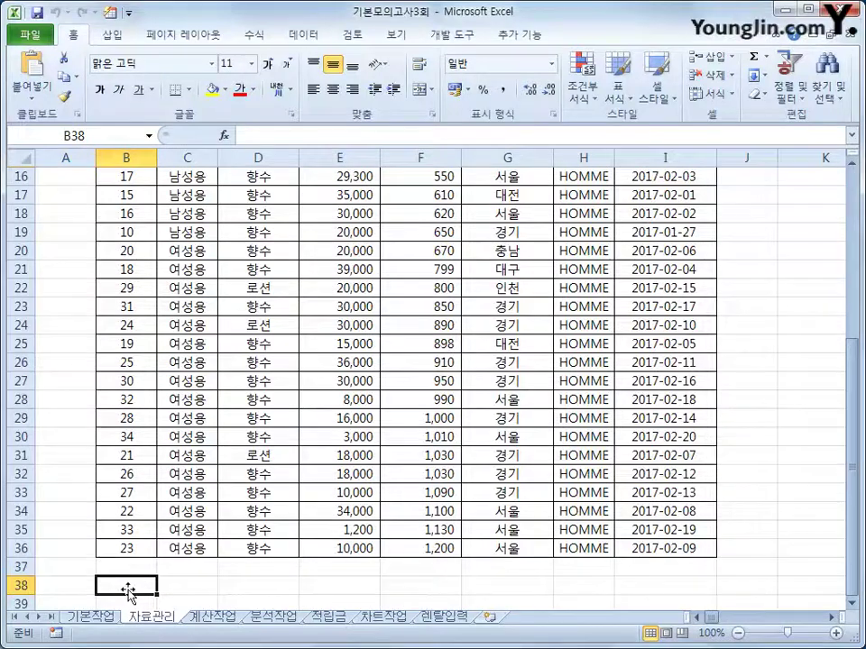
scroll(156, 596, up, 5)
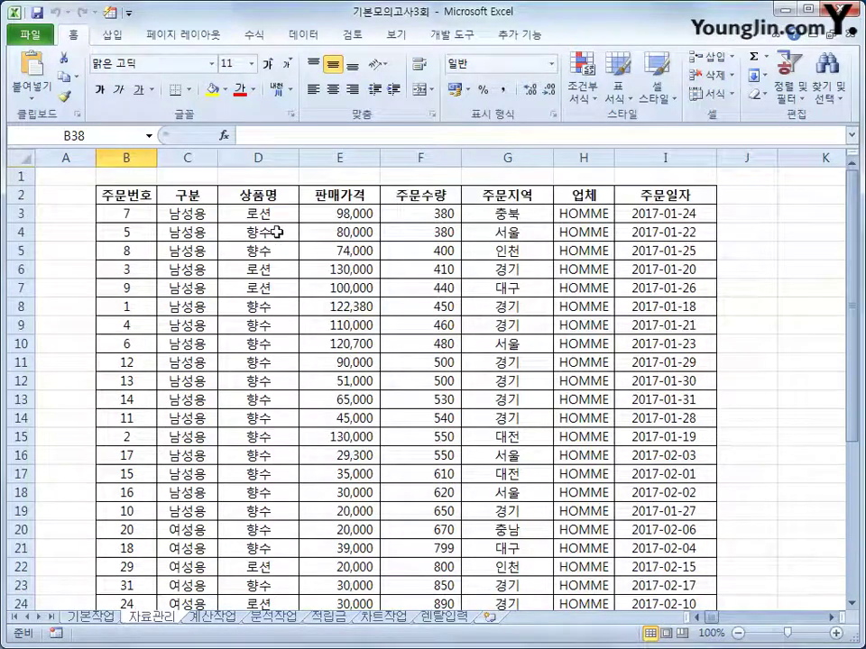
click(267, 197)
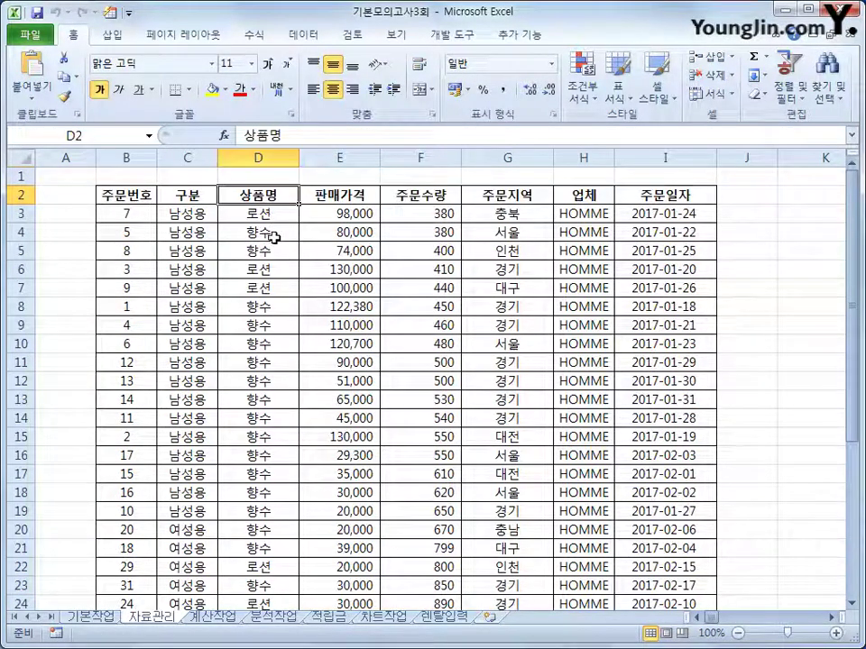
ctrl+click(273, 237)
key(ctrl+c)
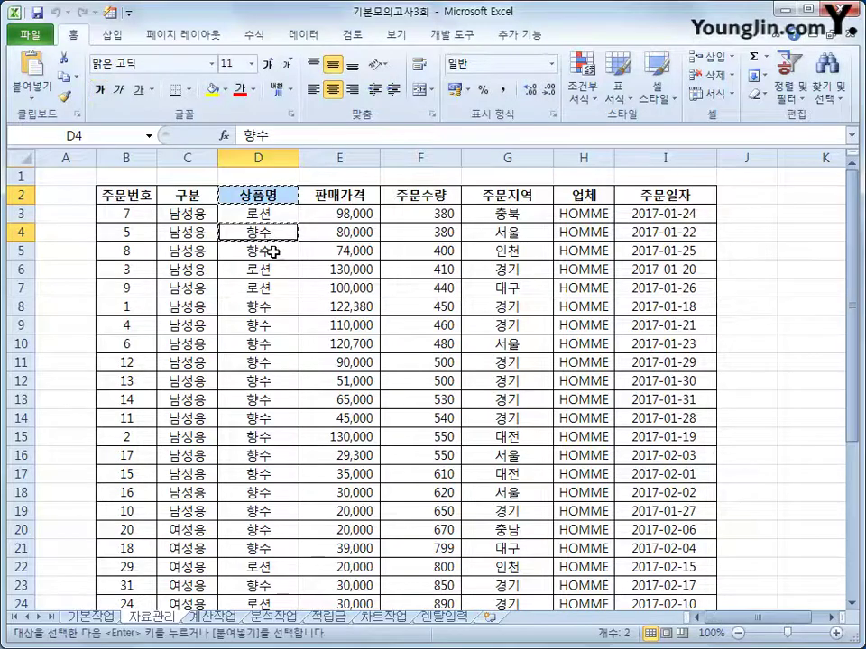
scroll(230, 446, down, 8)
click(142, 419)
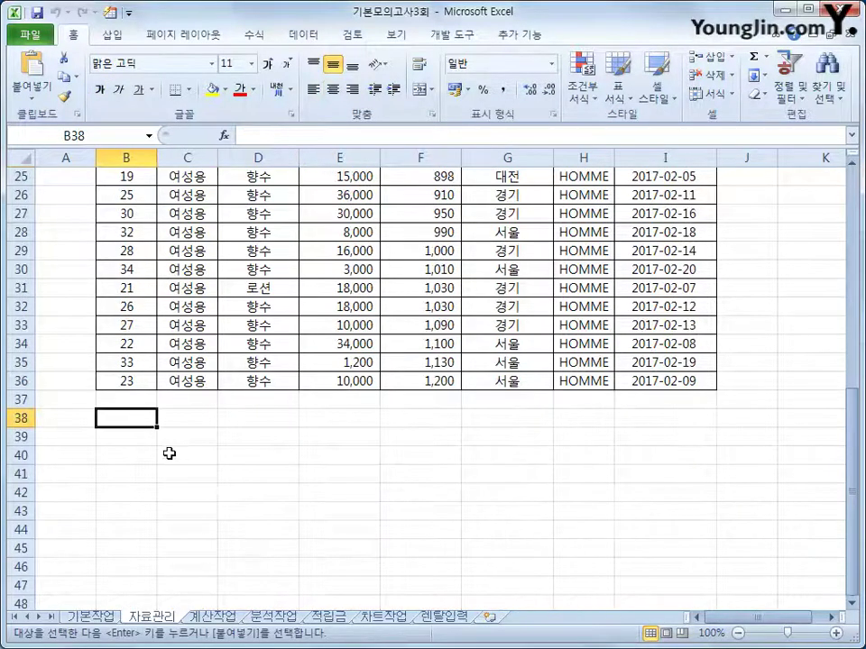
key(ctrl+v)
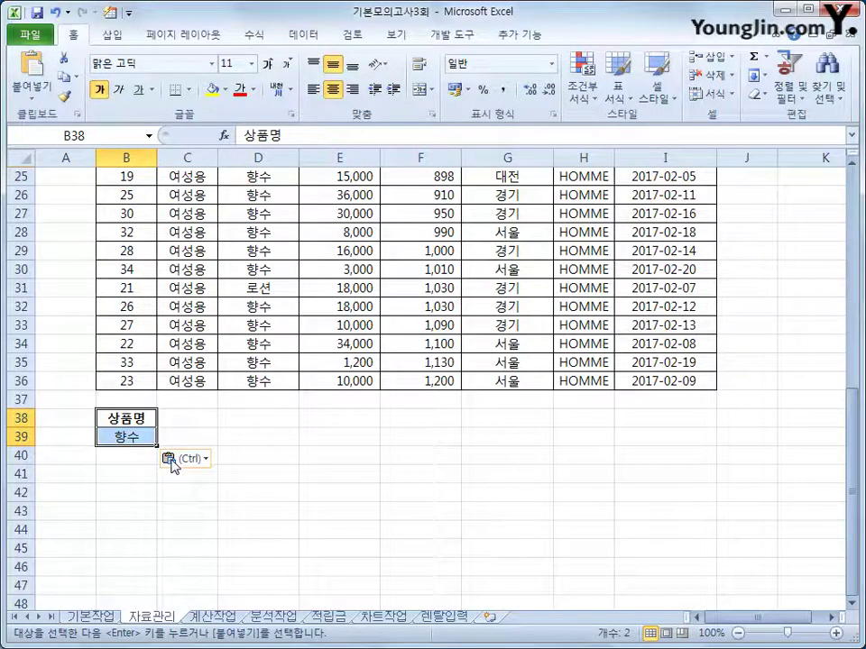
Copy the 판매가격 and 주문수량 headers from E2:F2 into C38:D38
scroll(370, 456, up, 8)
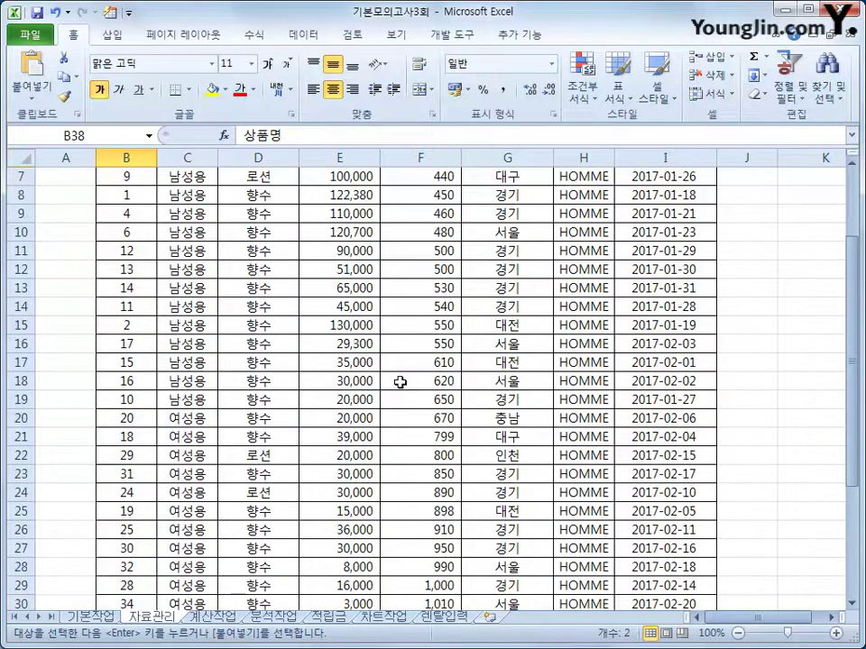
click(349, 199)
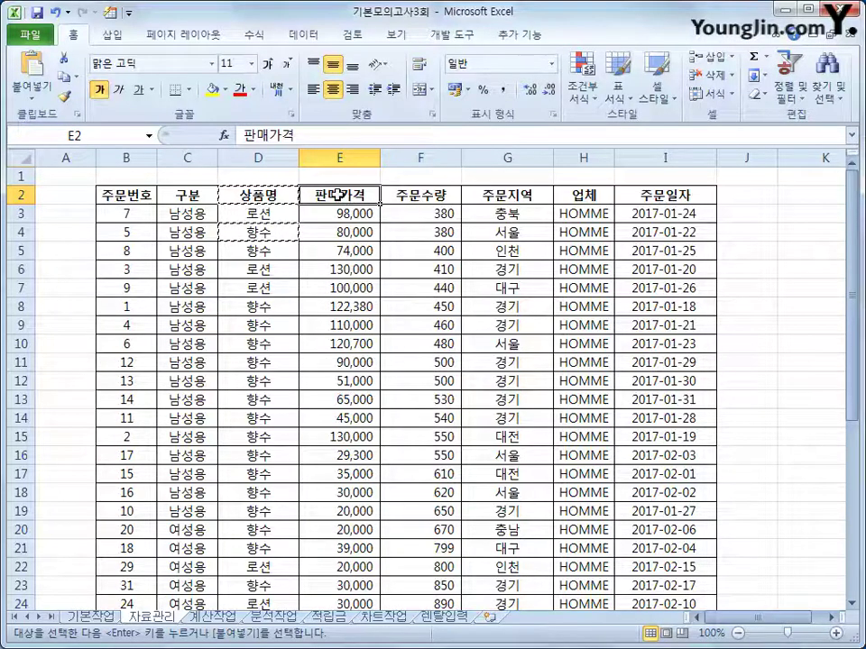
ctrl+click(402, 194)
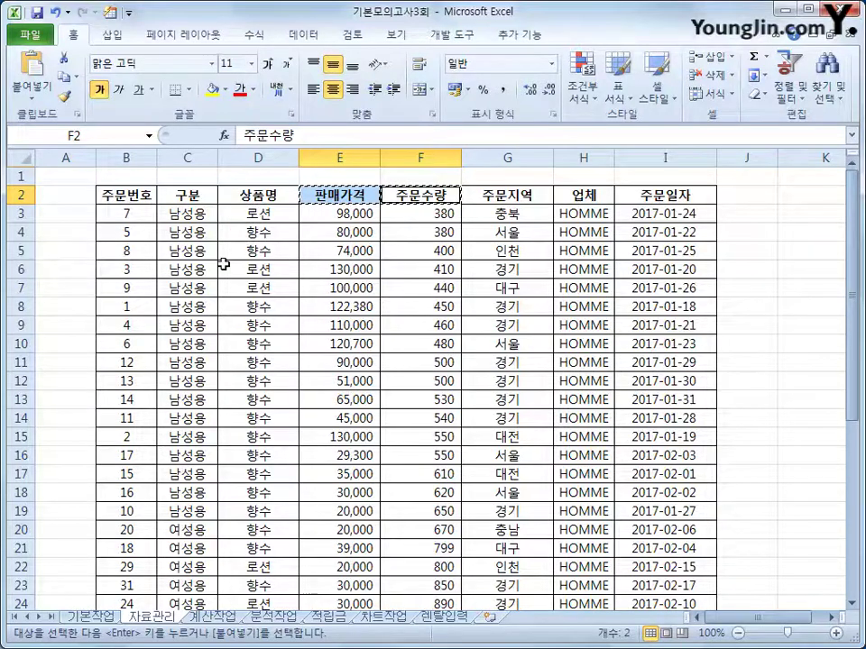
scroll(238, 495, down, 5)
scroll(238, 495, down, 3)
click(180, 416)
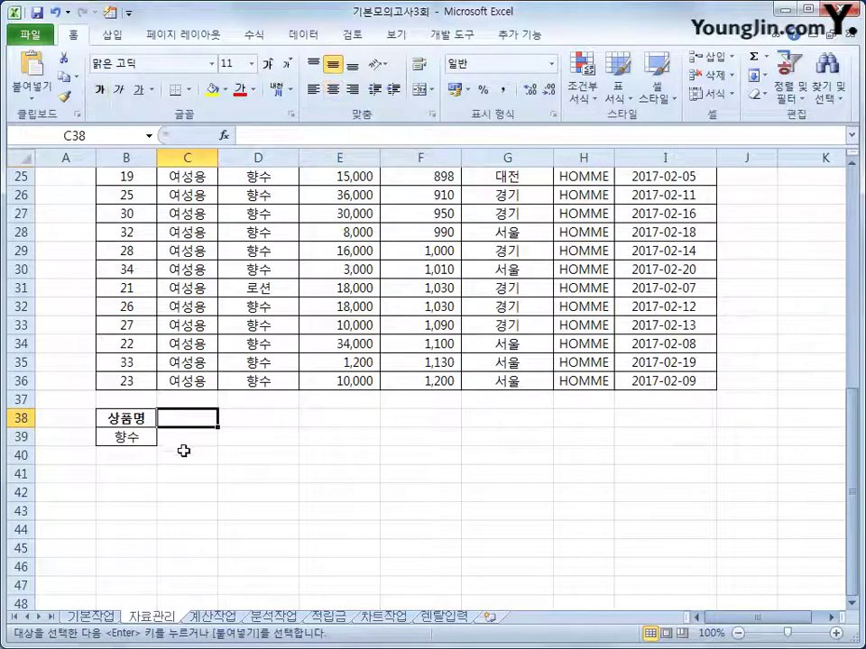
key(ctrl+v)
click(135, 435)
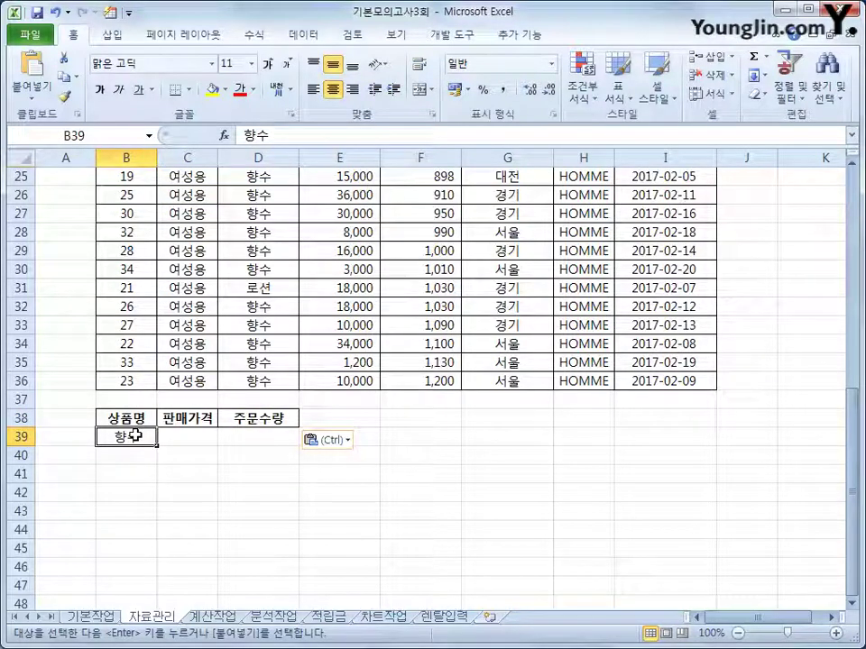
Enter <=50000 in C39 and copy the 주문수량 header into E38
click(195, 436)
text(<=)
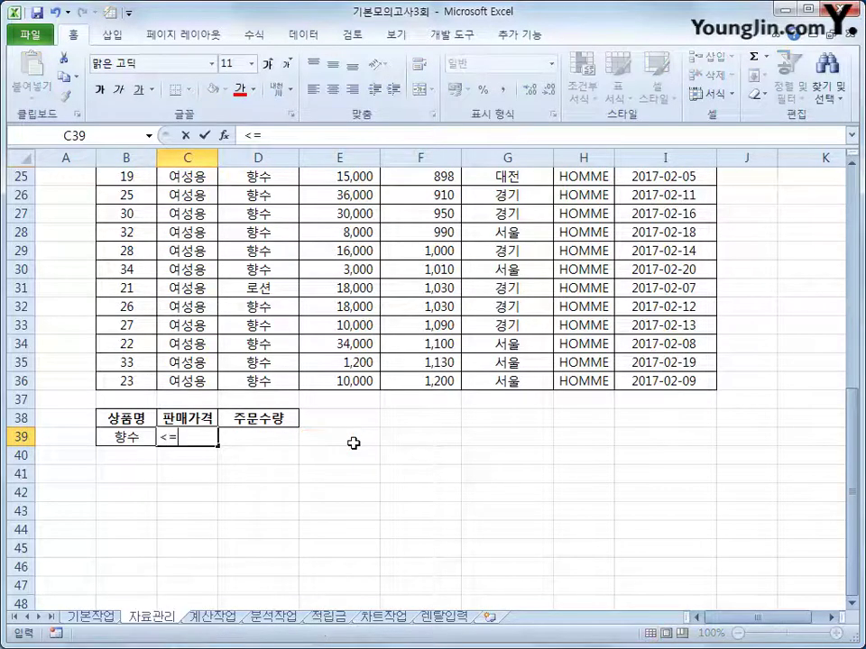
text(5000)
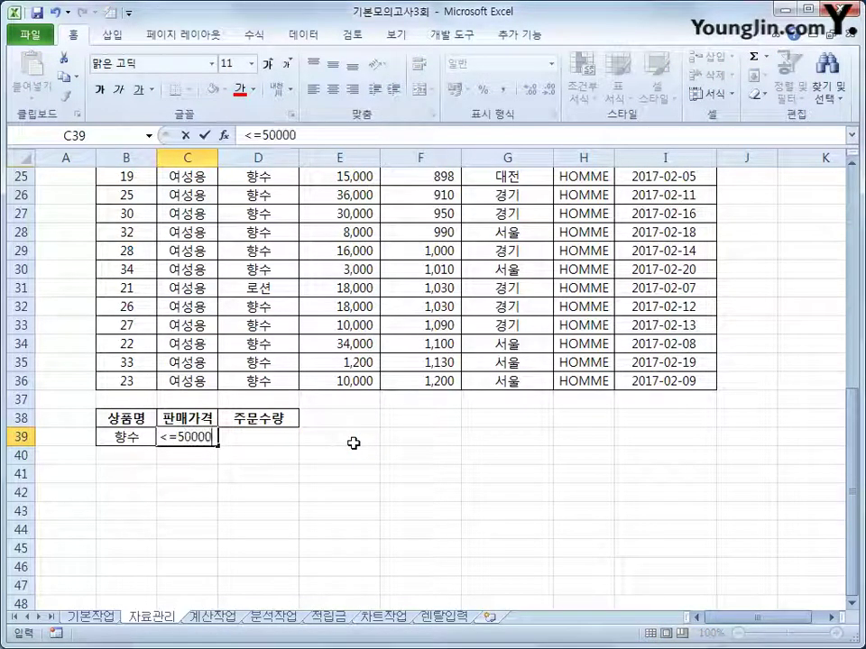
text(0)
key(Tab)
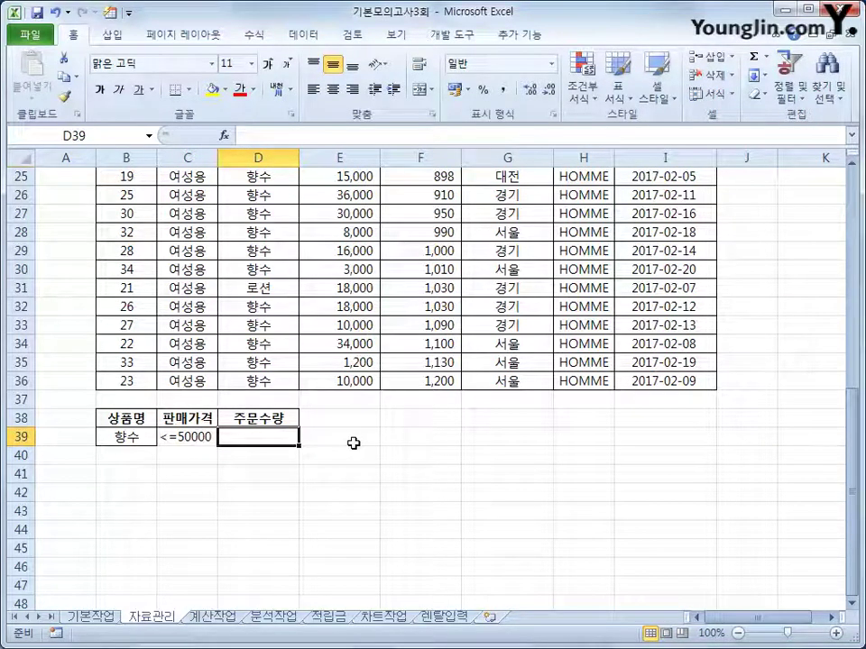
click(284, 420)
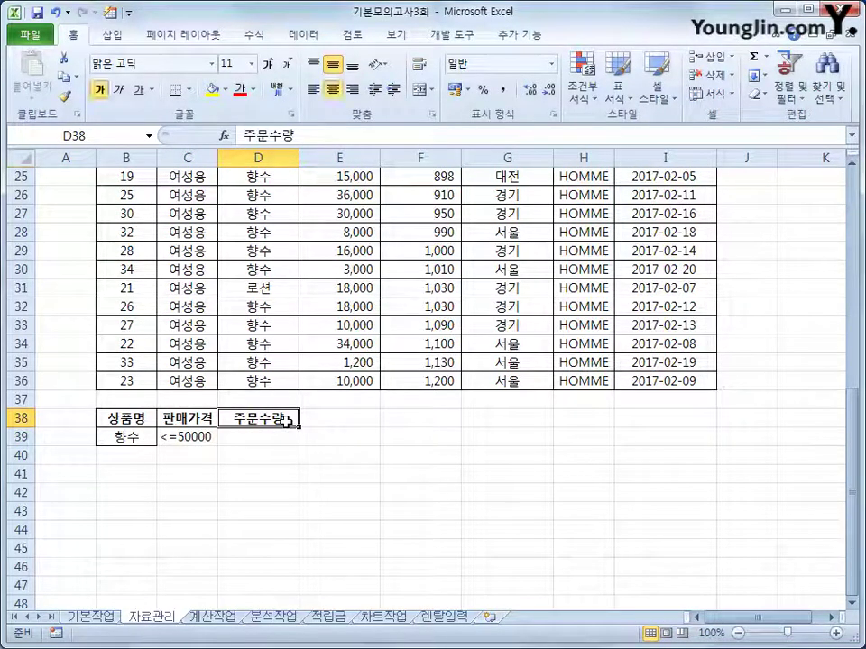
key(ctrl+c)
click(325, 418)
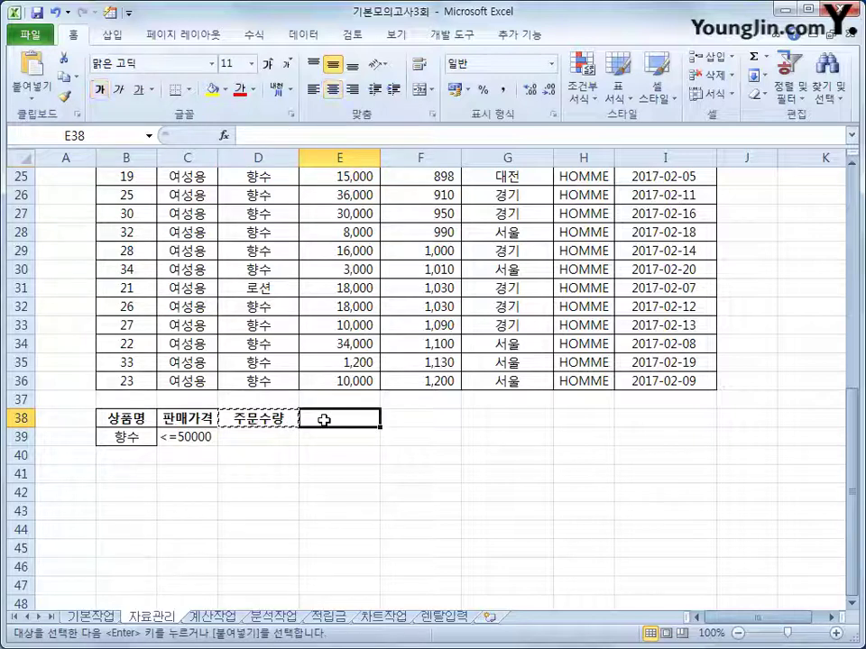
key(ctrl+v)
Enter >=800 in D39 and <=1000 in E39 to complete the criteria row
click(267, 435)
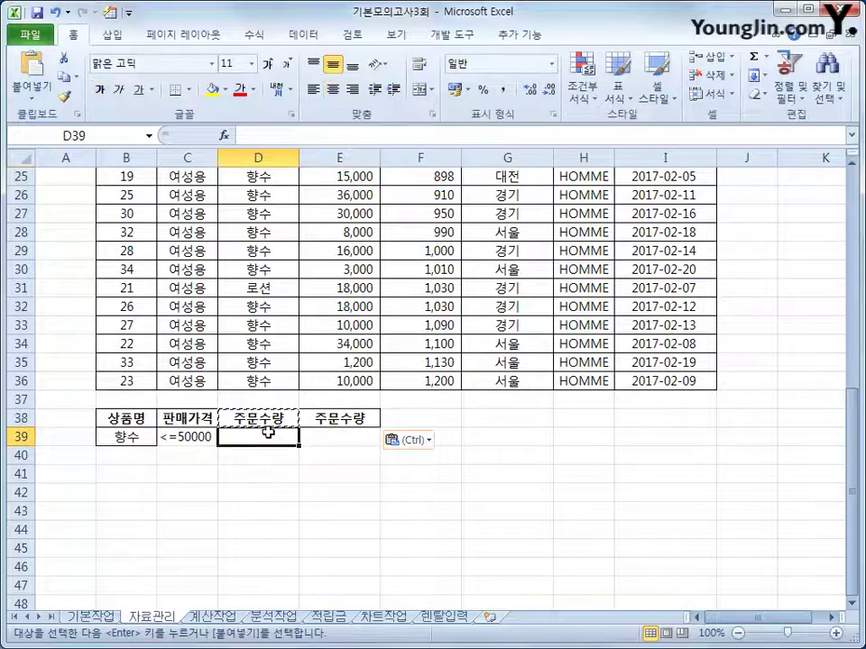
text(>=)
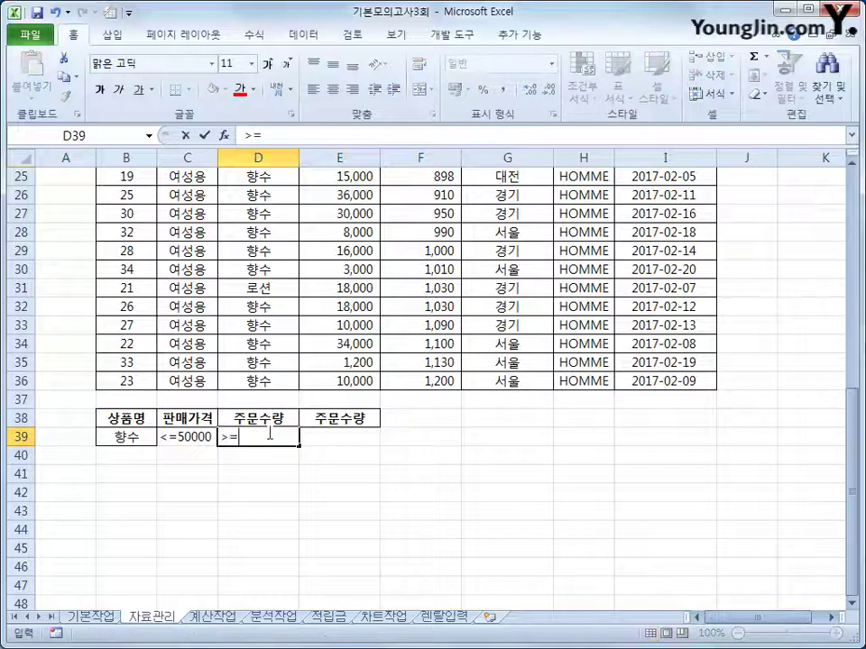
text(800)
key(Tab)
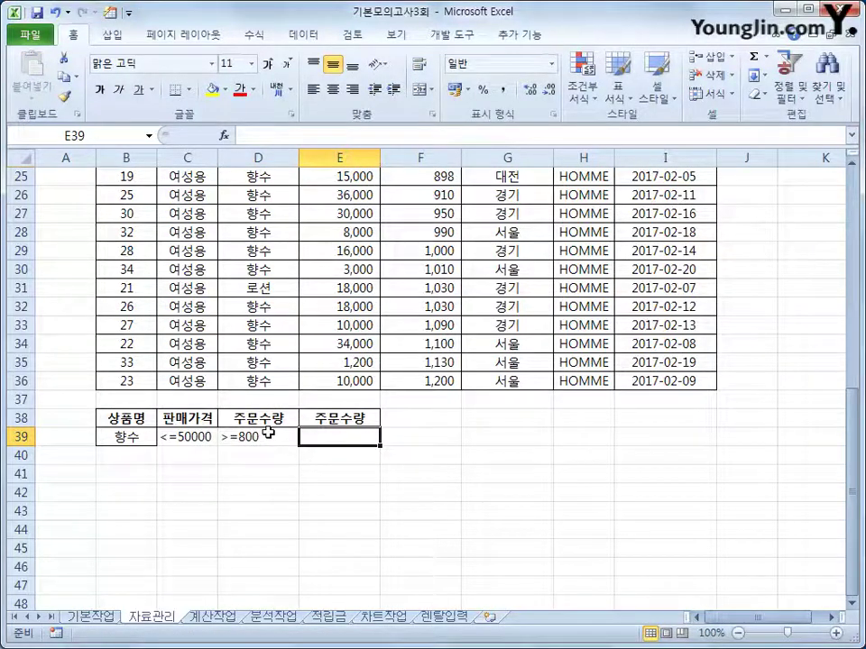
text(<=1000)
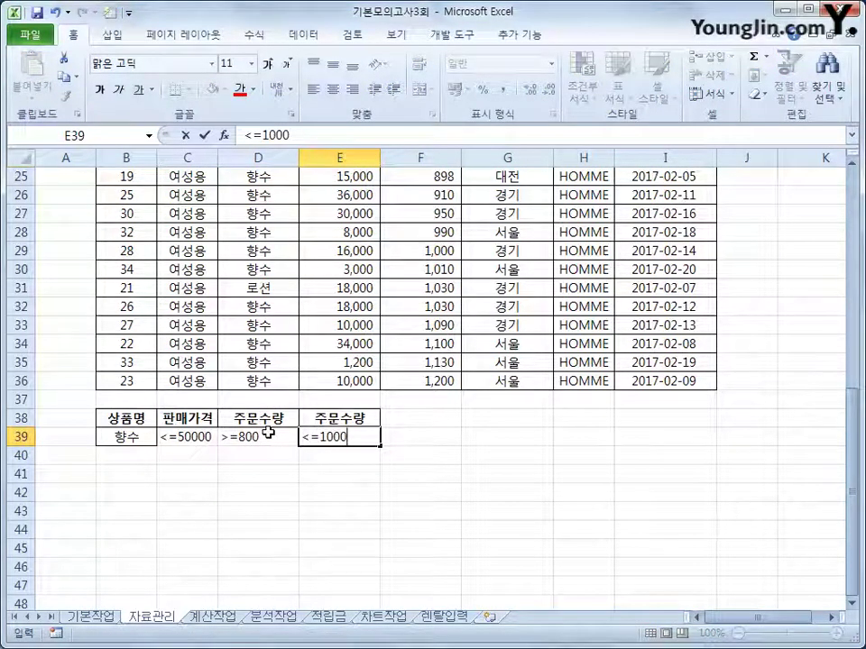
key(Return)
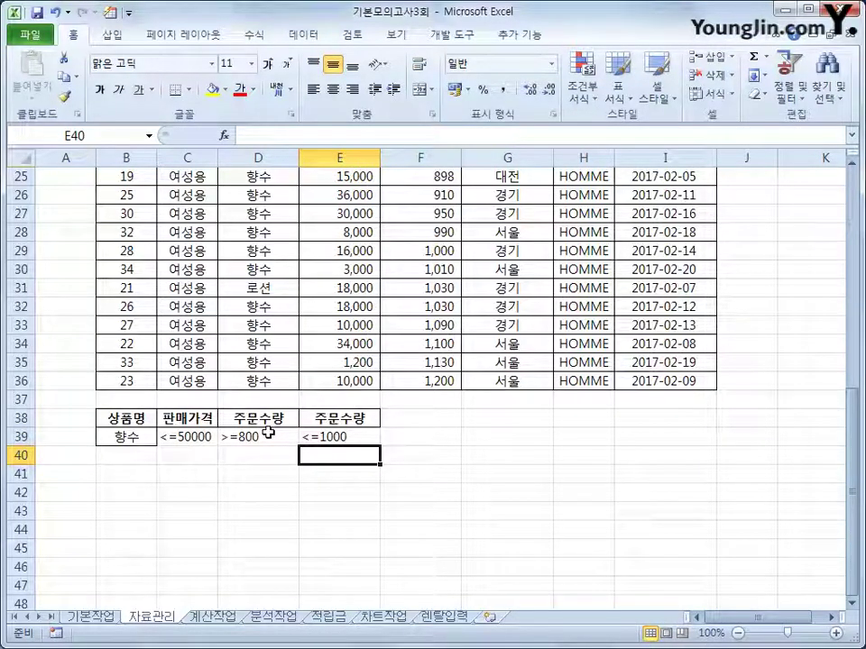
drag(135, 417, 333, 436)
click(338, 436)
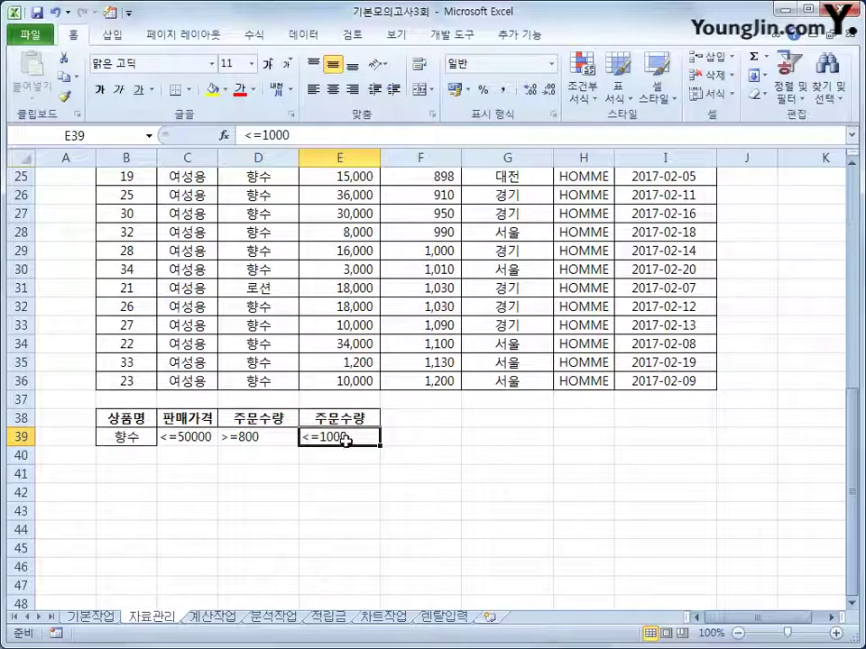
scroll(343, 439, up, 8)
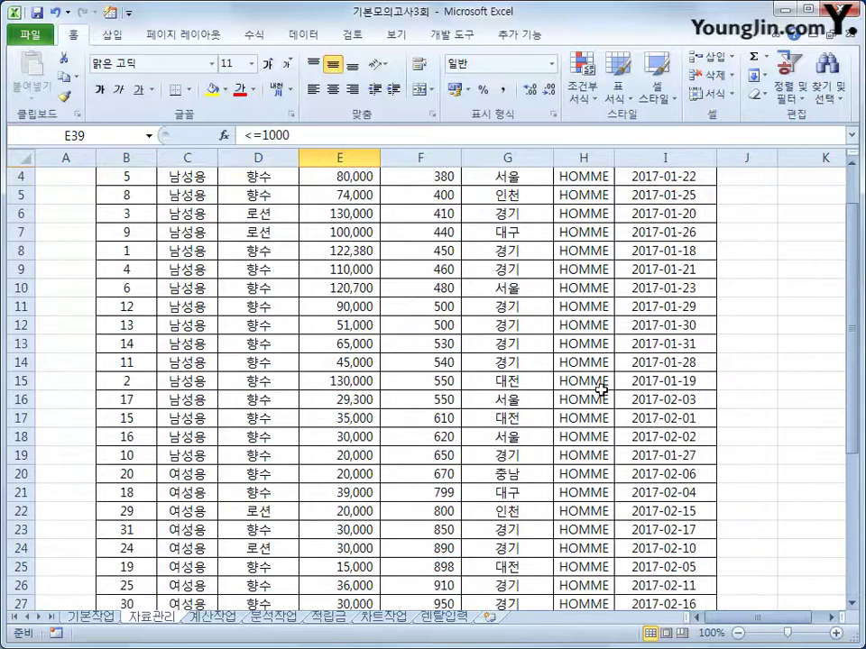
Copy the 주문지역 heading and 서울 value into F38:F39
click(510, 195)
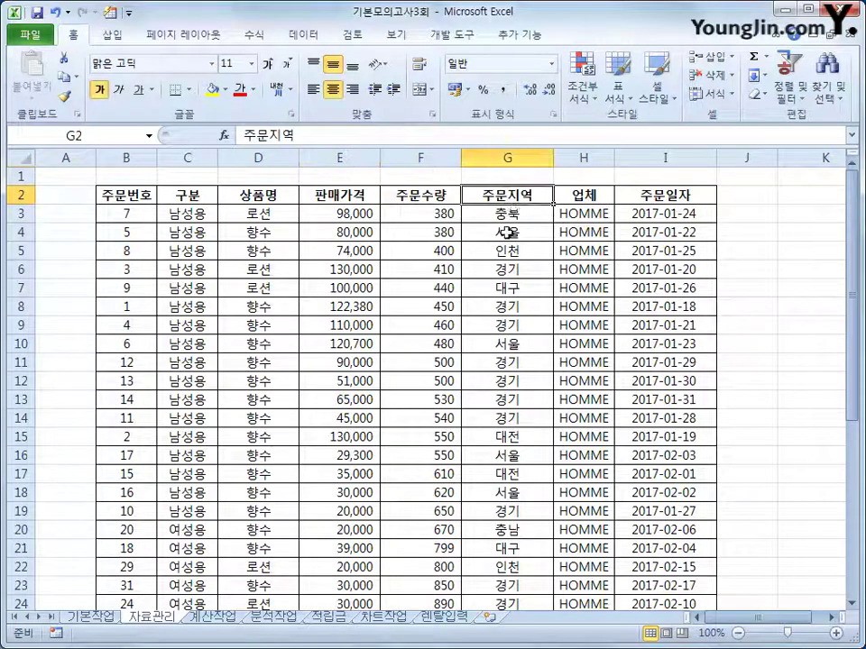
ctrl+click(509, 231)
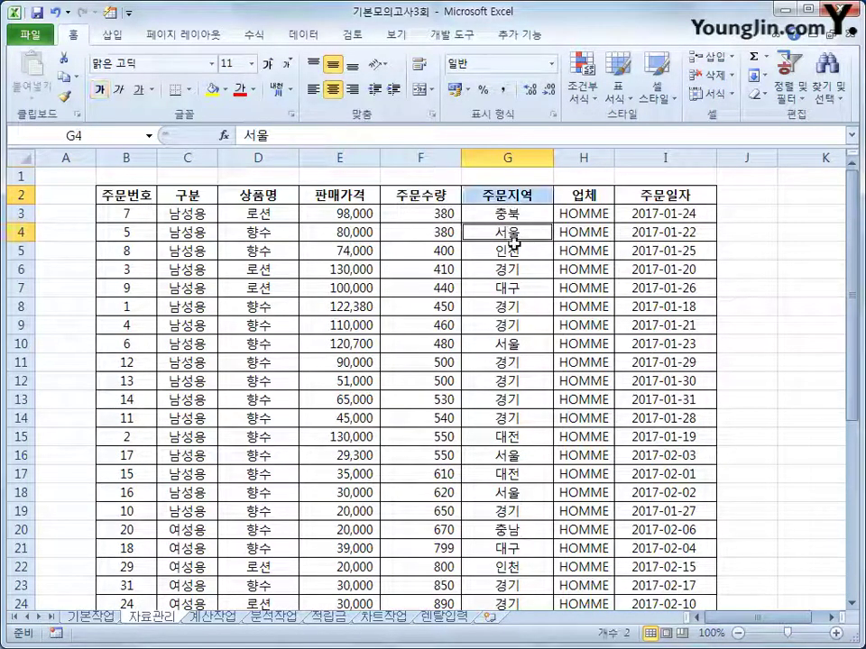
key(ctrl+c)
scroll(353, 415, down, 9)
click(397, 368)
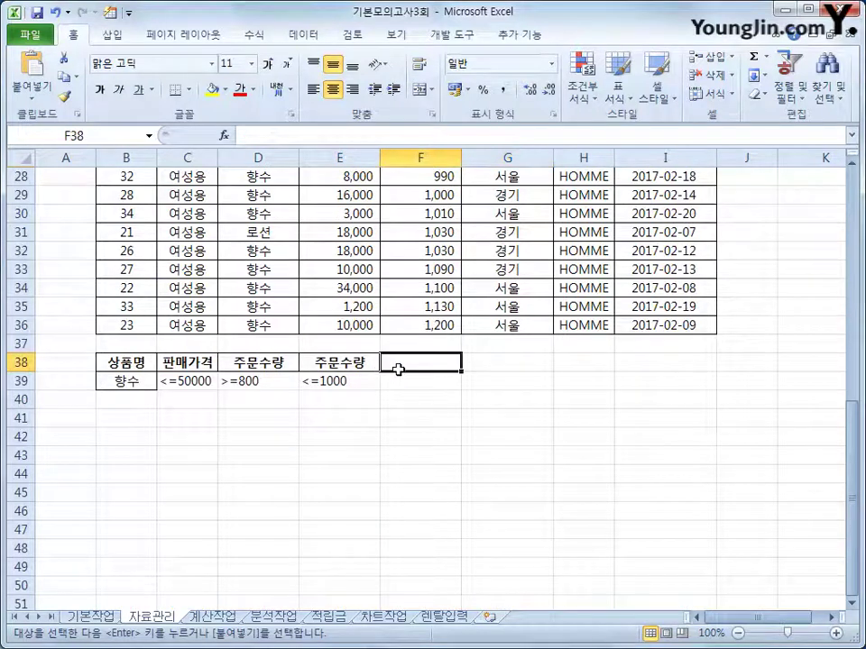
key(ctrl+v)
Move 서울 from F39 down to F40 as a separate OR criteria row
click(396, 381)
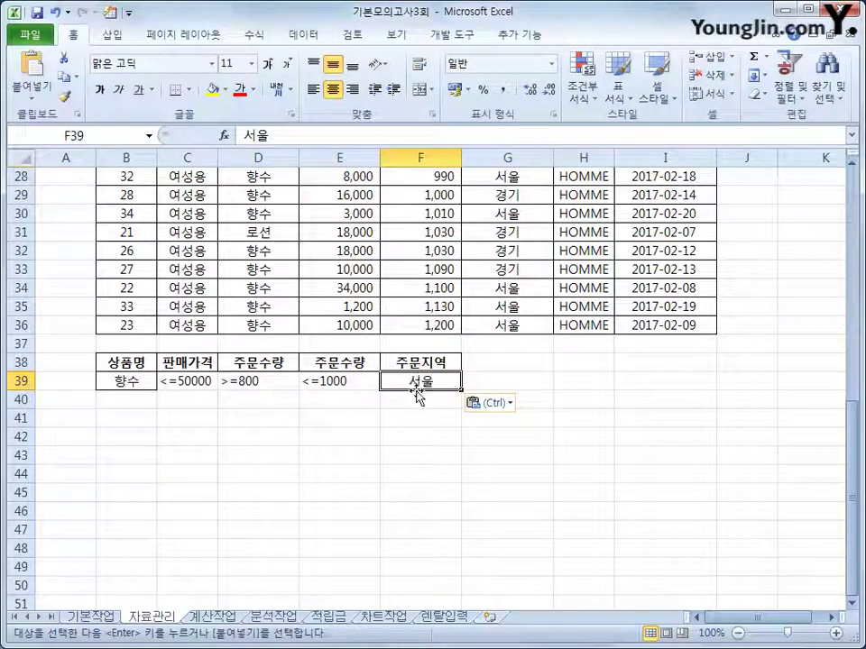
drag(417, 397, 414, 412)
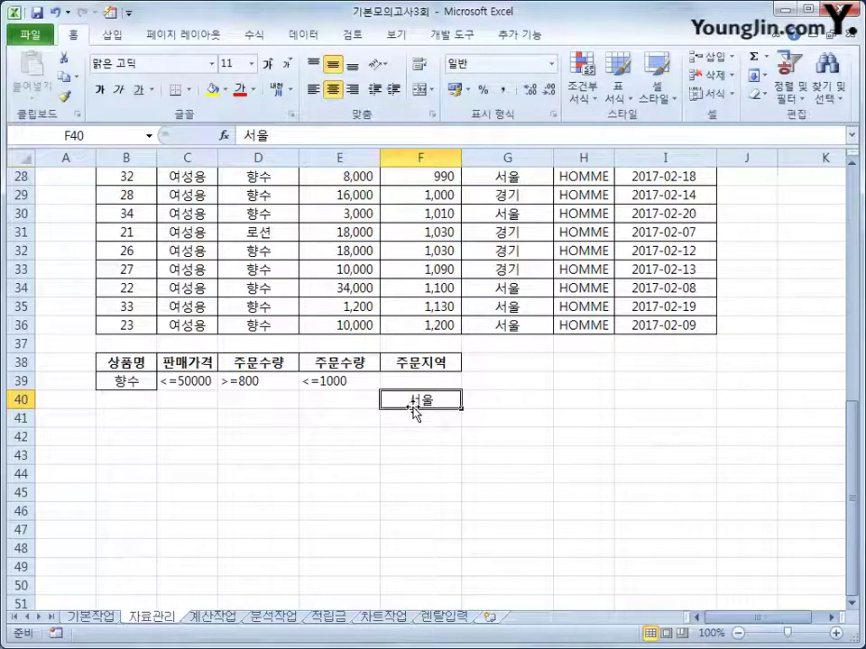
drag(122, 382, 348, 379)
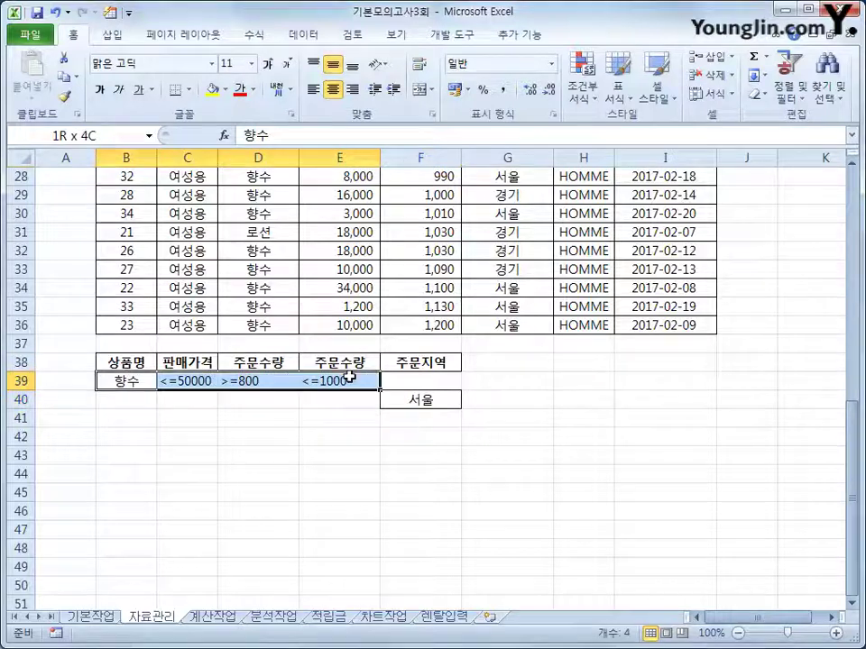
click(411, 400)
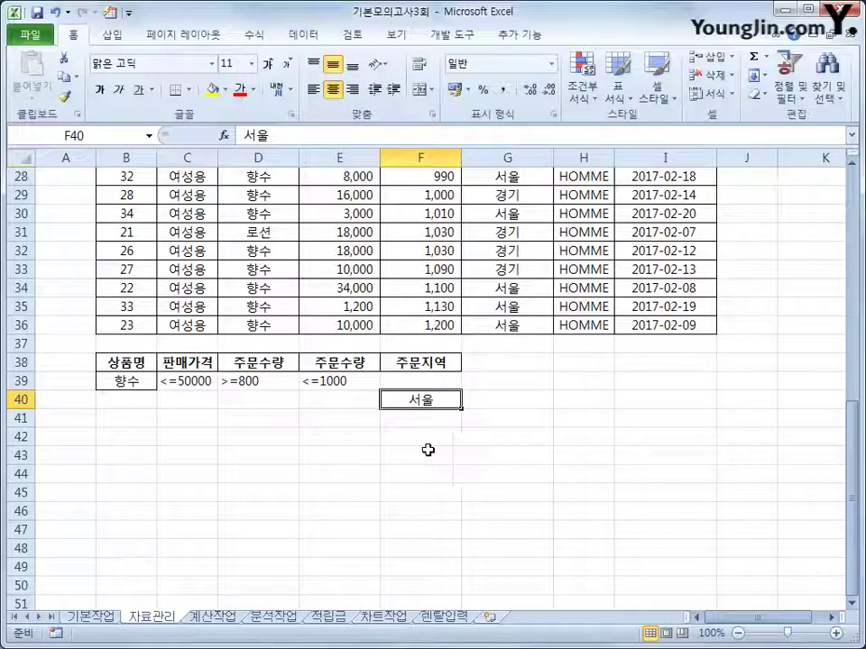
scroll(427, 449, up, 4)
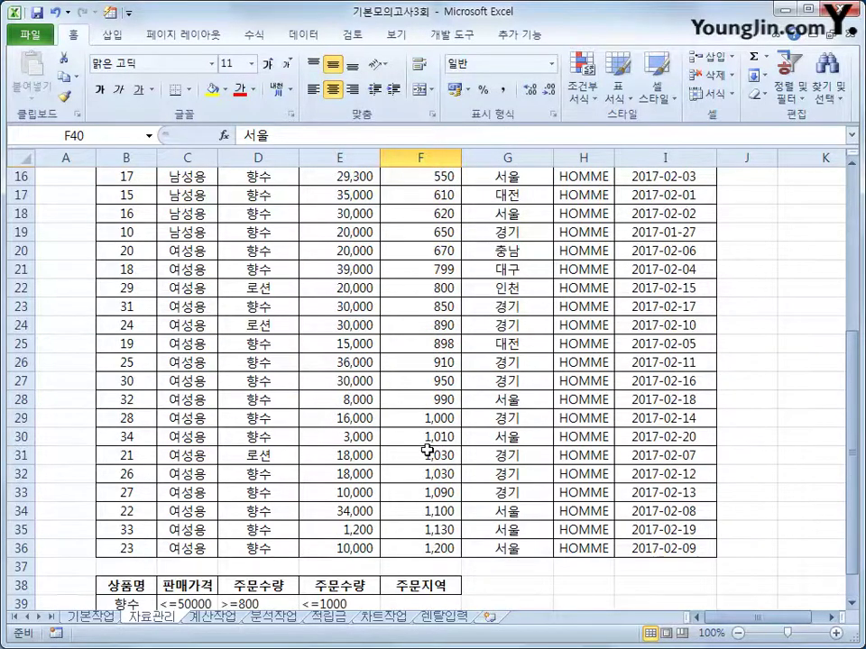
scroll(427, 449, up, 2)
scroll(297, 295, up, 3)
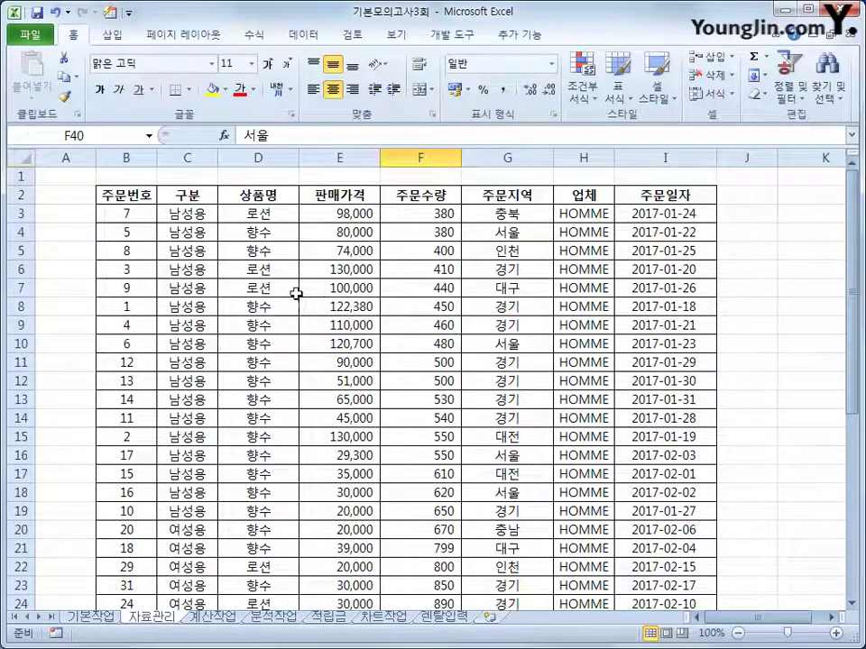
Copy the headings 주문번호, 상품명, 판매가격, 주문수량, 주문지역 and 주문일자 from row 2
click(137, 199)
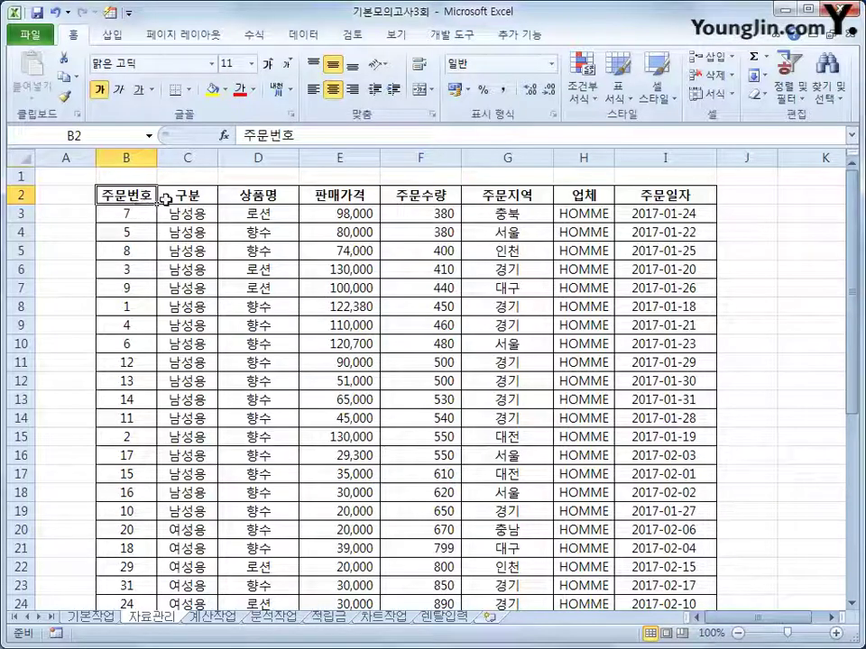
ctrl+click(265, 193)
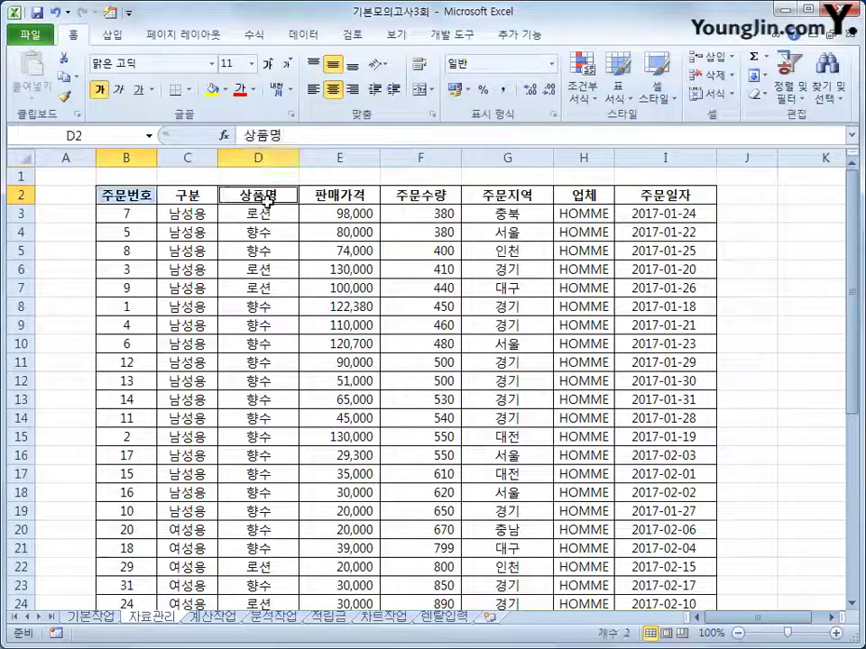
ctrl+click(350, 199)
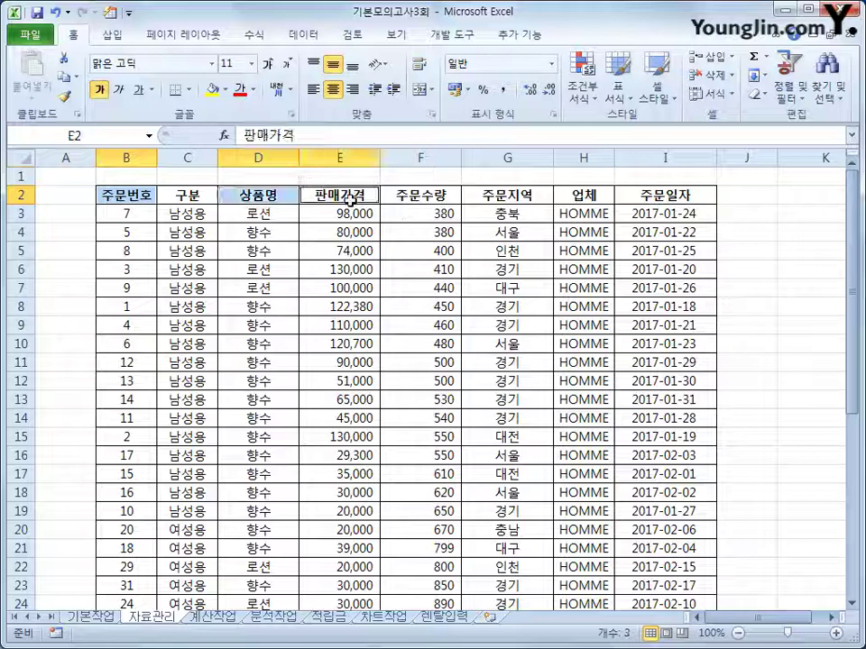
ctrl+click(405, 193)
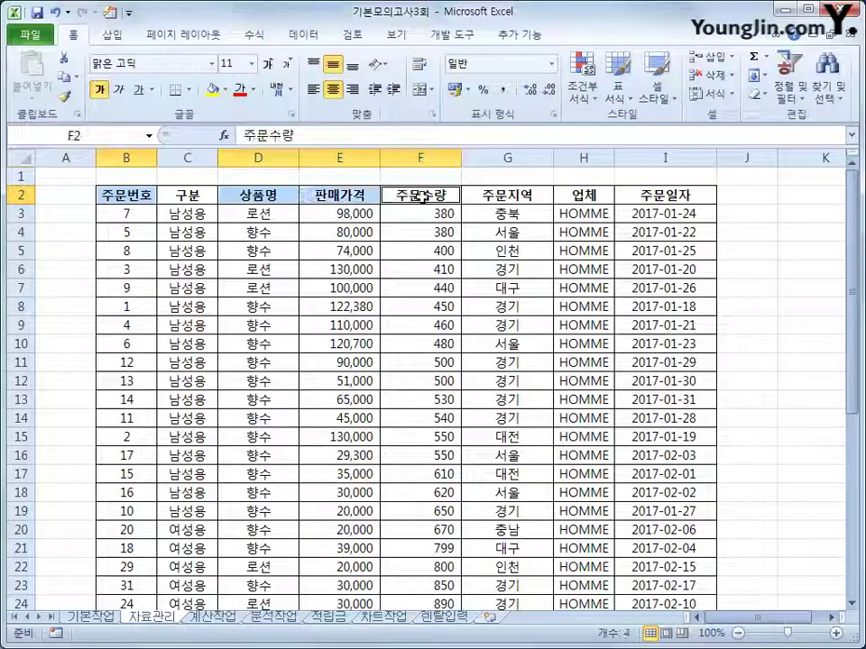
ctrl+click(510, 196)
ctrl+click(676, 195)
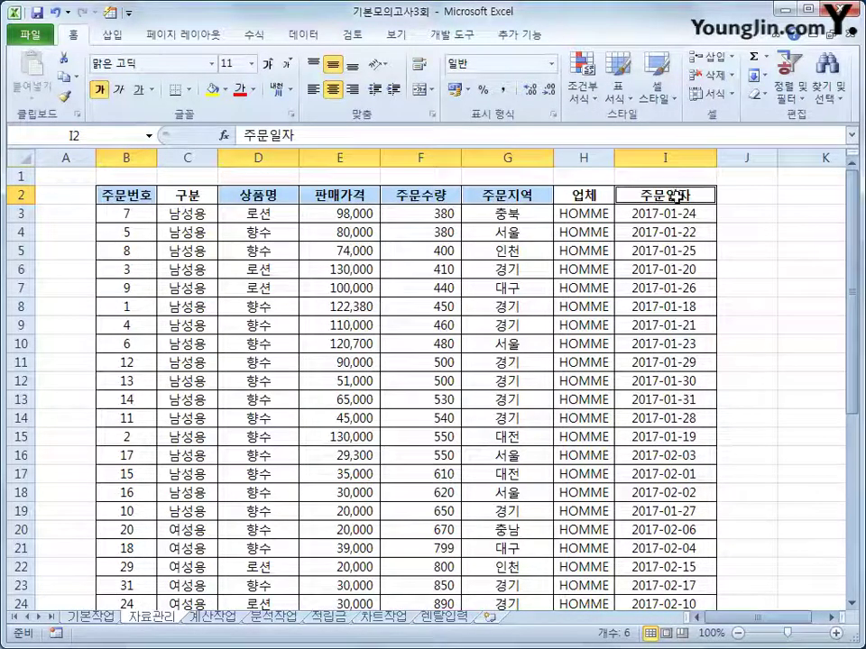
key(ctrl+c)
Paste the six headings starting at B43
scroll(397, 361, down, 5)
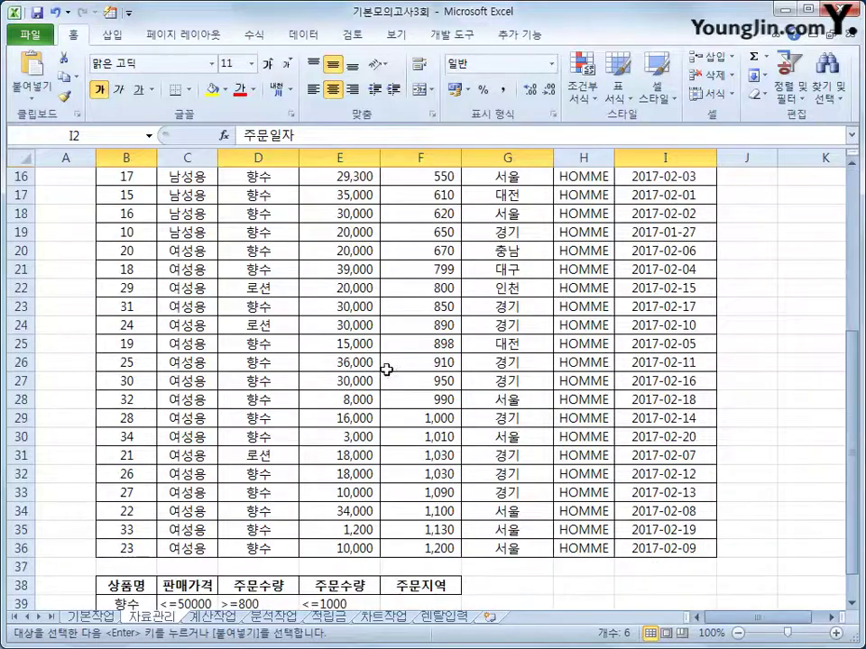
scroll(230, 447, down, 3)
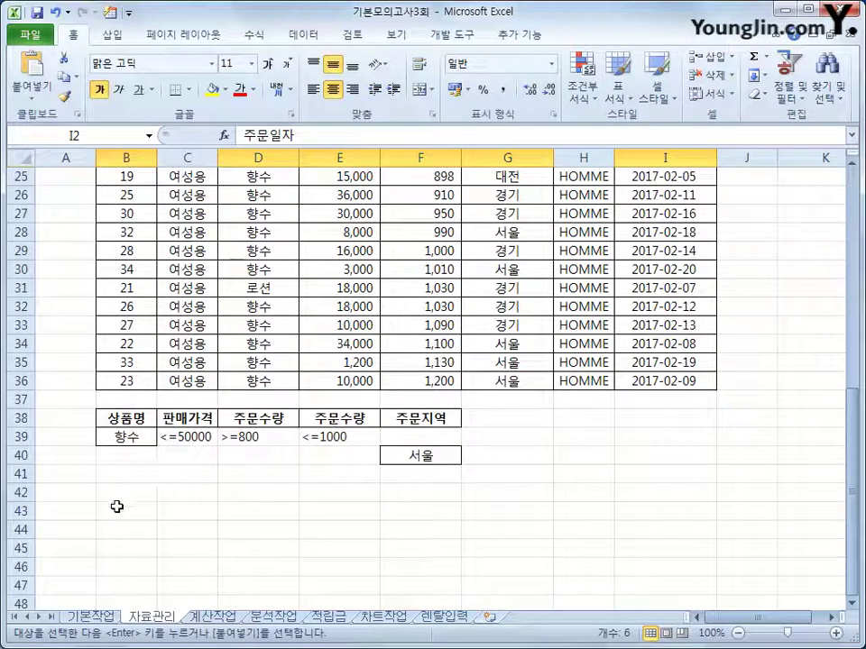
click(122, 511)
key(ctrl+v)
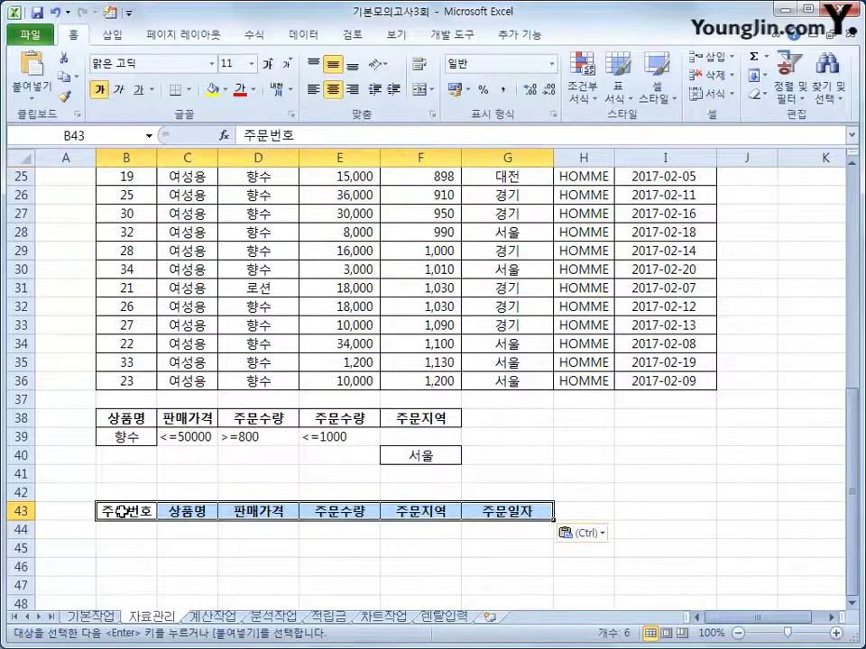
scroll(379, 478, up, 2)
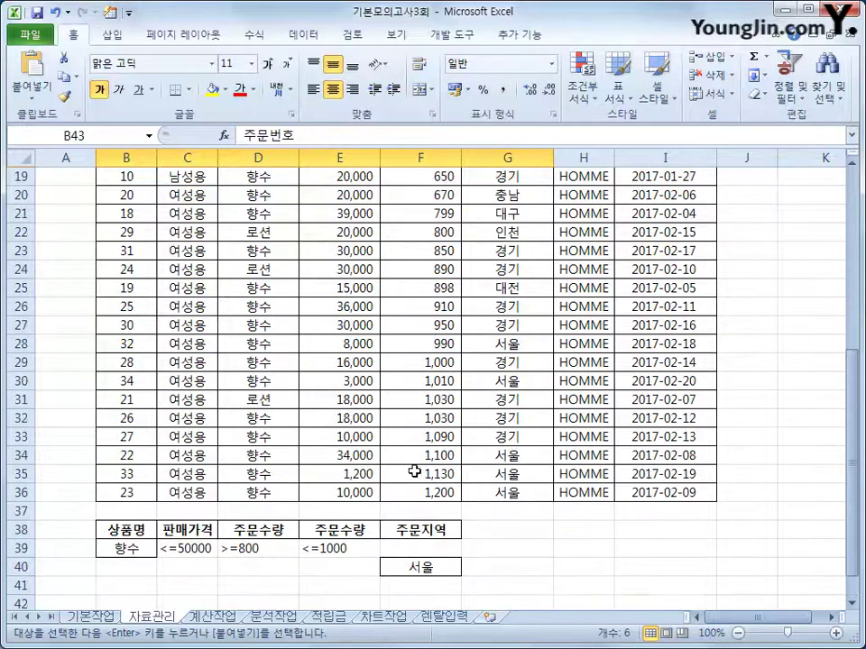
click(323, 268)
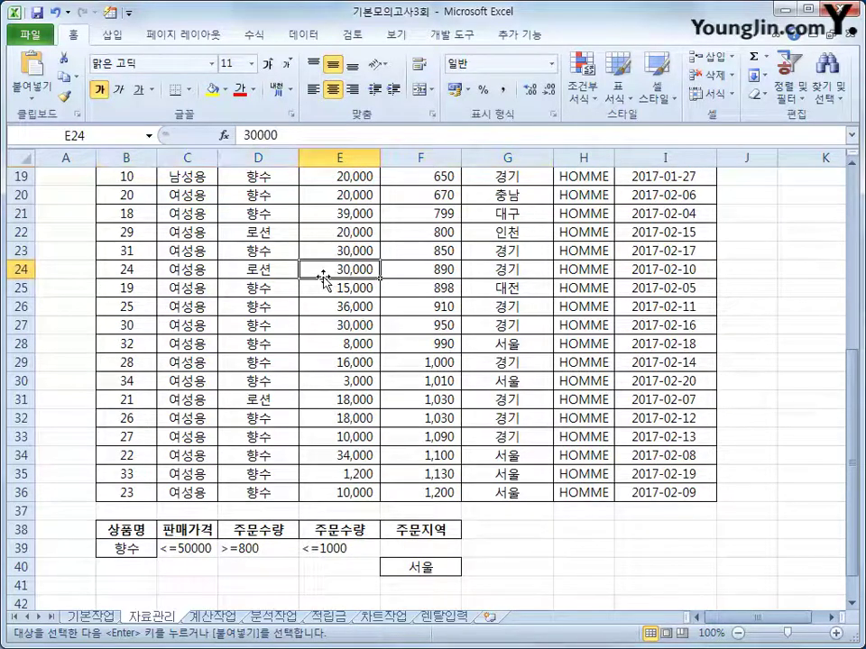
Run Advanced Filter on $B$2:$I$36 with criteria $B$38:$F$40, copying results to $B$43:$G$43
click(305, 34)
click(453, 99)
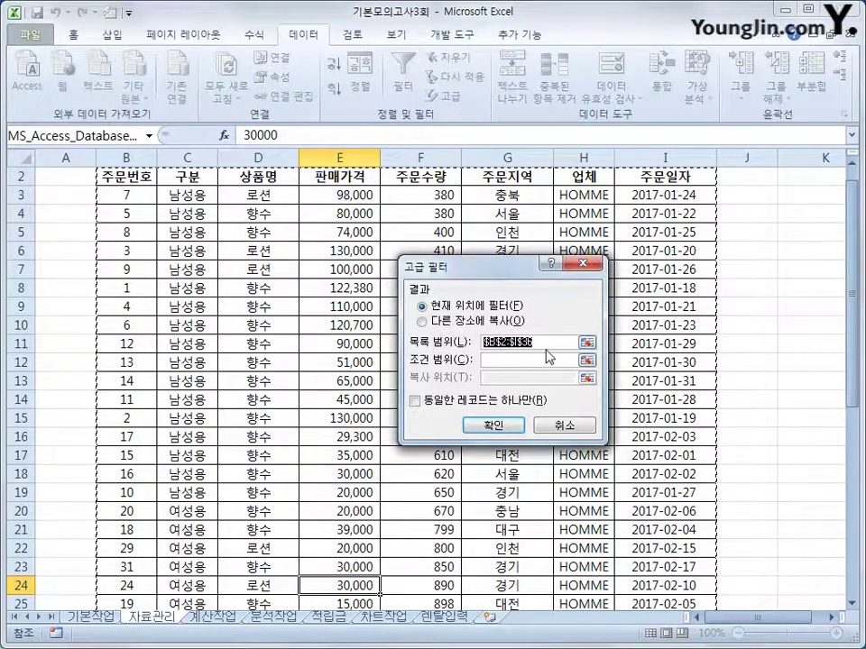
scroll(559, 344, down, 3)
scroll(541, 343, down, 4)
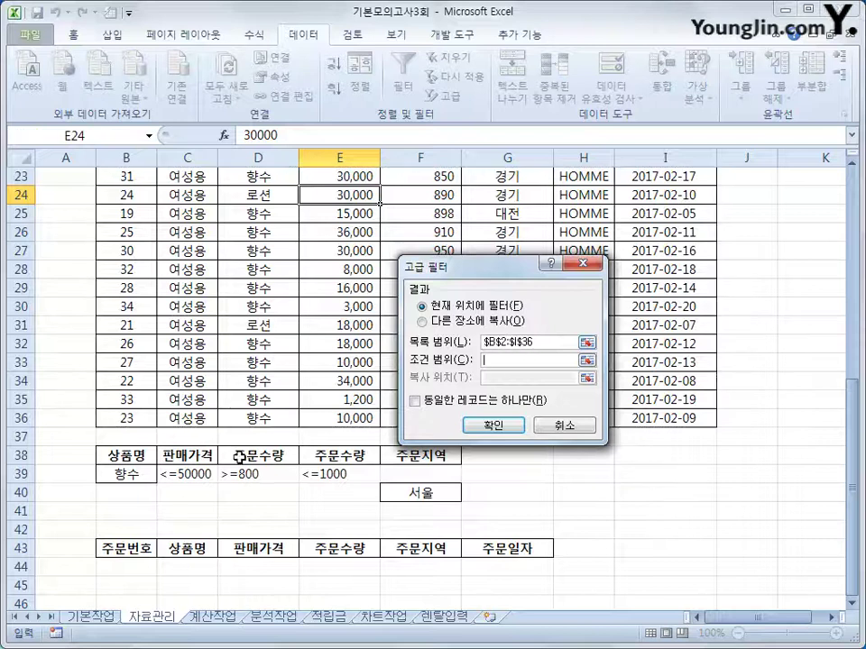
drag(101, 456, 412, 493)
key(Return)
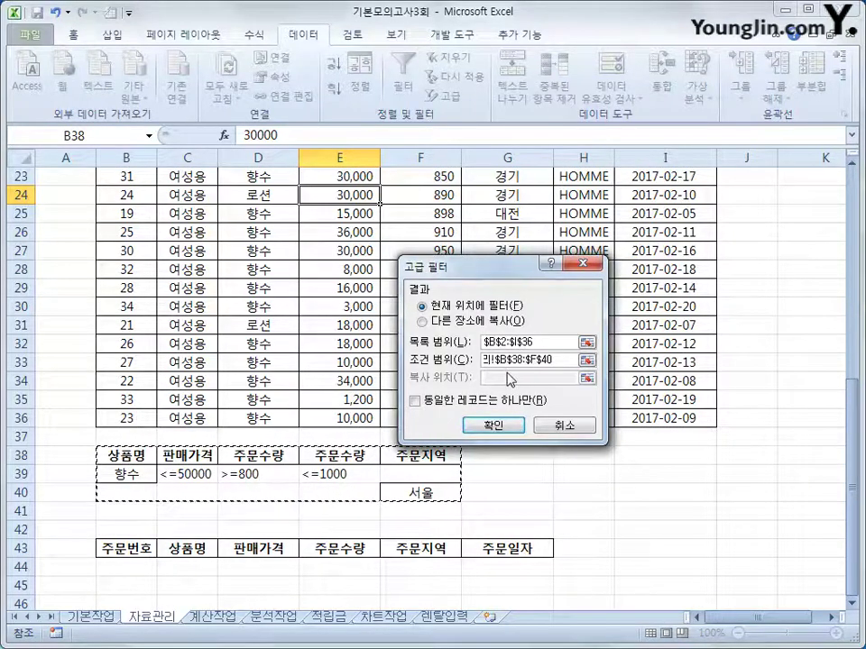
click(484, 322)
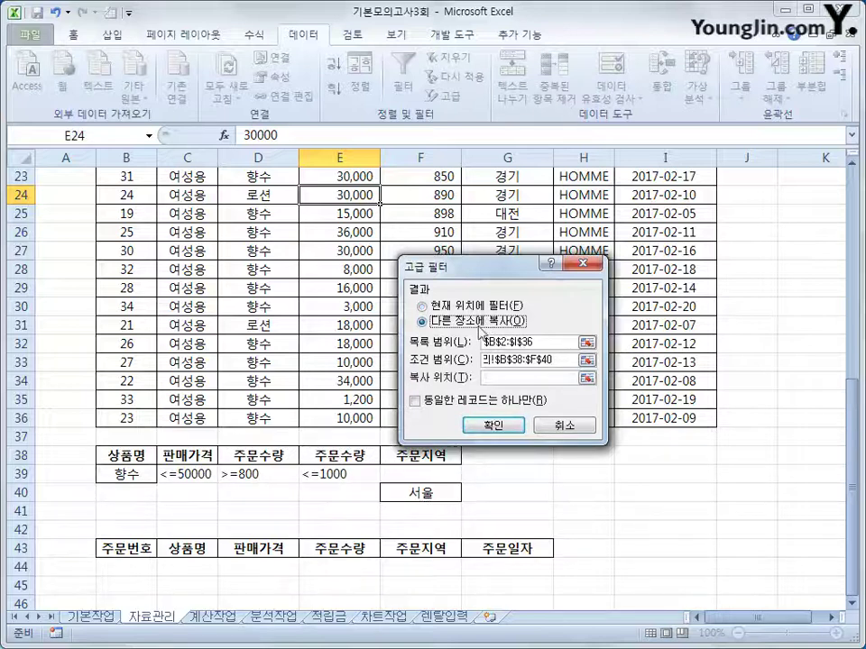
click(497, 377)
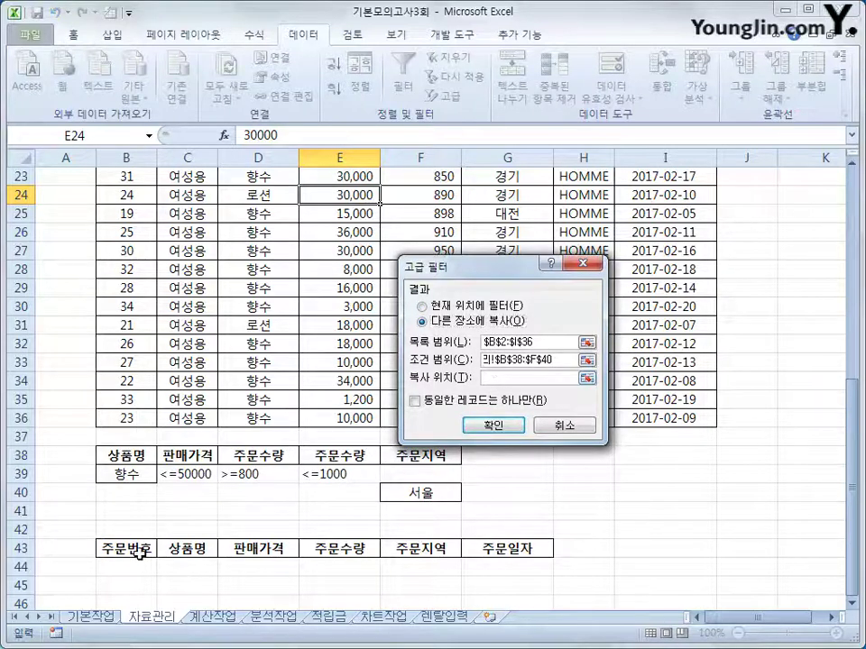
drag(126, 547, 485, 546)
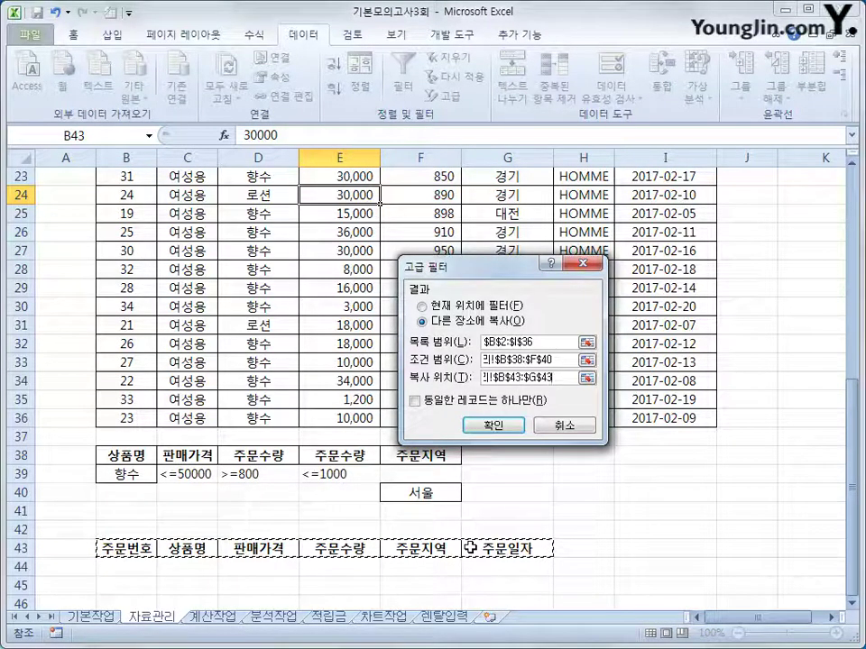
click(493, 425)
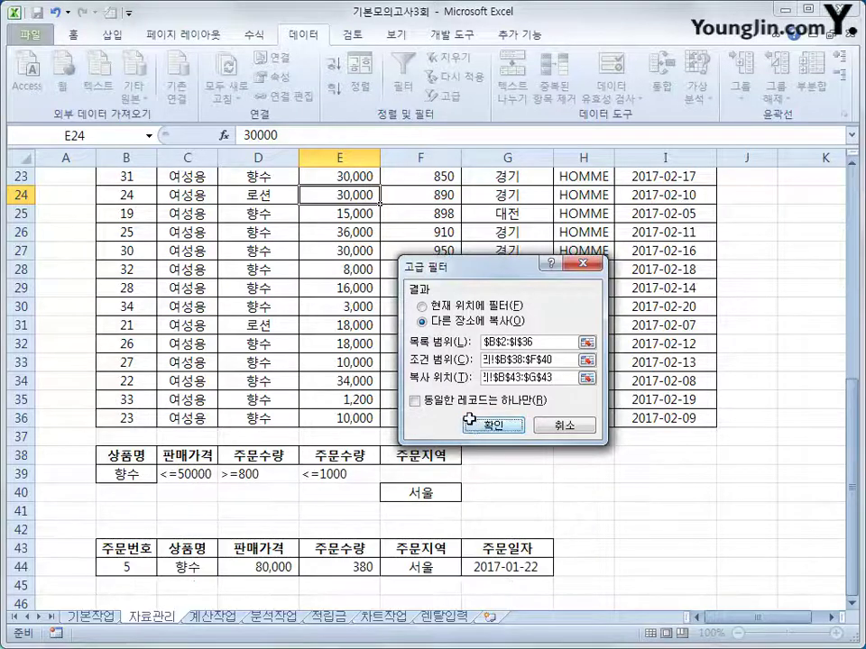
scroll(531, 493, down, 6)
scroll(512, 489, up, 2)
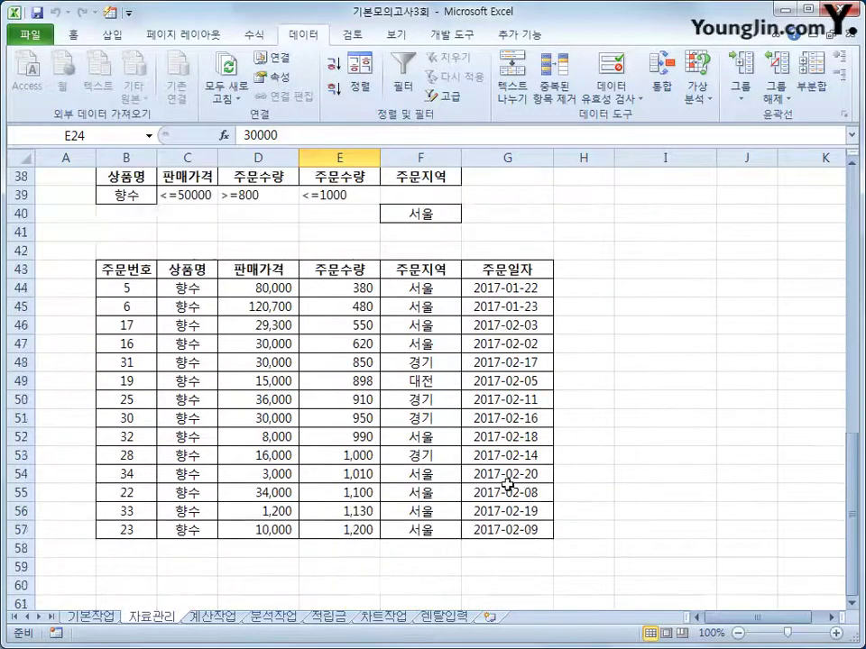
drag(126, 251, 338, 250)
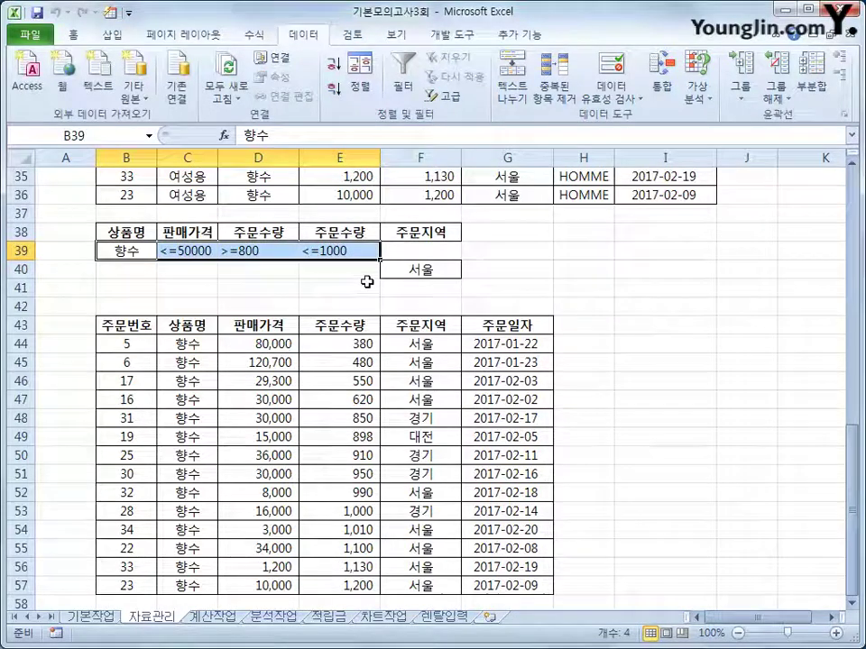
click(396, 269)
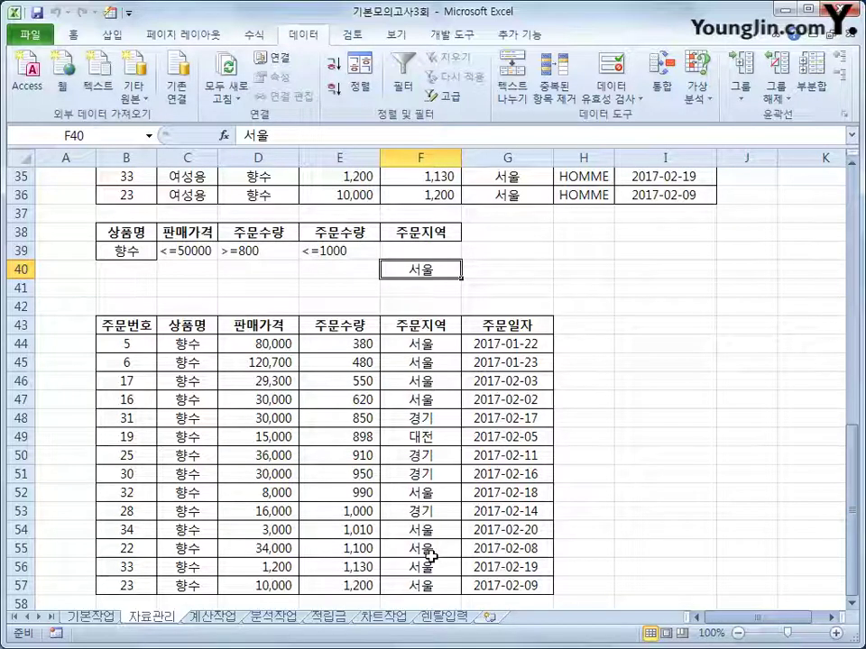
scroll(409, 553, up, 7)
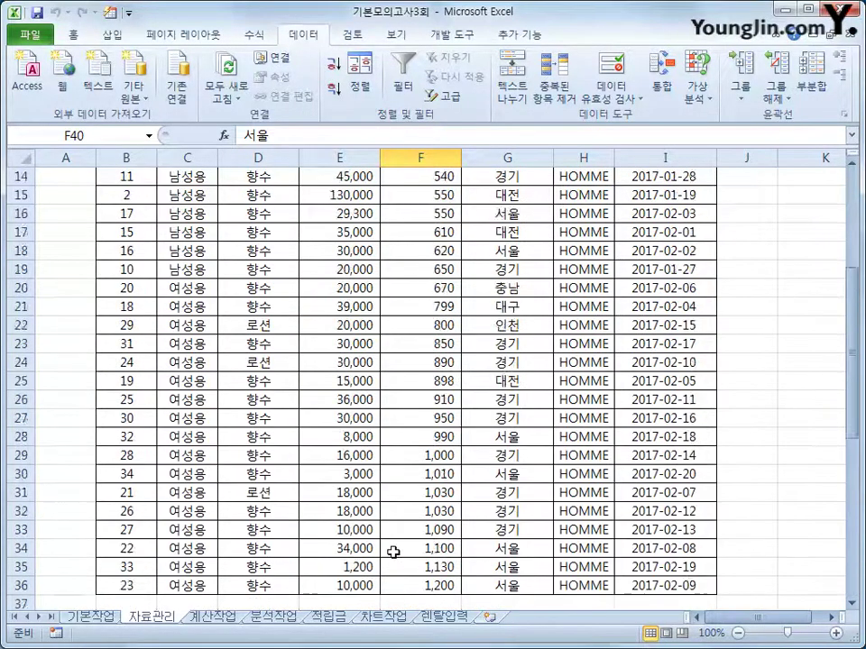
scroll(393, 552, up, 4)
Select the order records from B3 down to row 37 and bring up the Conditional Formatting menu
click(127, 217)
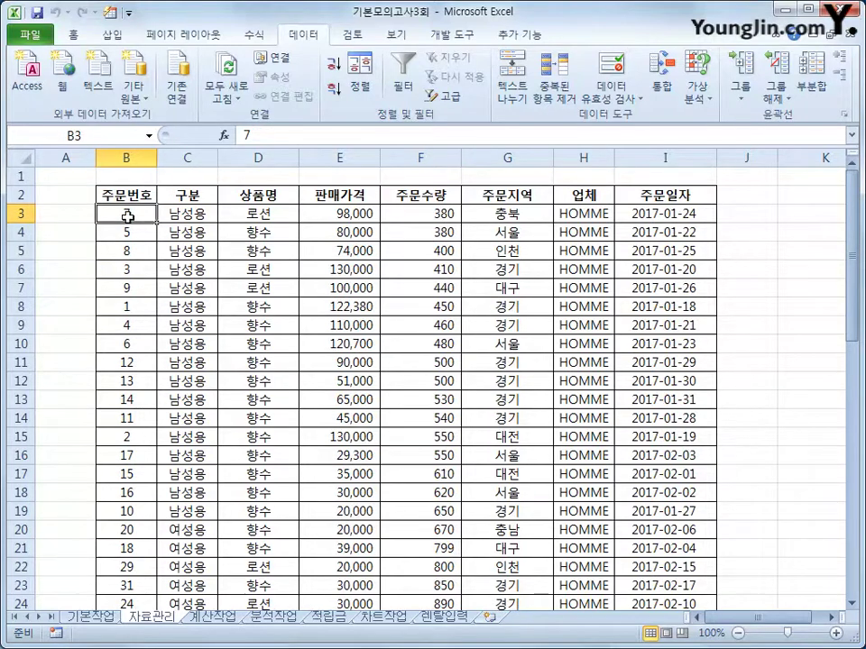
drag(128, 216, 637, 551)
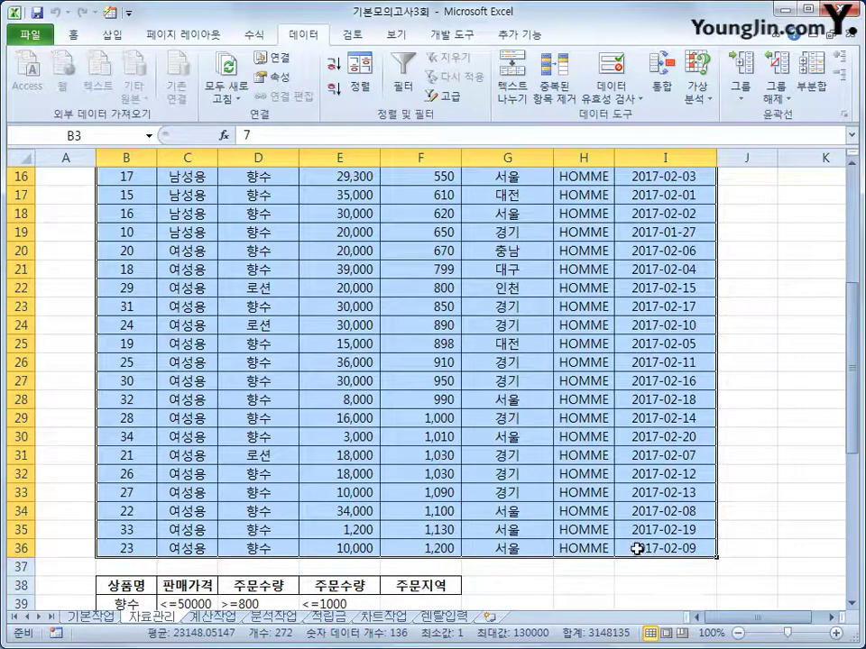
scroll(622, 541, up, 5)
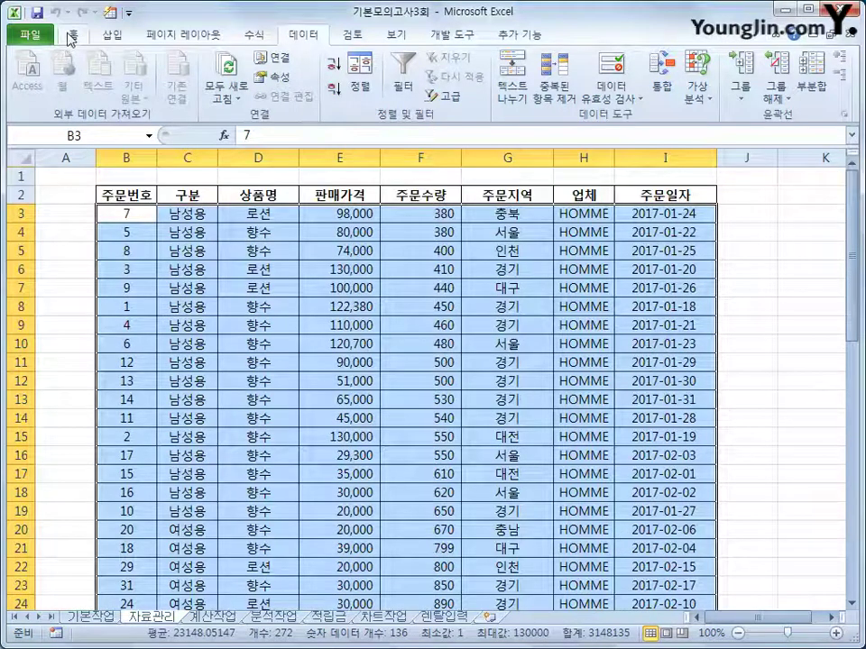
click(71, 34)
click(596, 106)
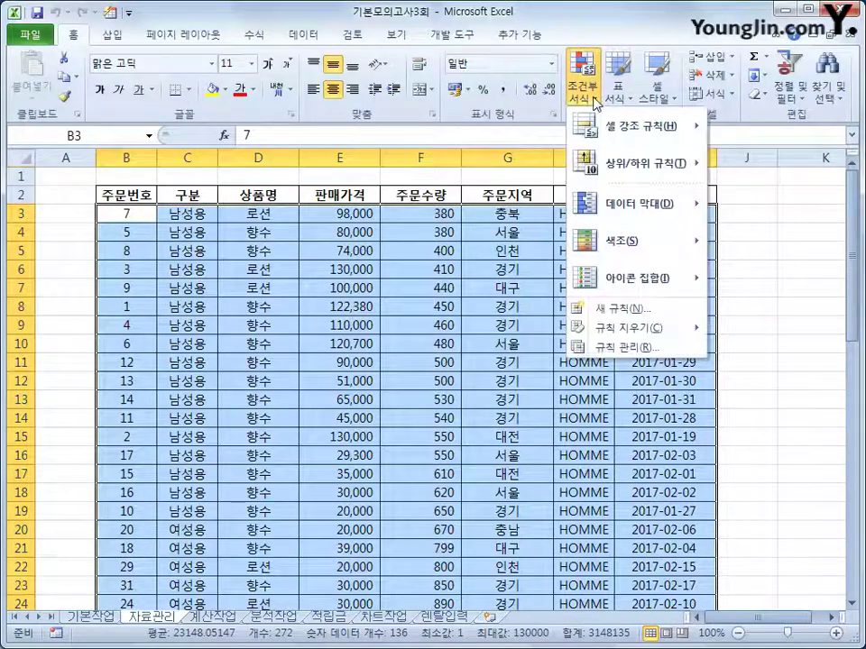
Start a new conditional formatting rule using a formula to determine which cells to format
click(606, 309)
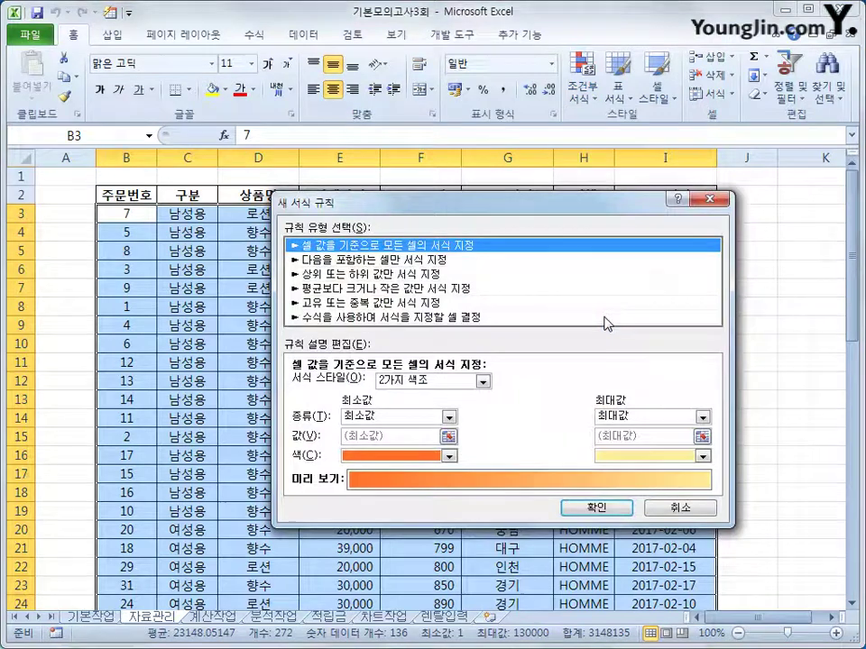
click(532, 318)
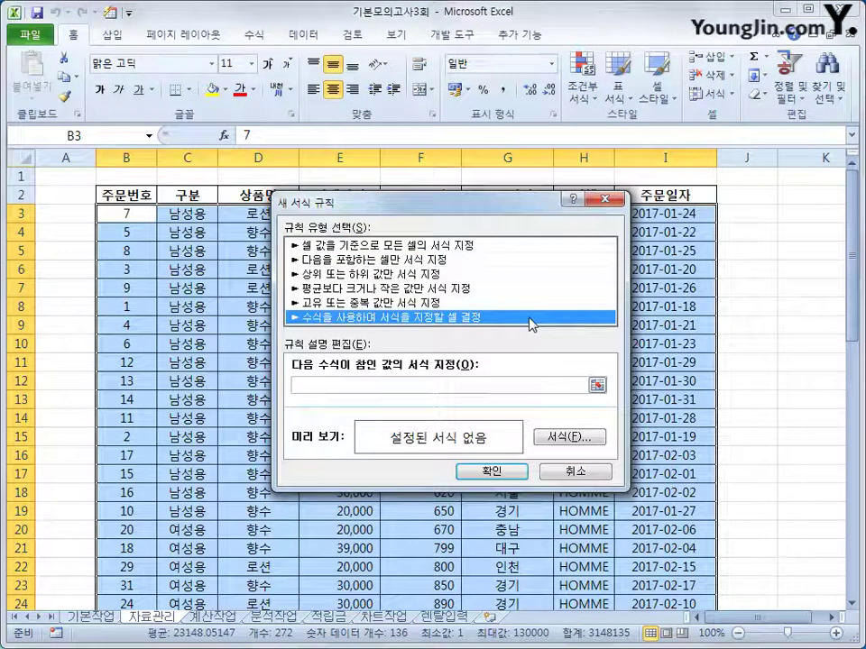
click(436, 386)
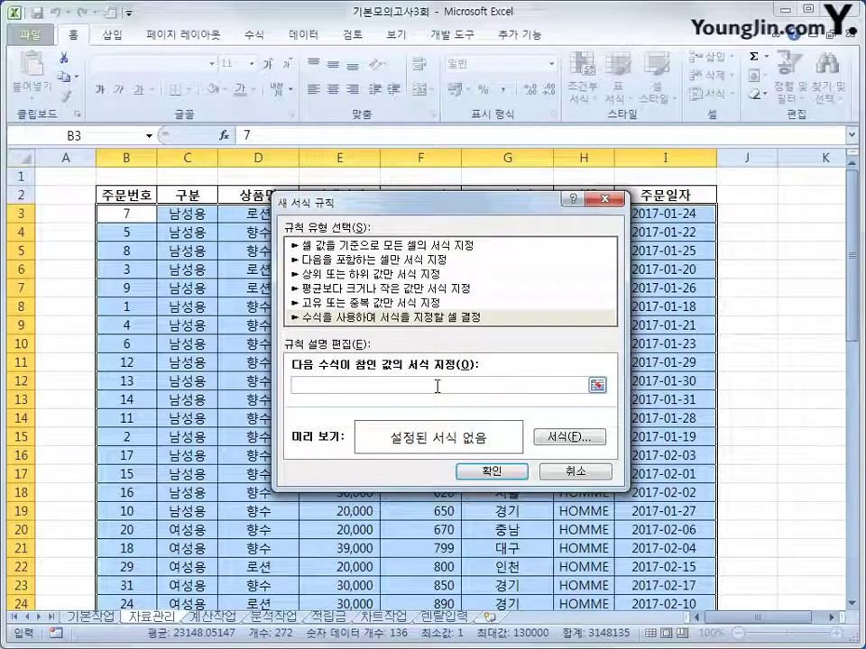
Enter the rule formula =AND($G3="서울",MONTH($I3)=1) with column-locked references
text(and()
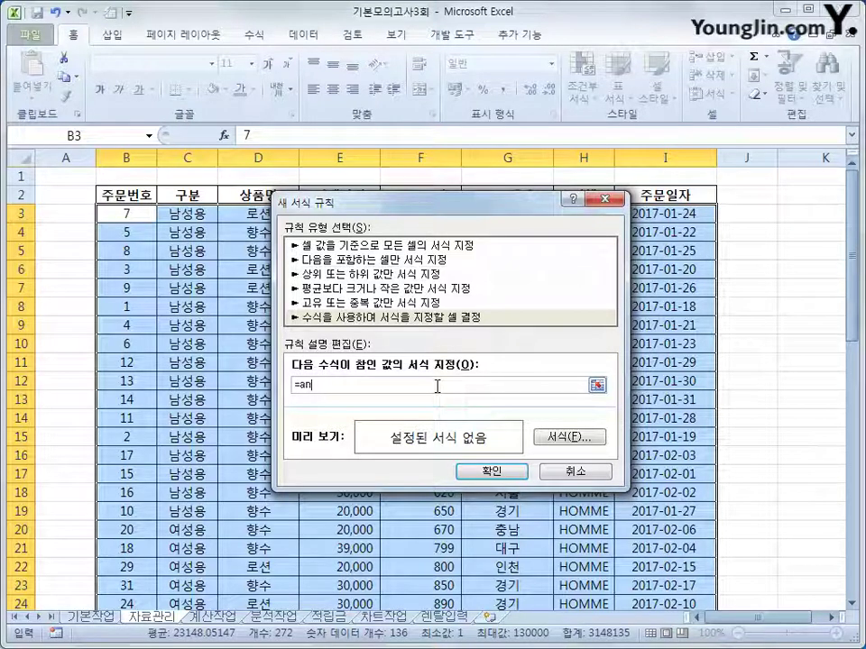
drag(510, 200, 549, 286)
click(508, 213)
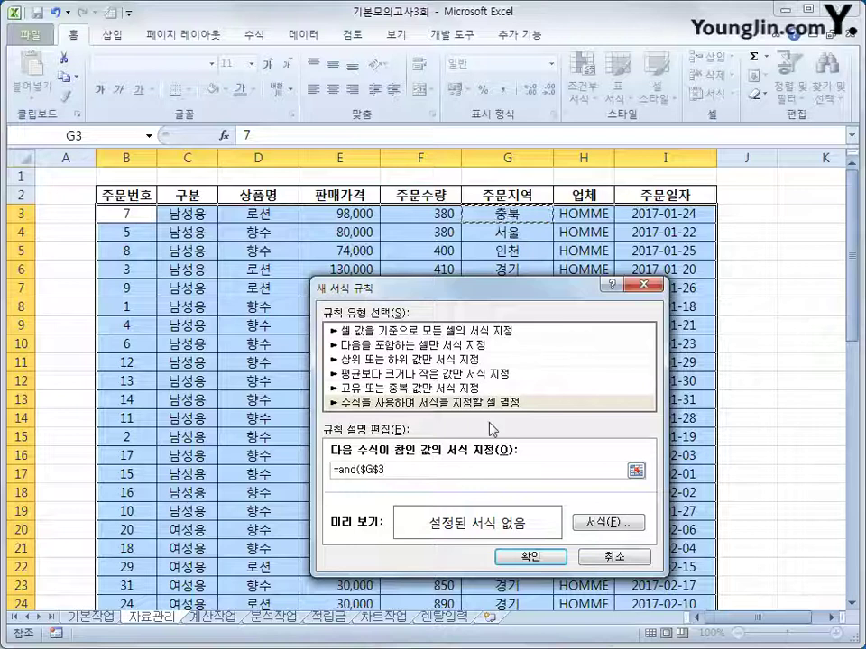
key(F4)
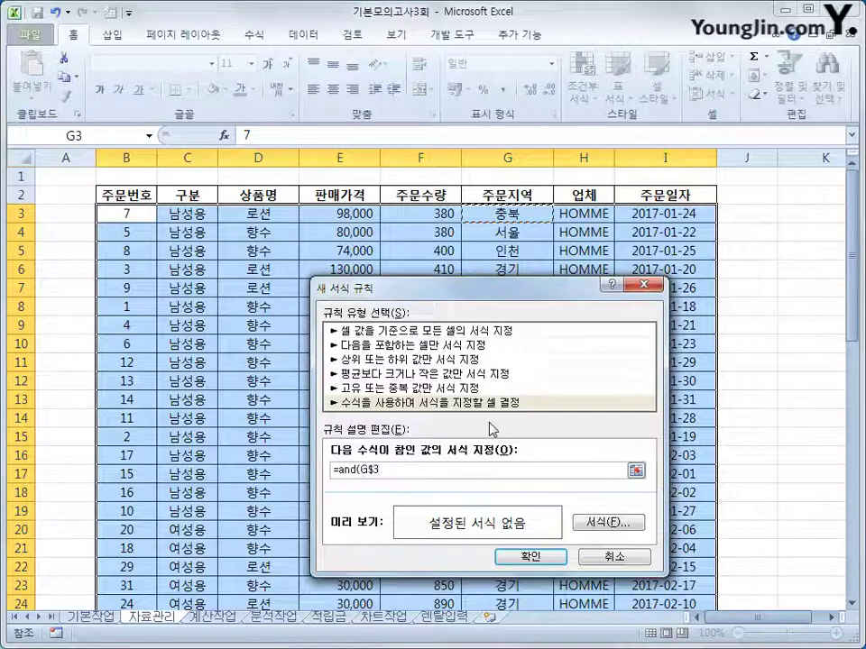
key(F4)
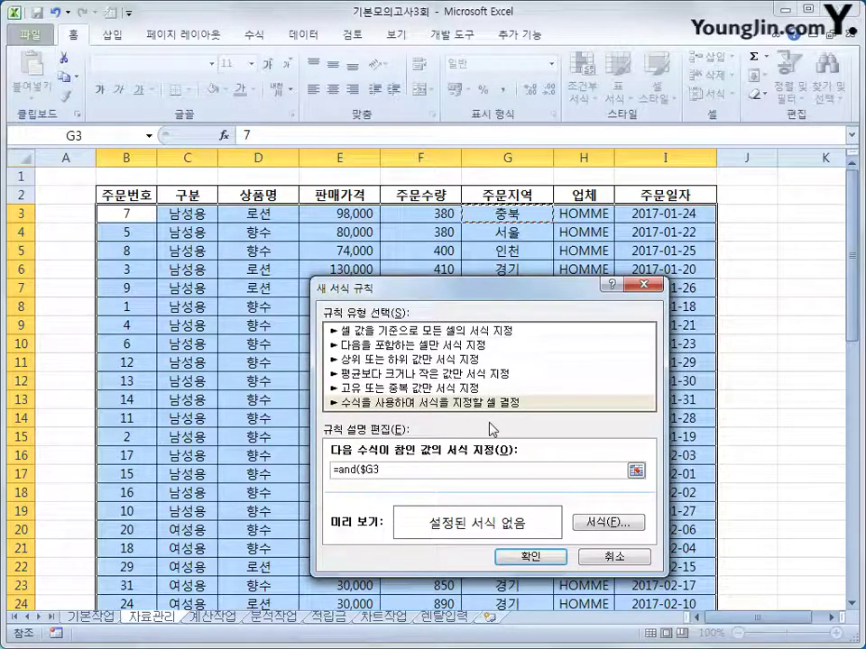
text(=)
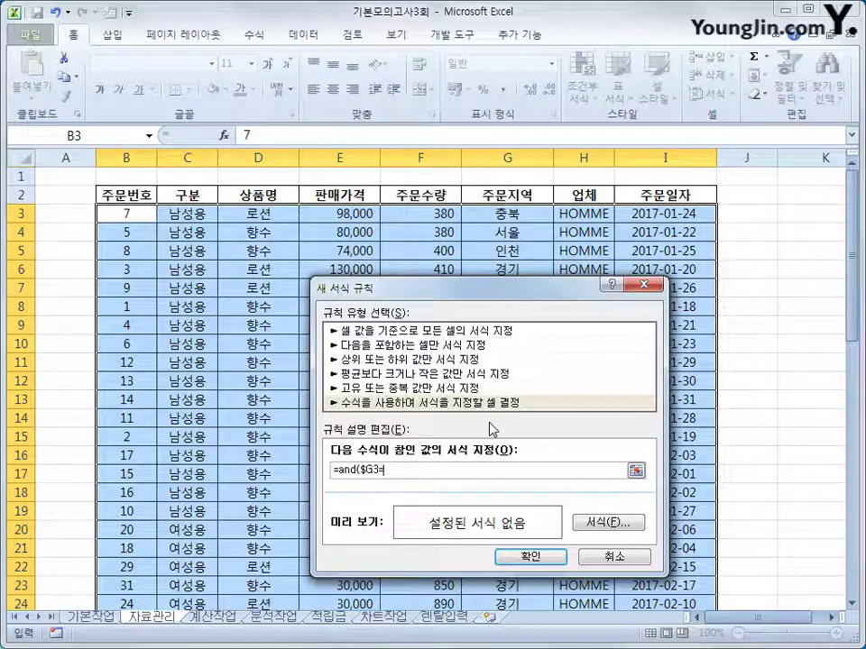
text("서울")
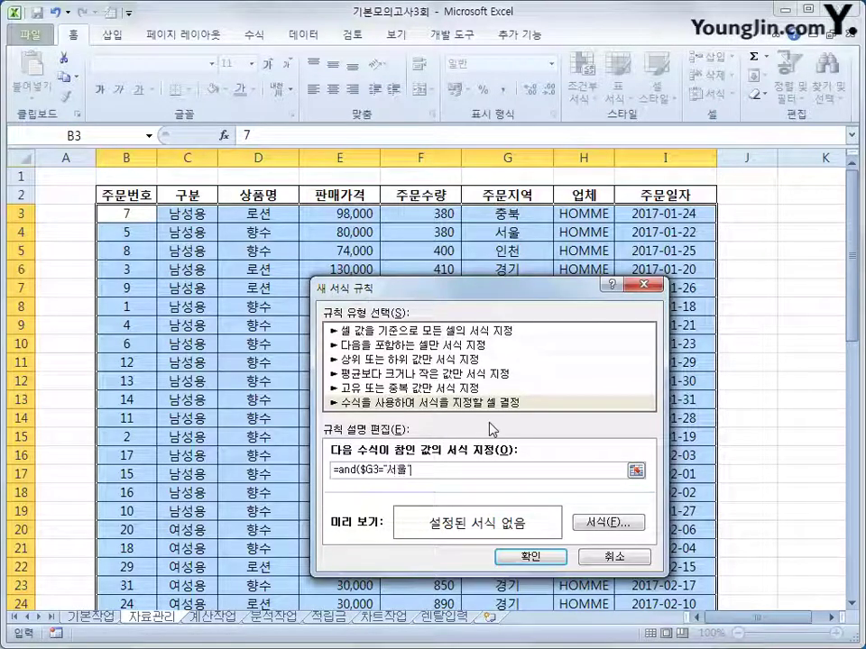
text(,)
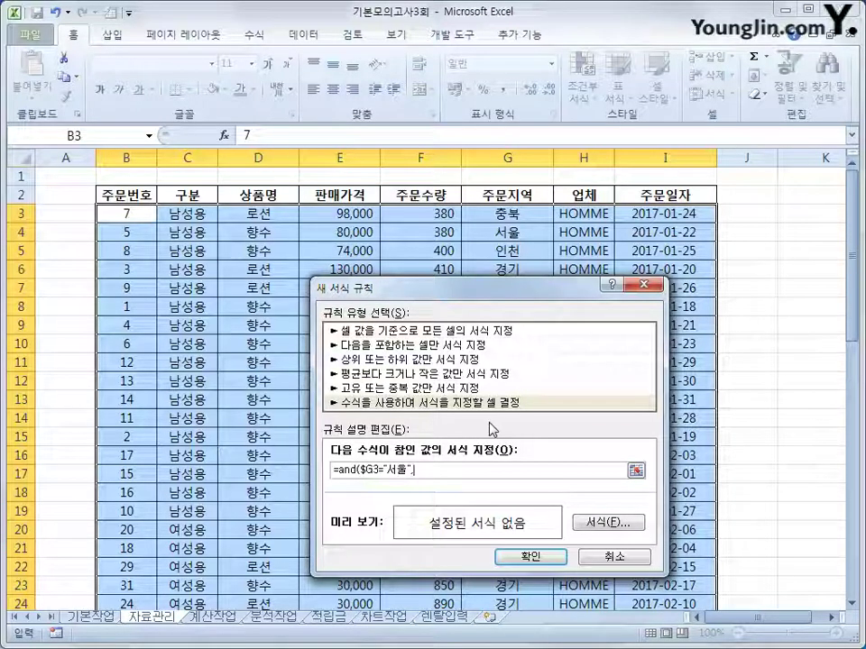
text(mon)
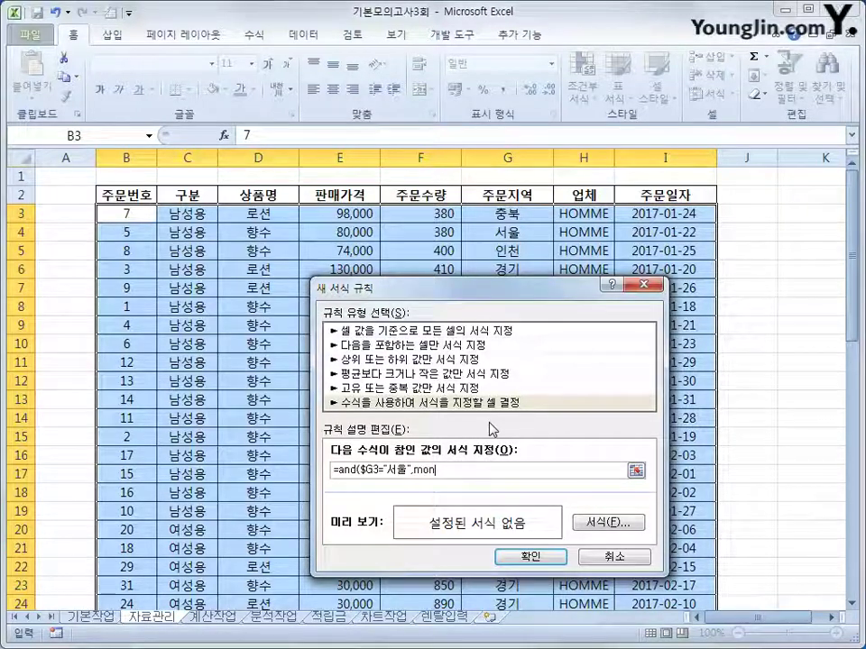
text(th()
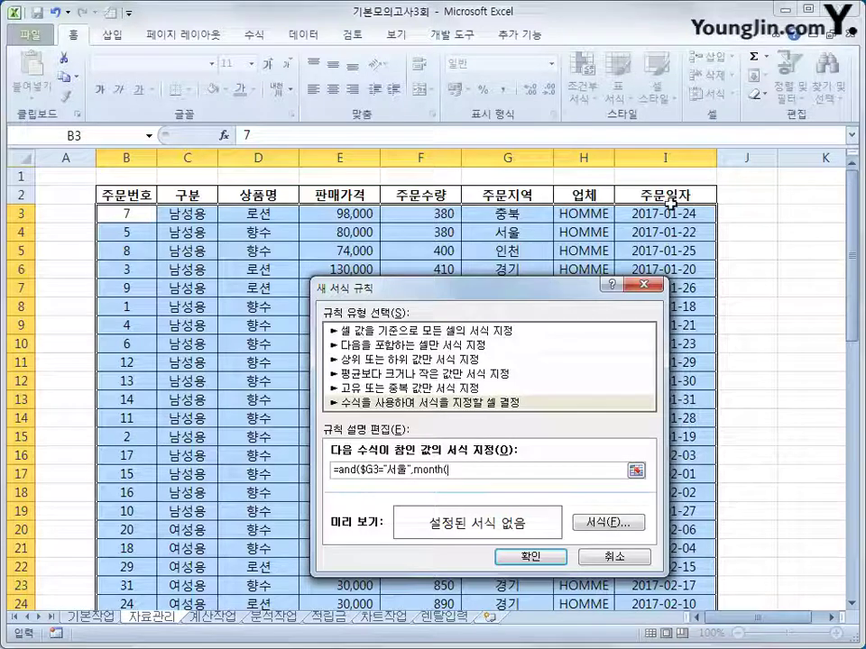
click(668, 214)
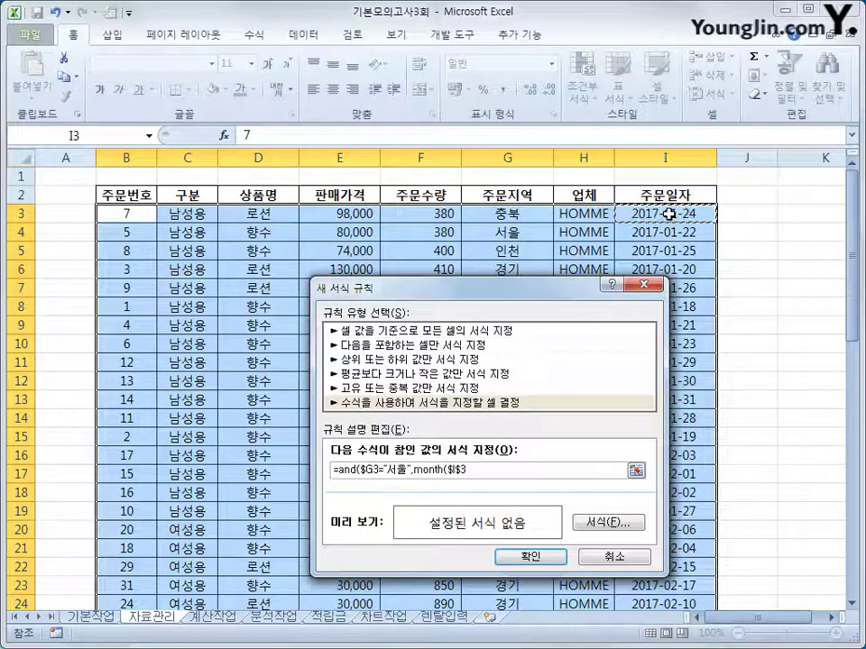
key(F4)
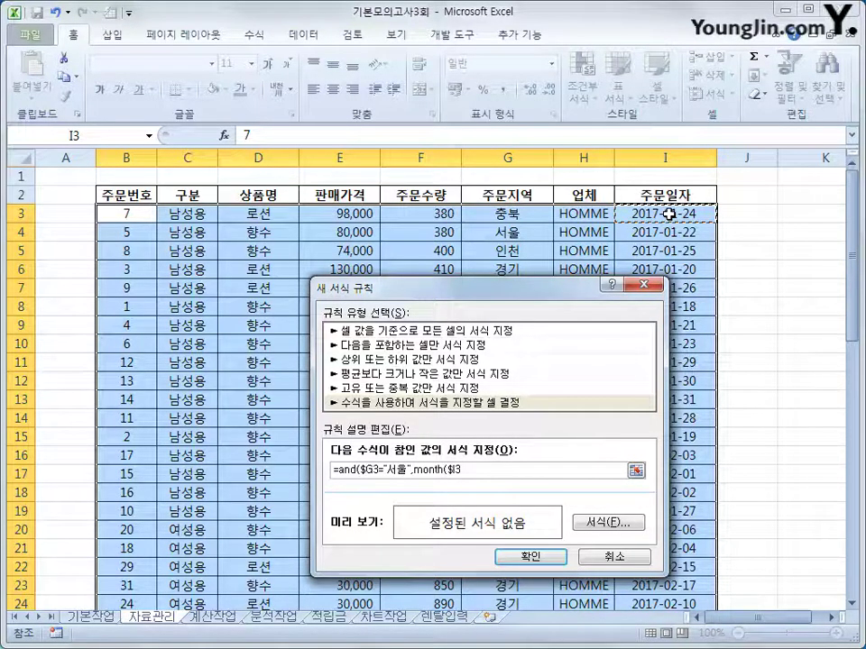
text()=1)
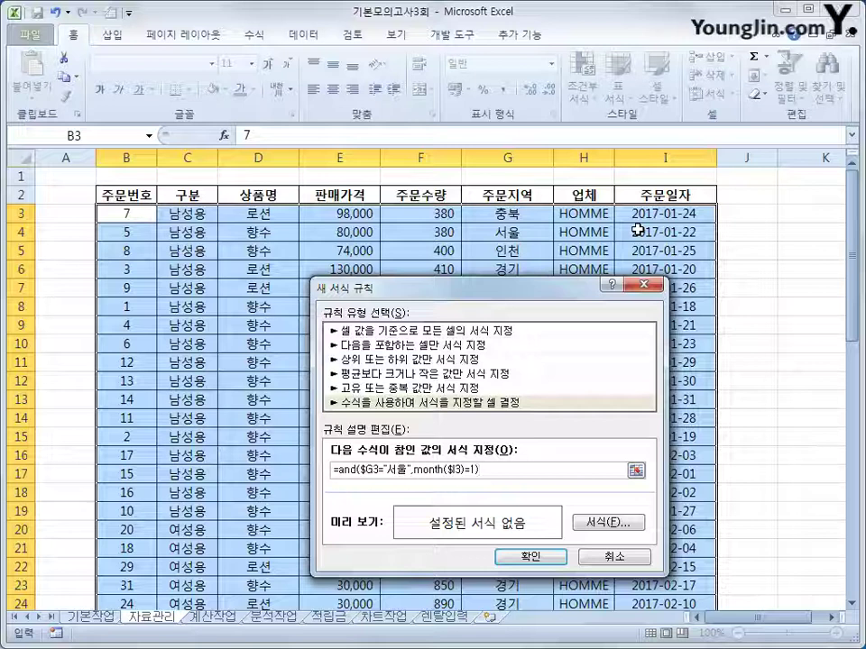
Give the rule a bold blue font and apply it to the order table
click(629, 522)
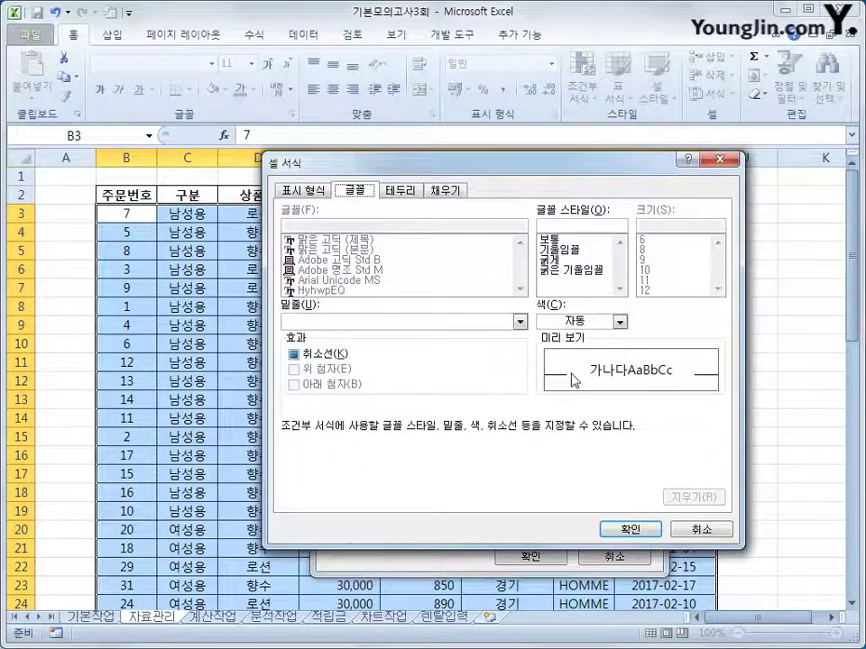
click(563, 260)
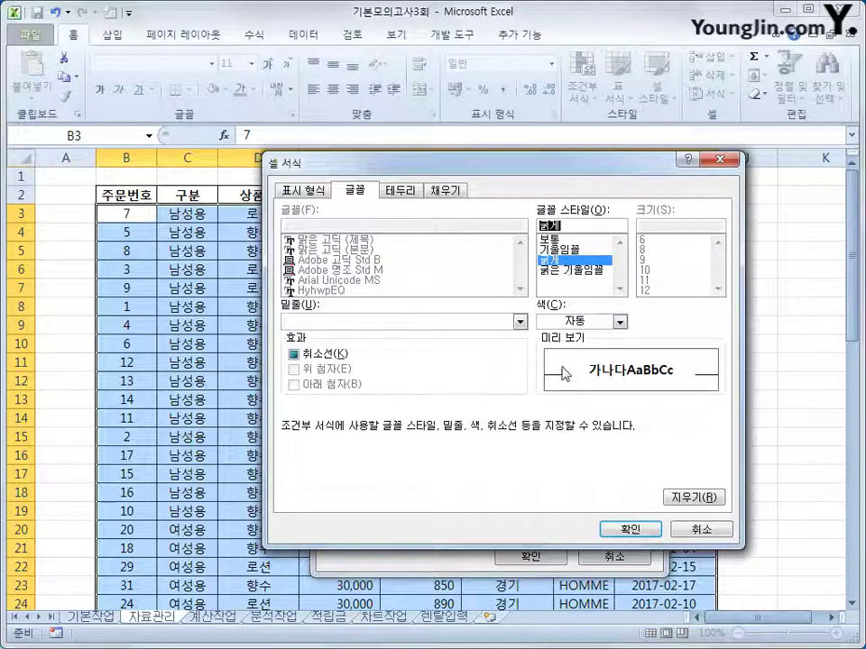
click(619, 321)
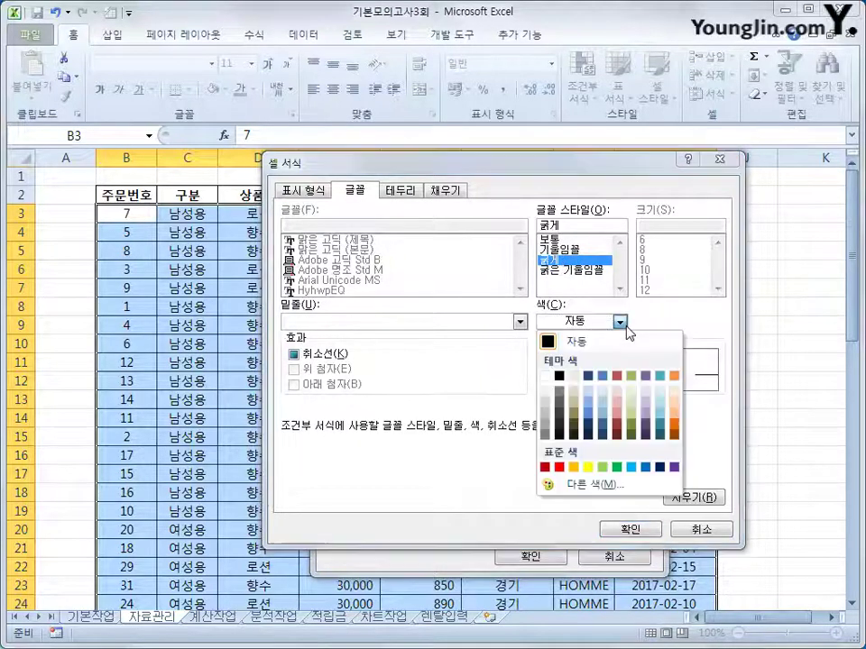
click(645, 467)
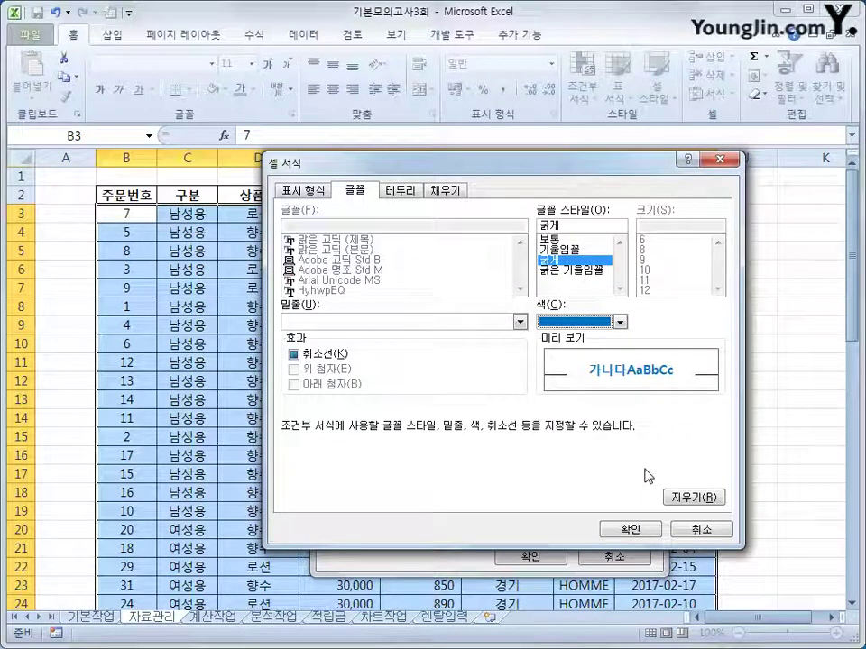
click(621, 529)
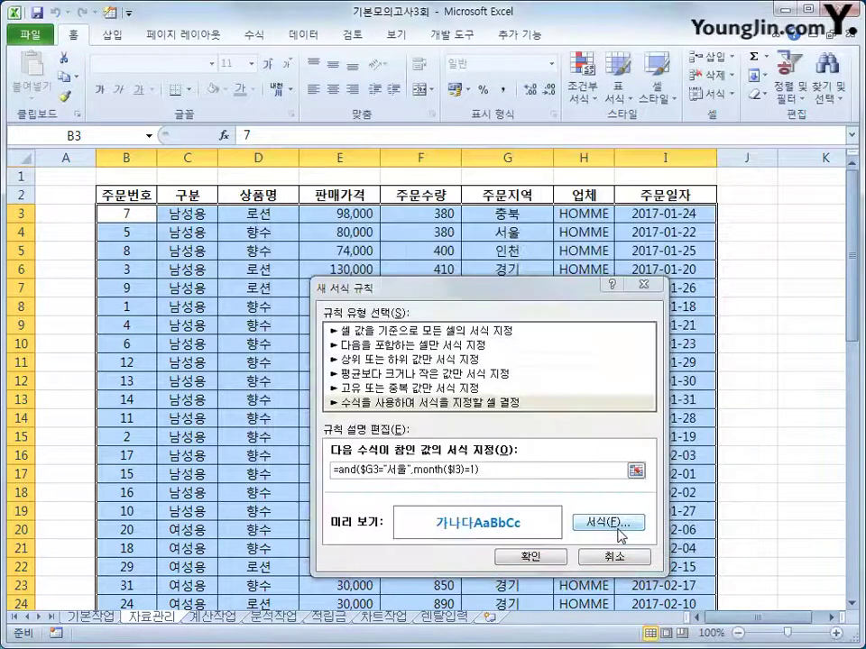
click(532, 555)
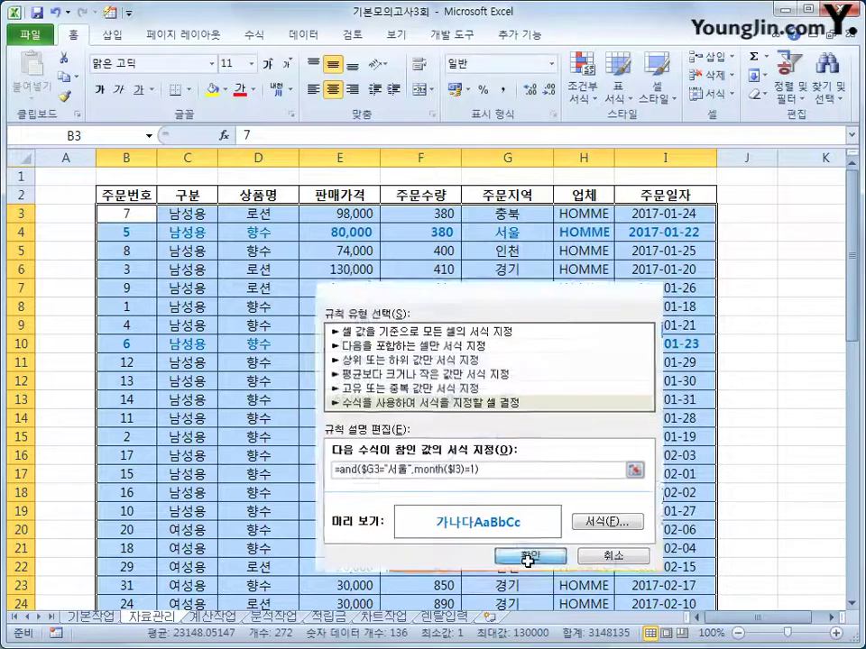
Verify the bold blue 서울 January rows 4 and 10, then select the whole table B2:I36
scroll(583, 430, down, 5)
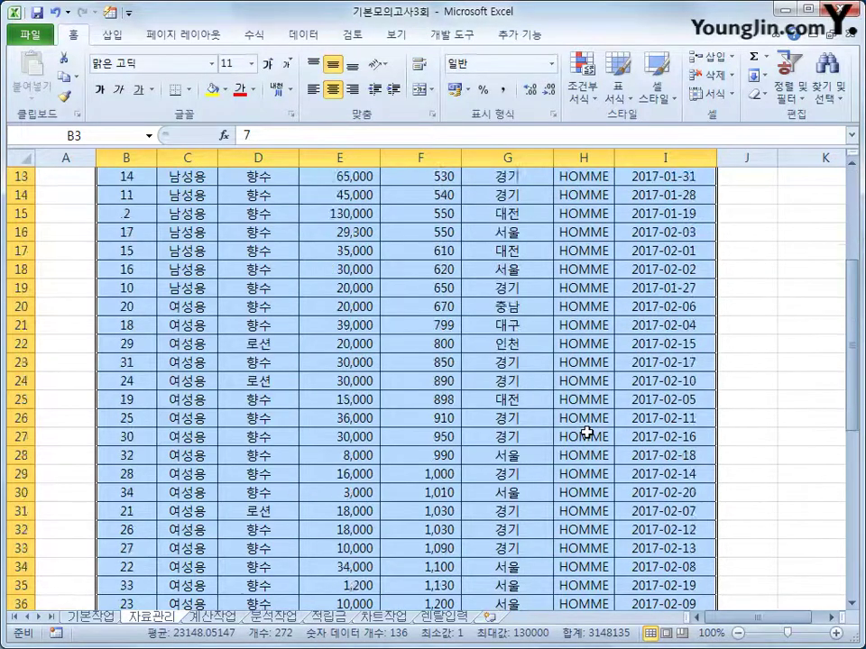
scroll(582, 431, up, 5)
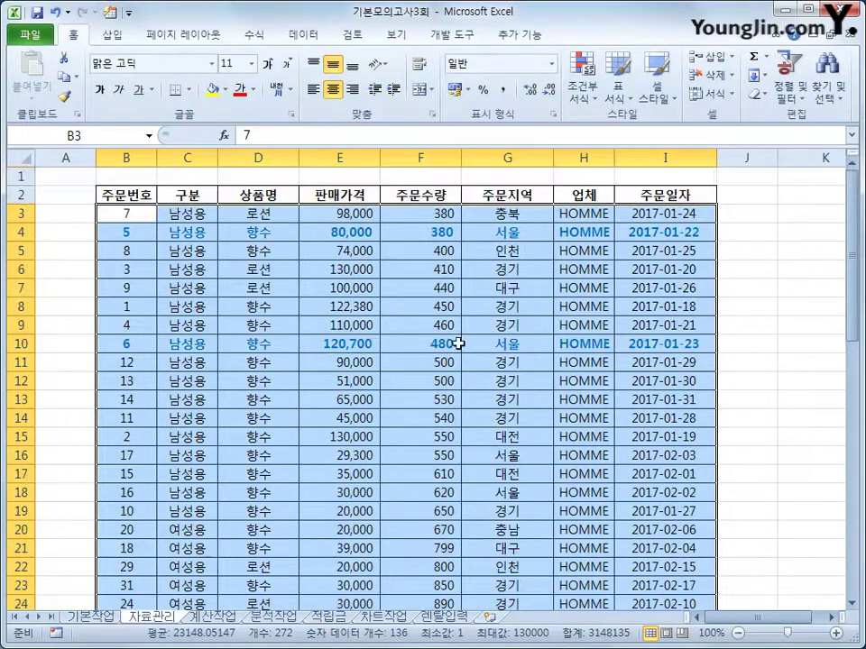
click(665, 343)
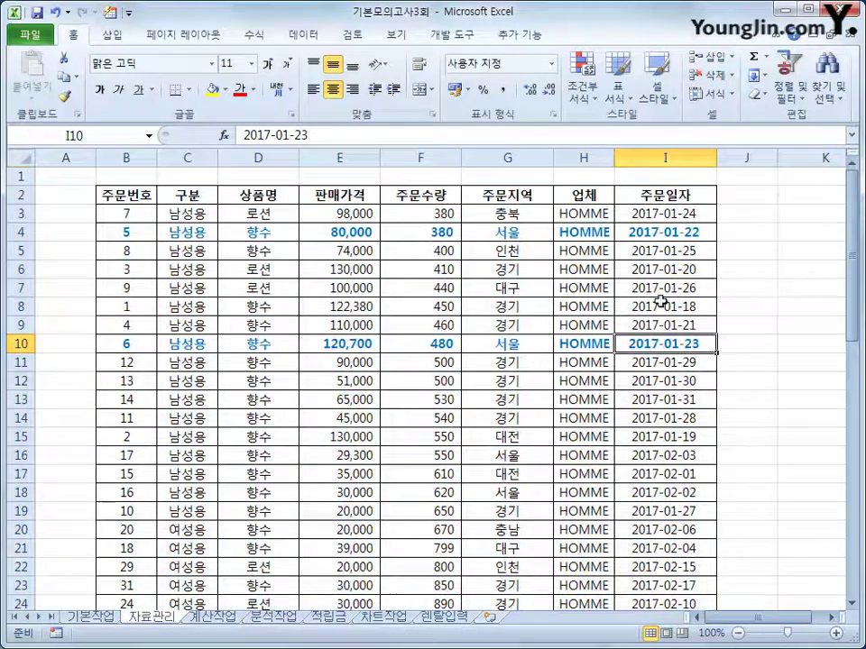
click(665, 233)
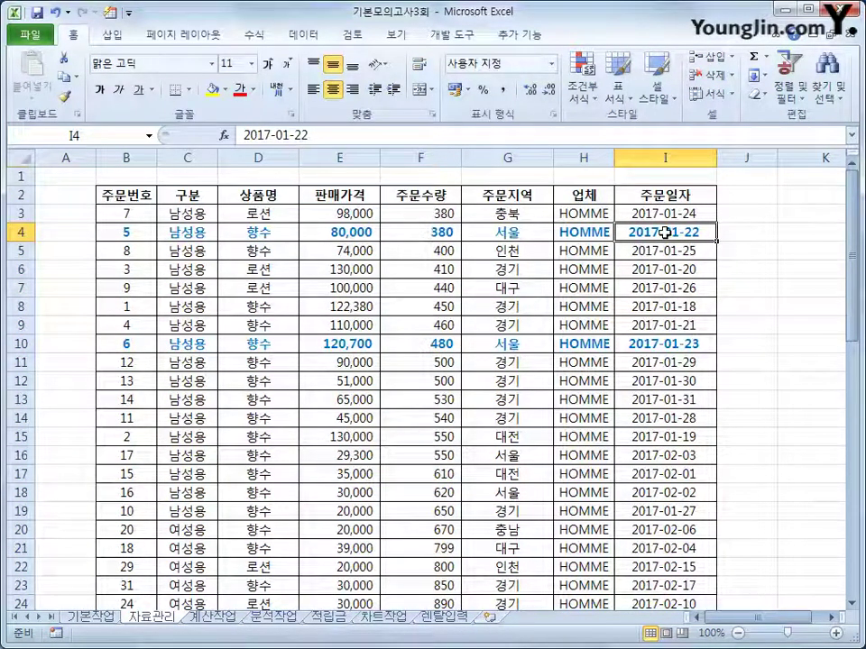
click(502, 234)
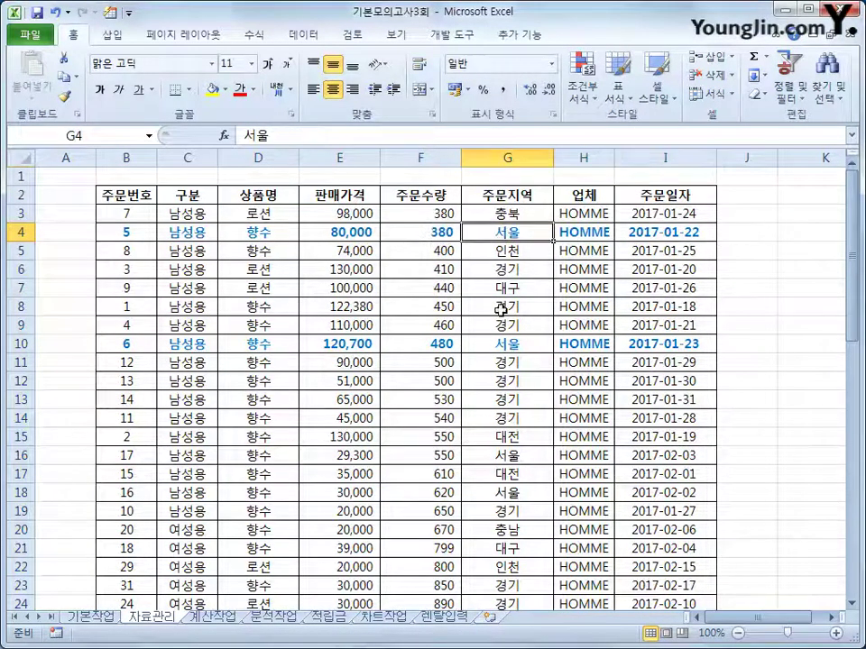
click(502, 345)
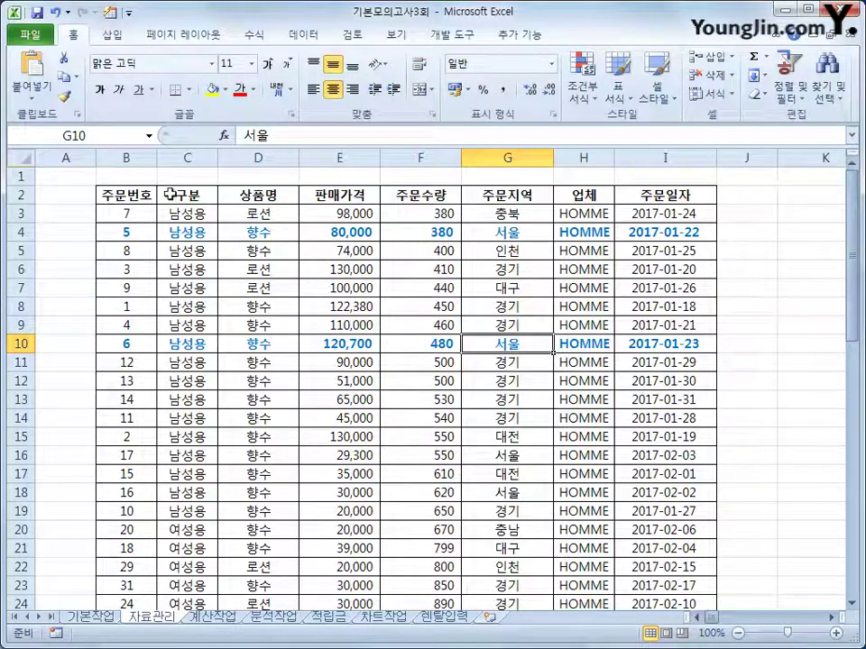
drag(141, 196, 657, 564)
scroll(657, 565, up, 5)
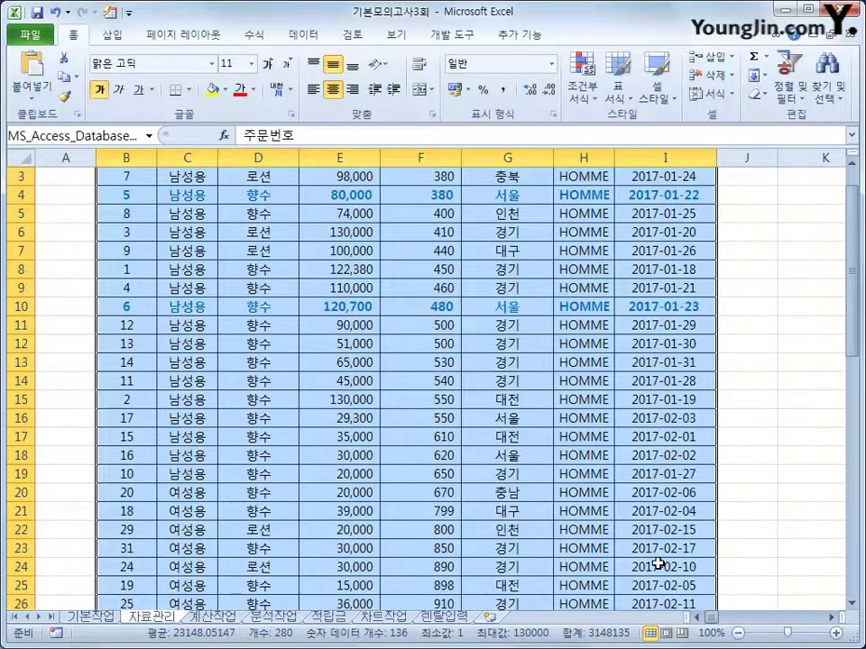
Set the selected table as the print area and bring up the Page Setup dialog
click(147, 27)
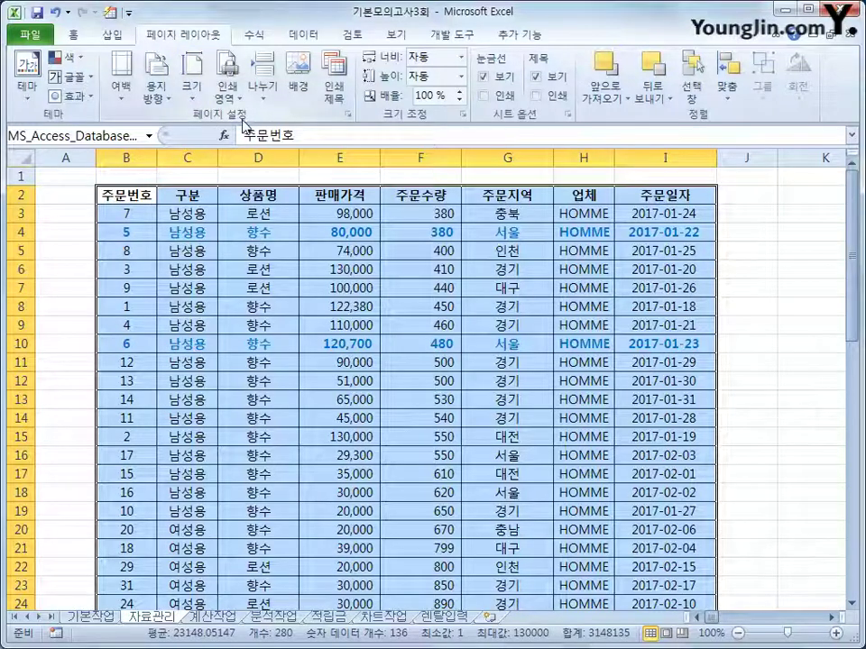
click(228, 95)
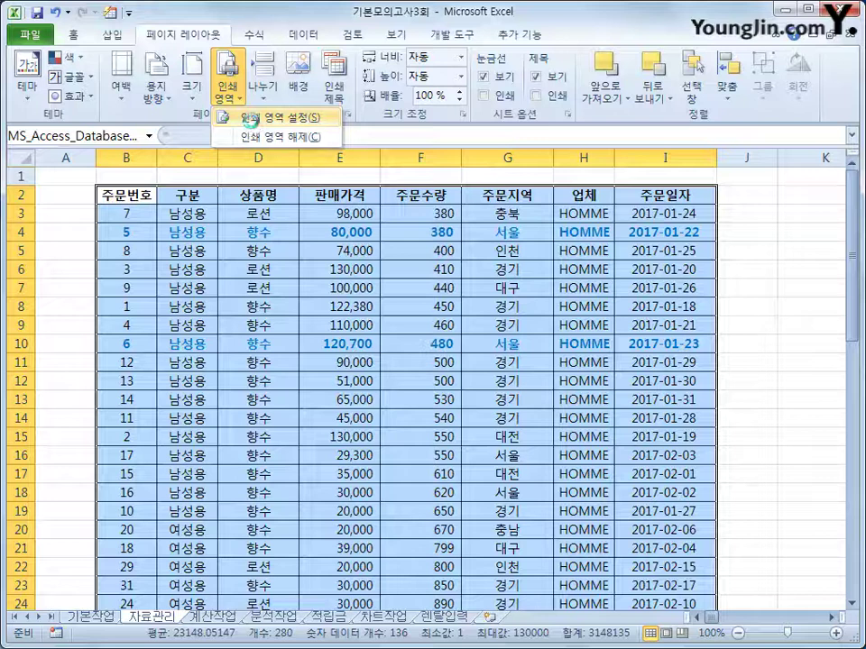
click(253, 119)
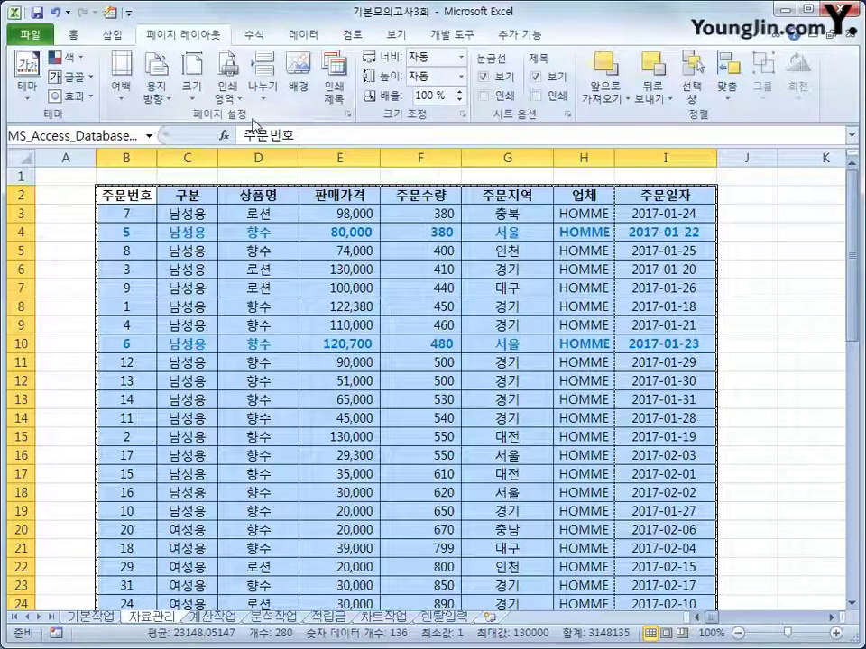
click(347, 118)
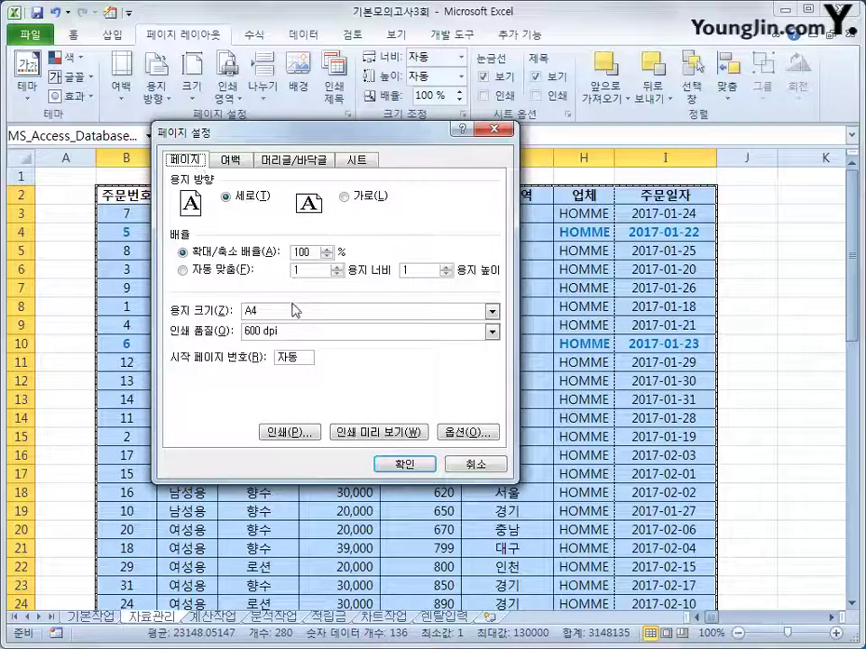
Scale the printout to fit 1 page wide with the pages-tall value cleared
click(189, 271)
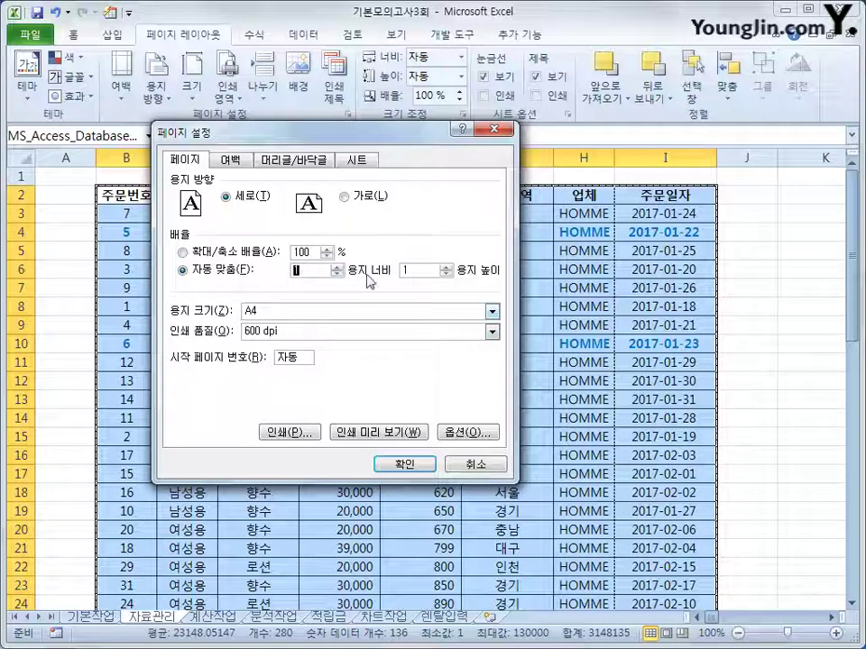
click(426, 271)
drag(426, 271, 375, 269)
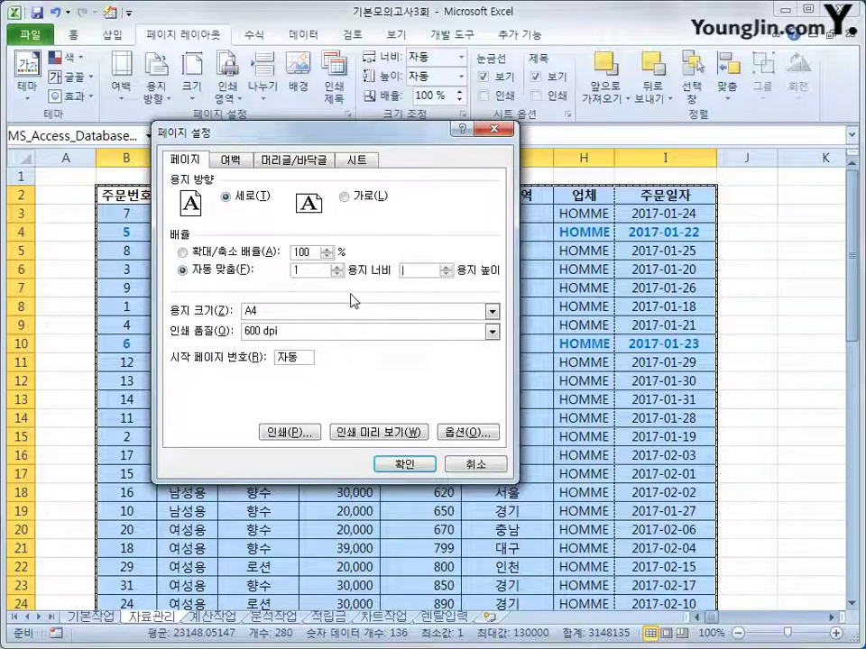
Centre the page both horizontally and vertically on the Margins settings
click(247, 165)
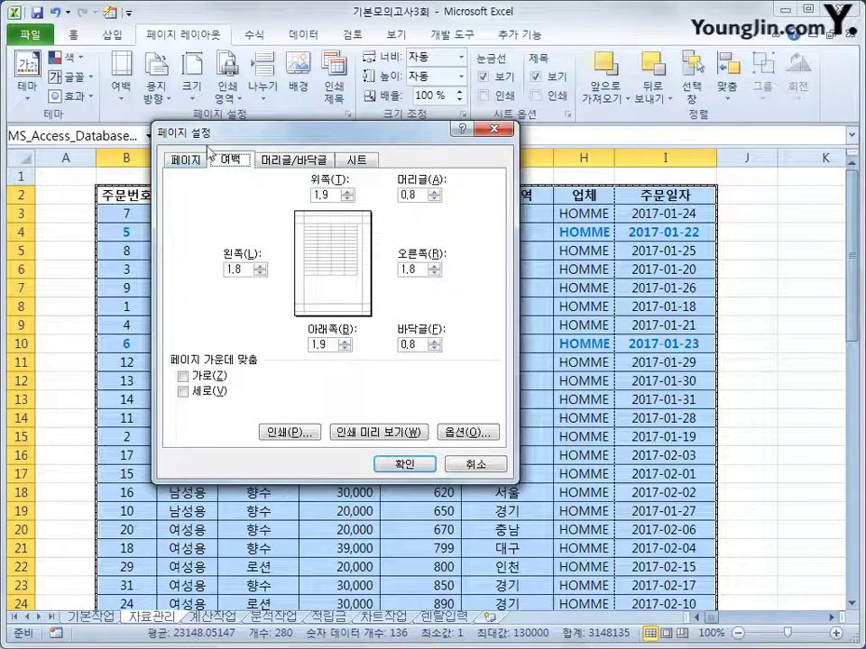
click(219, 377)
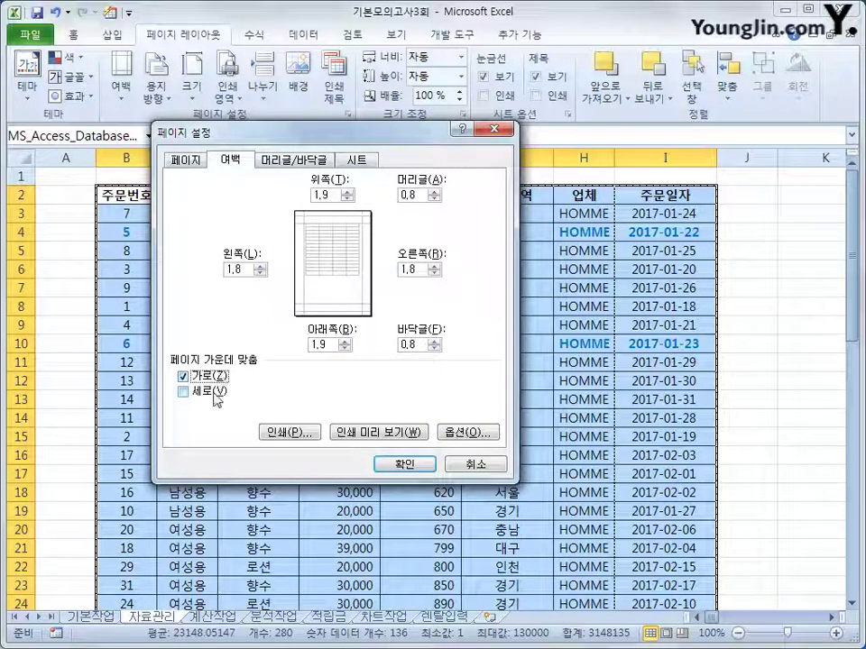
click(215, 395)
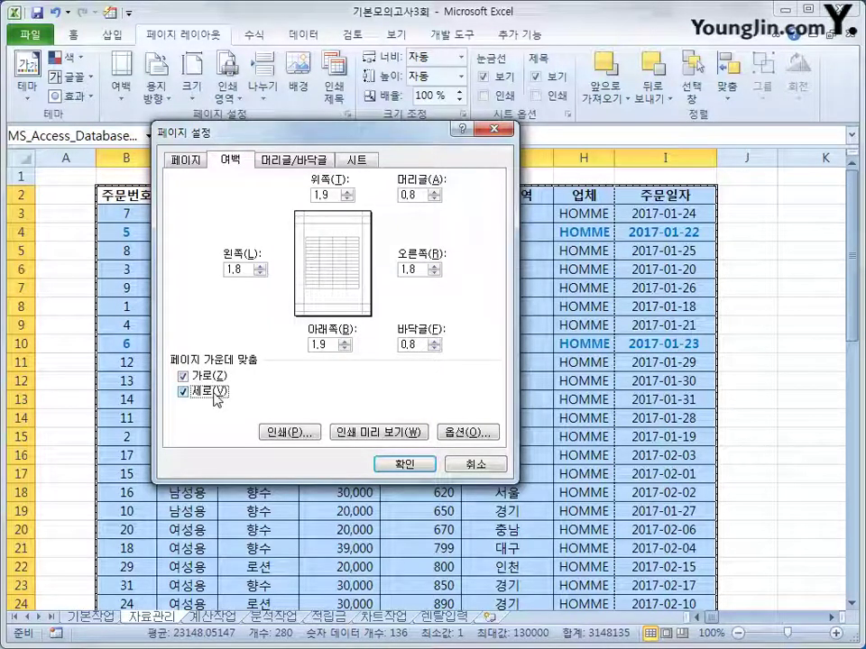
click(295, 162)
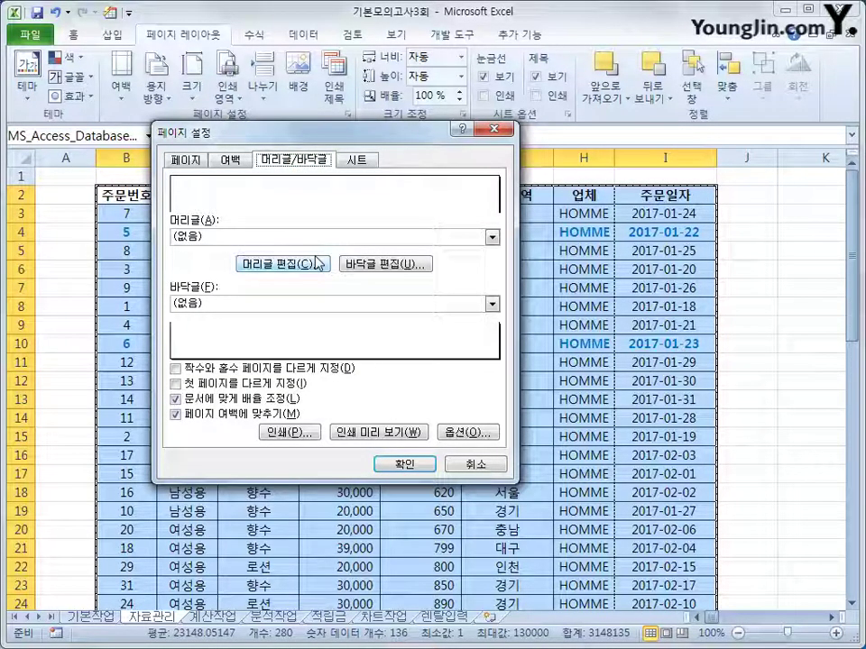
Set the centre footer to '출력 날짜 :' followed by the inserted current date
click(380, 264)
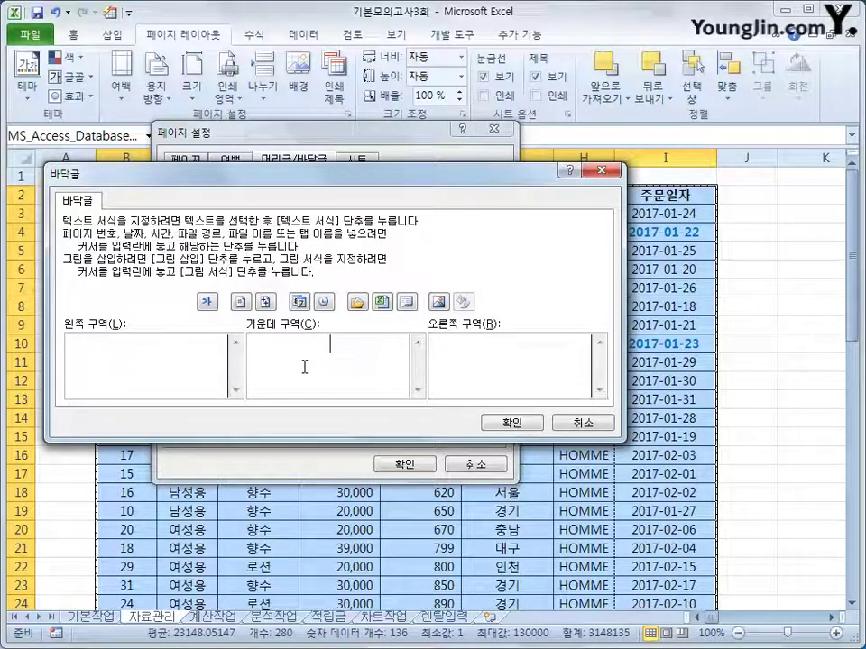
text(출)
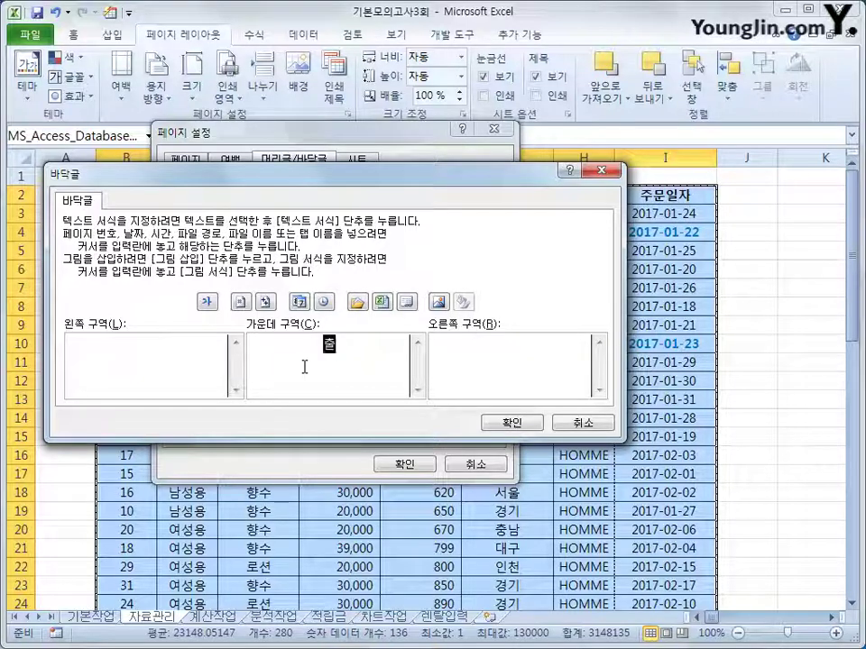
text(력 날짜 :)
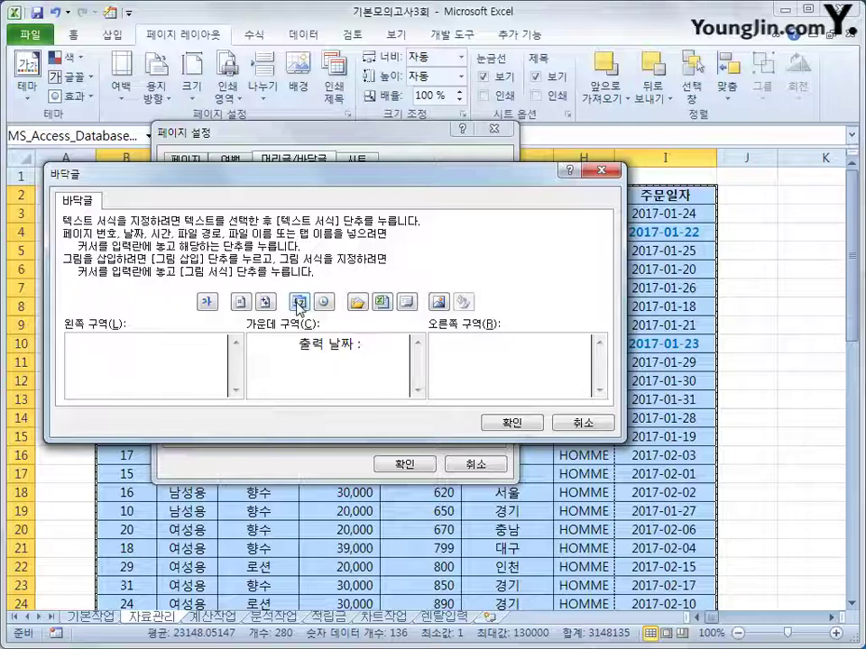
click(298, 304)
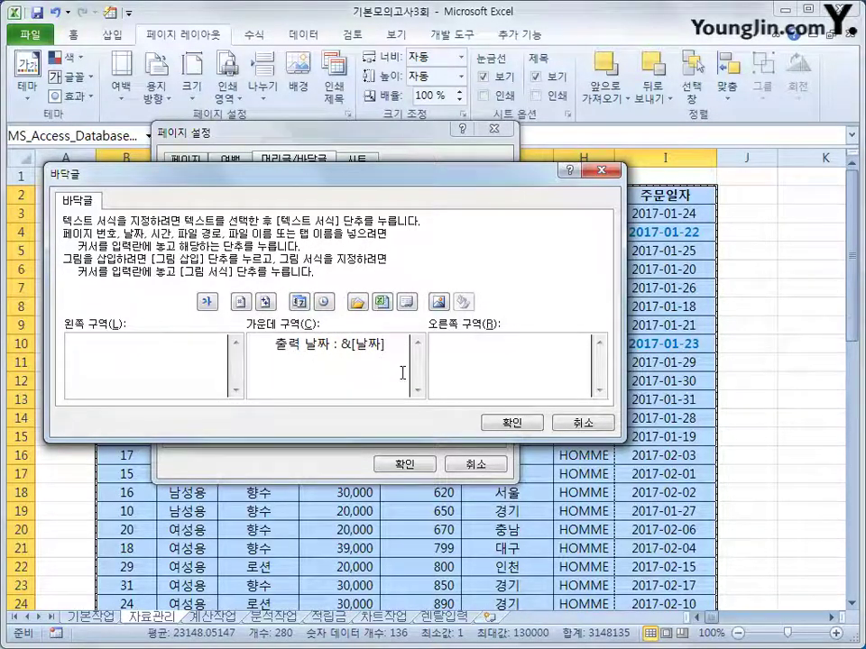
click(512, 422)
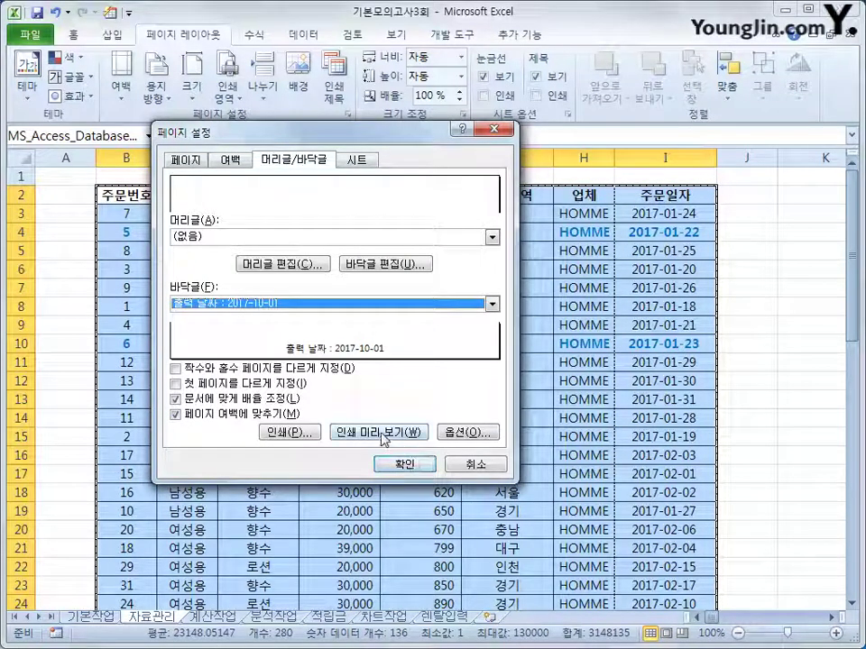
Preview the printed page, recheck the margin and footer settings, and apply the page setup
click(383, 438)
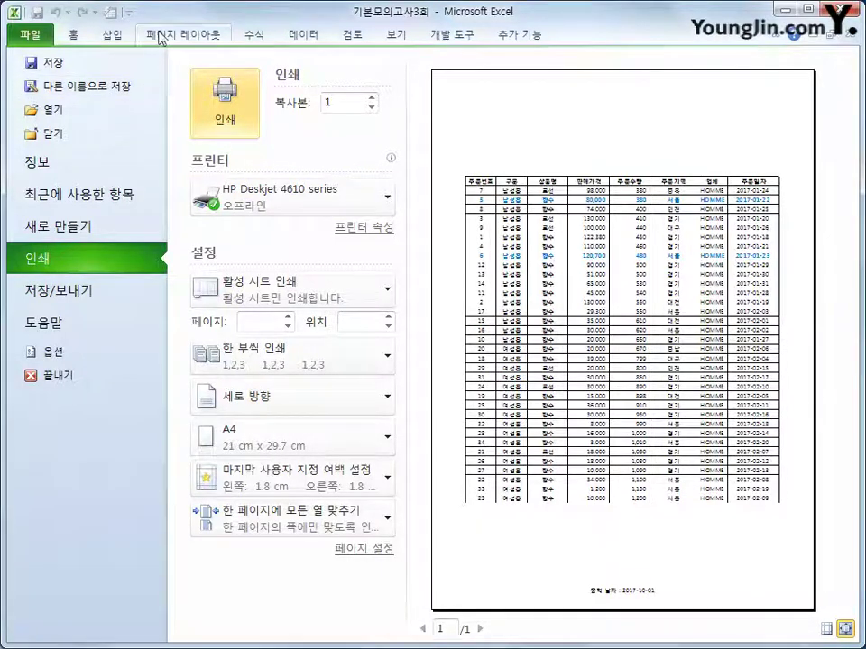
click(161, 37)
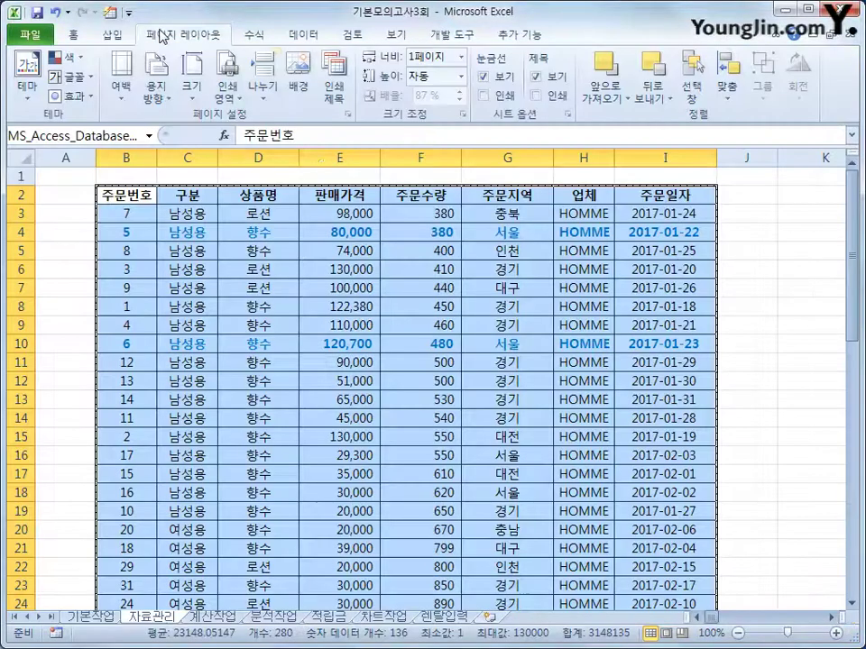
click(347, 116)
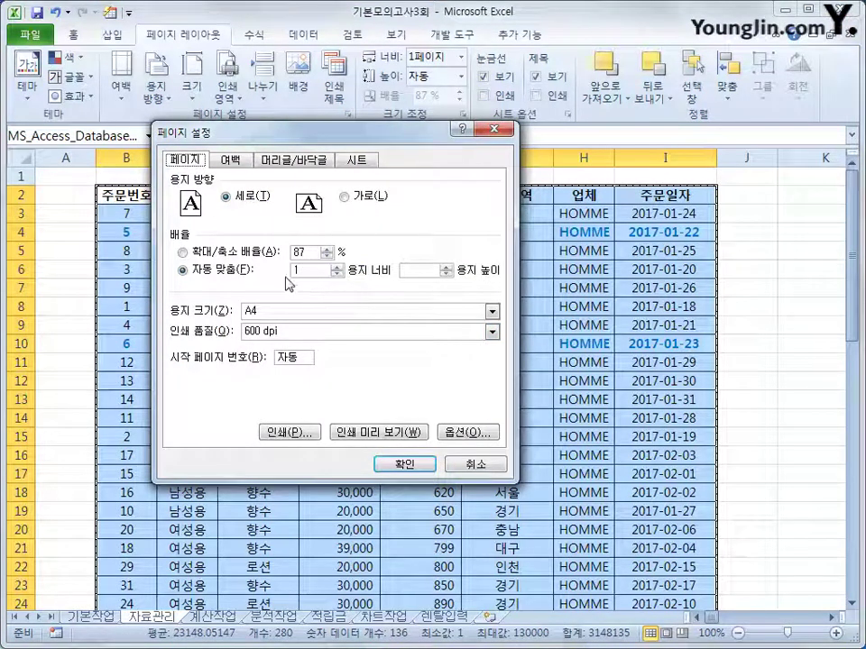
click(236, 160)
click(205, 391)
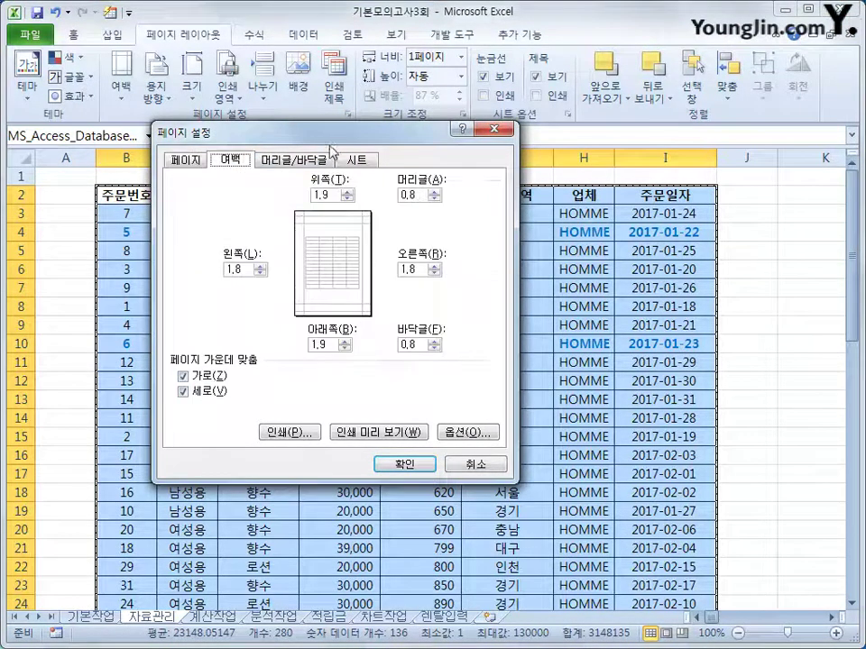
click(325, 160)
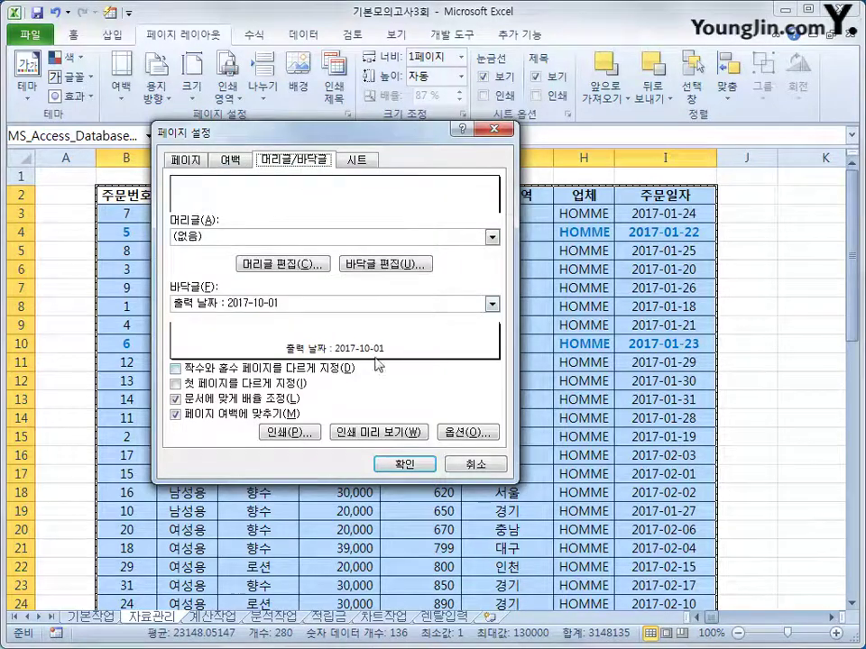
click(416, 463)
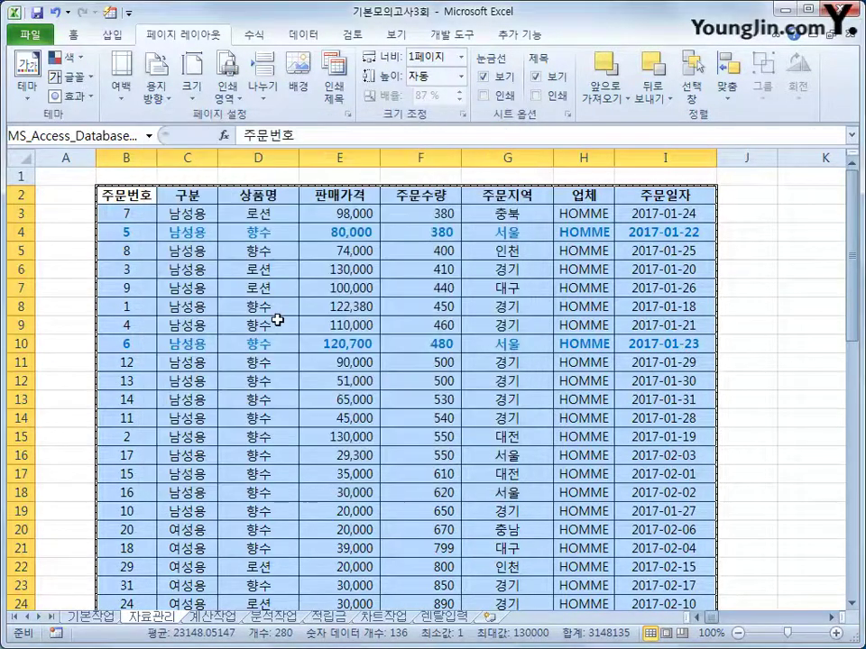
click(127, 202)
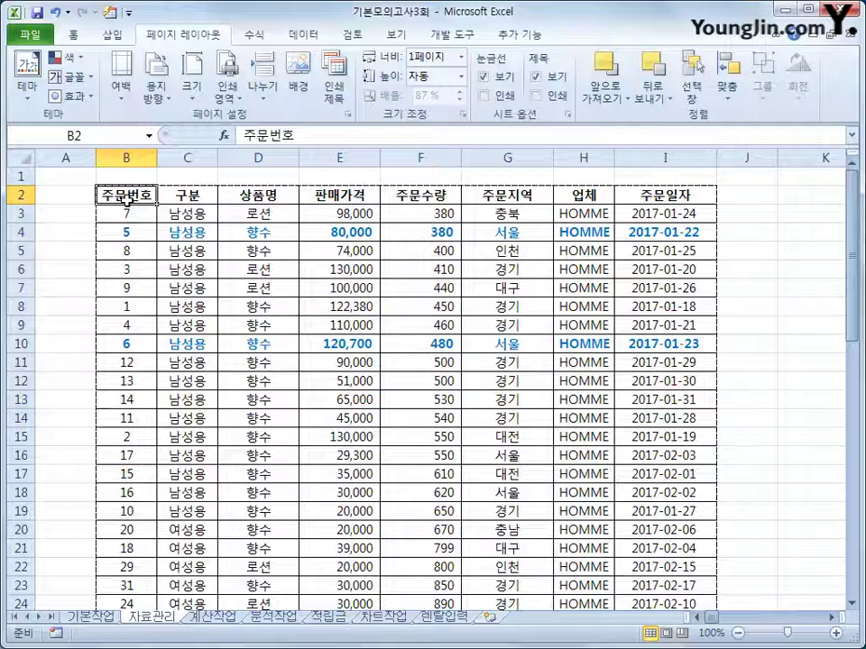
Switch to the 계산작업 sheet and select cell L5 in [표2]
click(209, 618)
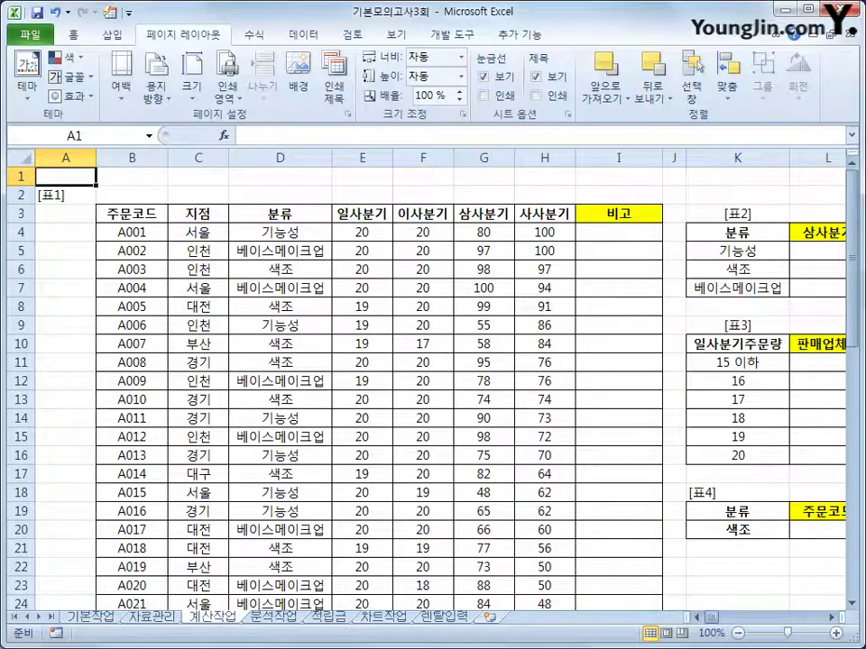
click(73, 34)
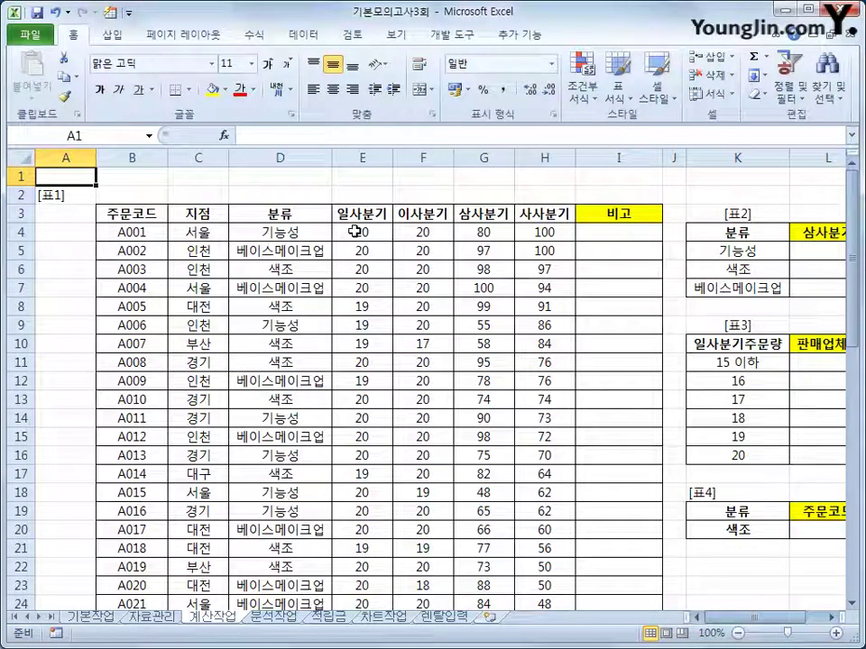
drag(717, 617, 732, 617)
click(694, 245)
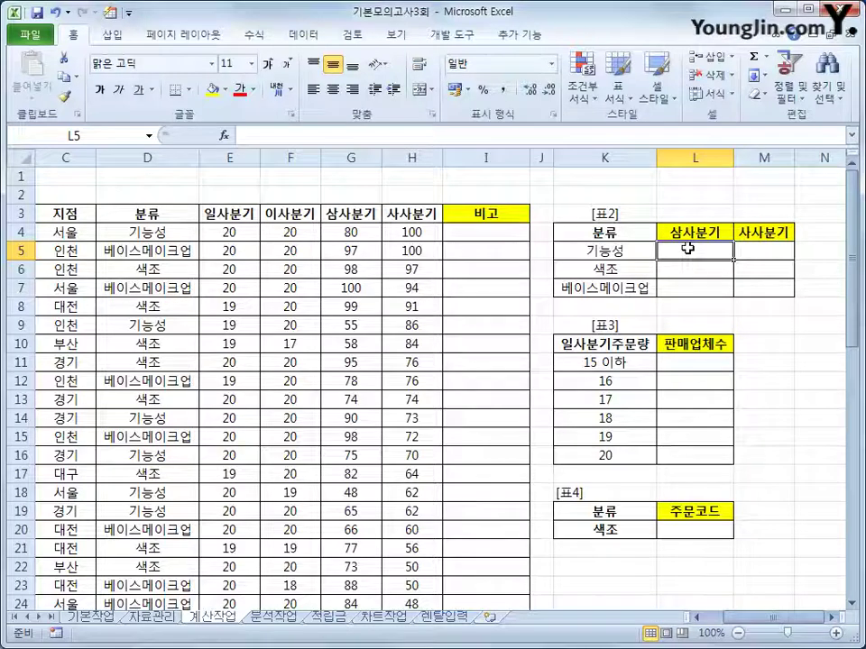
Begin an AVERAGEIF in L5 with range $D$4:$D$43 and criteria $K5
text(=sb)
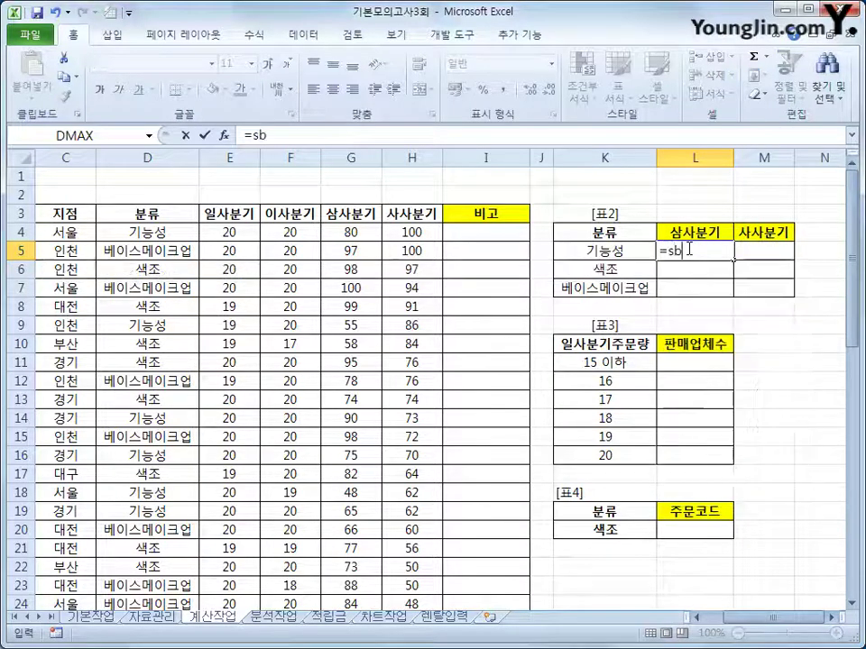
key(BackSpace)
key(BackSpace)
text(av)
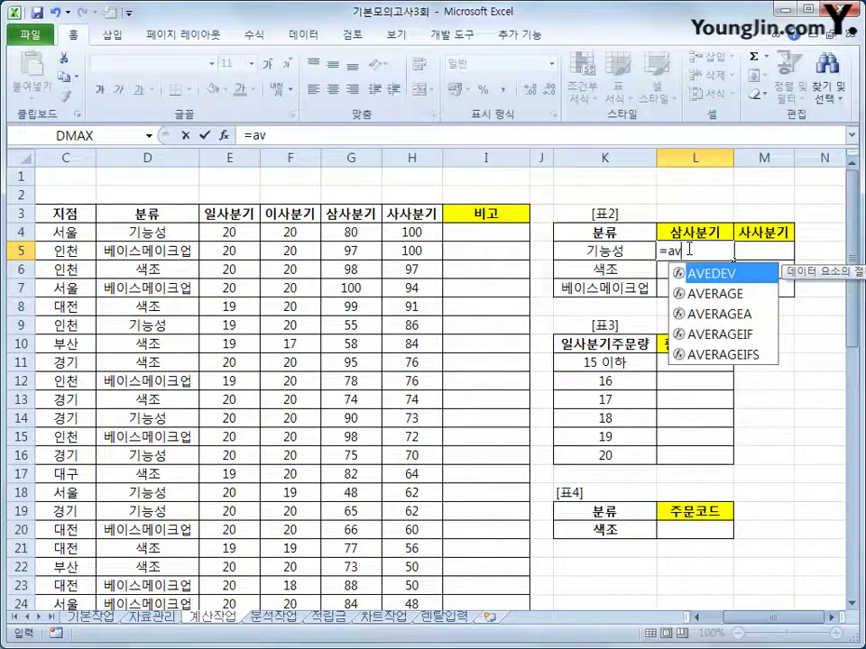
key(Down)
key(Down)
key(Down)
key(Tab)
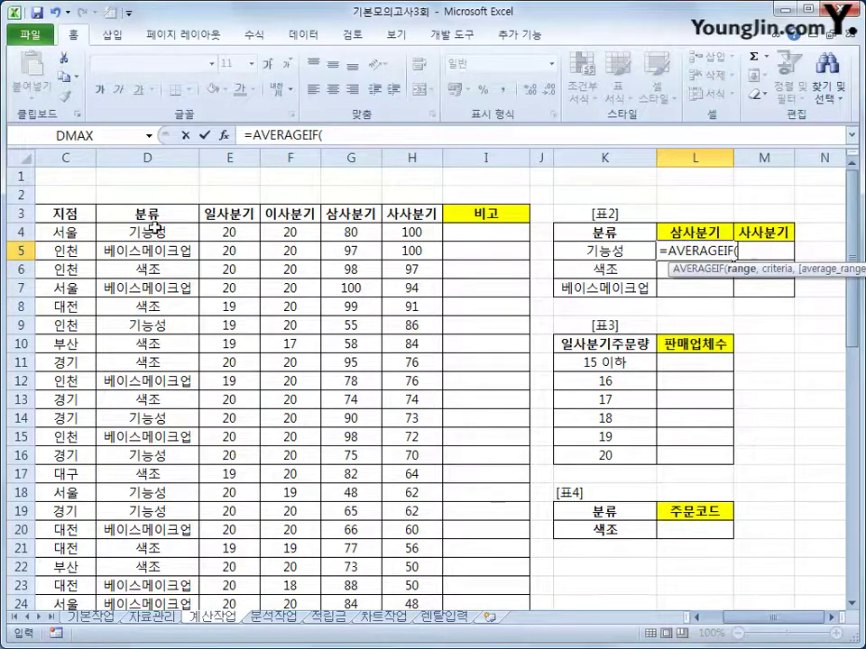
drag(154, 230, 170, 551)
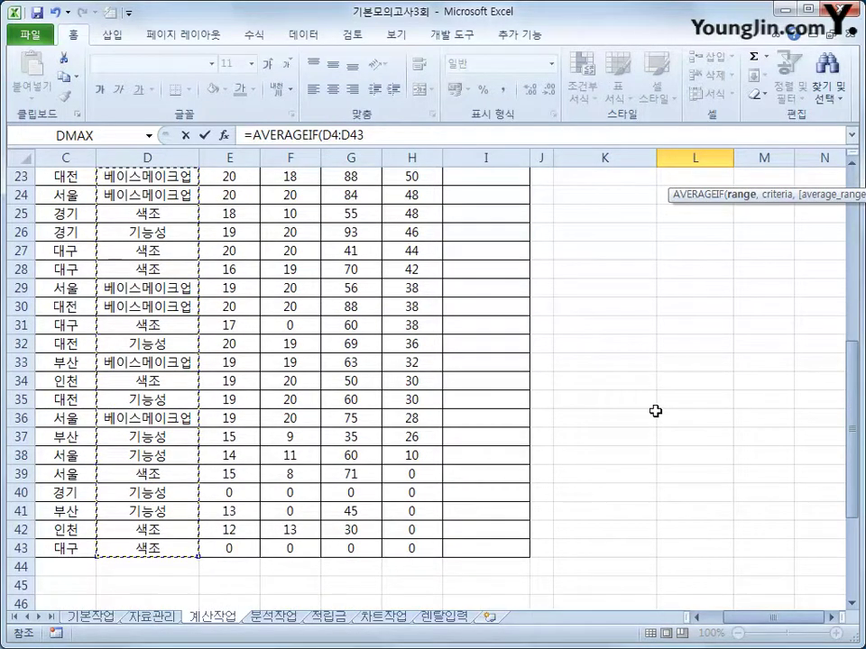
scroll(631, 406, up, 7)
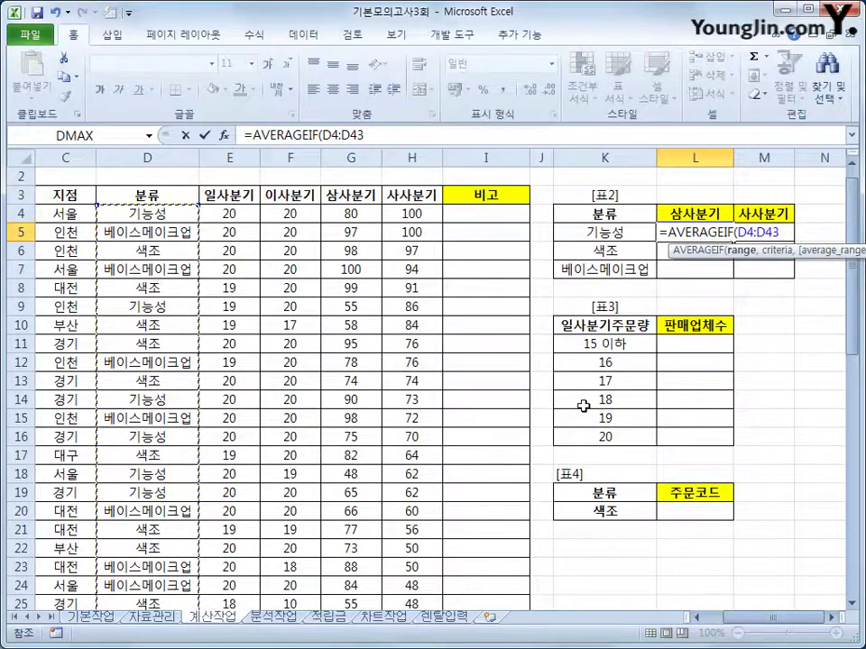
key(F4)
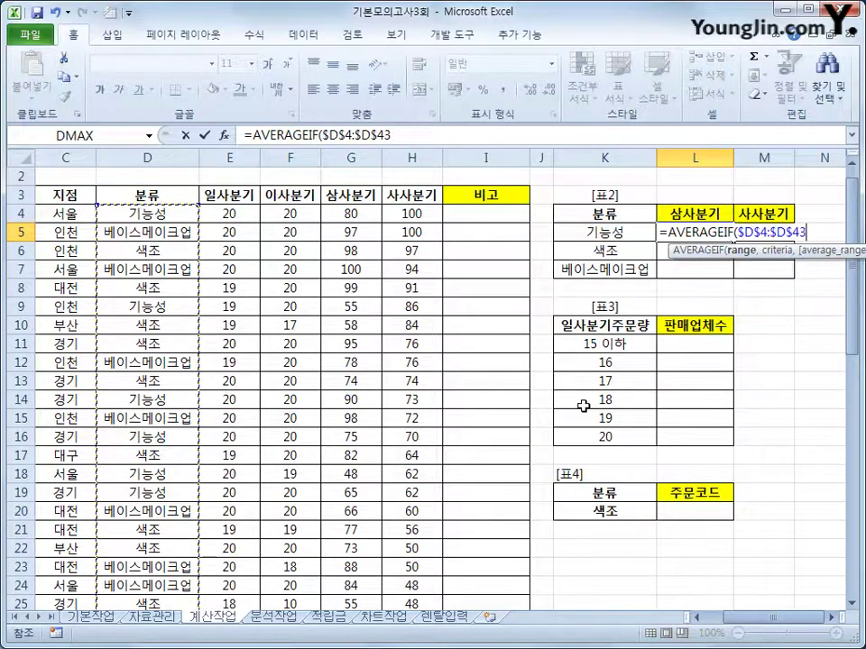
text(,)
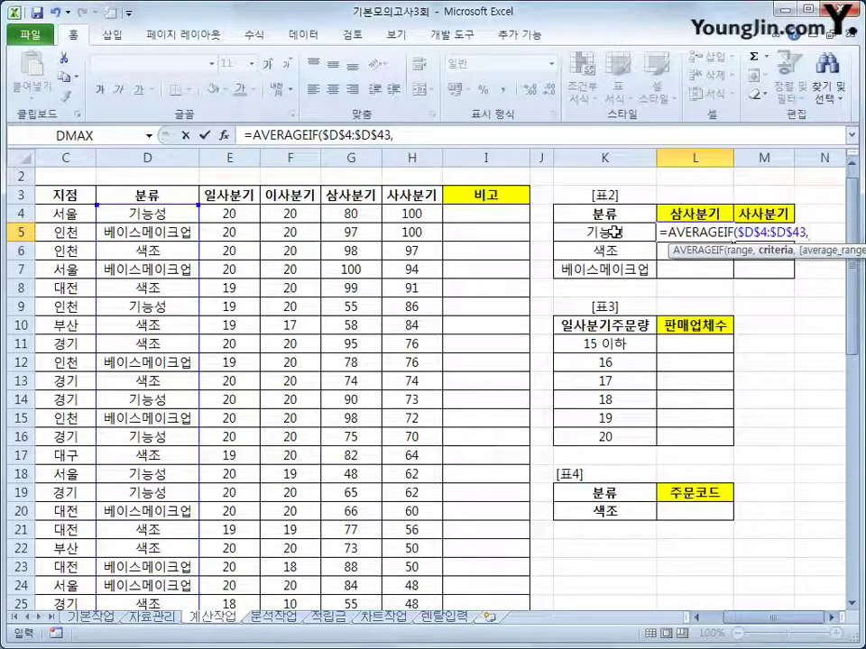
click(614, 231)
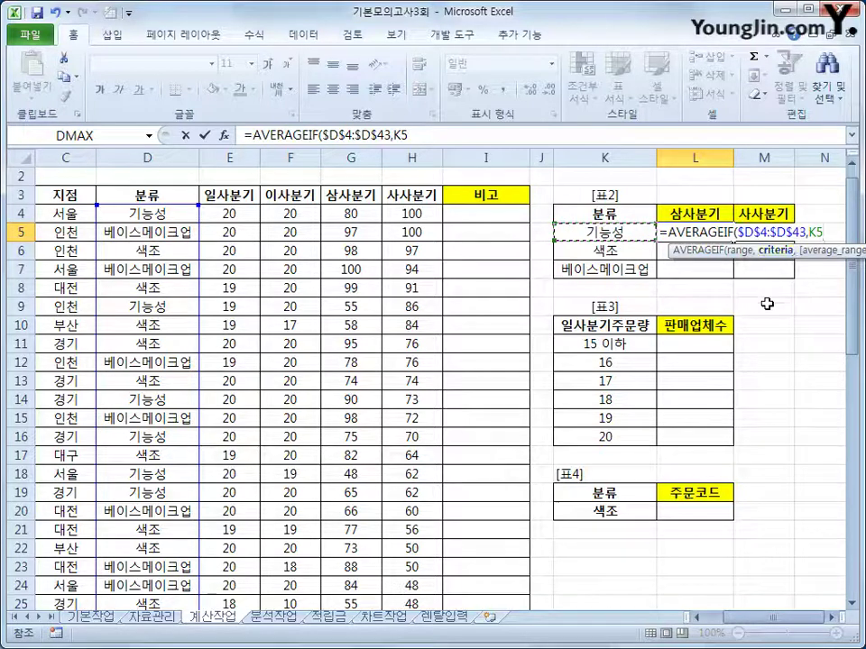
key(F4)
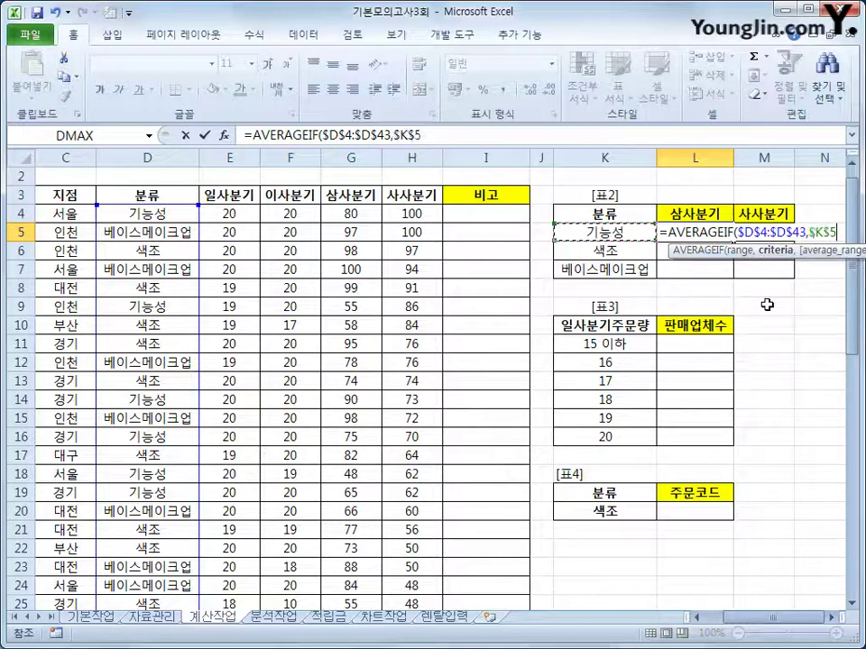
key(F4)
key(F4)
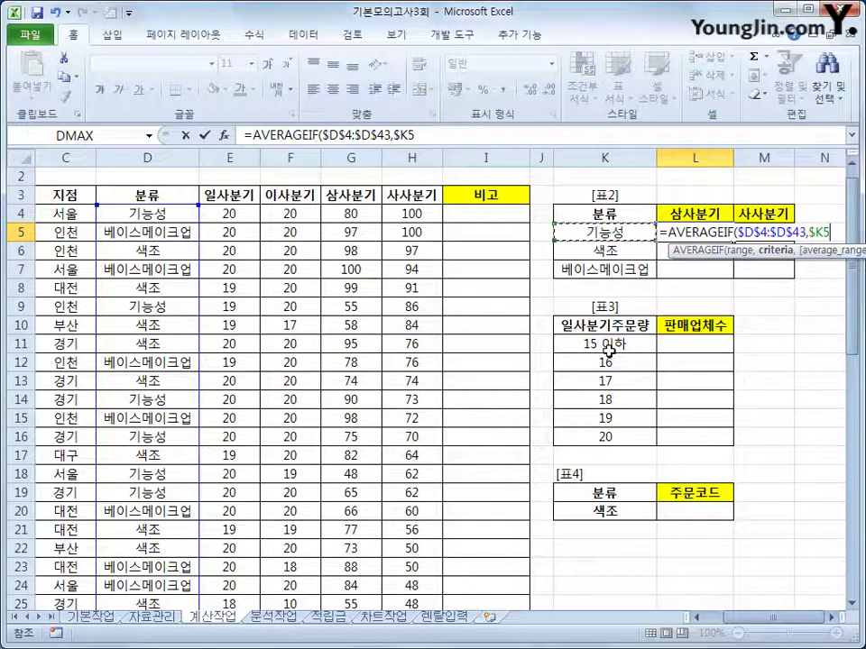
Finish it with average range G$4:G$43, giving 59.6153846 for 기능성
text(,)
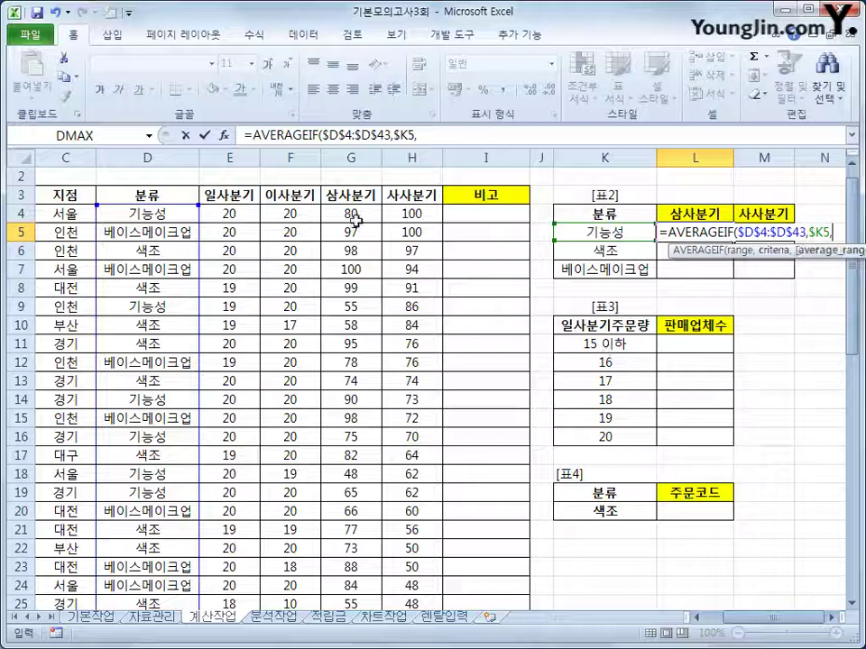
drag(335, 214, 356, 586)
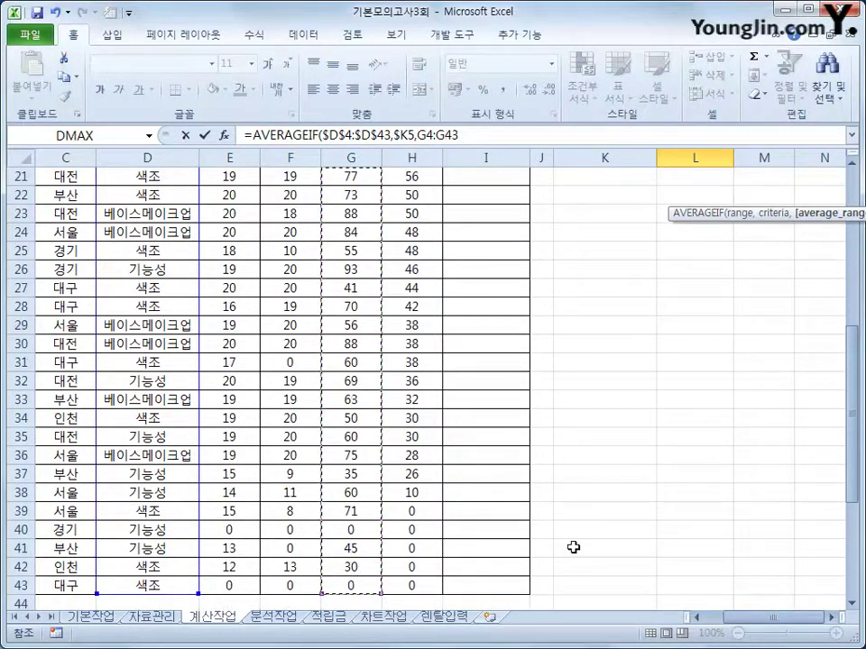
scroll(690, 515, up, 7)
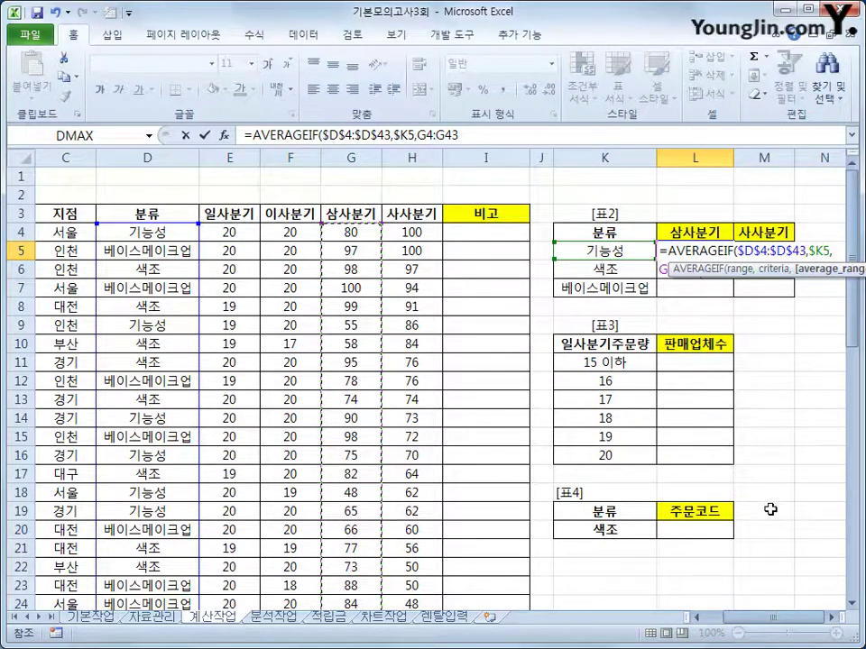
key(F4)
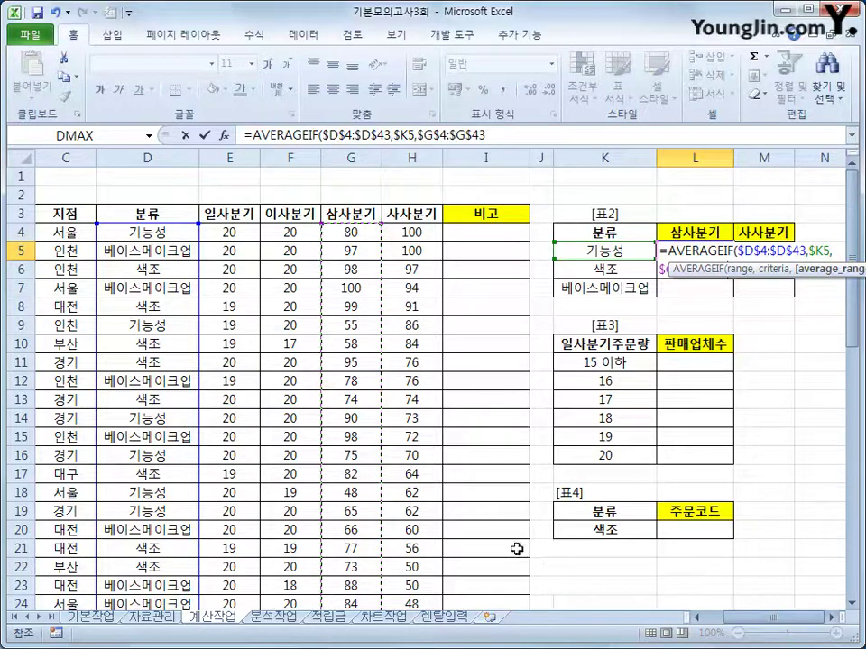
key(F4)
key(F4)
key(F4)
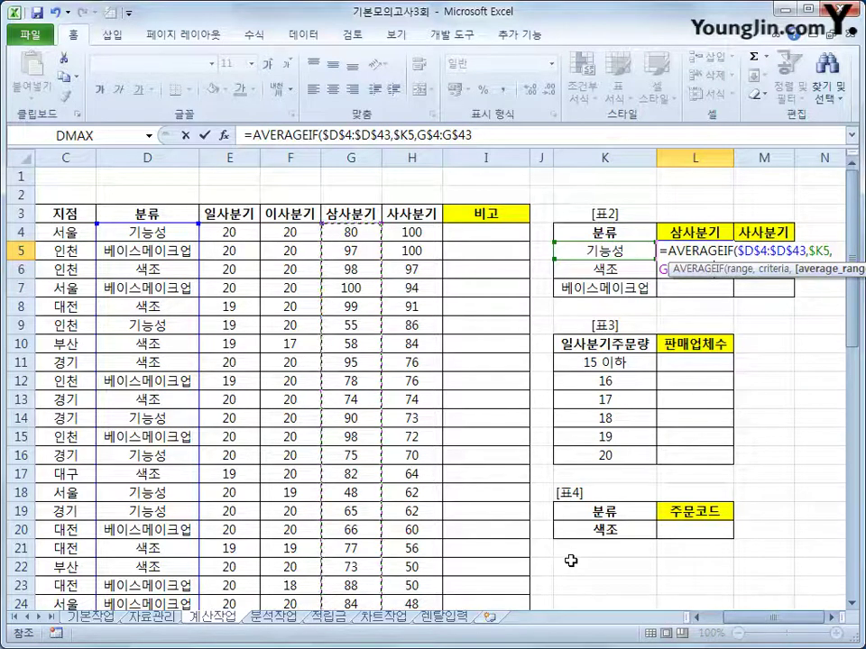
text())
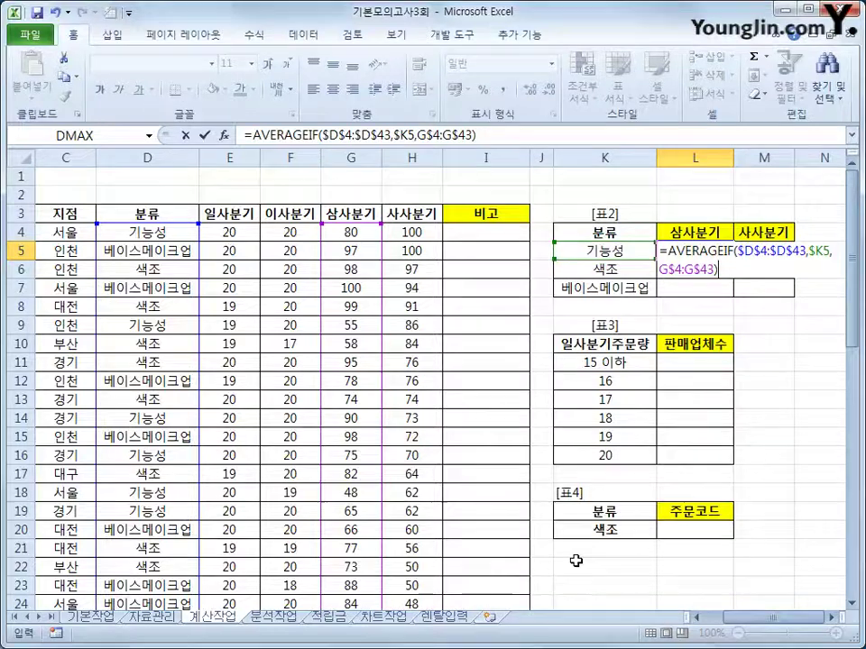
key(Return)
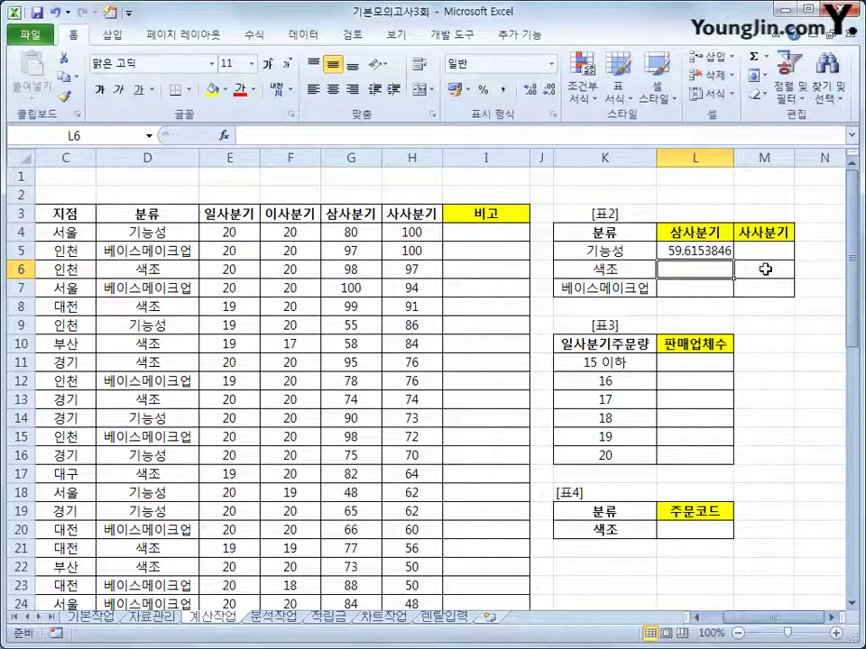
Copy the L5 AVERAGEIF formula down to L7 and into the 사사분기 column
click(718, 250)
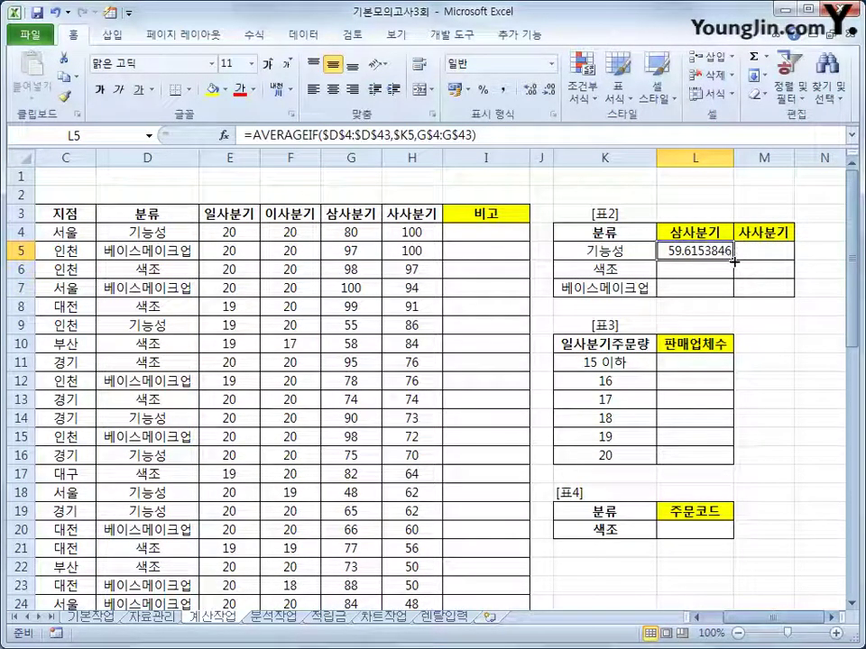
drag(734, 261, 730, 298)
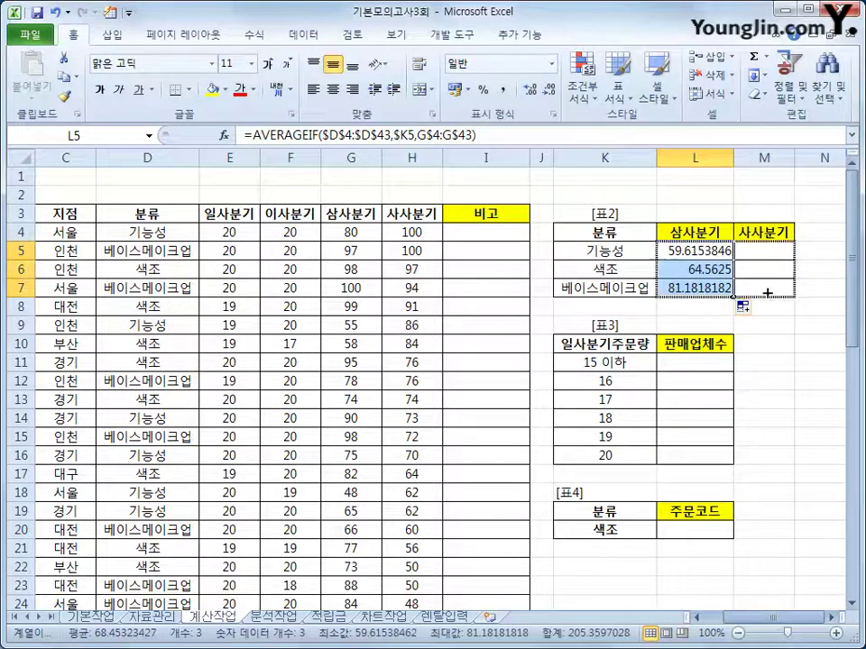
drag(787, 296, 787, 295)
Wrap the L5 average in ROUNDUP to one decimal: =ROUNDUP(AVERAGEIF(...),1)
click(717, 251)
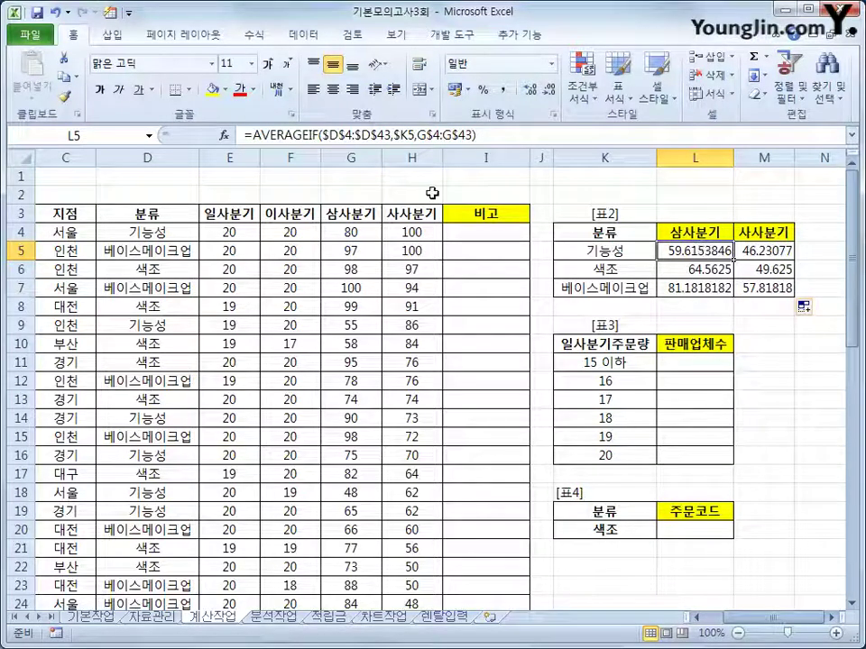
click(248, 135)
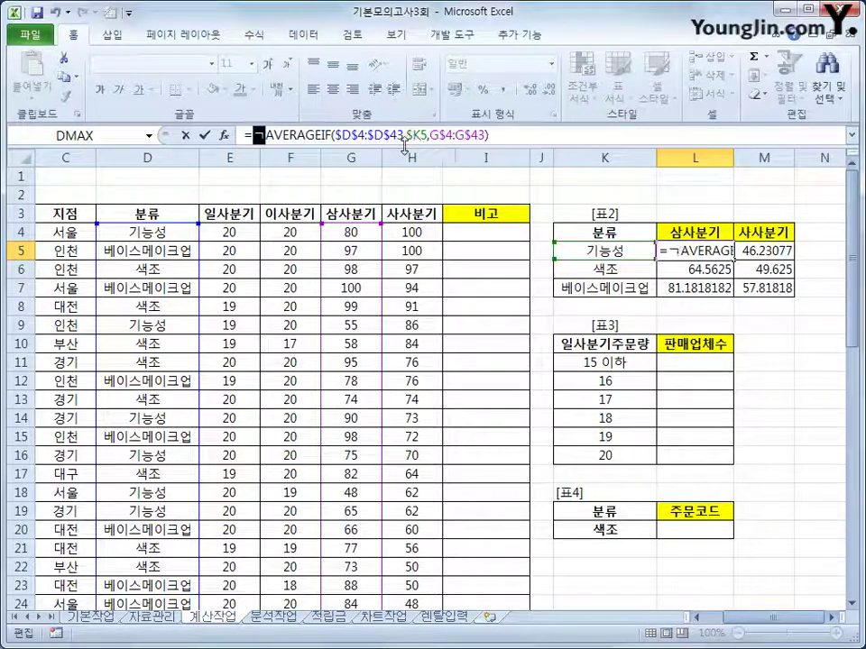
text(r)
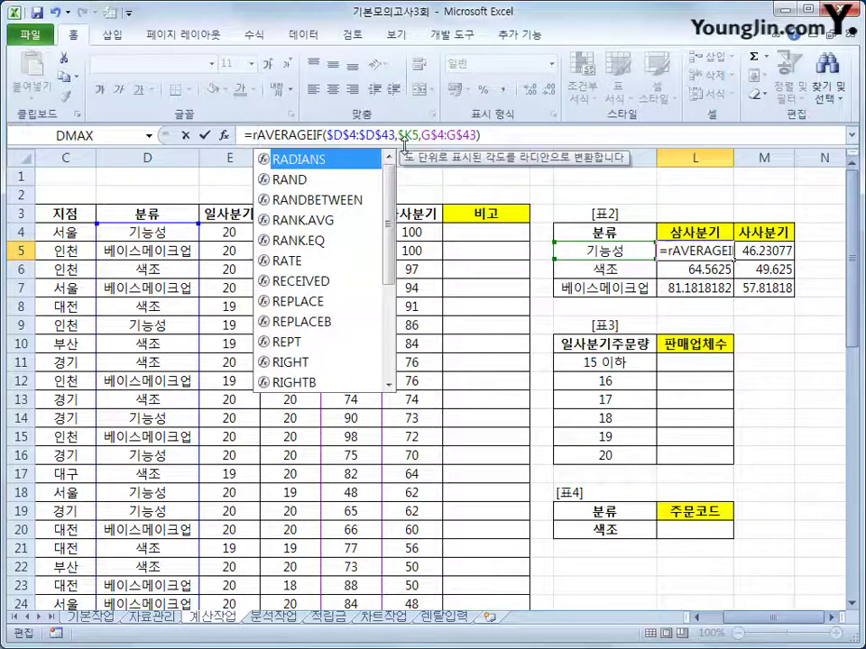
text(ou)
key(Down)
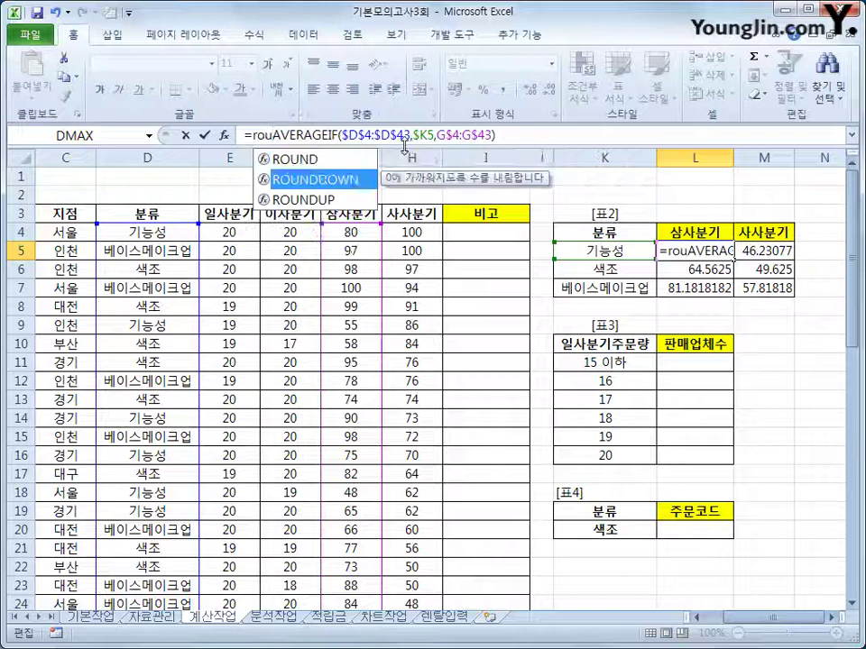
key(Down)
key(Tab)
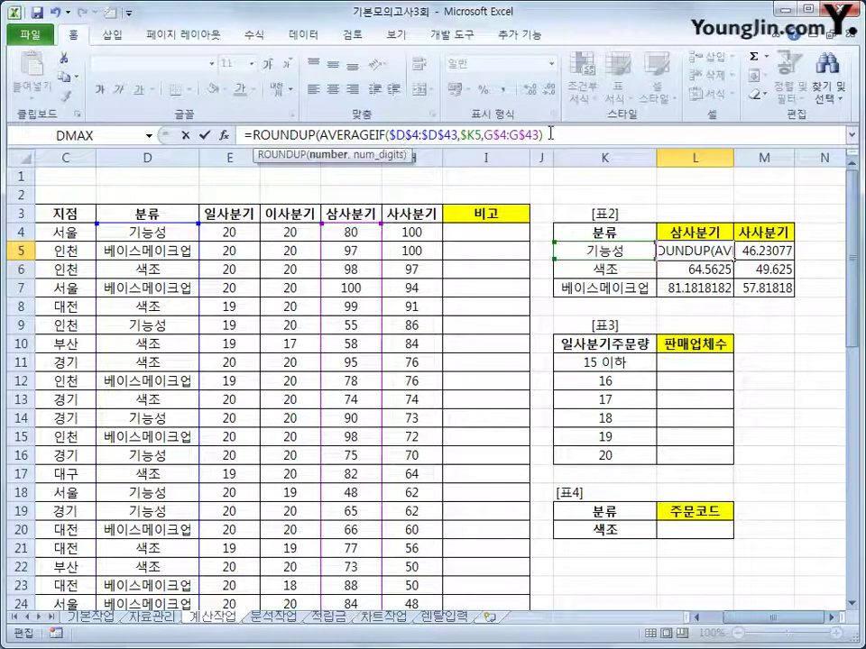
click(552, 134)
text(),1)
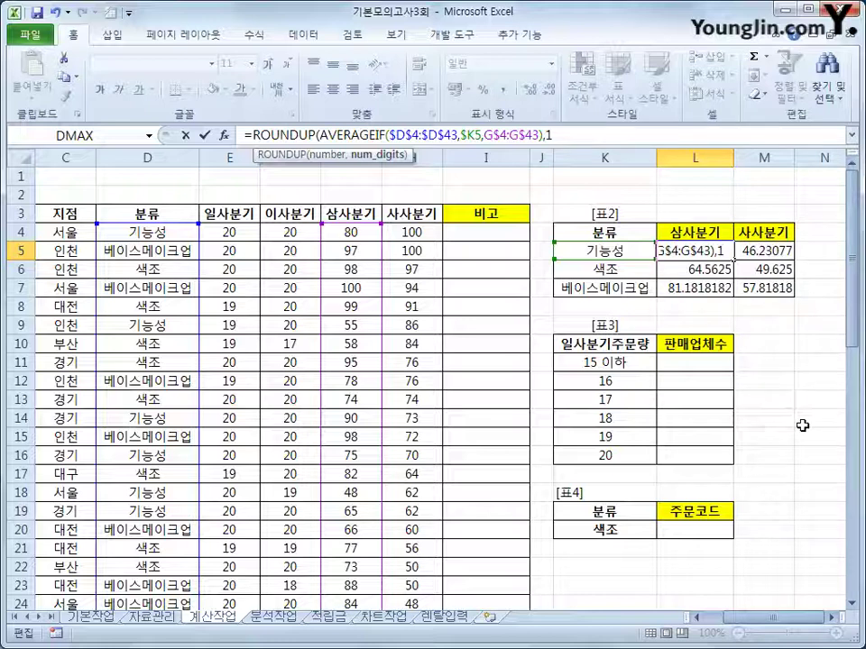
key(Return)
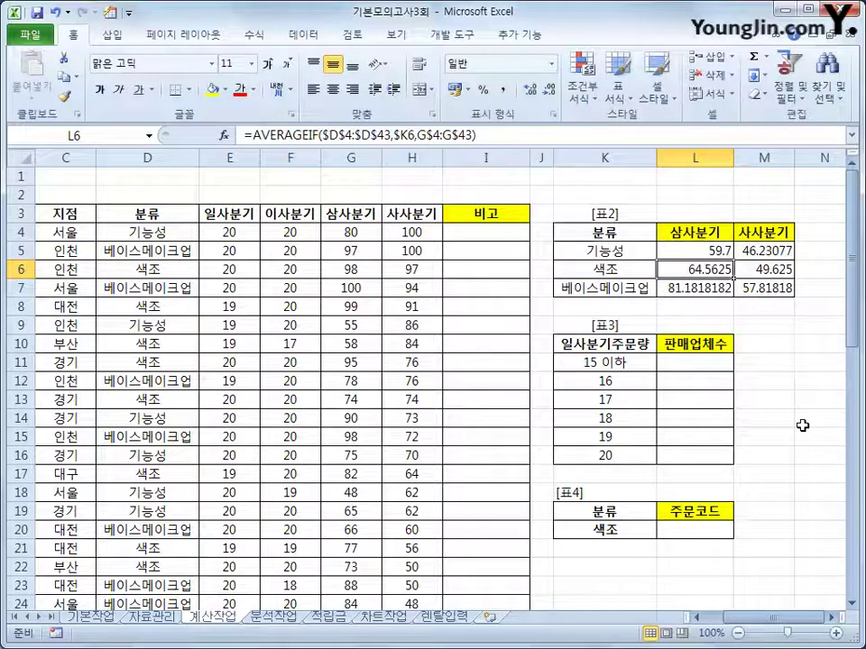
Fill the rounded formula across L5:M7, giving 59.7–81.2 and 46.3–57.9
click(713, 250)
drag(733, 259, 768, 294)
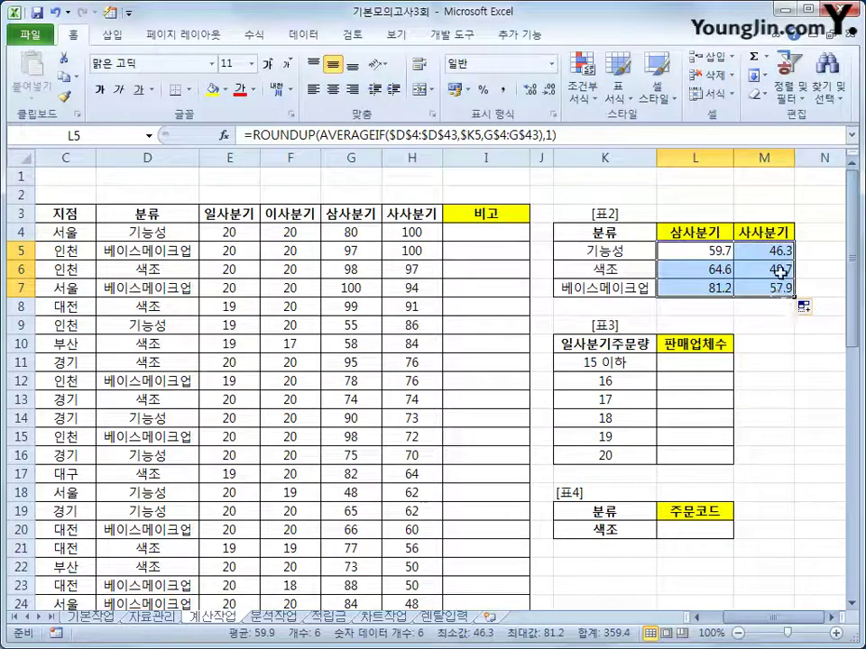
click(766, 289)
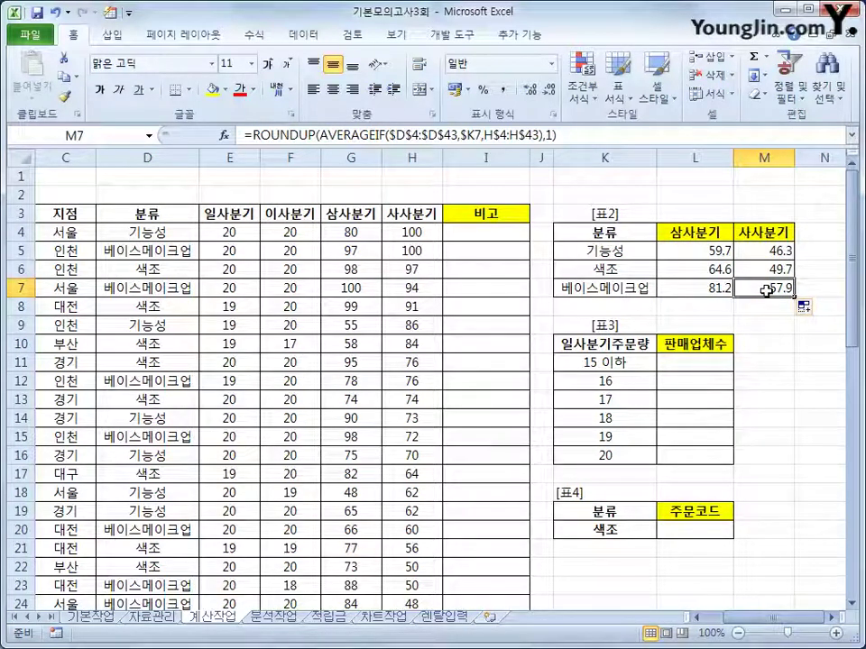
click(679, 366)
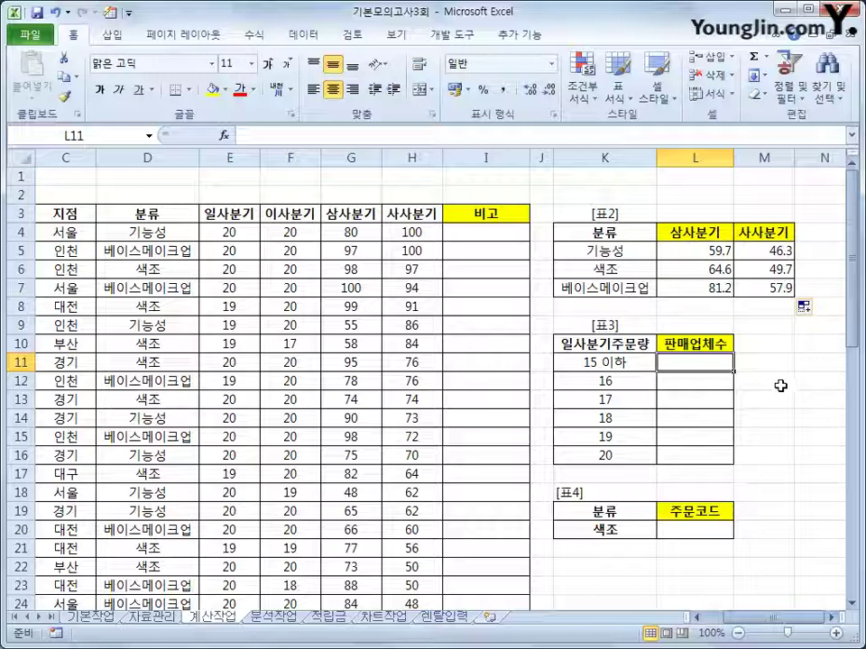
Select L11:L16 and start a TEXT(FREQUENCY( formula there
drag(711, 361, 708, 452)
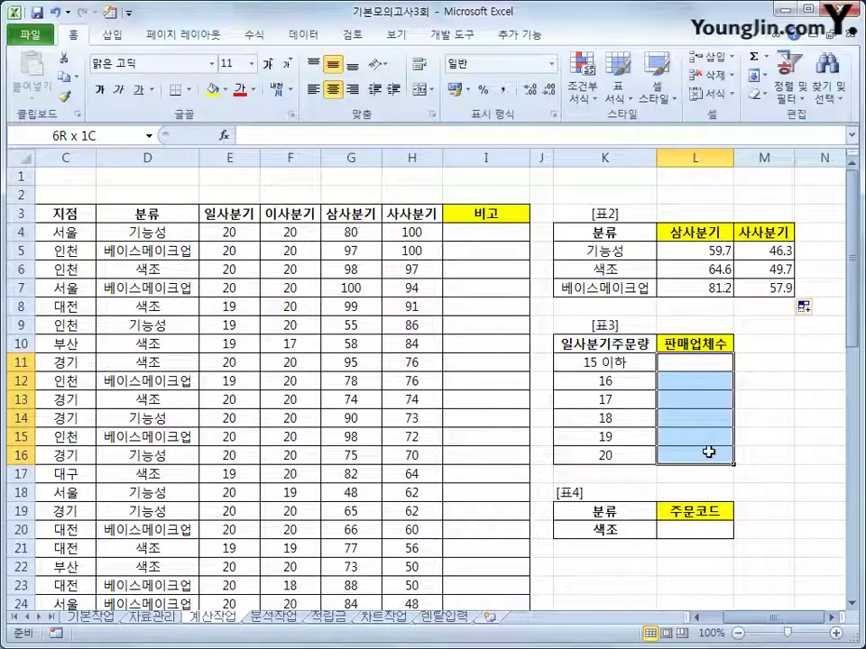
drag(709, 452, 706, 449)
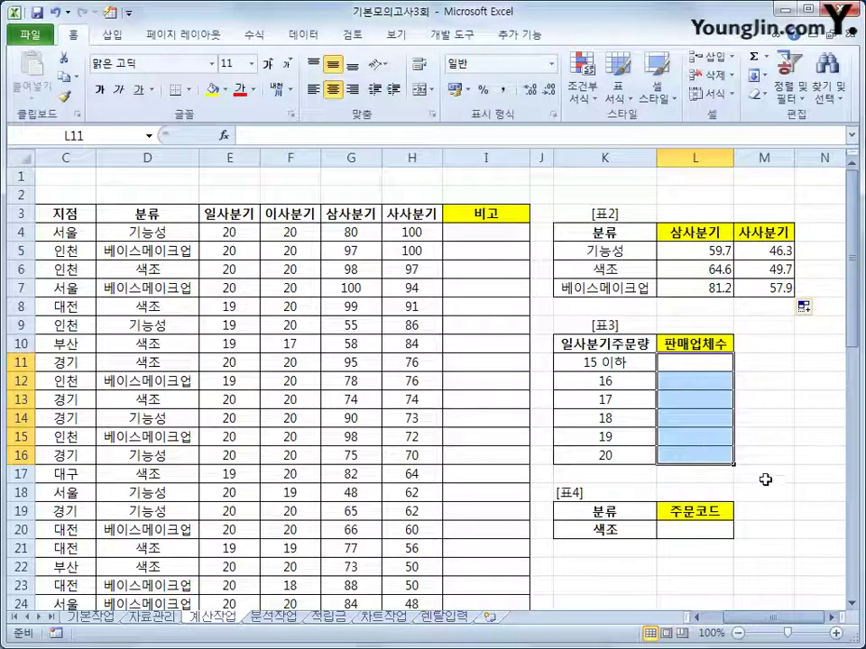
text(=)
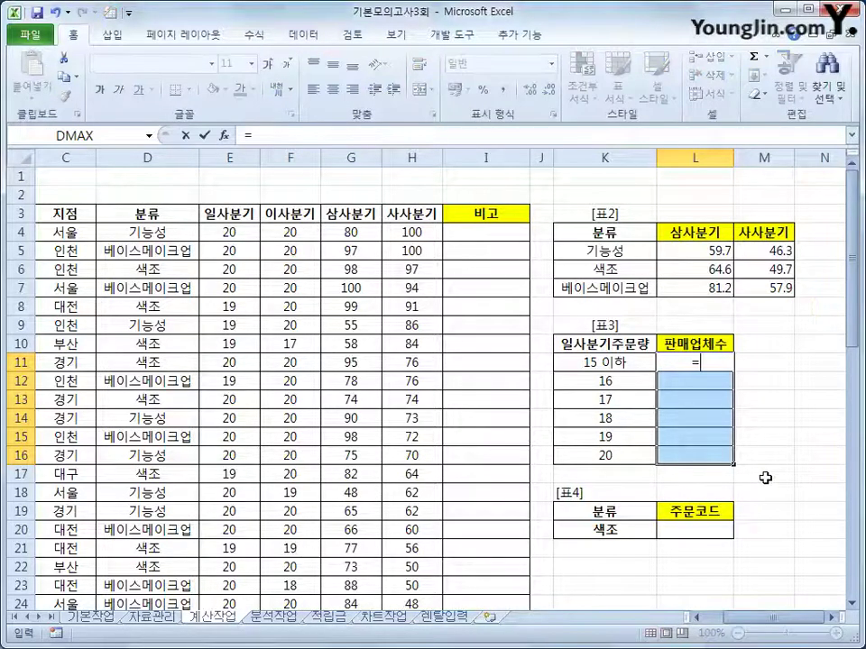
text(tex)
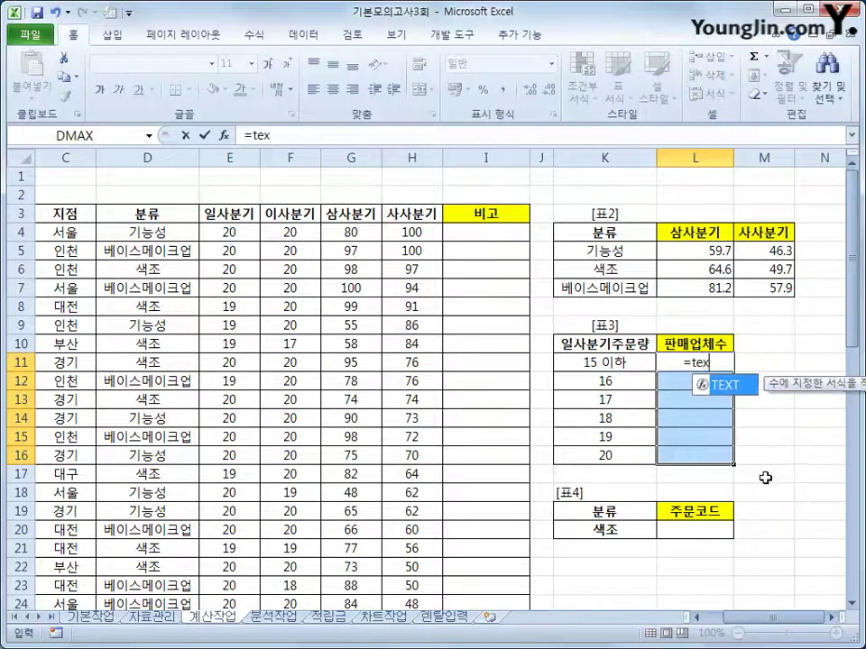
key(Tab)
text(fr)
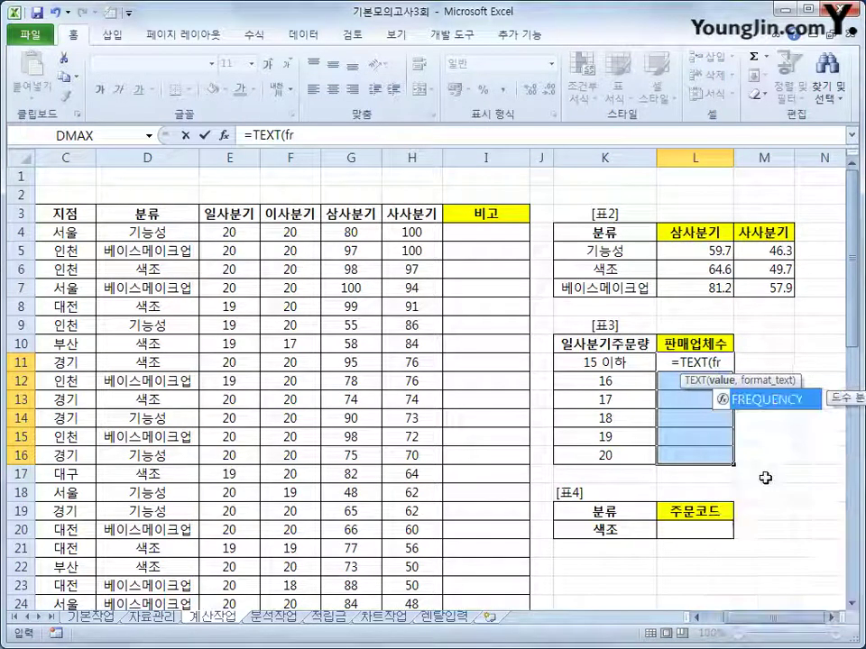
key(Tab)
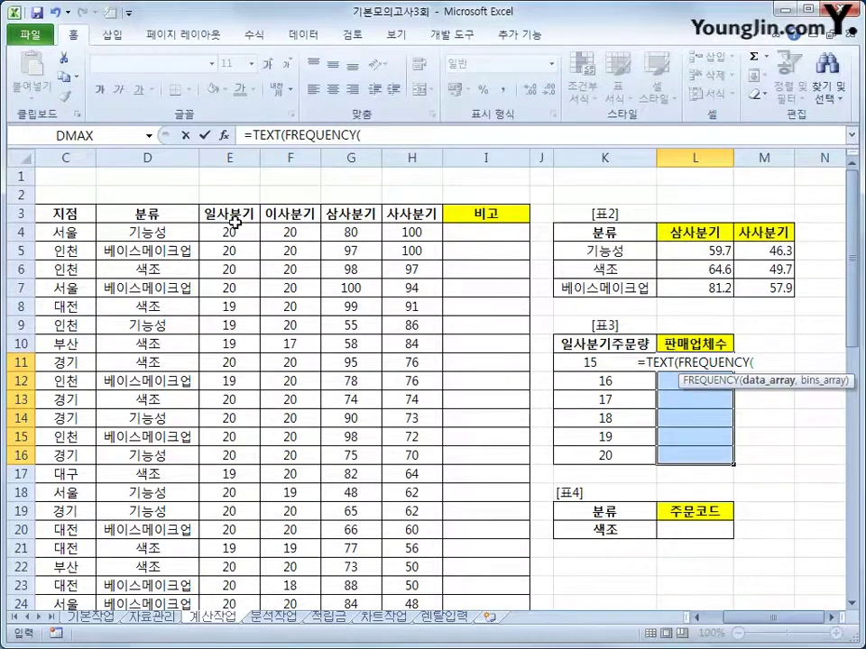
Finish =TEXT(FREQUENCY(E4:E43,K11:K16),"#업체") as an array formula, showing 7업체 to 18업체
drag(229, 232, 236, 567)
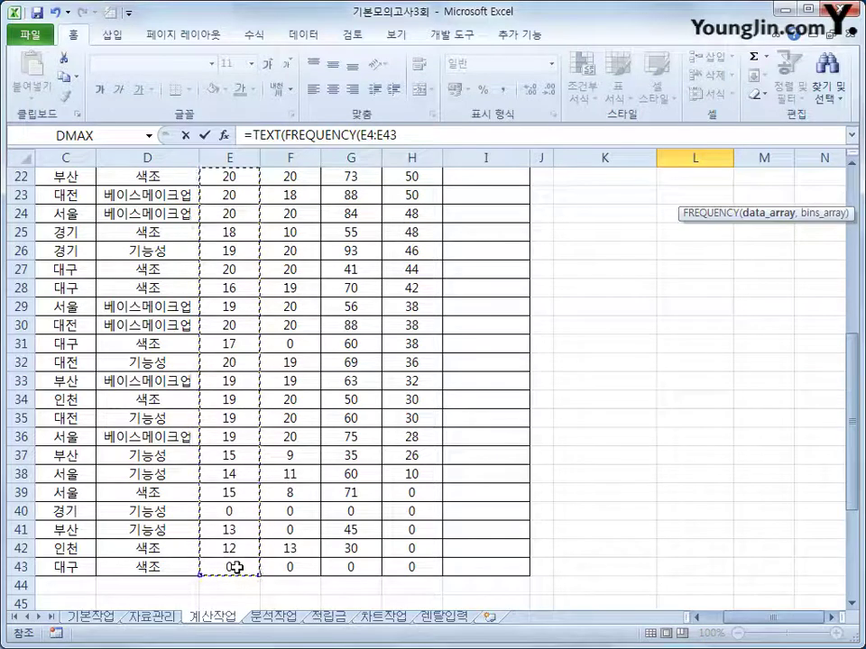
text(,)
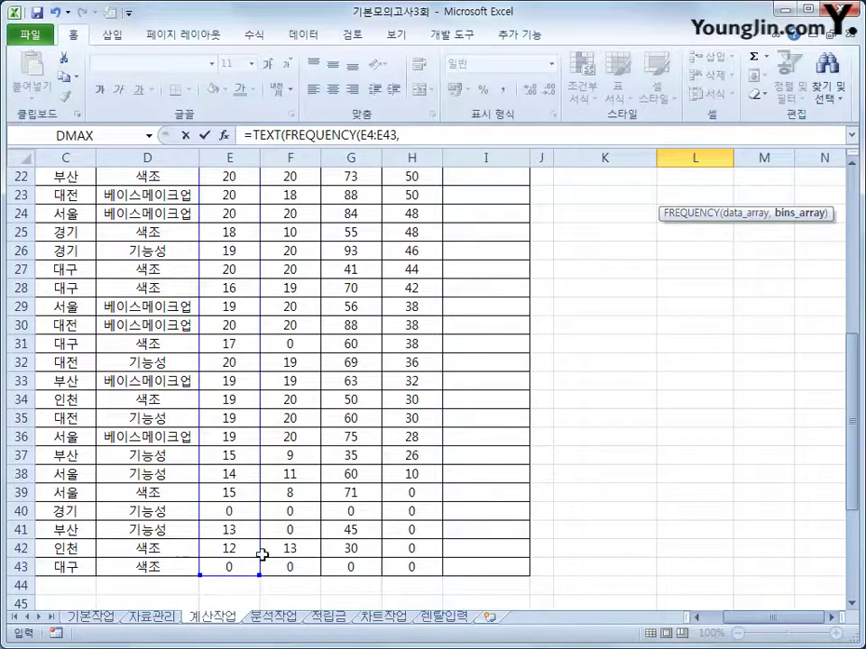
scroll(861, 457, up, 3)
scroll(788, 429, up, 2)
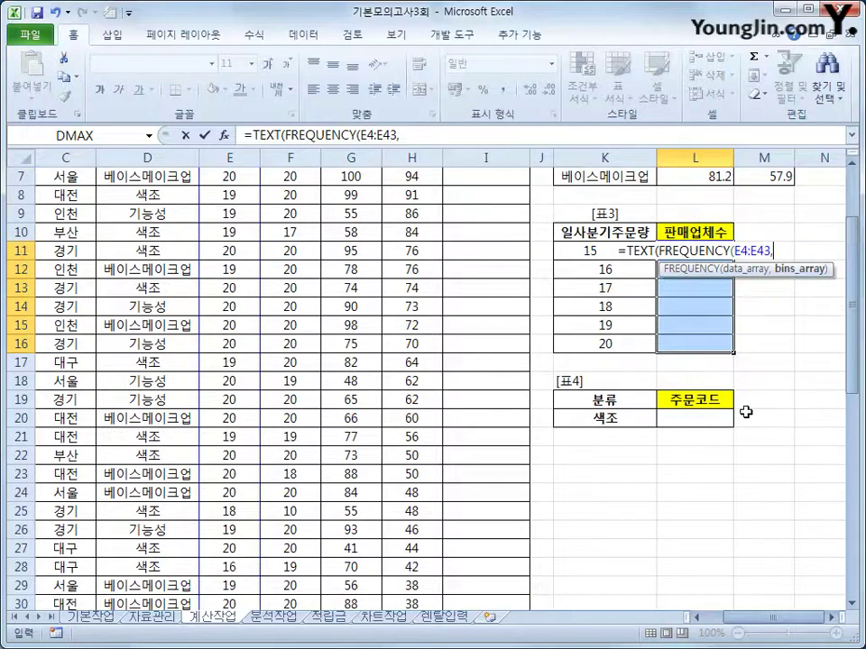
drag(584, 253, 582, 348)
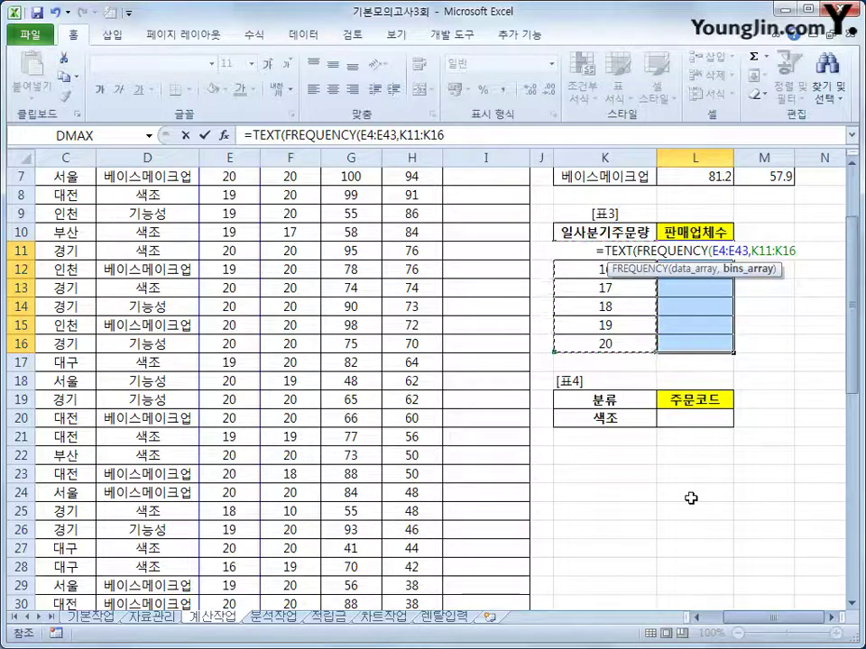
text())
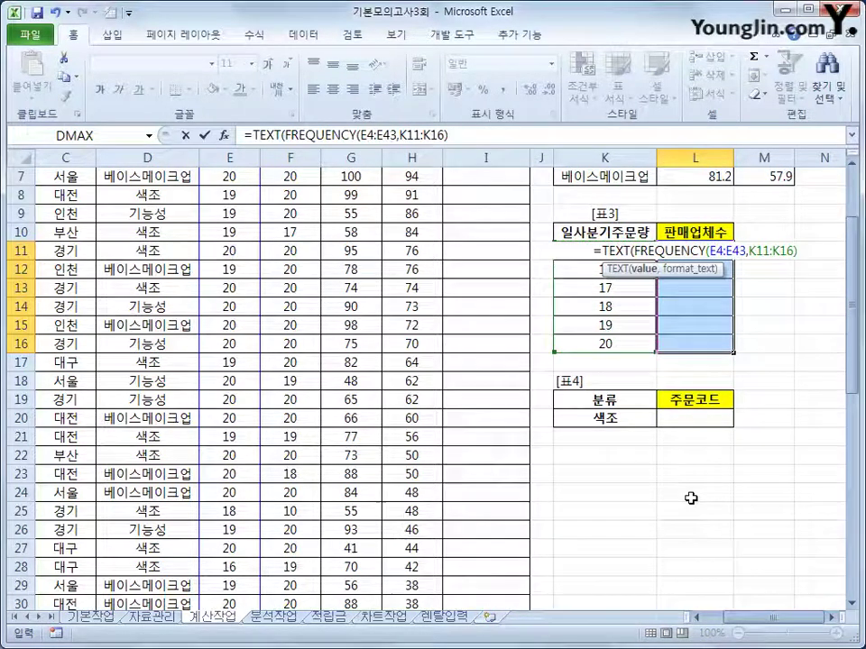
text(,)
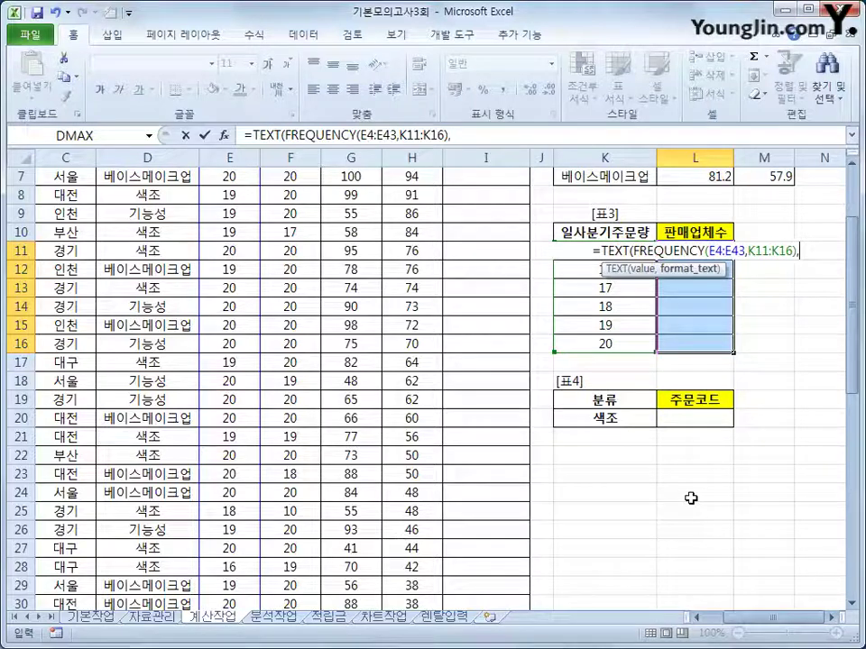
text(")
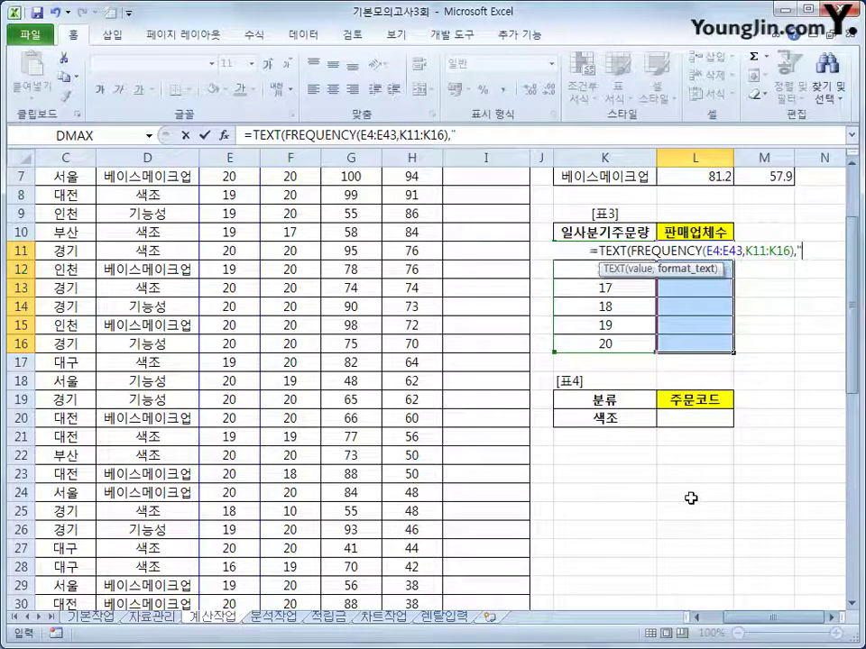
text(#djq)
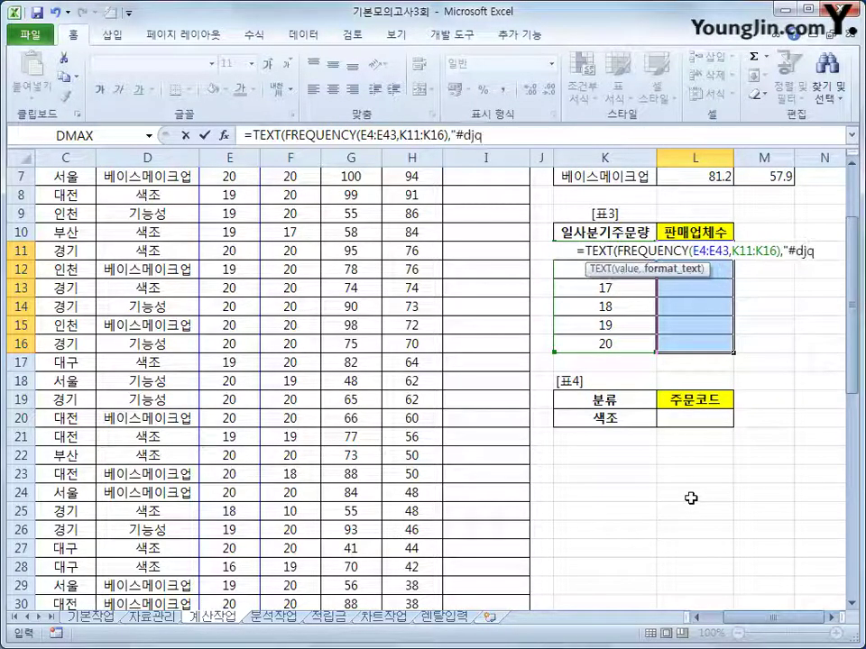
key(BackSpace)
key(BackSpace)
key(BackSpace)
key(Hangul)
text(업ㅊ)
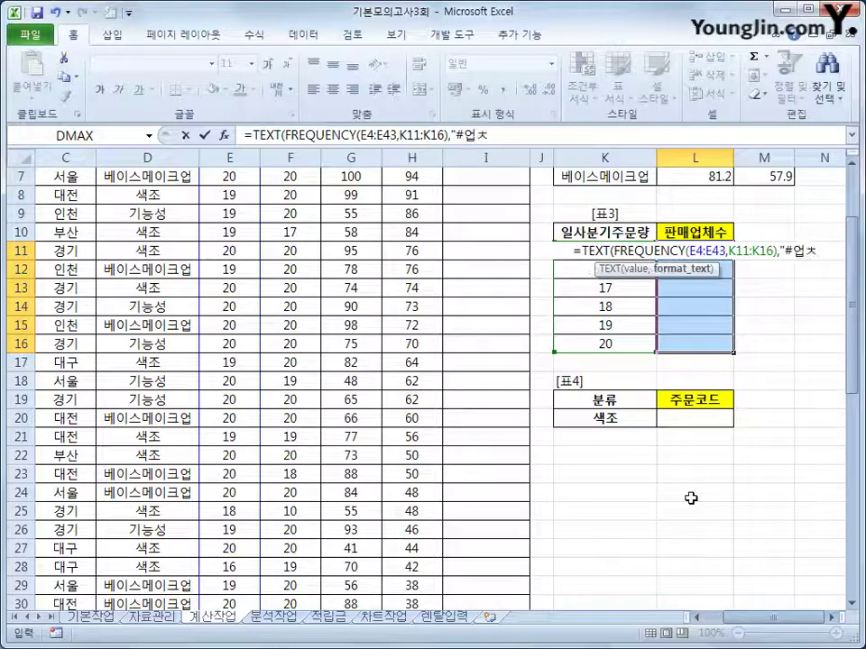
text(ㅔ")
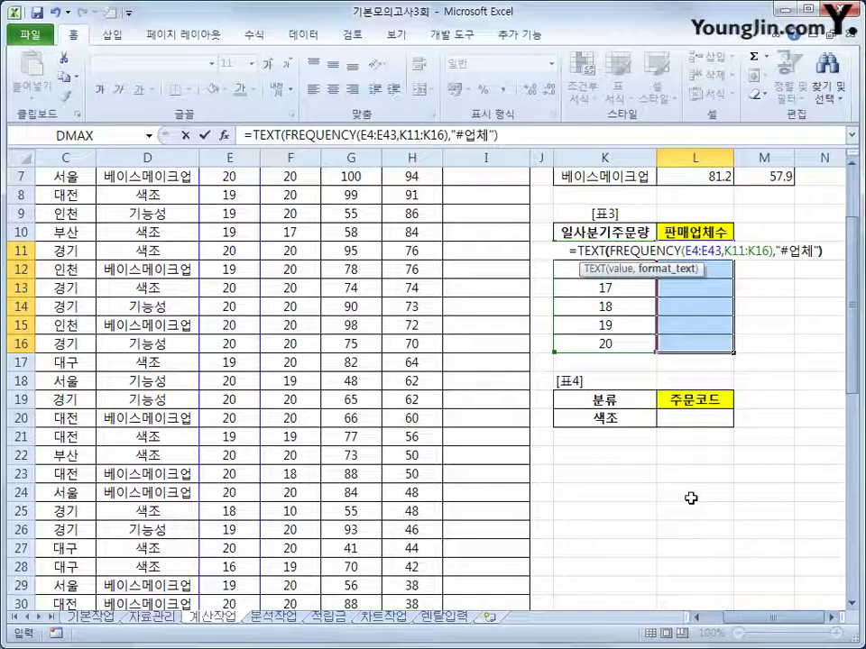
text())
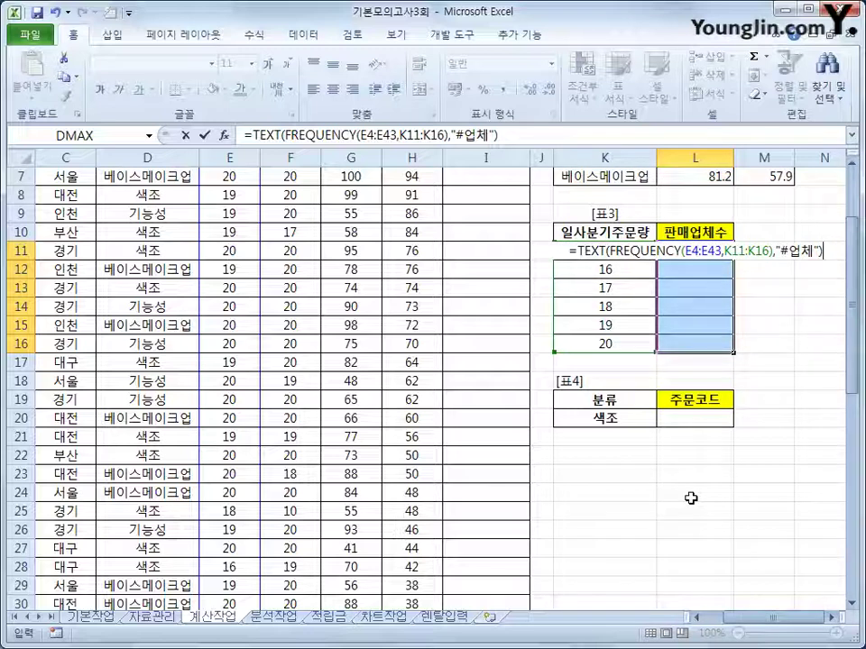
key(ctrl+shift+Return)
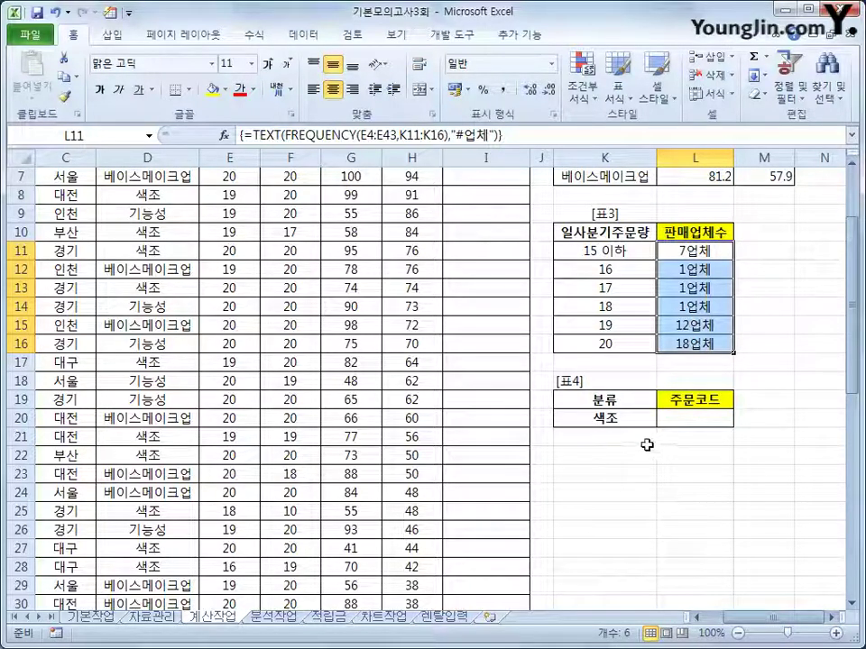
drag(622, 402, 623, 417)
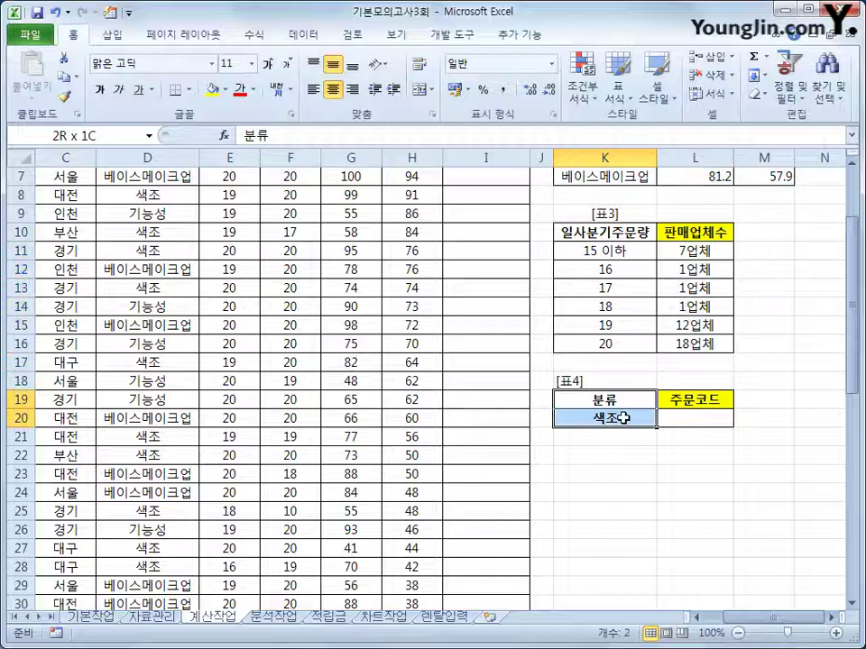
click(674, 420)
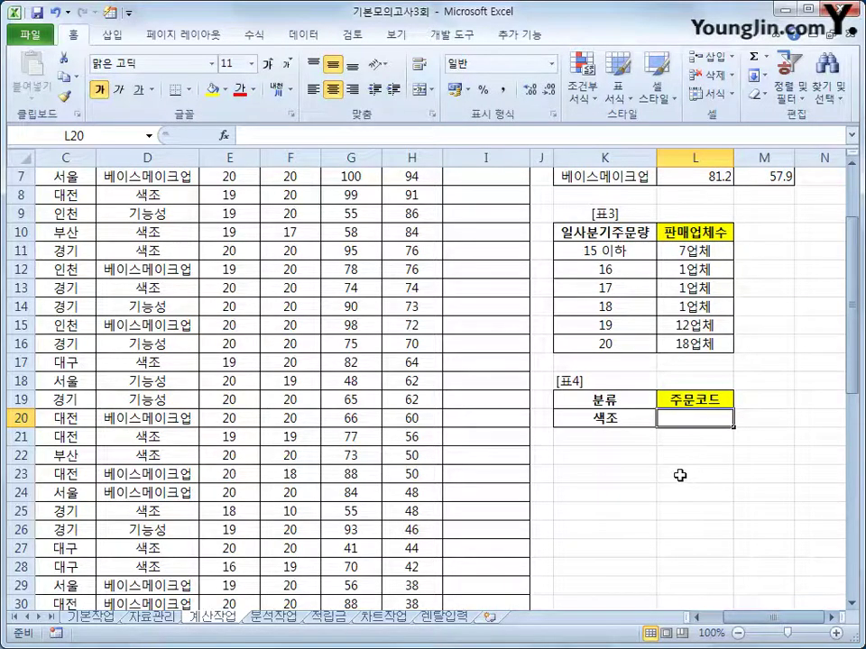
drag(741, 618, 627, 595)
scroll(315, 435, up, 2)
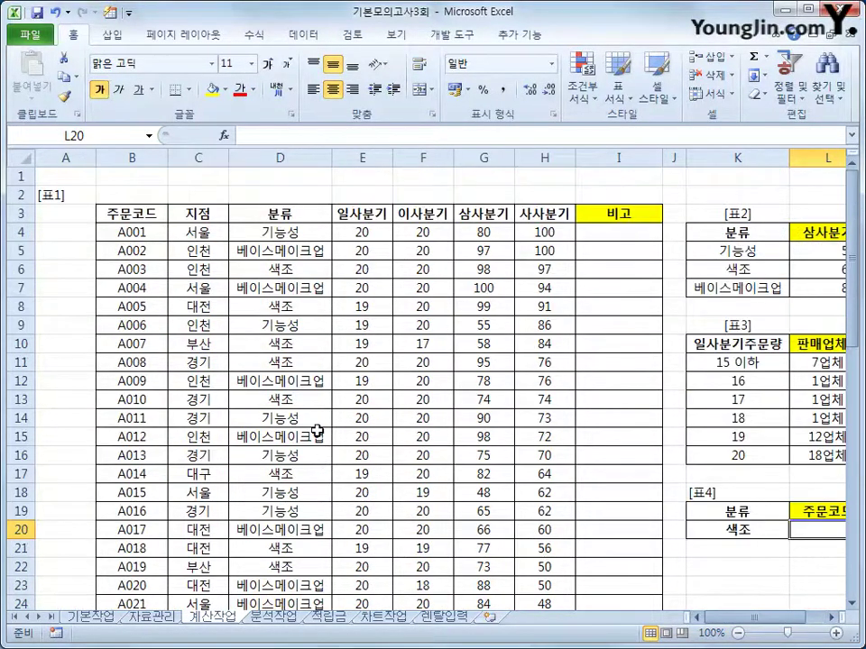
drag(126, 232, 141, 604)
scroll(311, 471, up, 5)
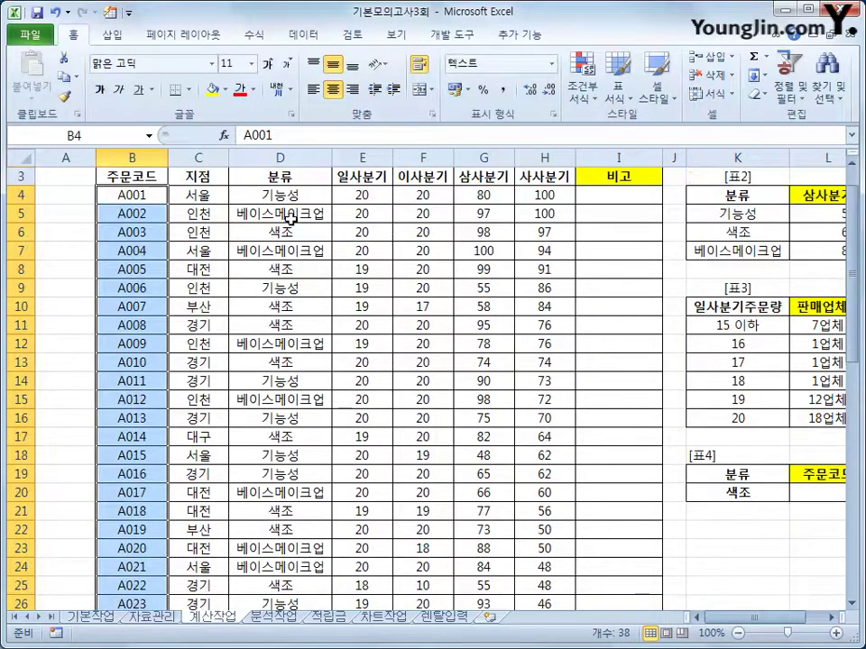
click(284, 193)
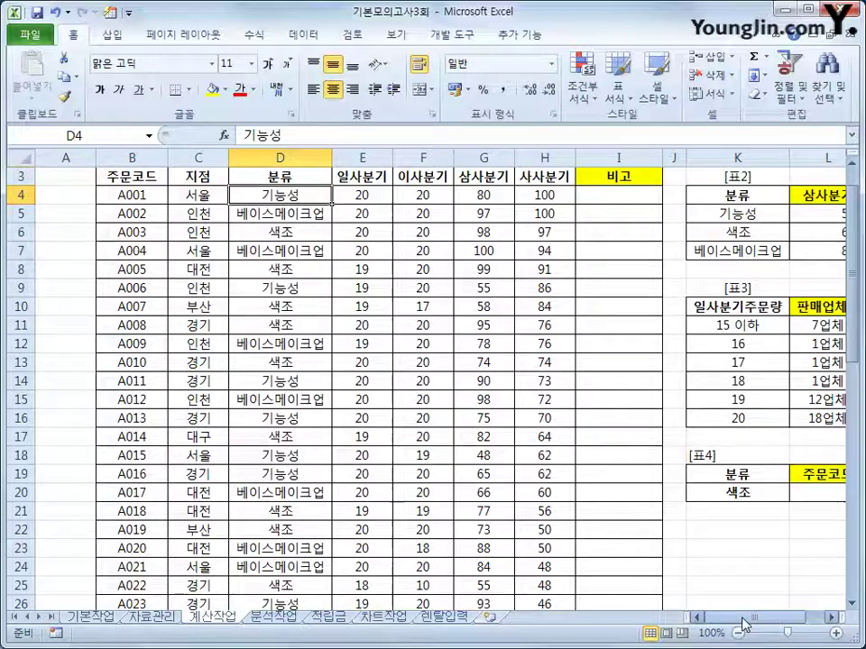
click(484, 194)
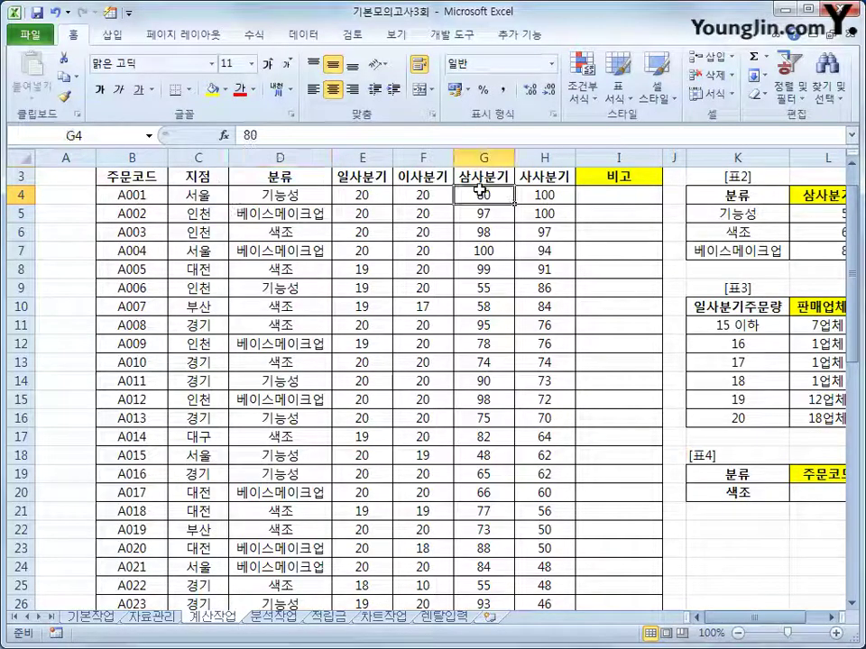
drag(729, 618, 741, 620)
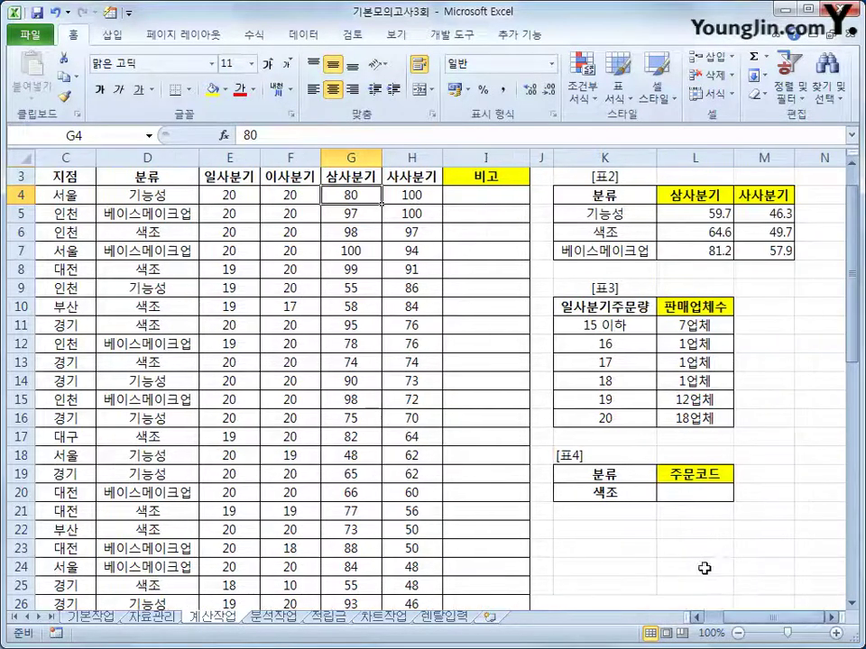
click(694, 502)
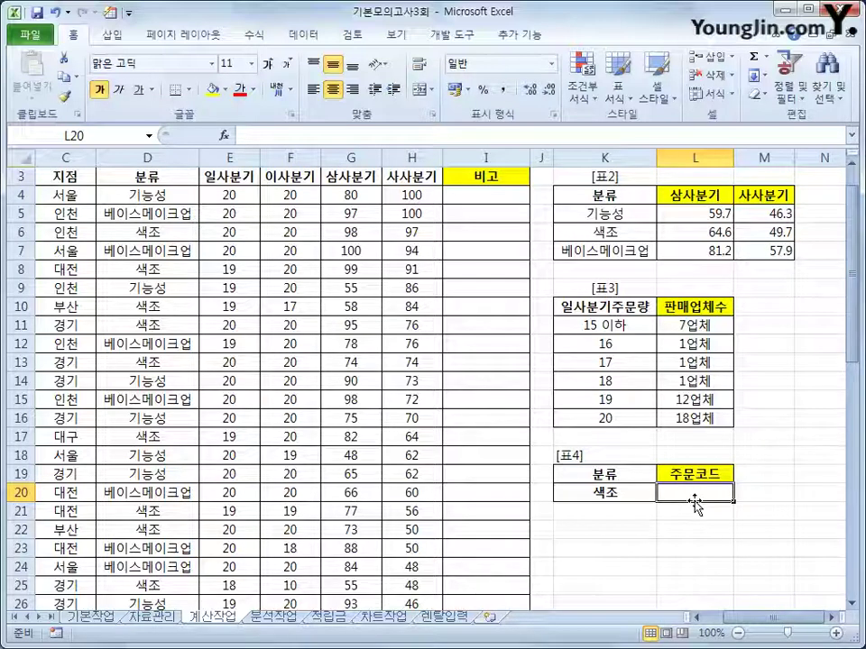
In L20 begin =INDEX(B4:B43,match(max(if(D4:D43 for the 색조 order code
text(=)
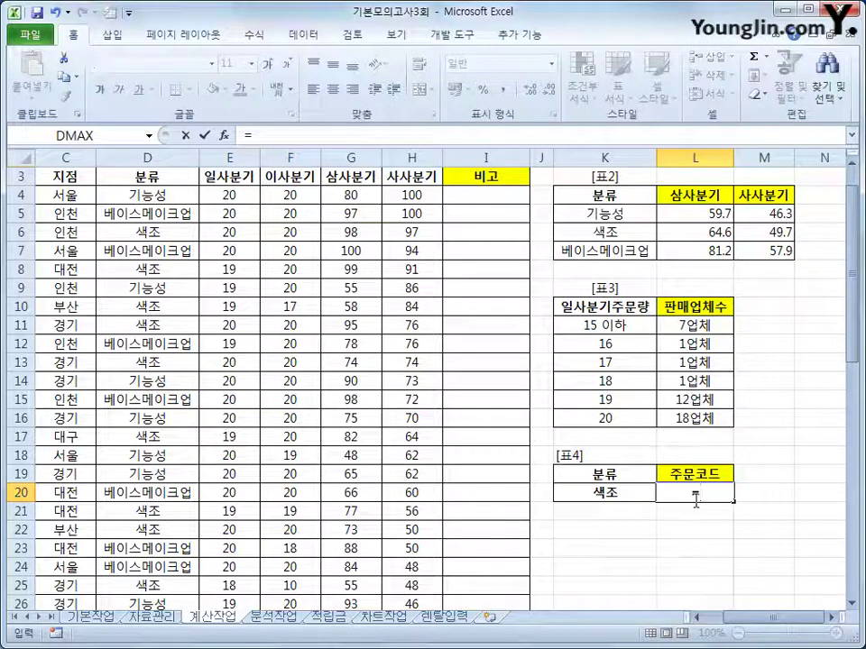
text(in)
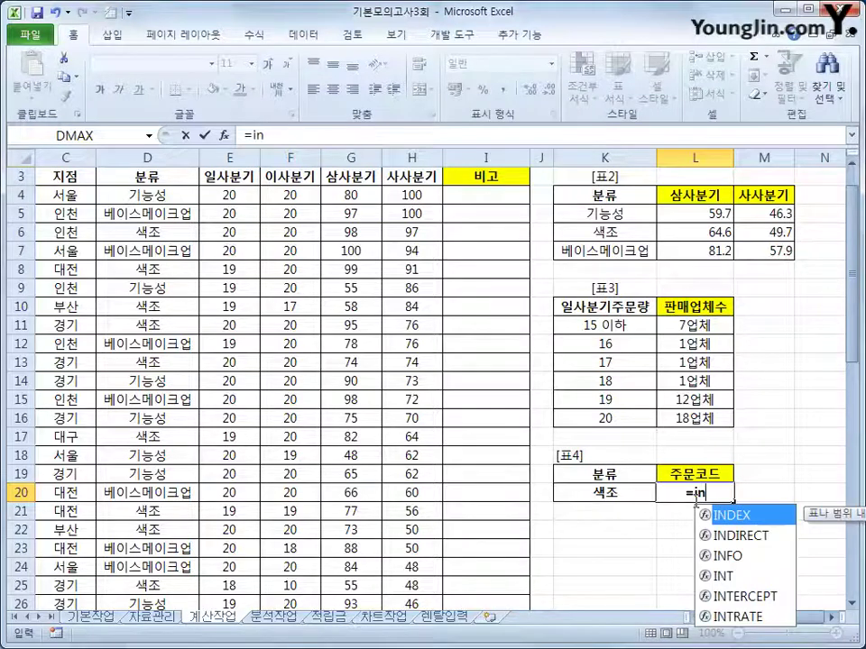
key(Tab)
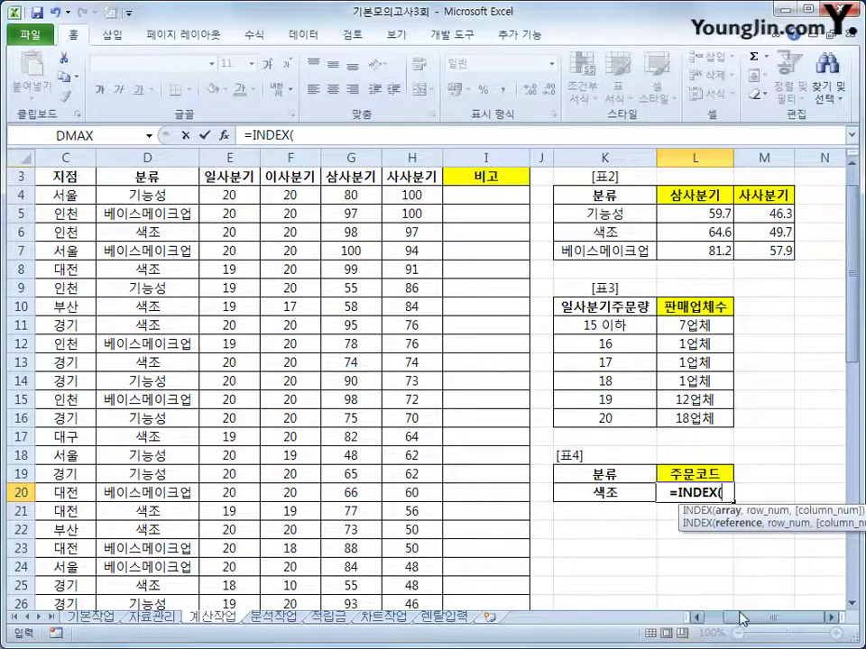
drag(730, 622, 720, 622)
scroll(123, 240, up, 1)
drag(123, 229, 144, 552)
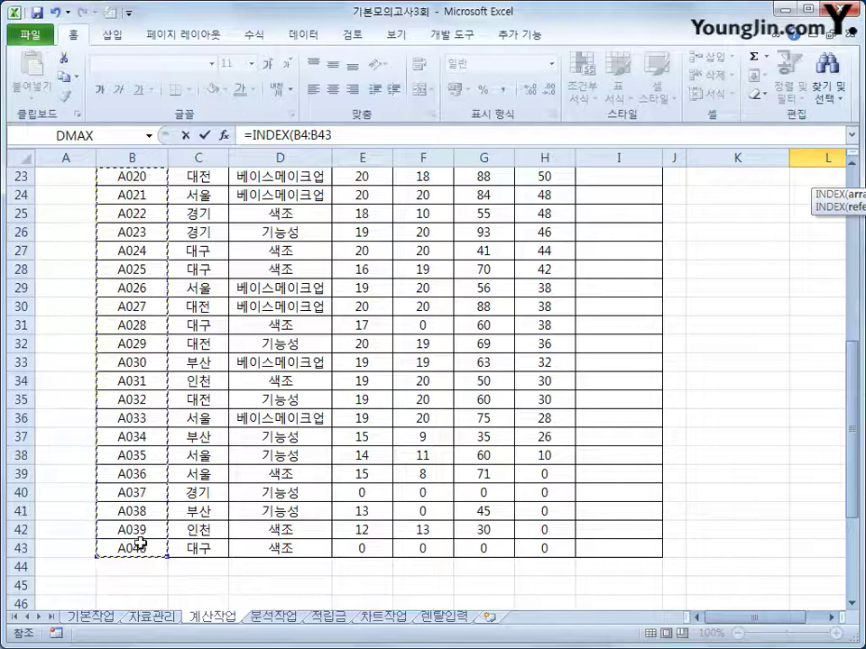
text(,)
scroll(476, 514, up, 4)
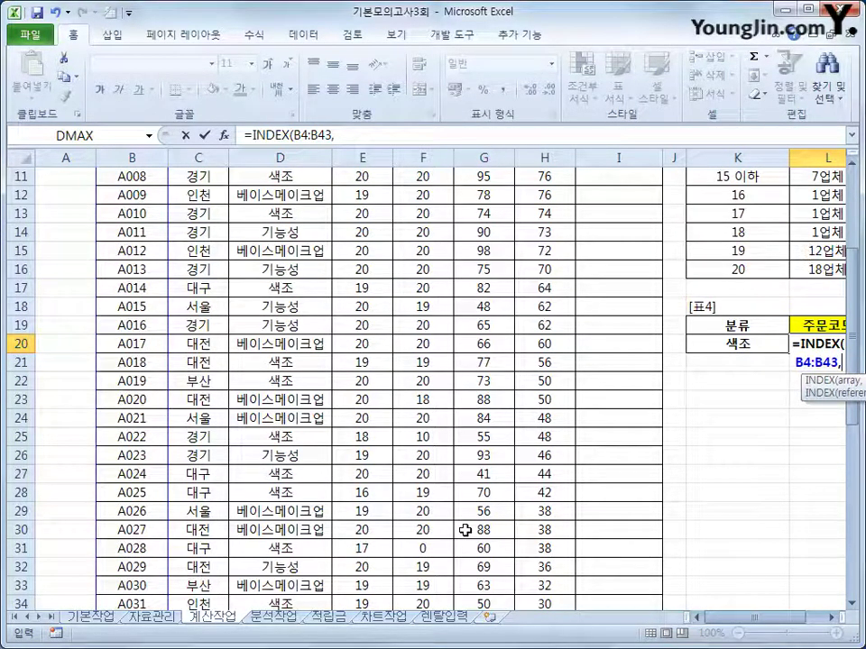
text(mat)
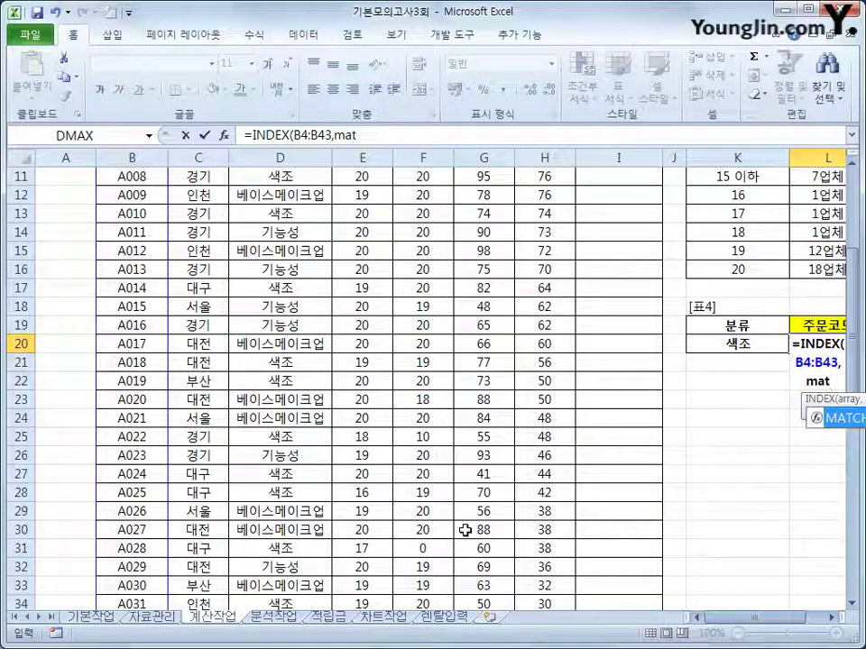
text(ch)
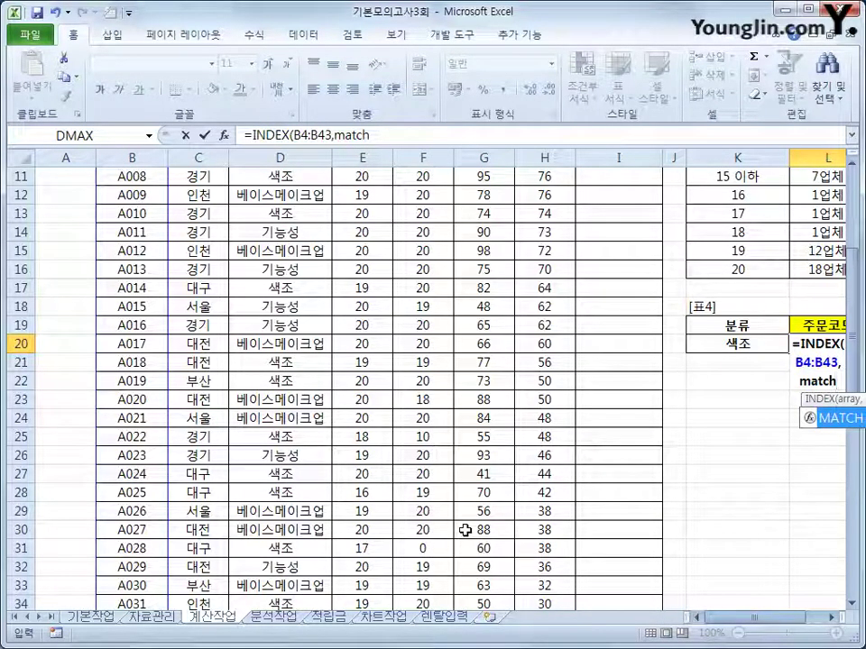
text(()
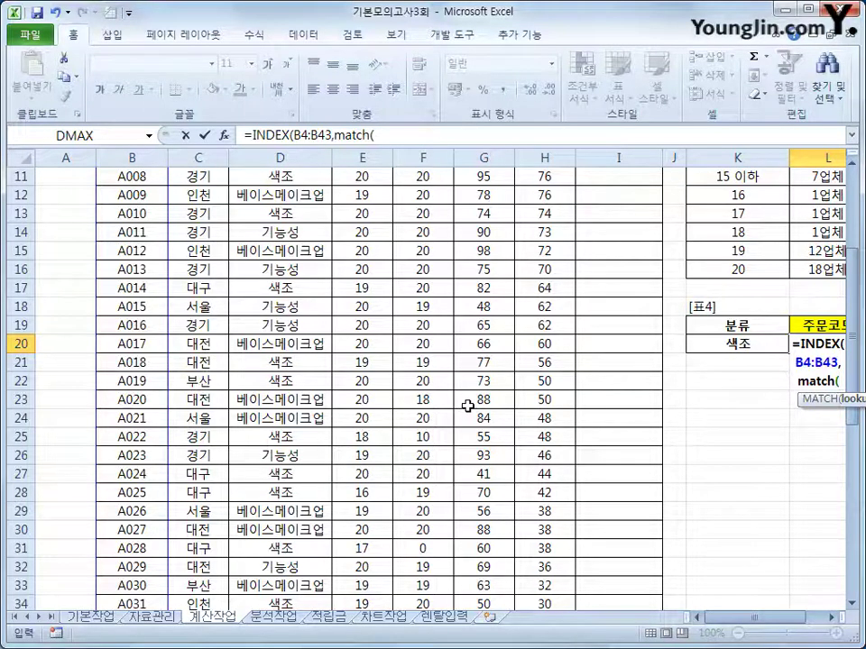
scroll(467, 407, up, 1)
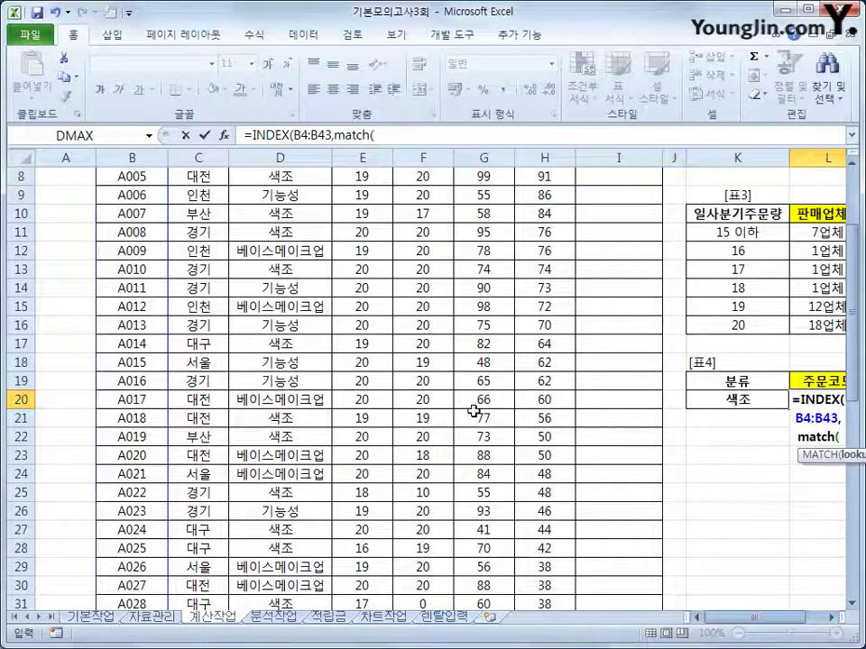
text(max()
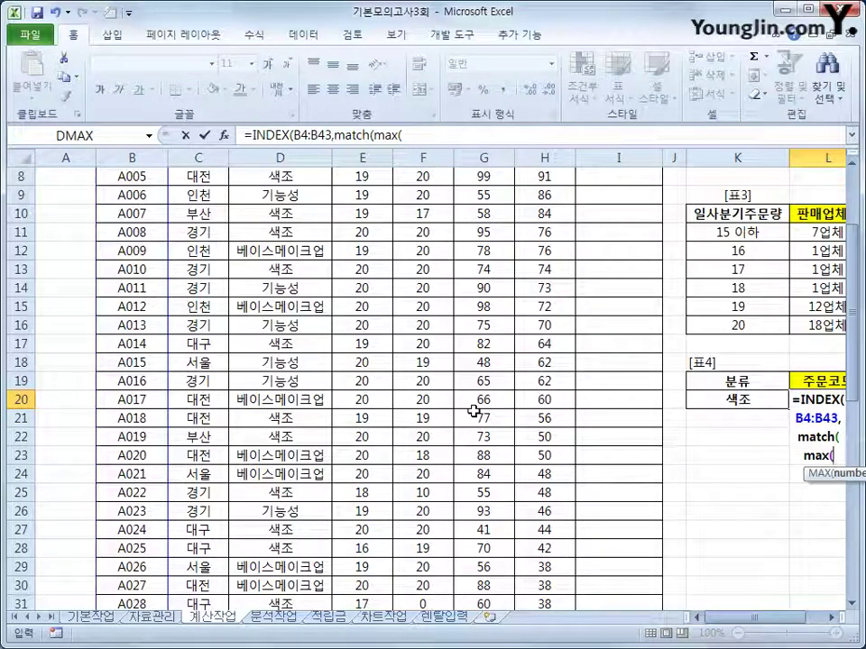
text(if()
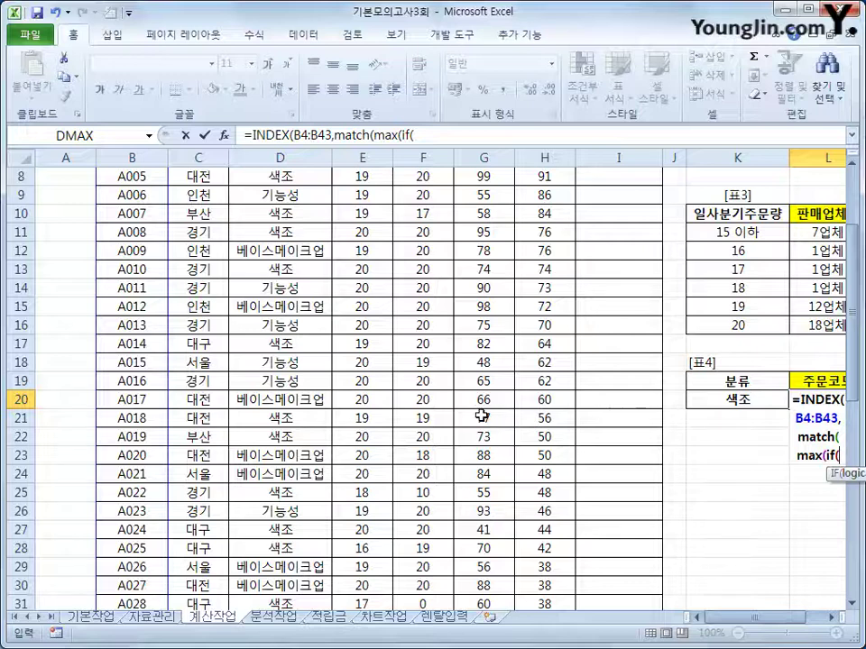
scroll(425, 416, up, 3)
drag(257, 231, 286, 518)
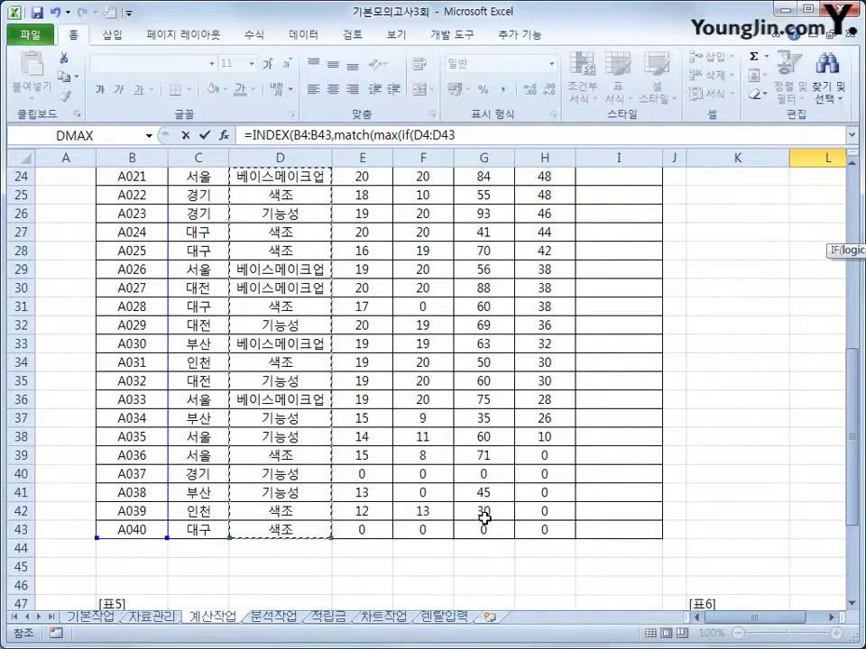
Complete the IF as D4:D43=K20 with G4:G43 values, closing MAX
text(=)
click(731, 216)
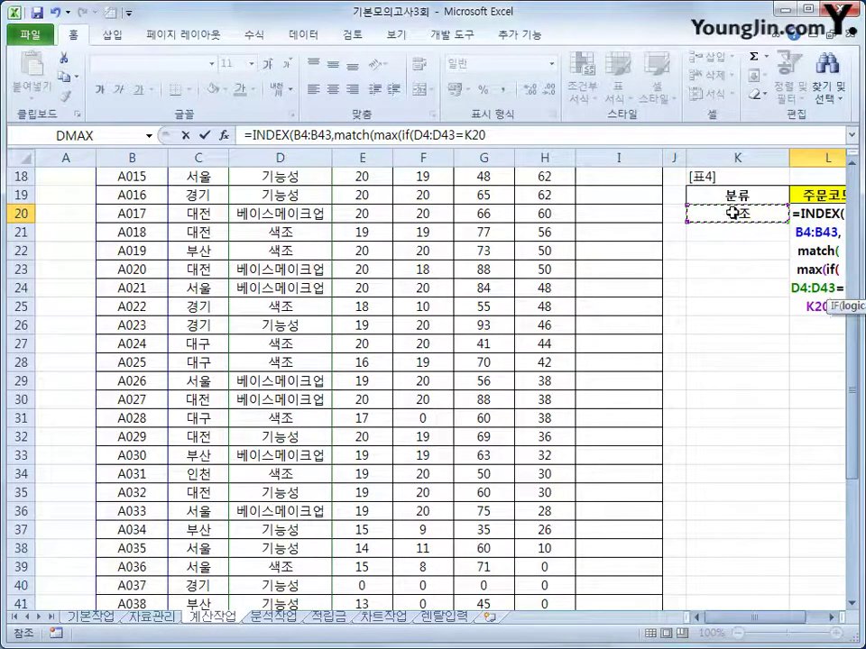
text(,)
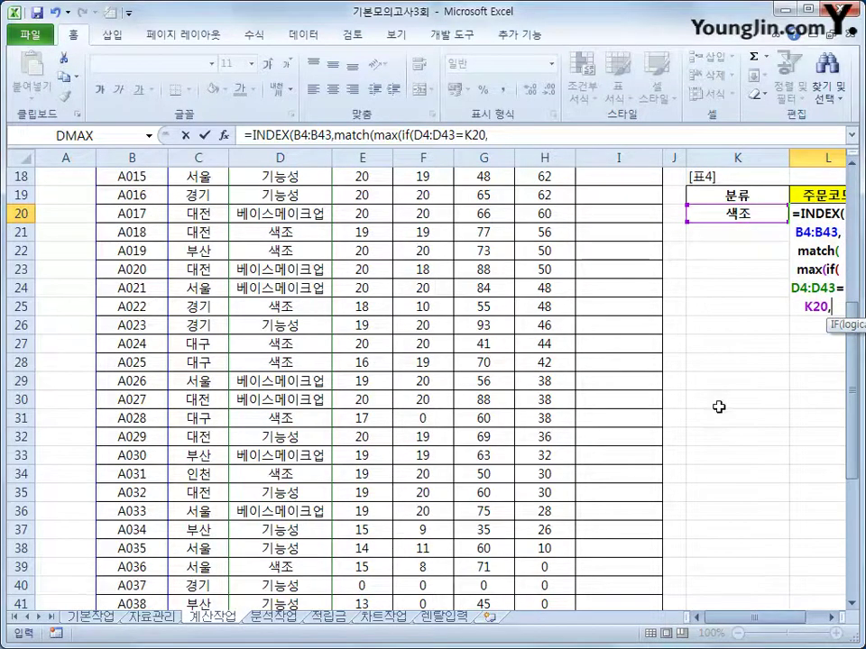
scroll(718, 462, up, 5)
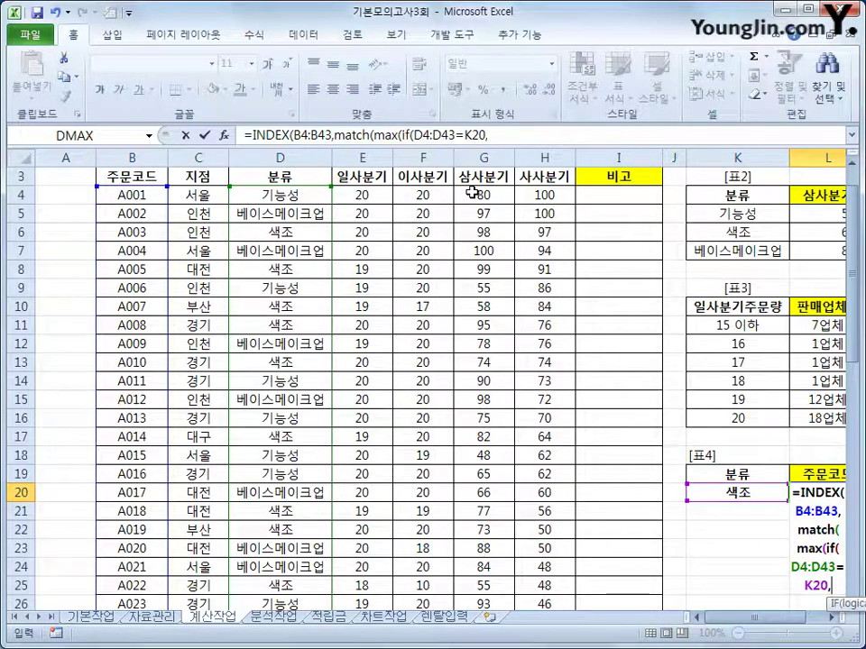
drag(472, 192, 496, 587)
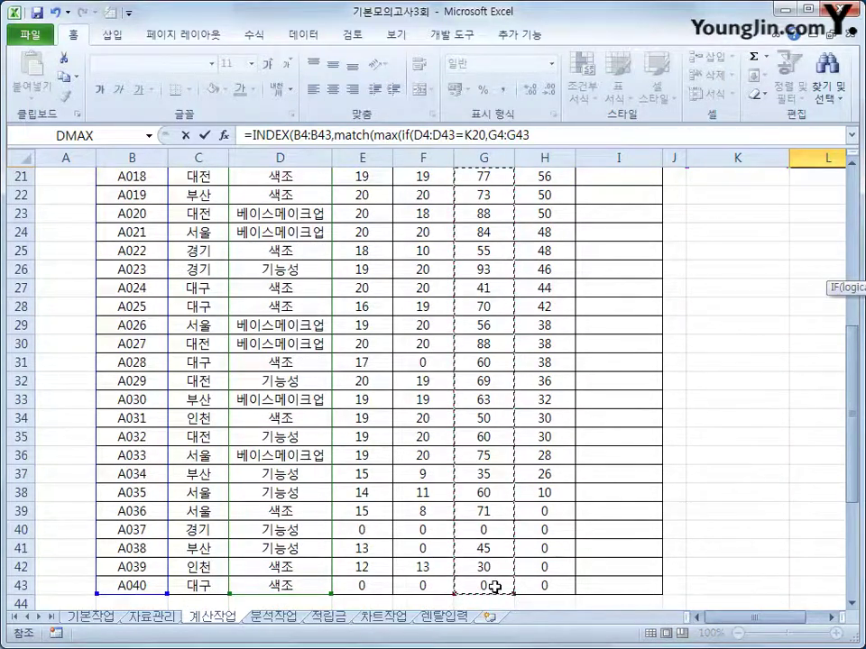
text())
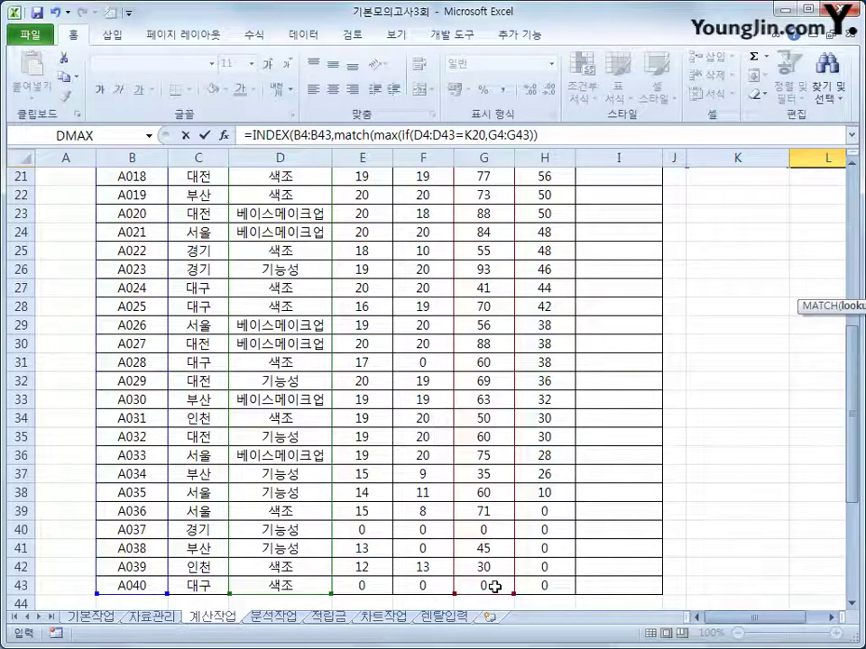
text(,)
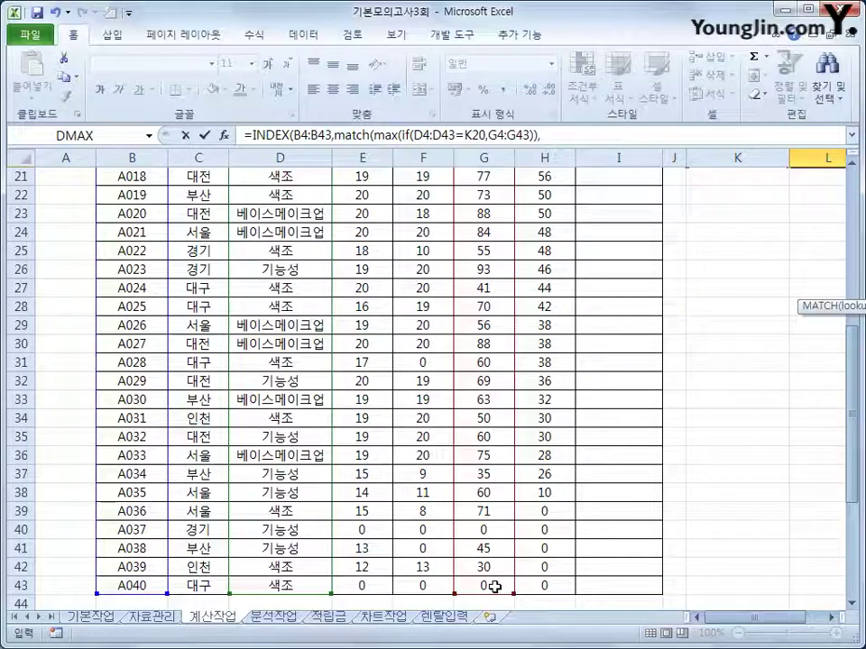
Finish MATCH with (D4:D43=K20)*G4:G43 and 0, entering it as an array formula returning A005
text(()
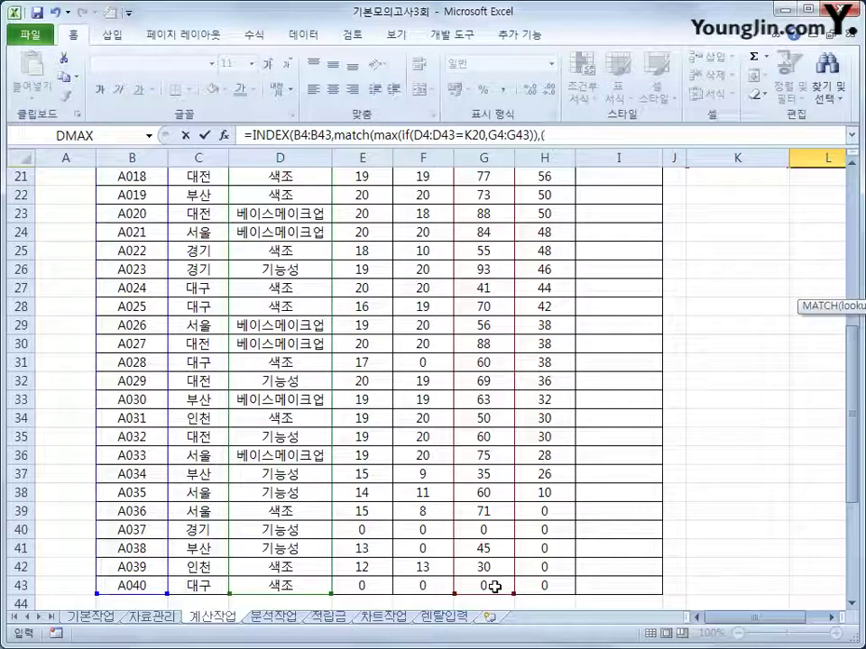
scroll(416, 467, up, 4)
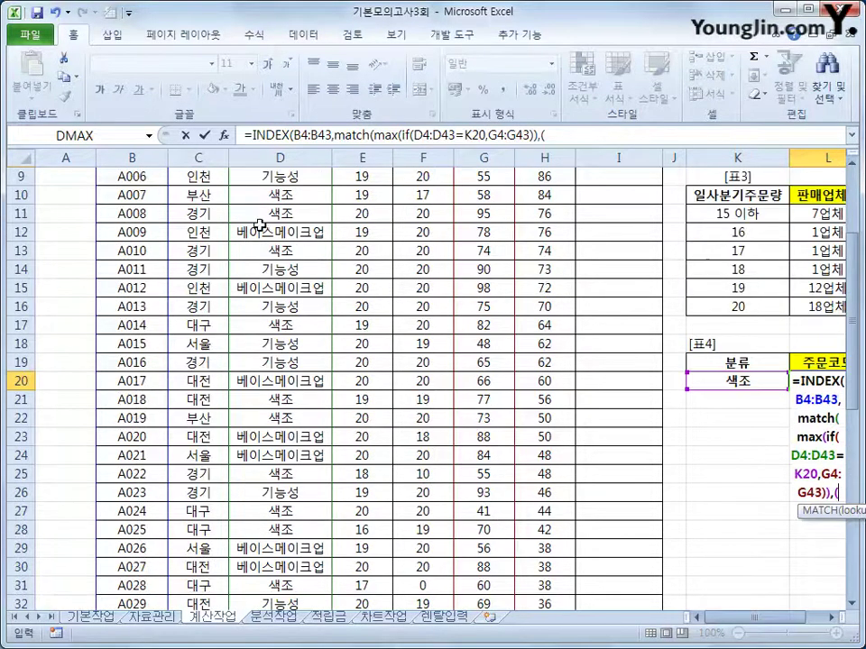
scroll(262, 220, up, 2)
drag(268, 195, 298, 532)
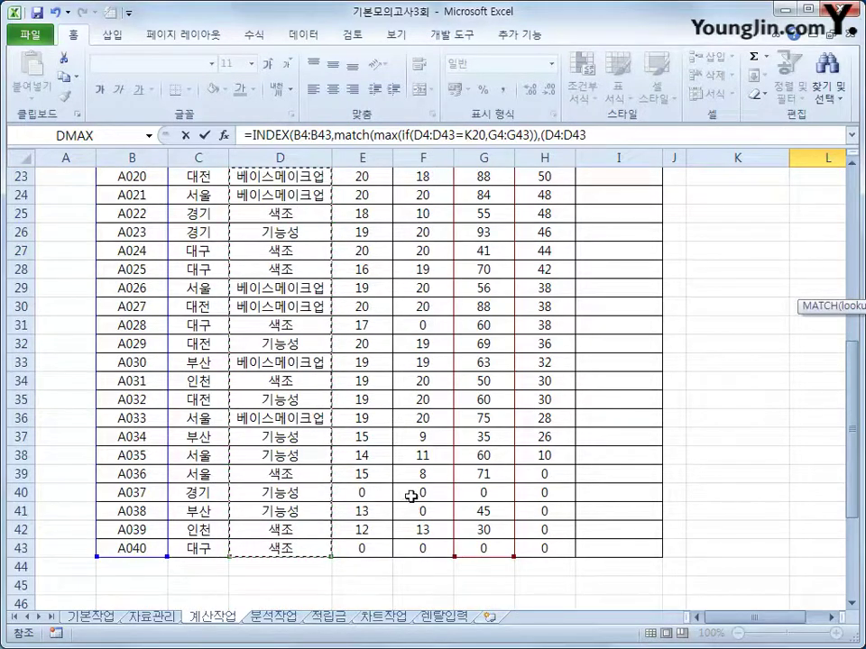
text(=)
click(732, 286)
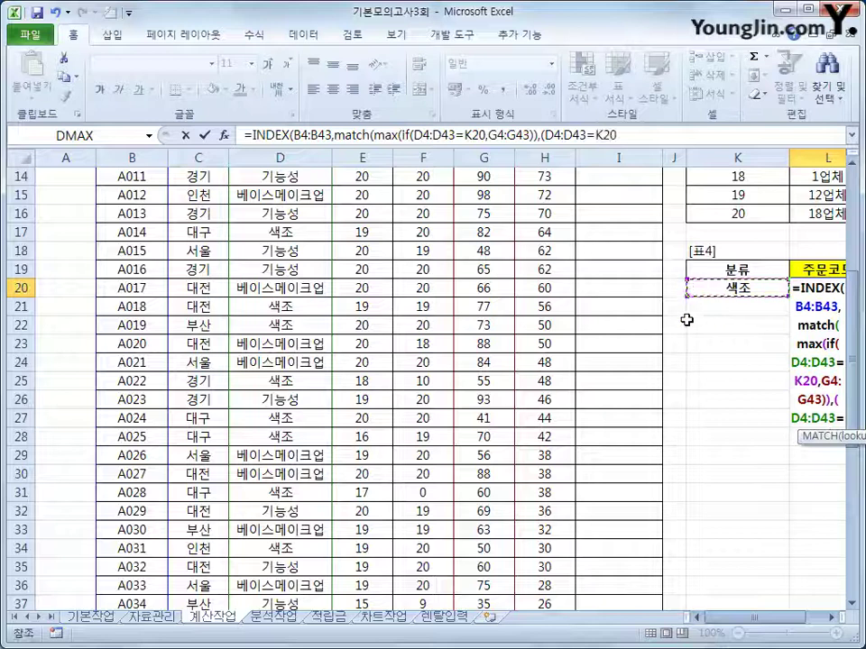
text()*)
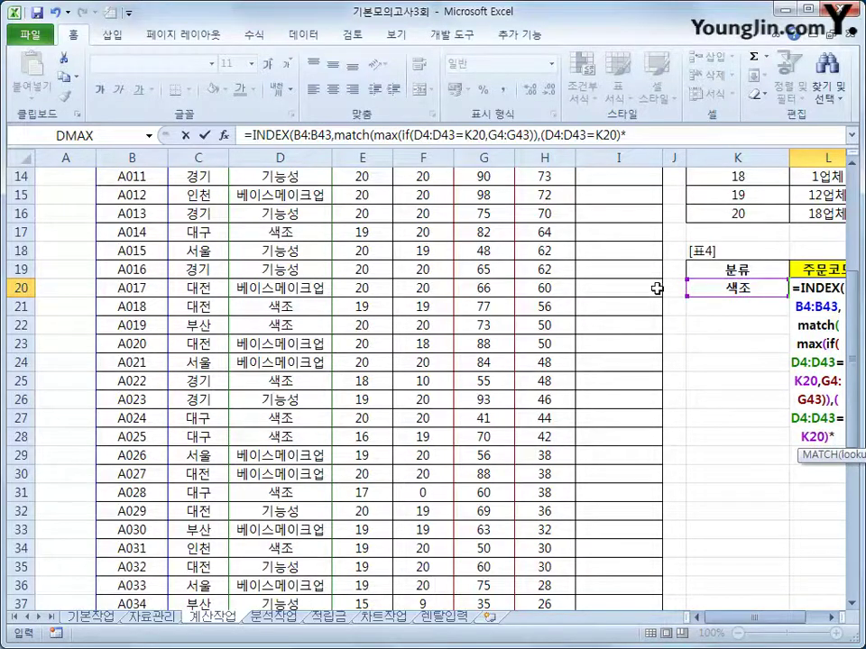
scroll(492, 218, up, 4)
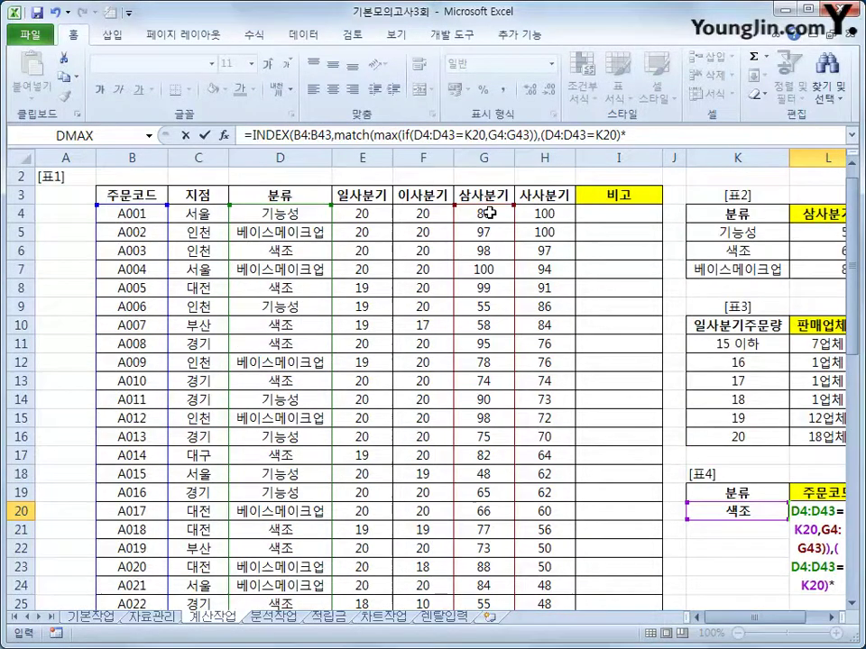
drag(489, 213, 495, 571)
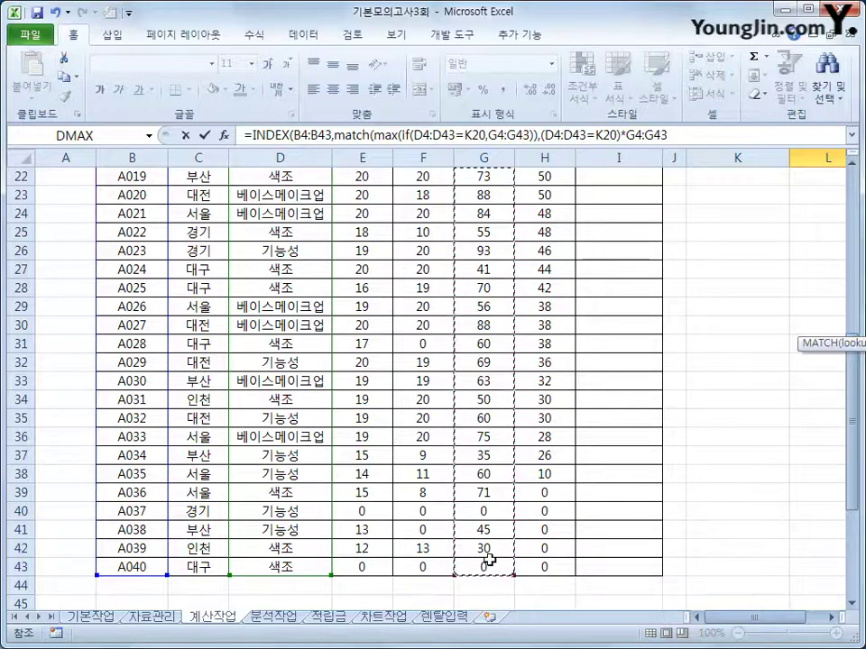
text(,)
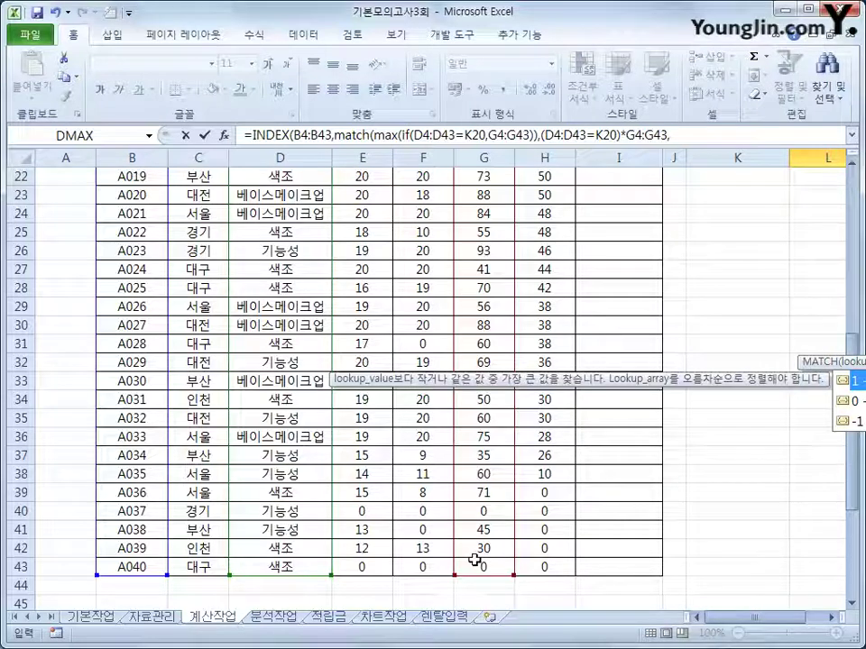
text(0)
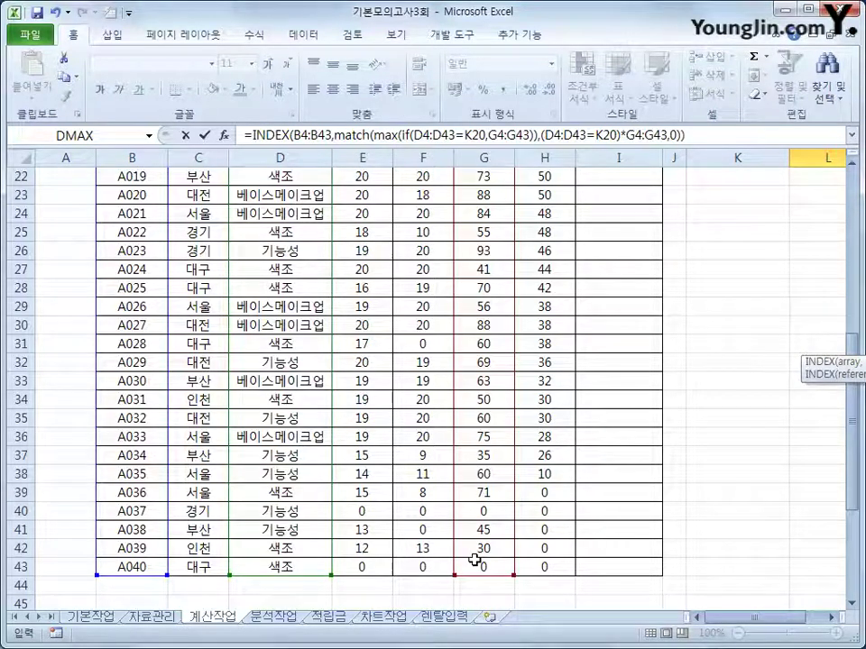
text())
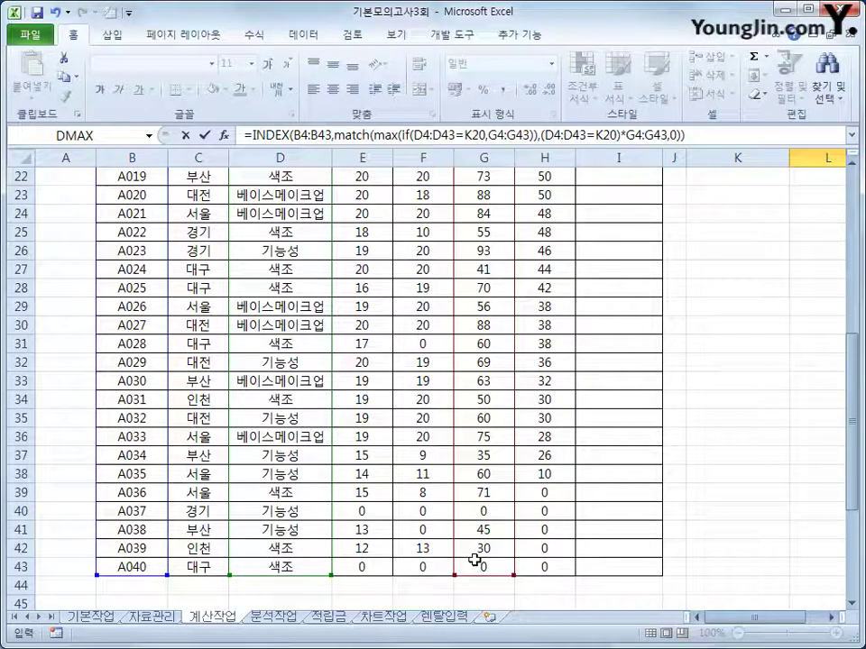
key(ctrl+shift+Return)
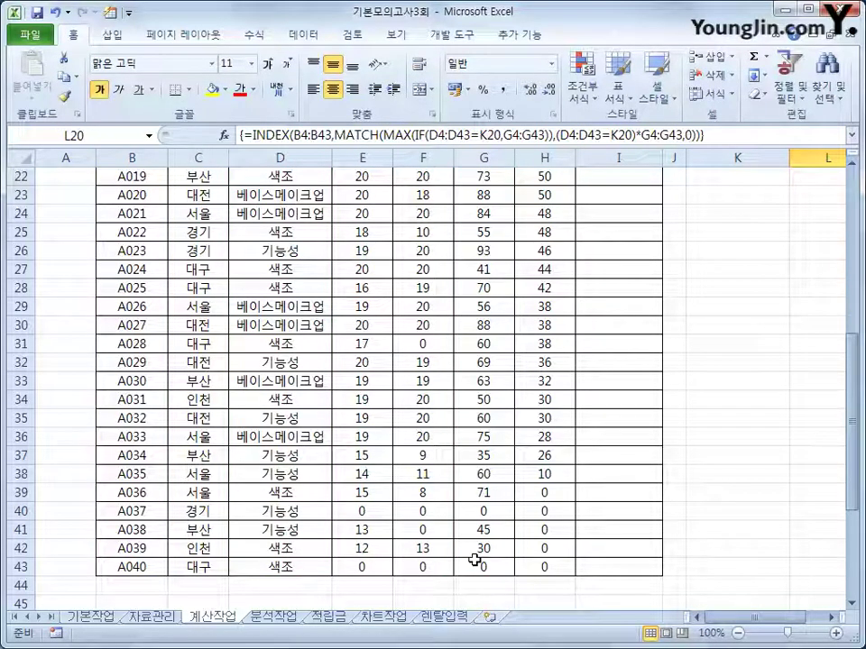
Select the first 비고 cell, I4
drag(749, 617, 755, 598)
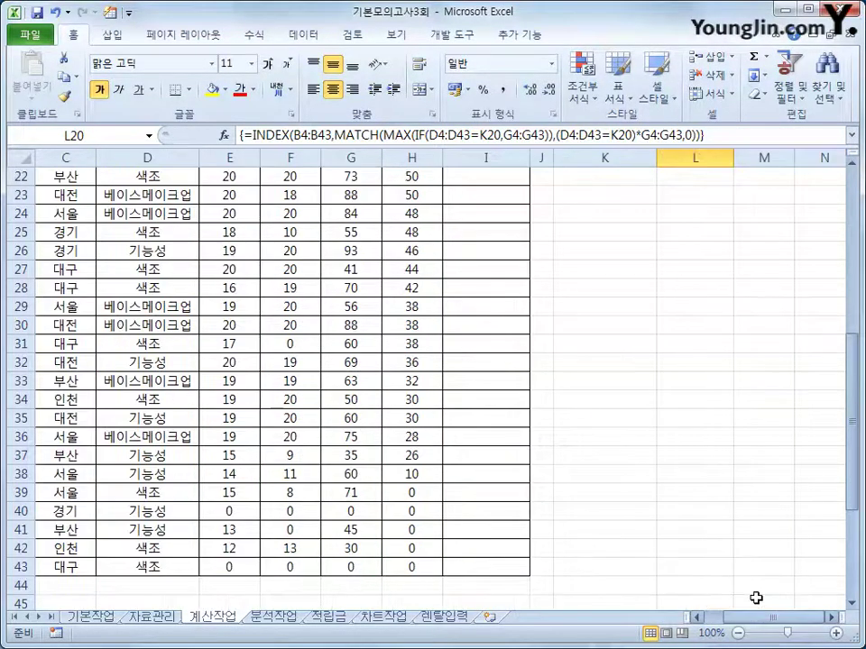
scroll(674, 338, up, 3)
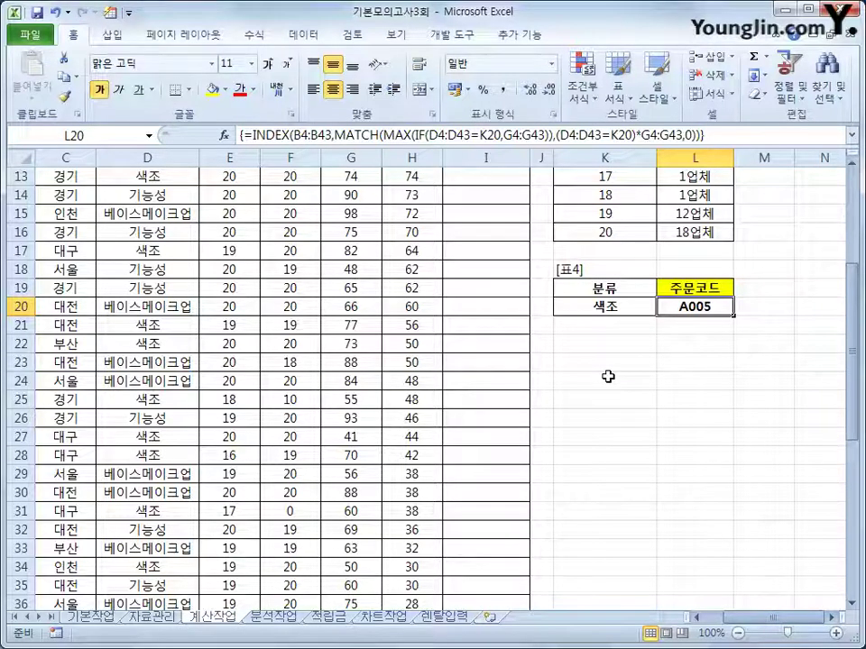
scroll(606, 375, up, 4)
click(488, 236)
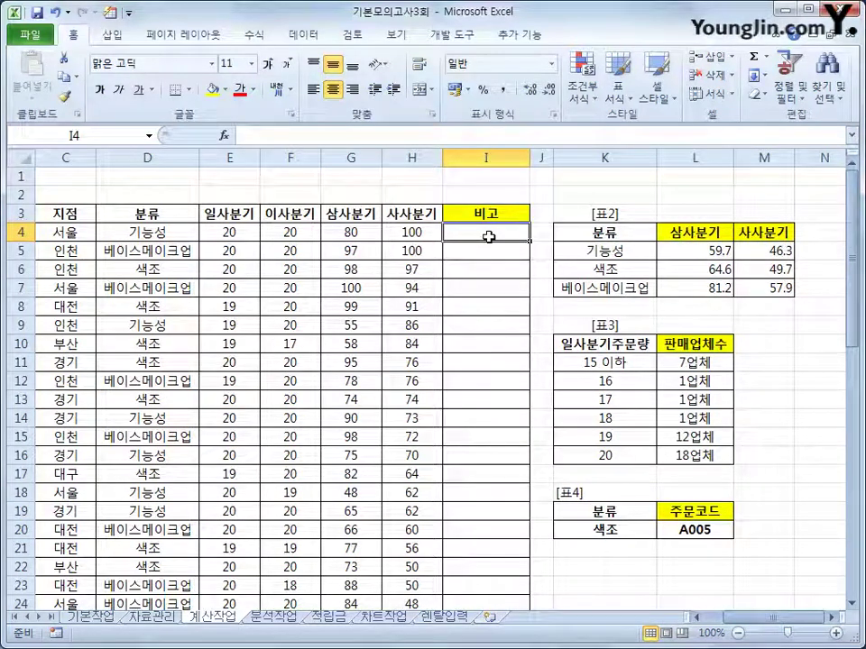
Insert Module1 in the VBA editor and declare Public Function fn비고(일사분기, 이사분기, 삼사분기, 사사분기)
click(451, 34)
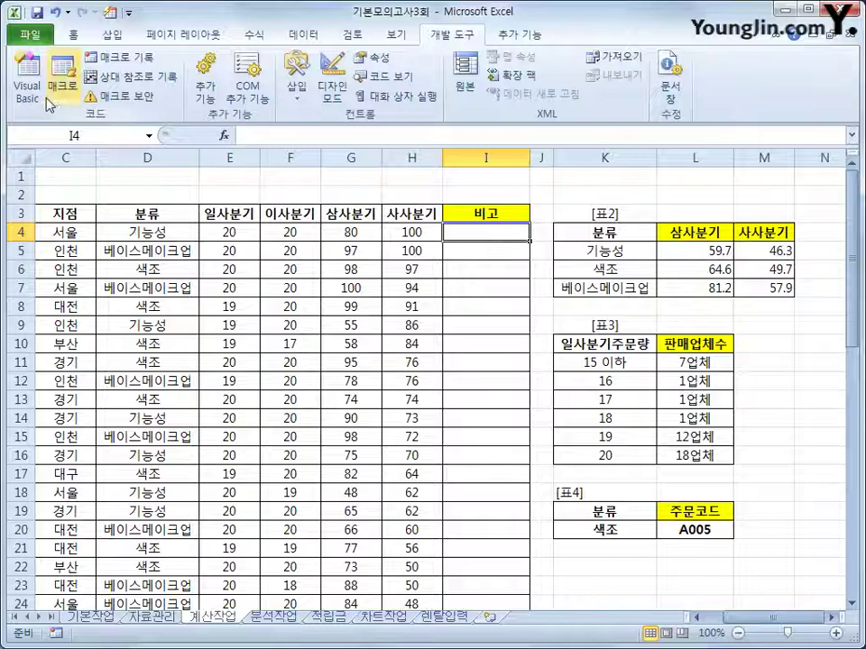
click(29, 79)
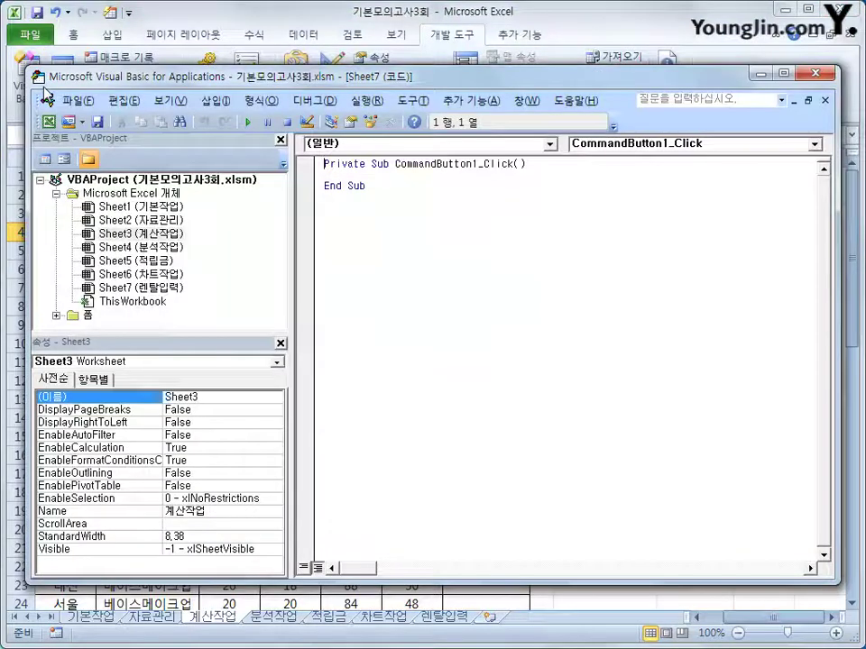
click(215, 100)
click(242, 158)
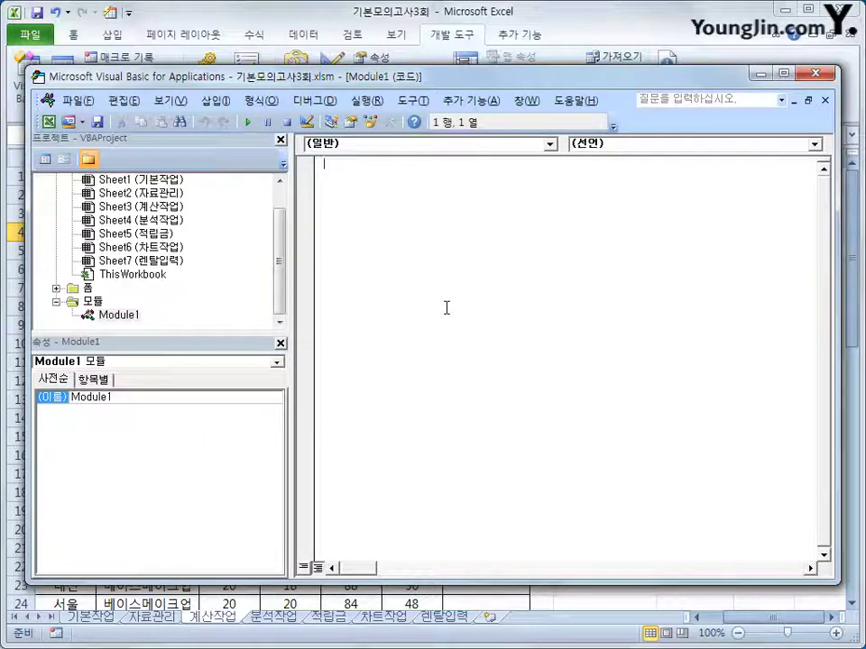
text(public)
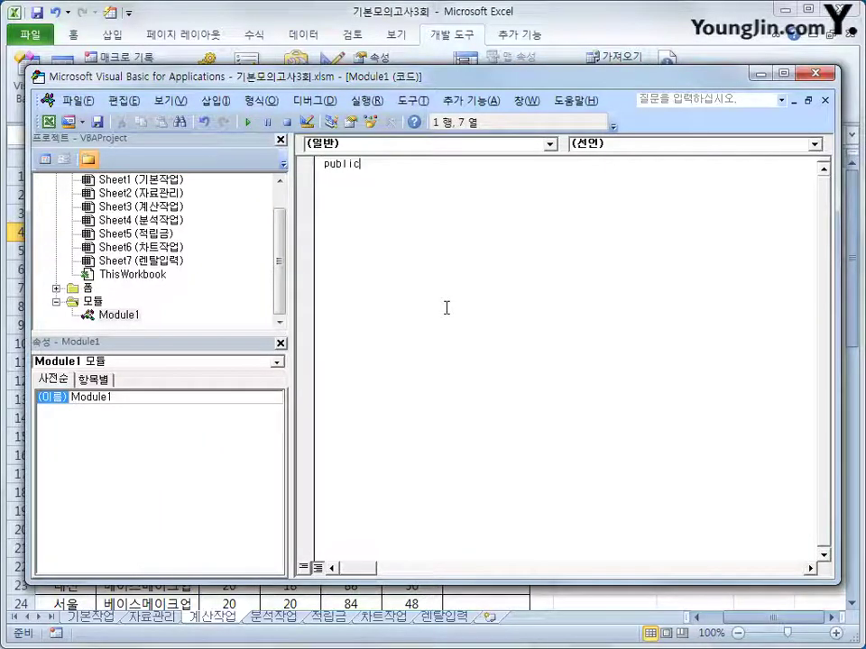
text( function fn)
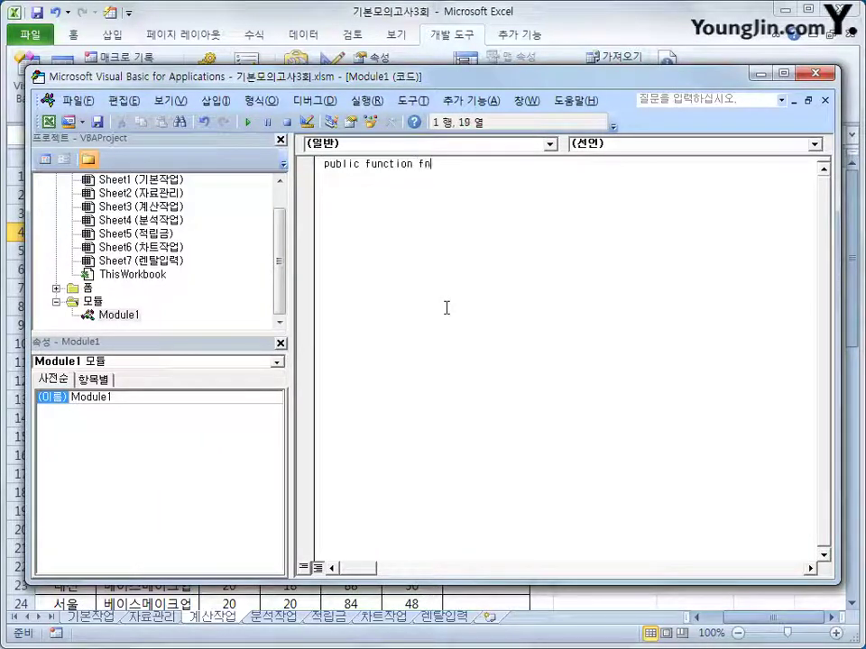
text(비고()
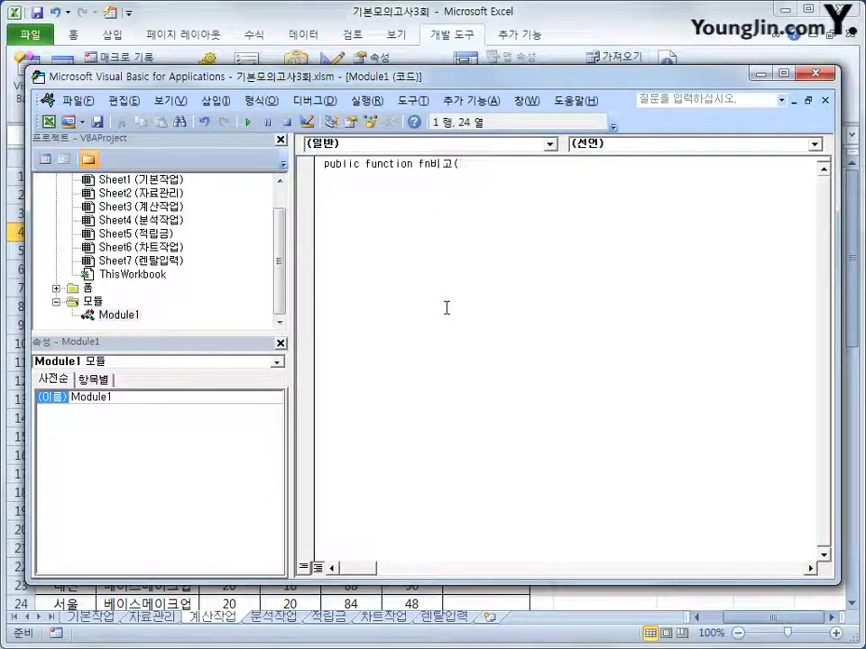
text(일사분기, )
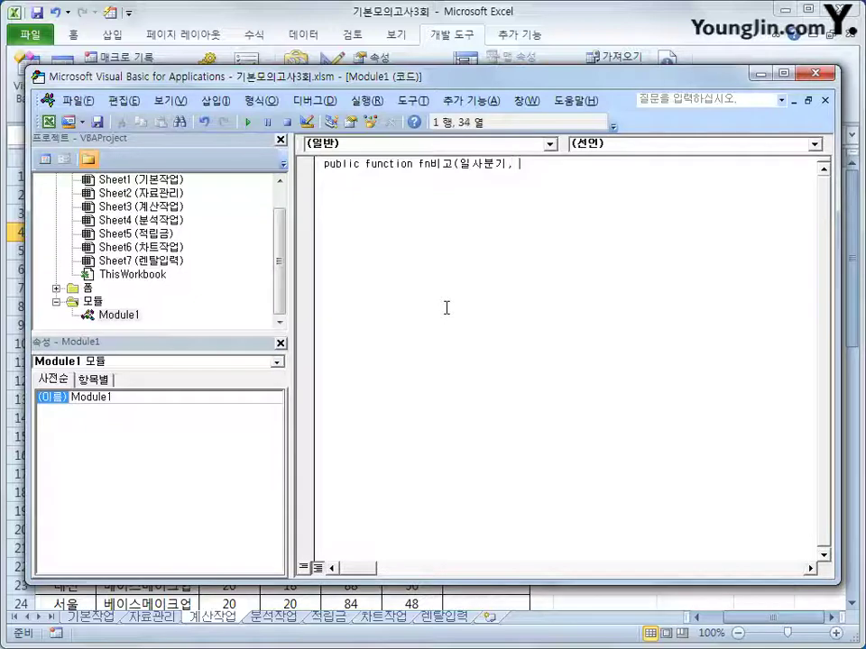
text(이사분기, ㅅ)
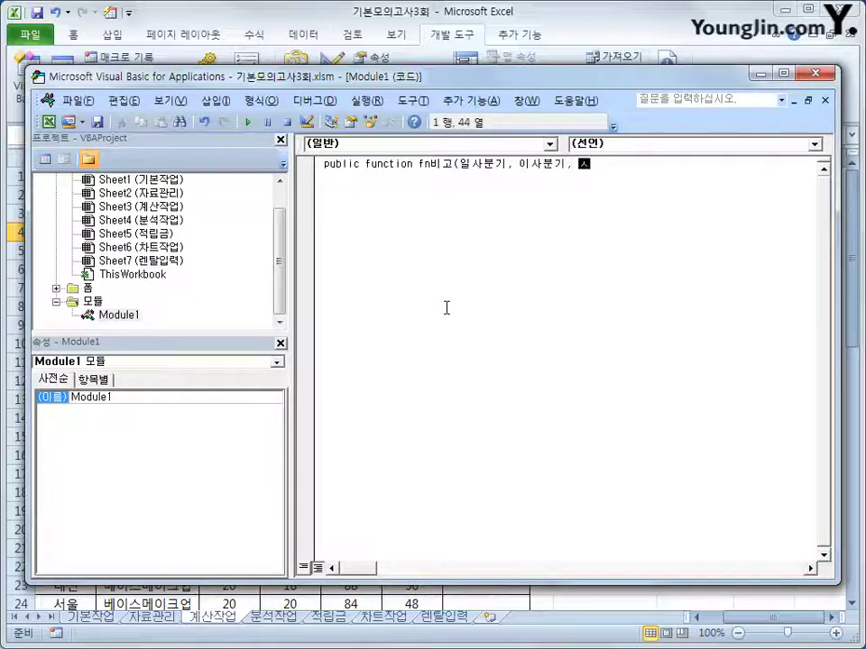
text(ㅏㅁ사분기, 사사)
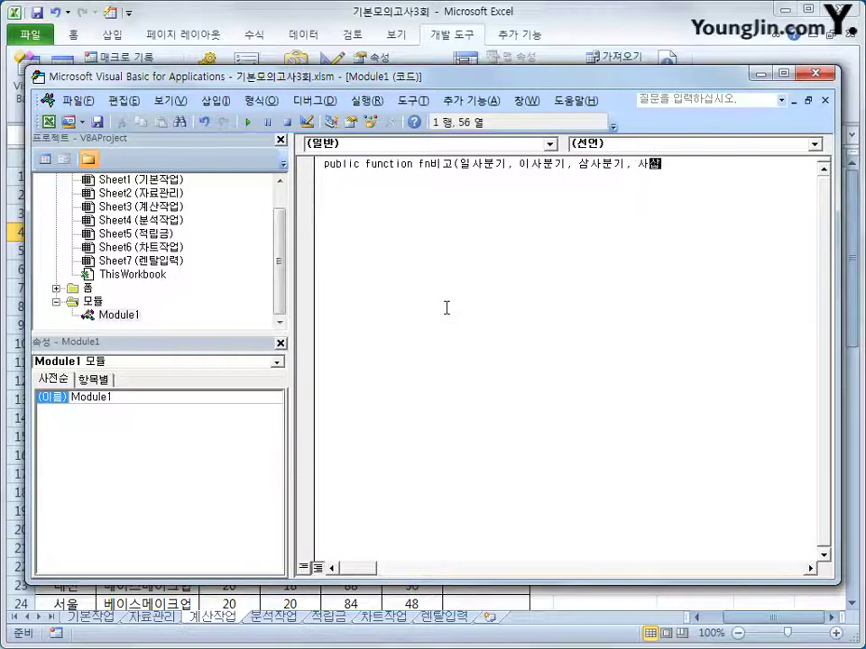
text(분기))
key(Return)
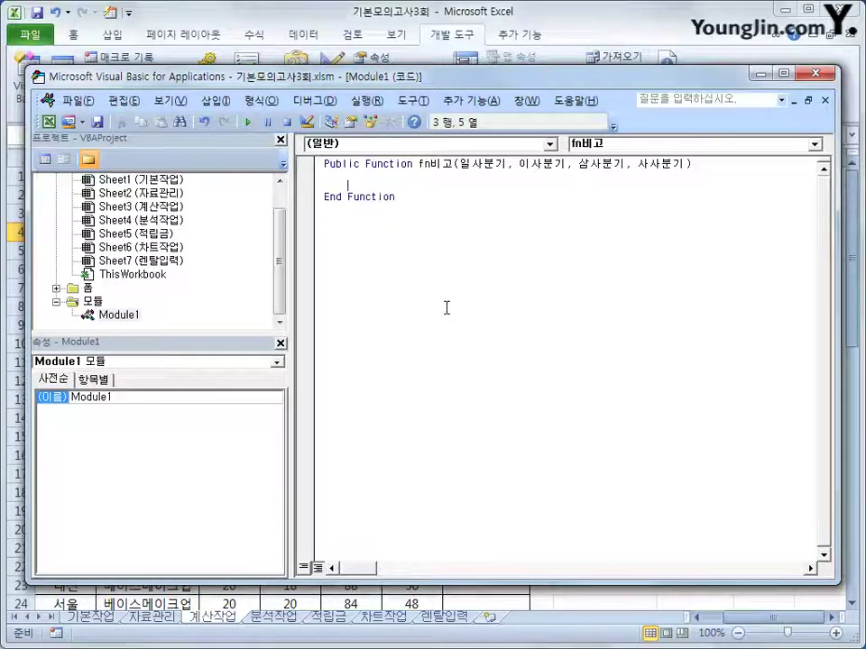
Add the If check for quarterly totals >= 200 that returns "우수업체"
text(if )
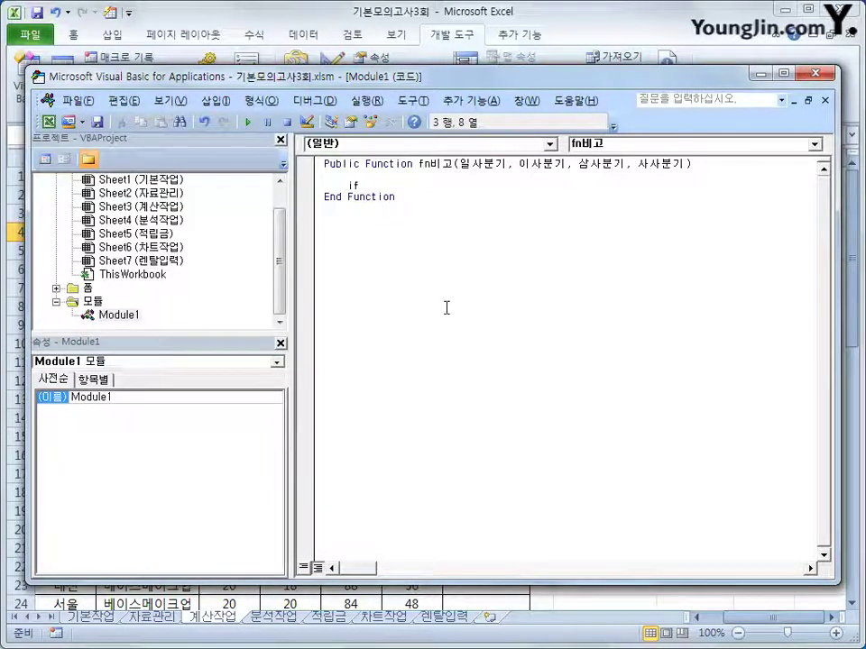
text(일사분기 )
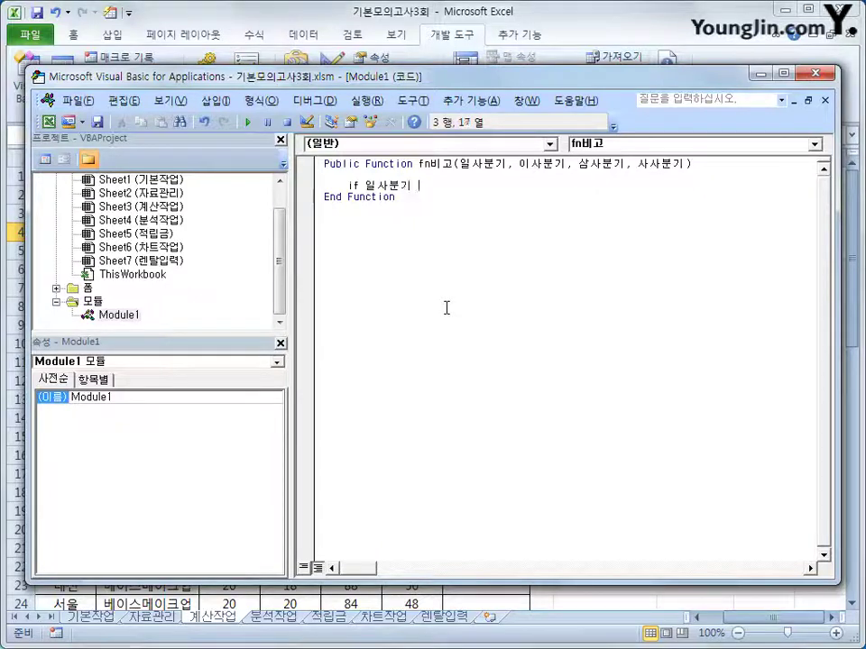
text(+ 이사분기 +)
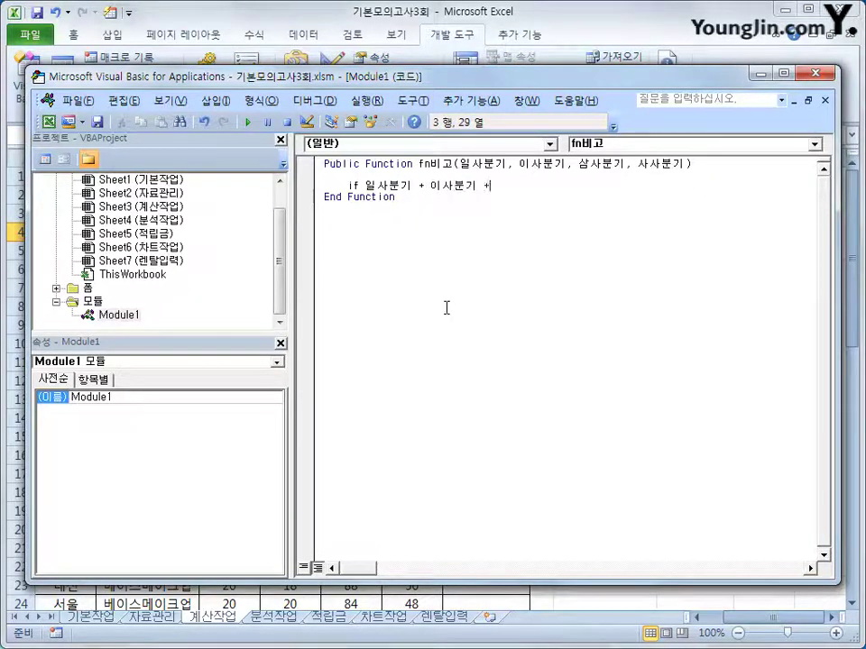
text( 삼사분기 + )
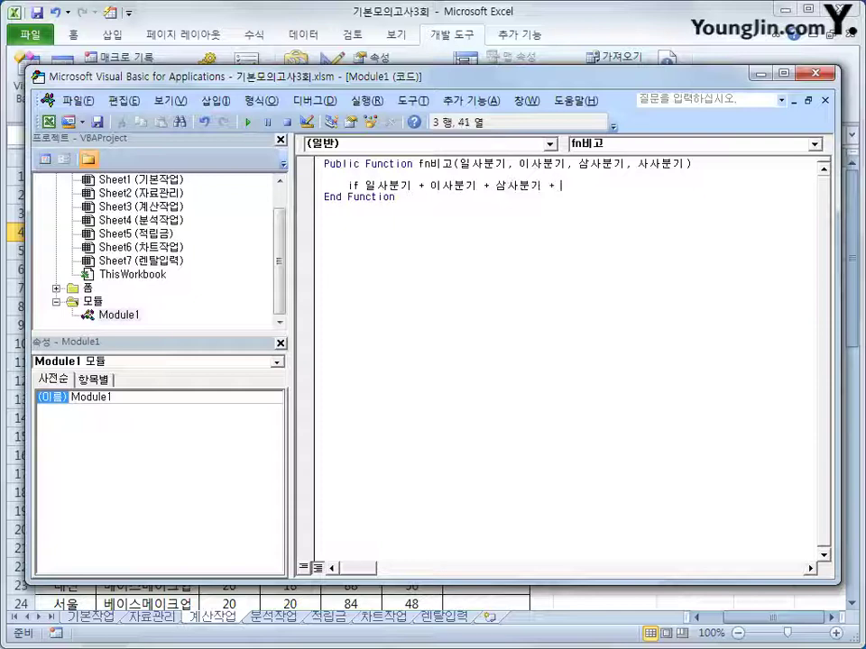
text(사사분기 )
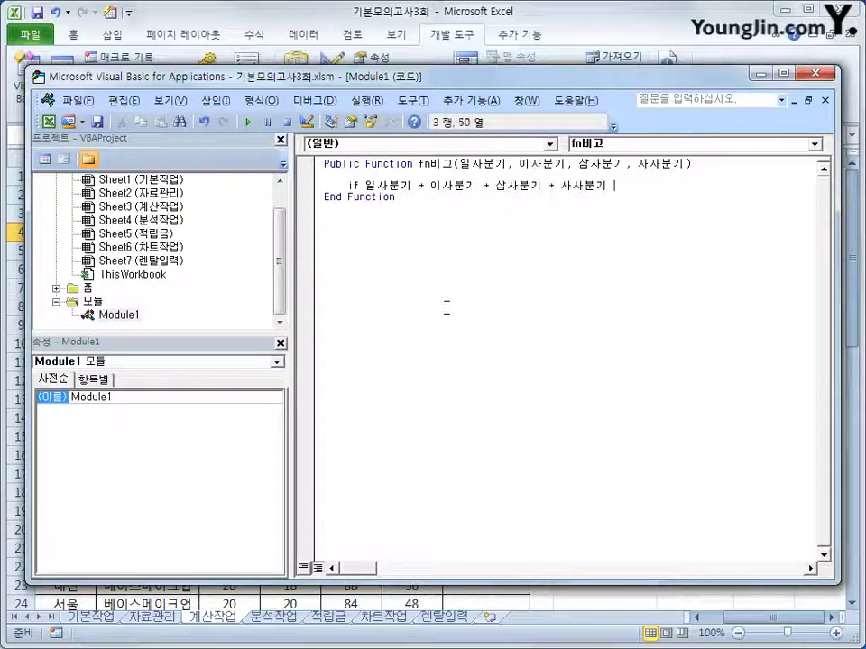
text(>=200)
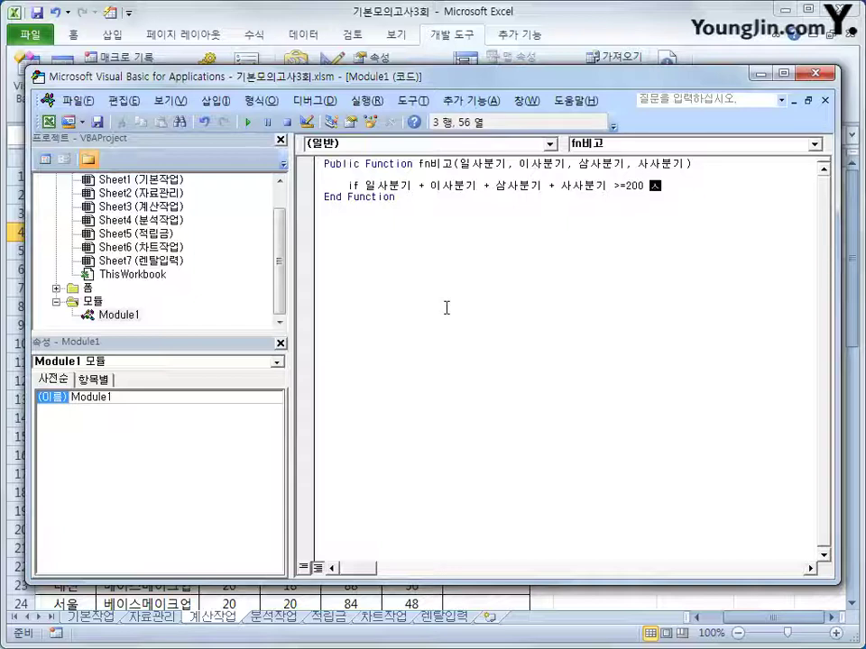
text( then)
key(Return)
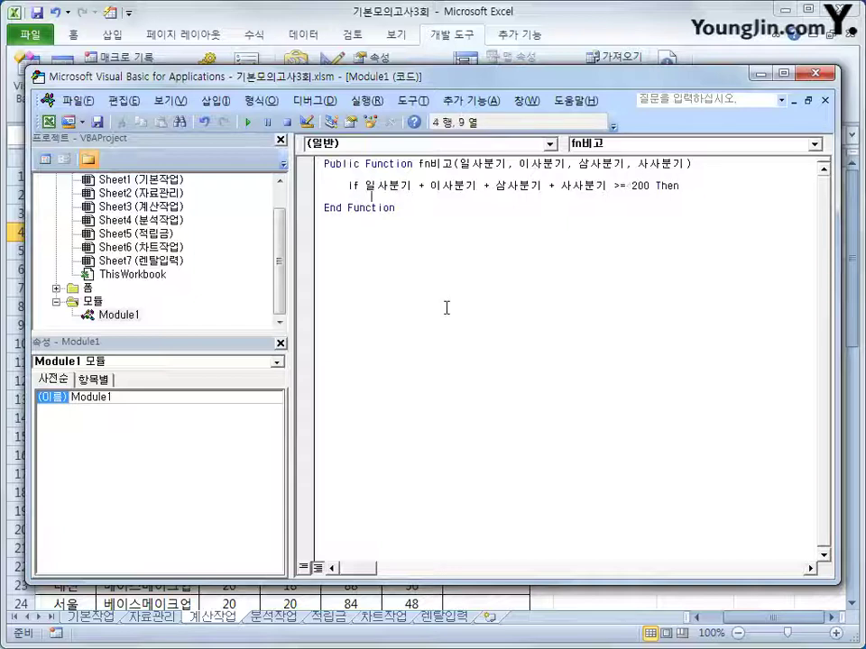
text(fn비고)
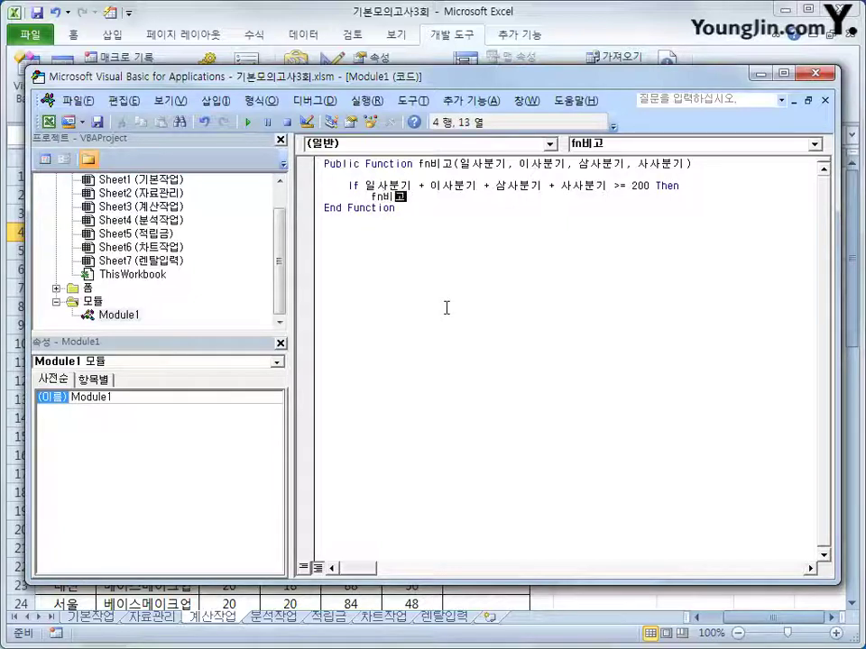
text( ="d)
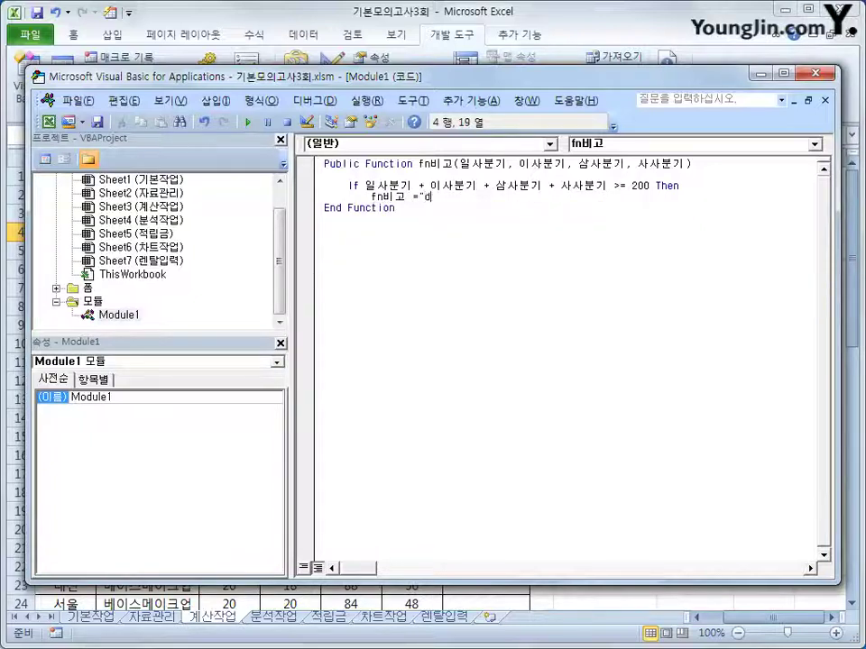
text(ntndj)
key(BackSpace)
key(BackSpace)
key(BackSpace)
key(BackSpace)
key(BackSpace)
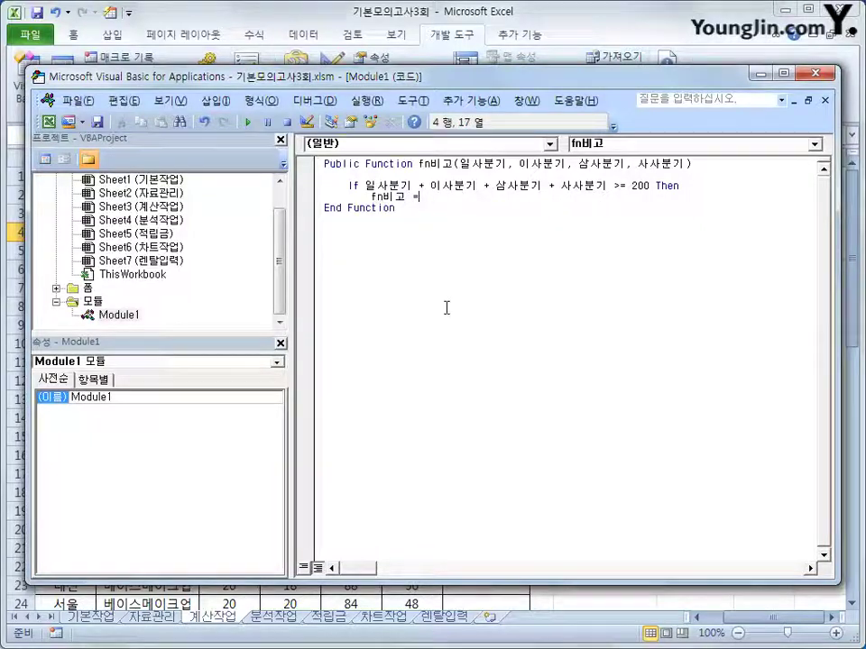
text("우수업체")
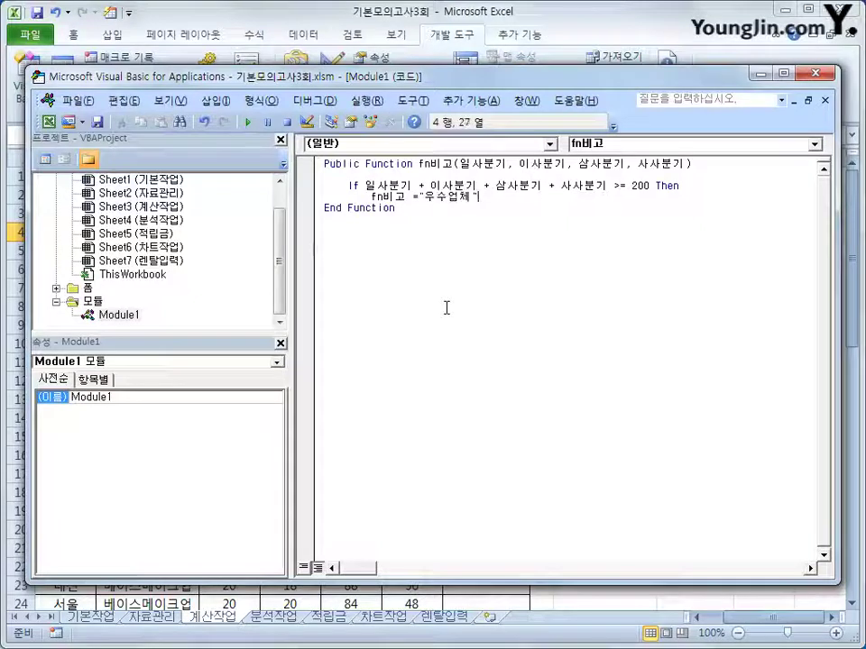
key(Return)
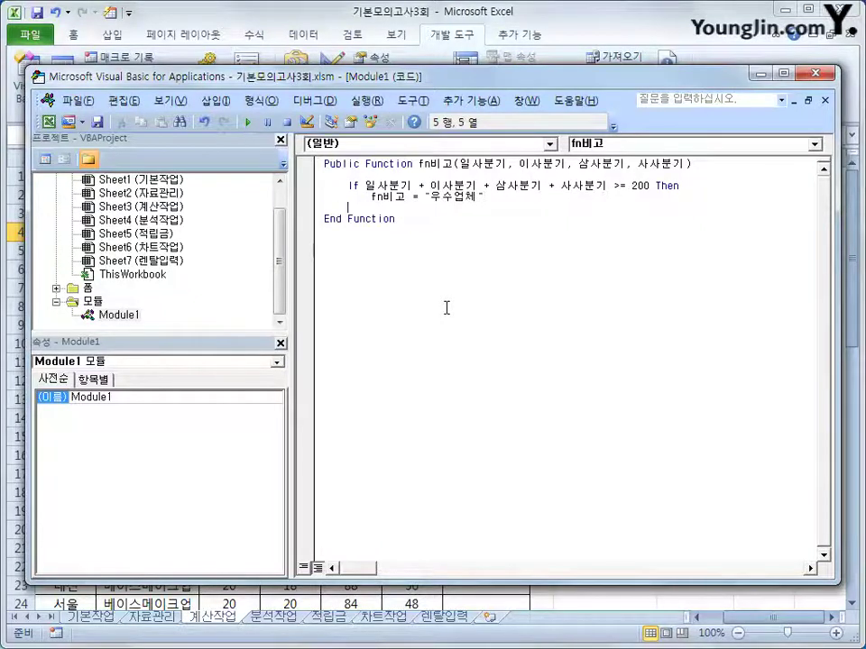
Add an Else branch returning "", End If, and close the VBA editor
key(BackSpace)
text(else)
key(Return)
key(Tab)
text(f)
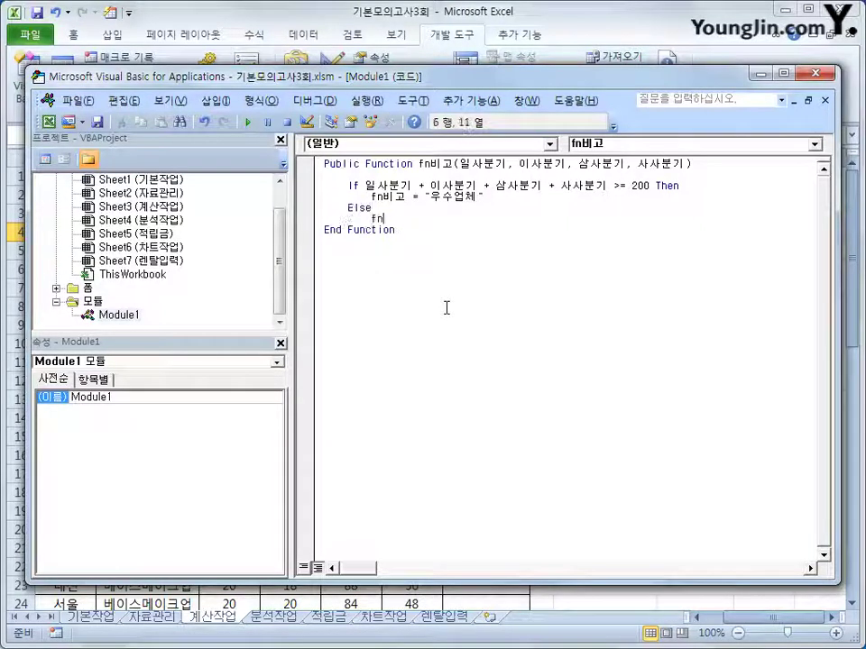
text(n비고 = )
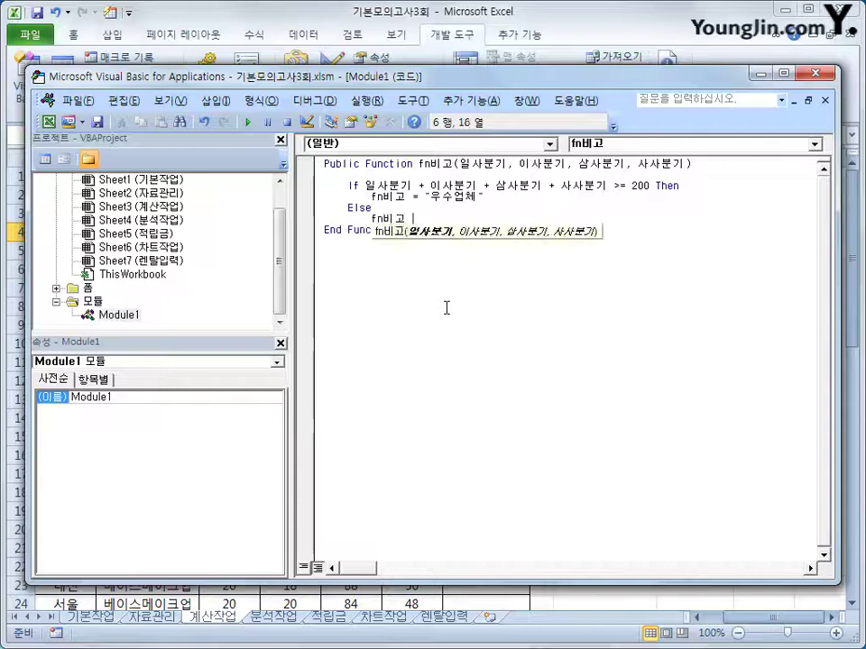
text("")
key(Return)
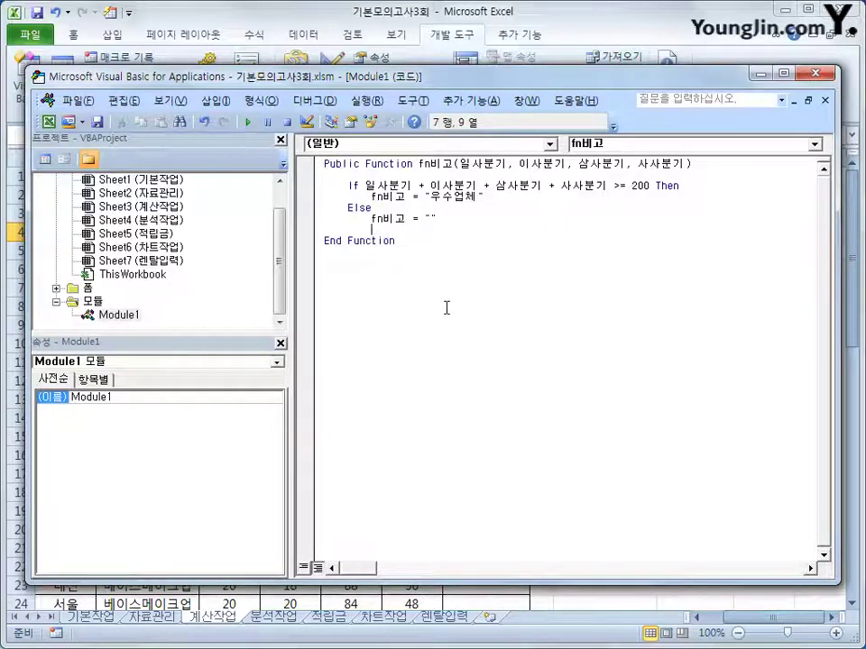
text(end i)
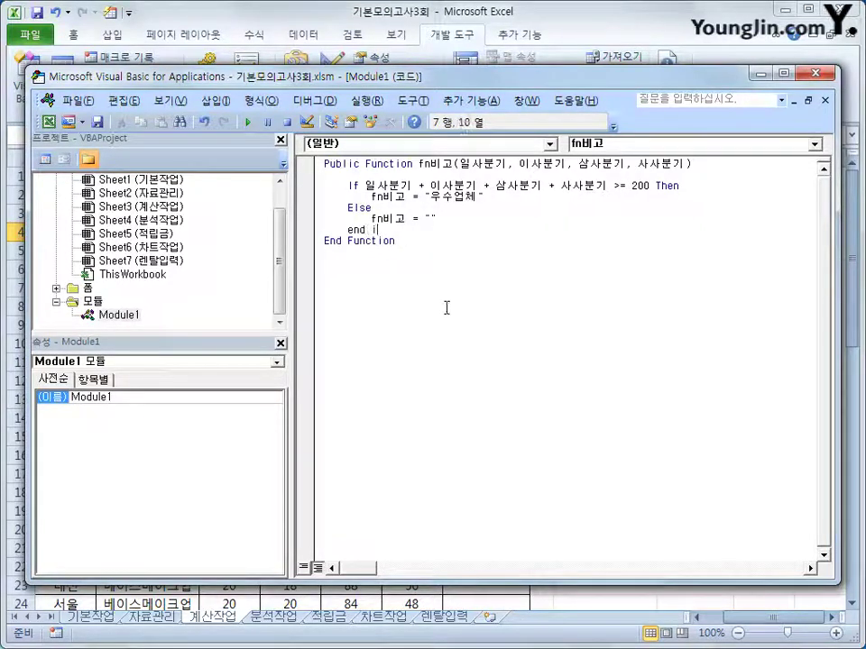
text(f)
key(Return)
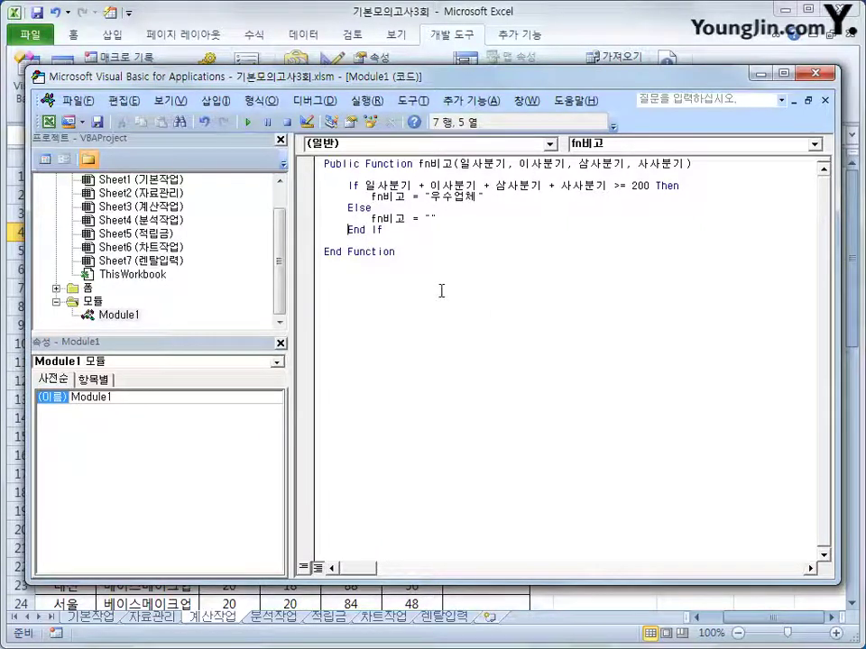
click(801, 74)
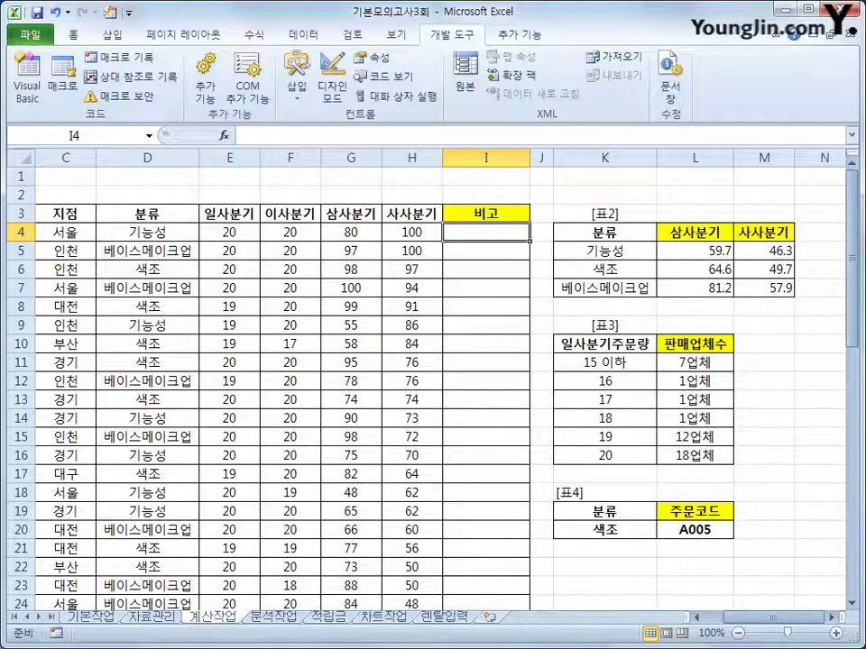
Enter =fn비고(E4,F4,G4,H4) in I4 and fill it down the 비고 column
click(222, 135)
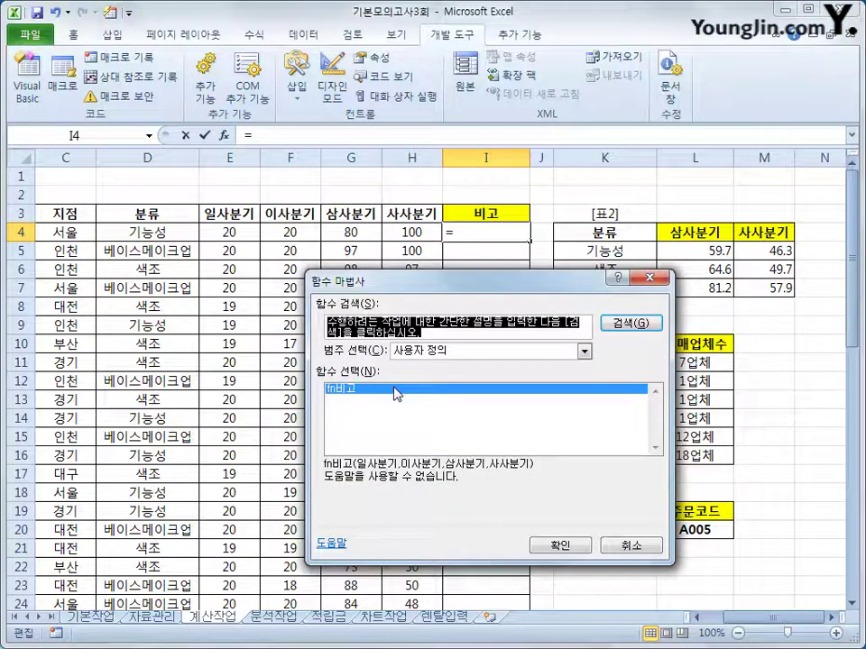
click(559, 544)
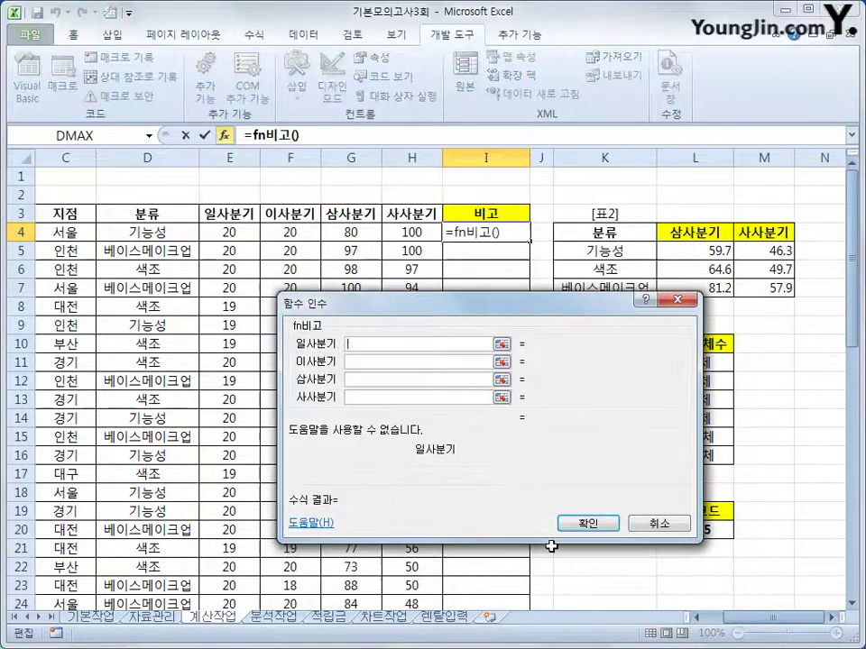
click(229, 231)
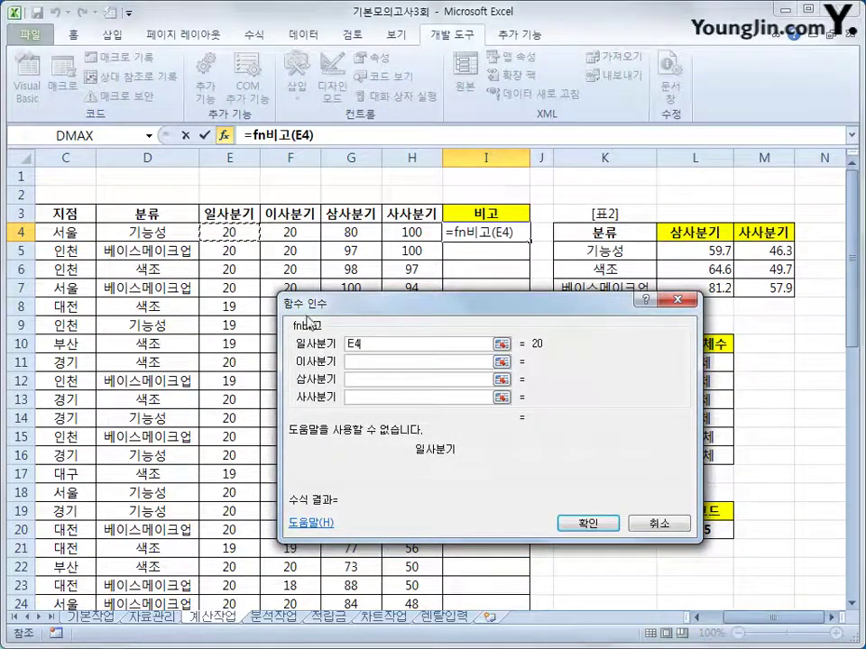
click(350, 362)
click(289, 231)
click(318, 380)
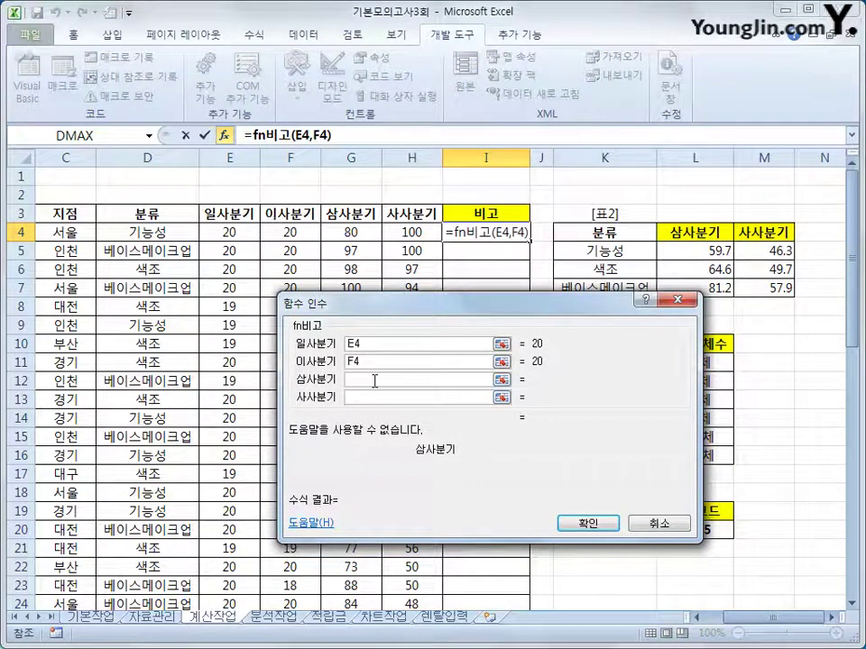
click(334, 232)
click(360, 398)
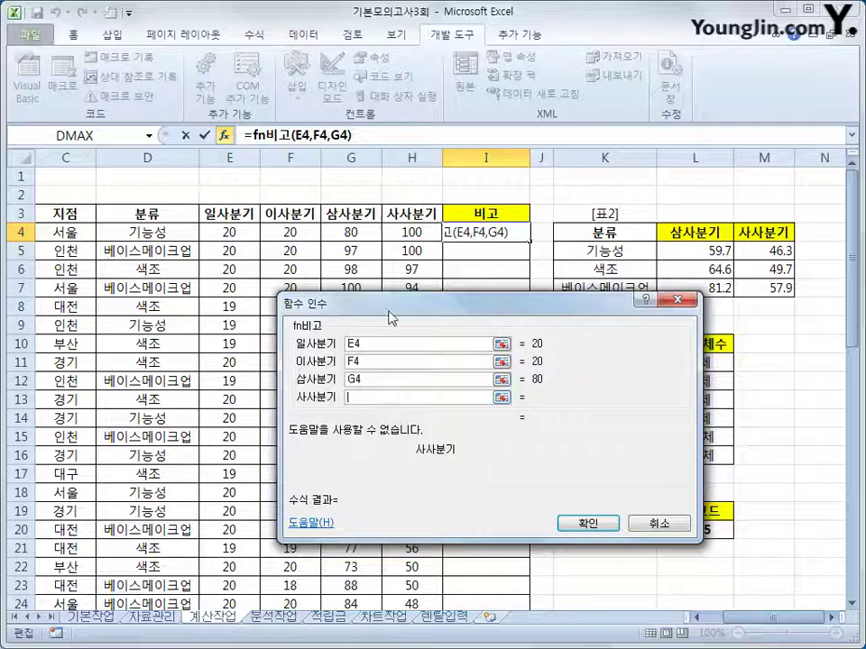
click(394, 232)
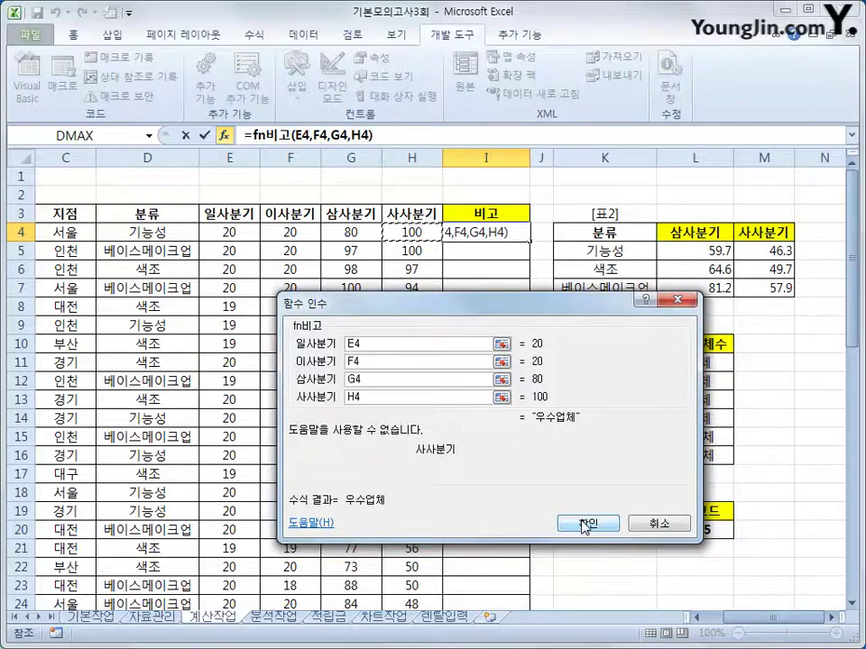
click(579, 522)
double_click(529, 241)
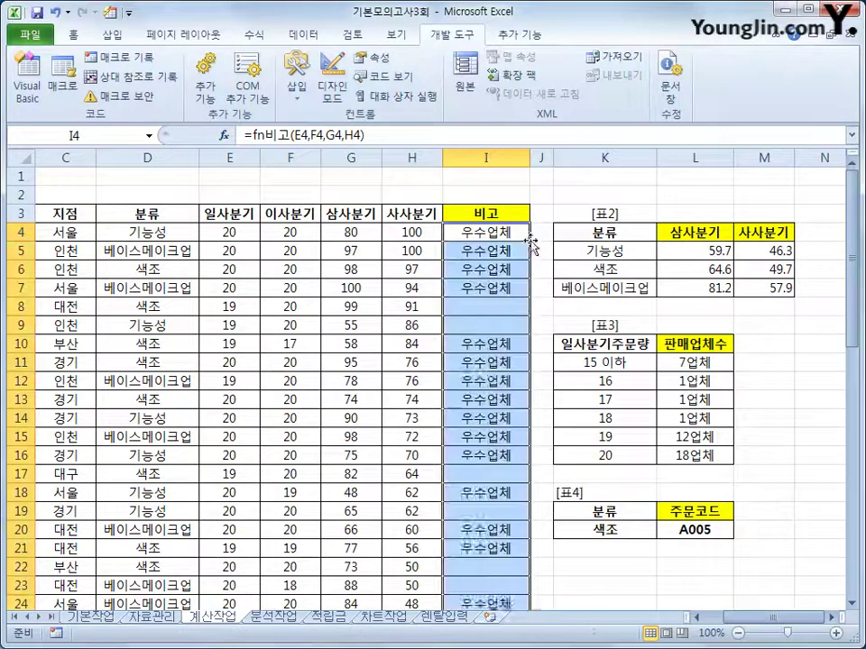
scroll(492, 419, down, 6)
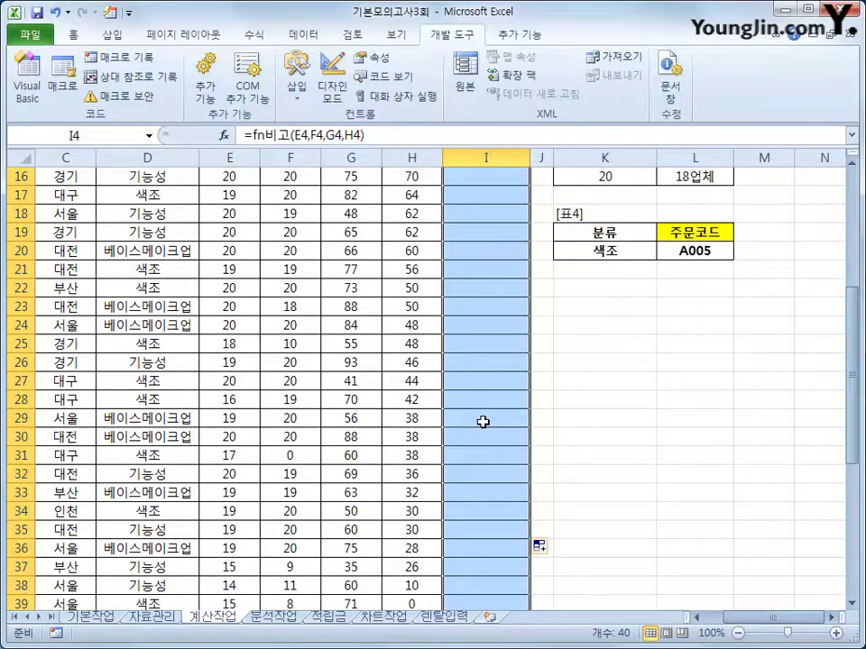
scroll(460, 420, down, 2)
scroll(458, 419, up, 8)
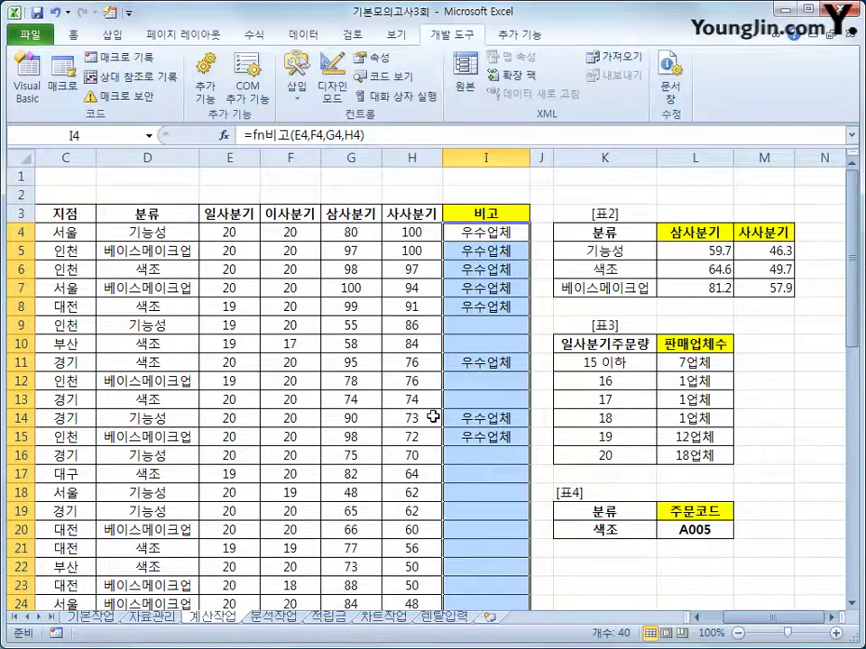
scroll(434, 417, down, 8)
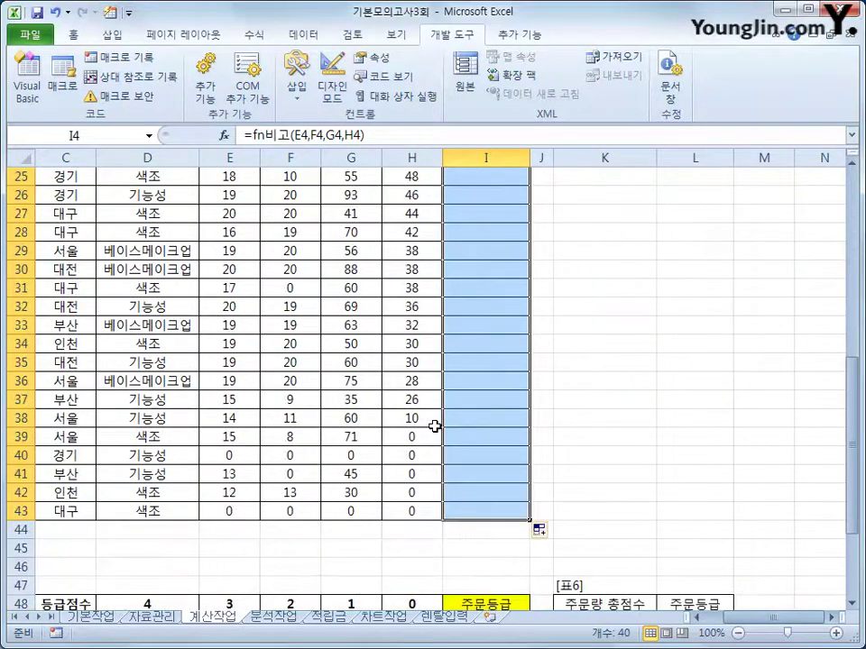
scroll(434, 426, up, 6)
scroll(434, 426, down, 9)
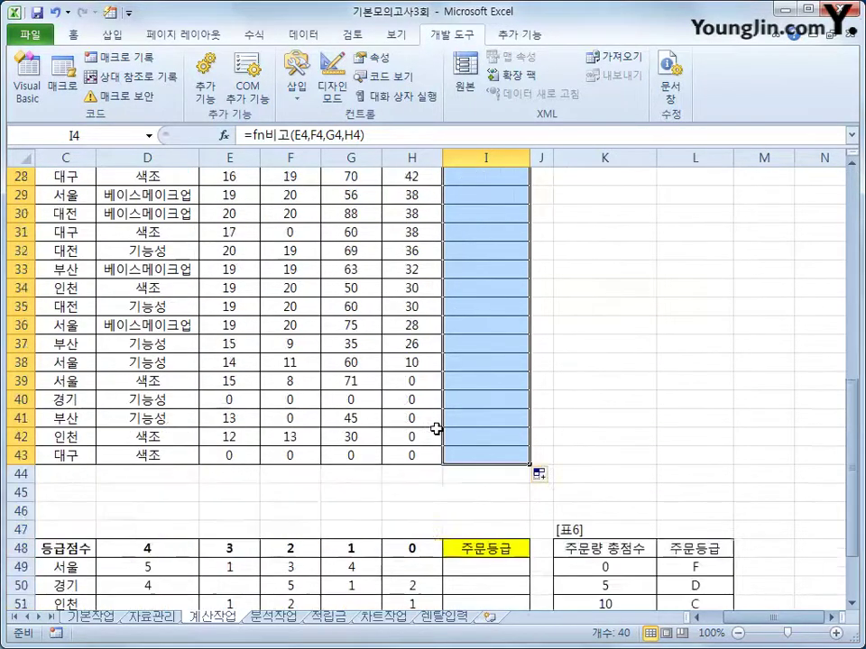
click(462, 457)
scroll(463, 463, down, 3)
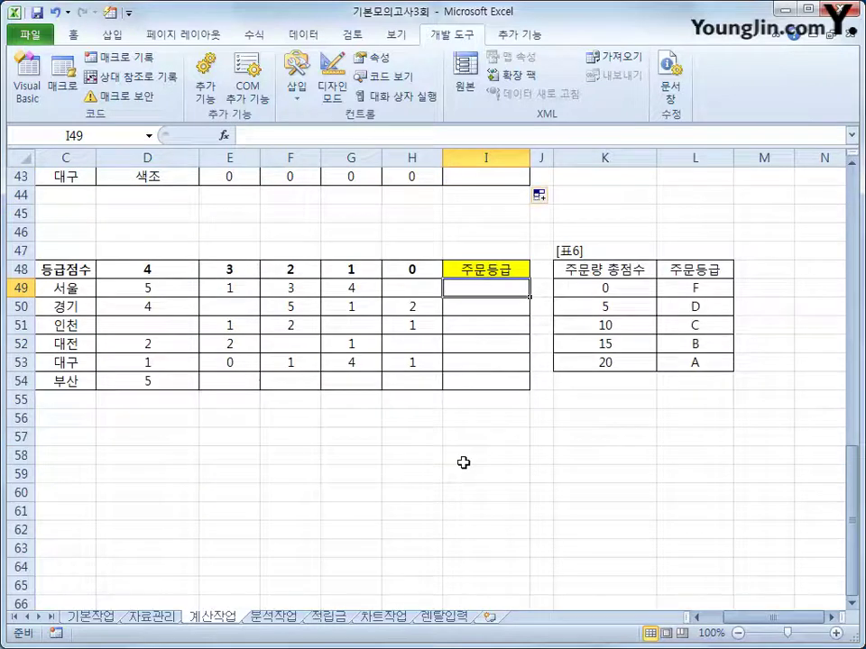
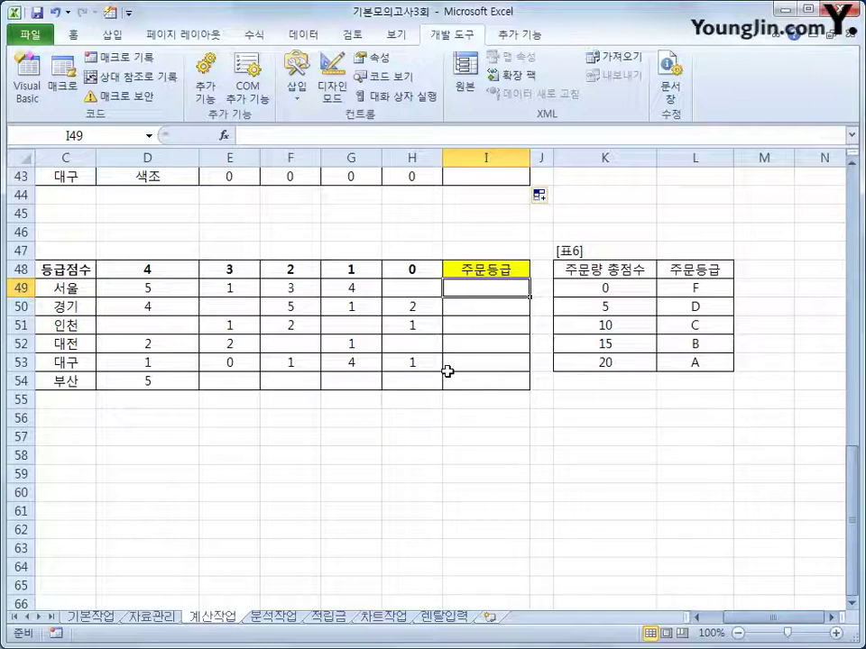
Enter =SUMPRODUCT(D49:H49,$D$48:$H$48) in I49 to compute the first weighted order score
click(174, 291)
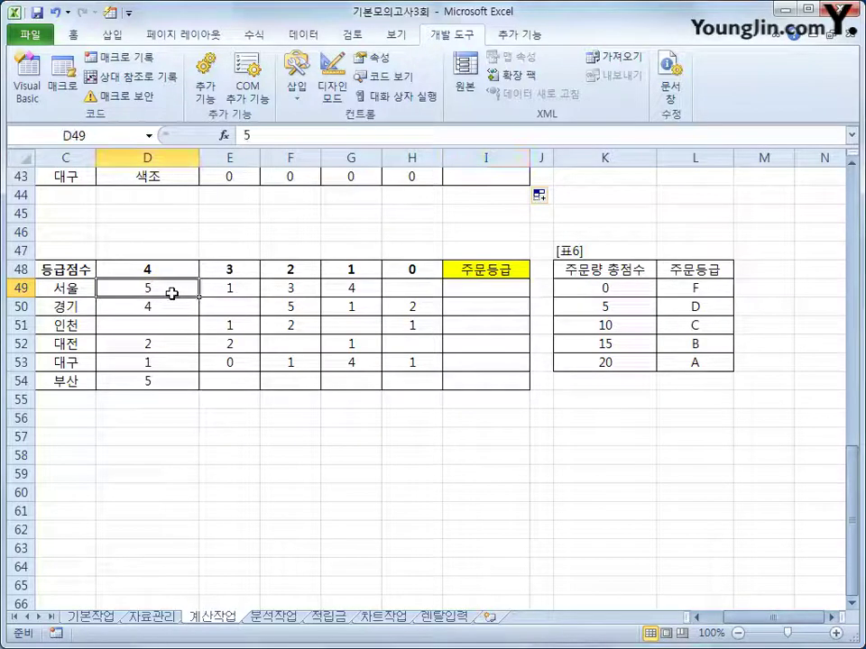
click(470, 298)
click(471, 294)
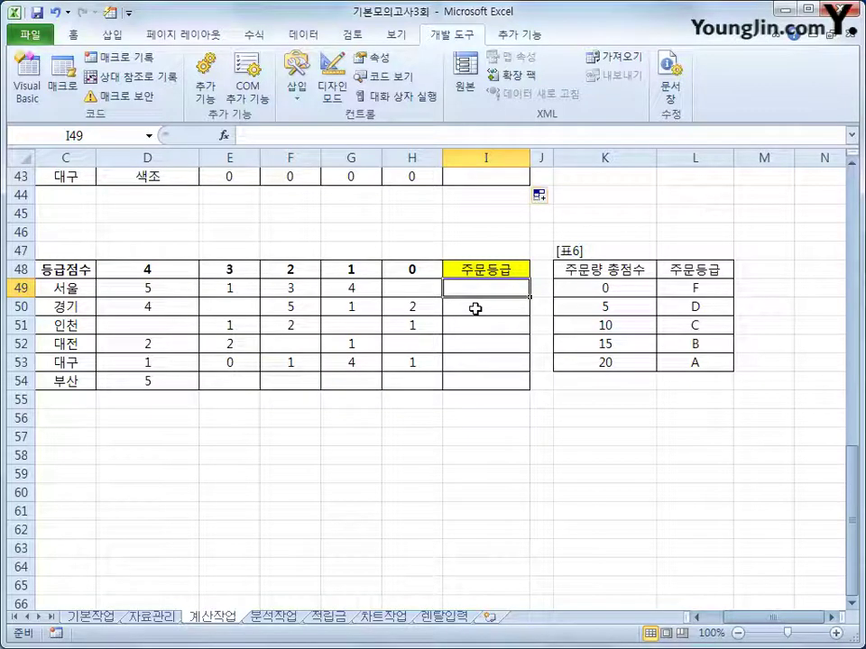
text(=sum)
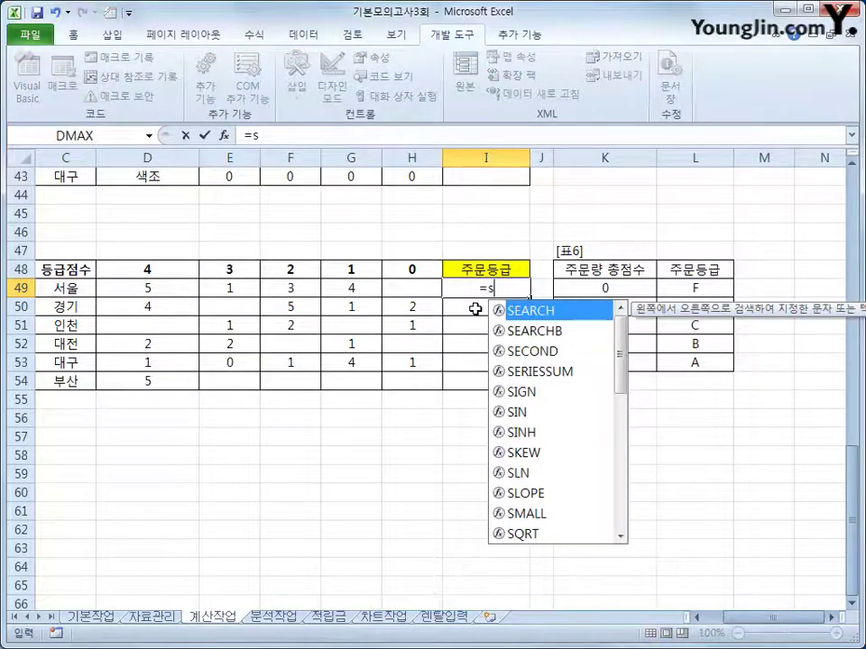
key(Down)
key(Down)
key(Down)
key(Tab)
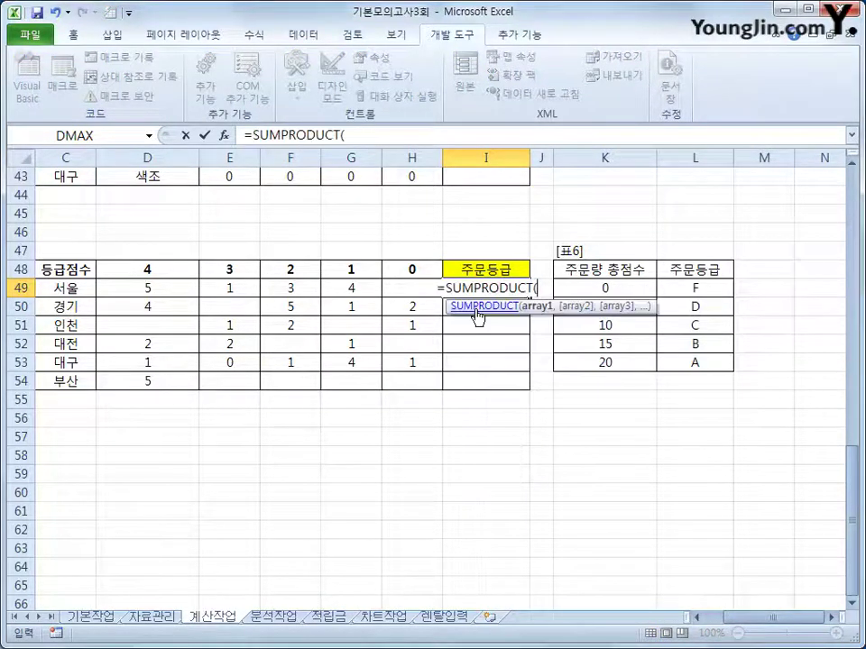
drag(139, 292, 385, 287)
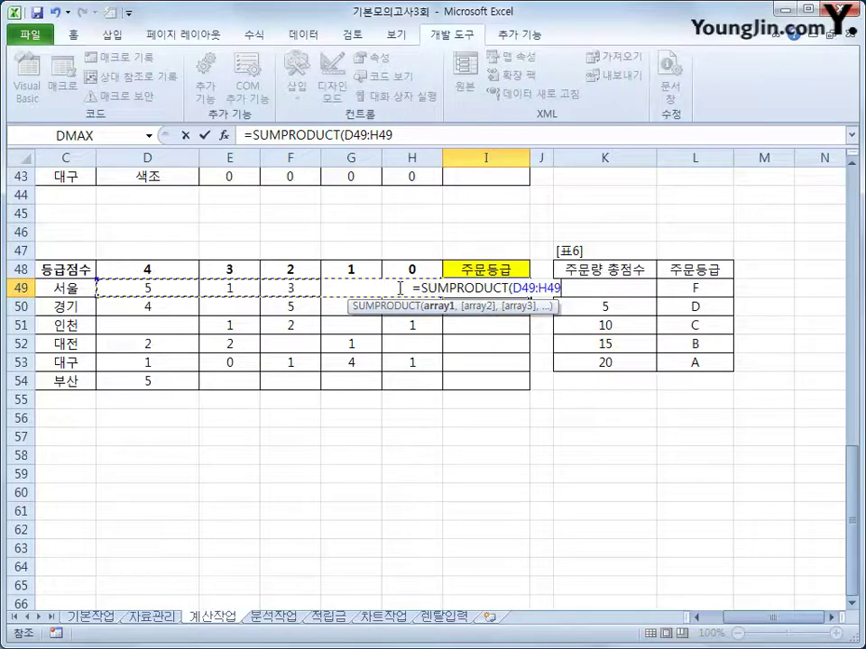
text(,)
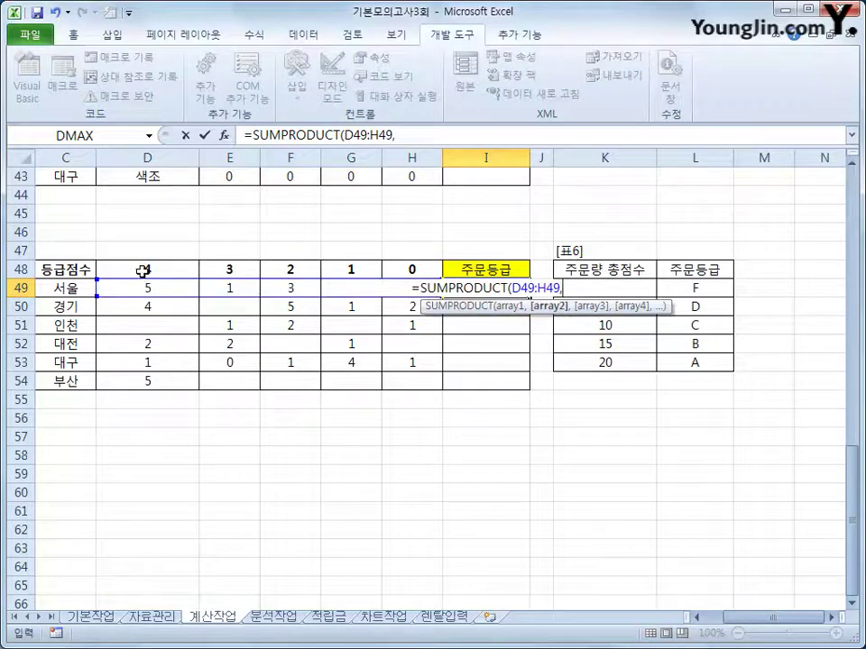
drag(142, 270, 388, 272)
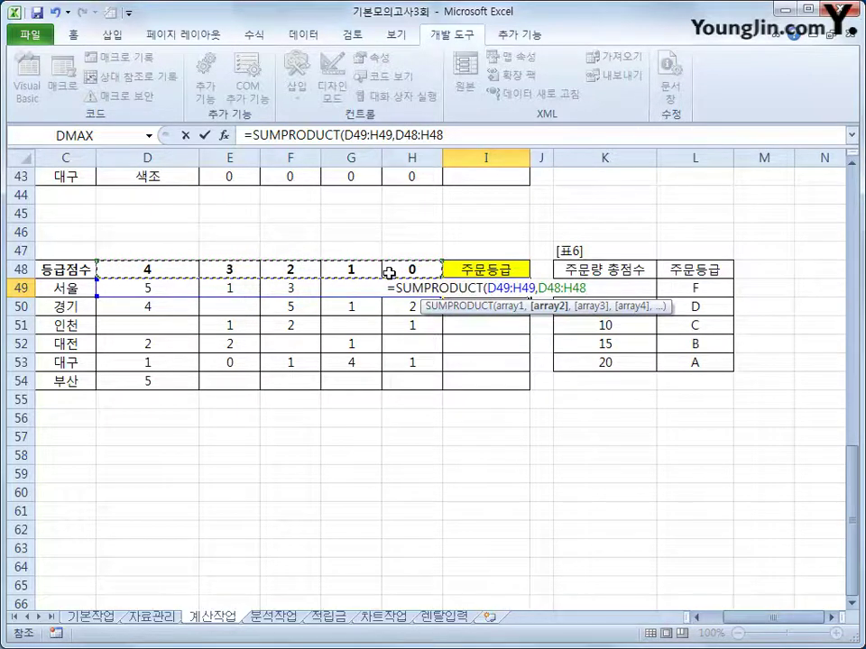
key(F4)
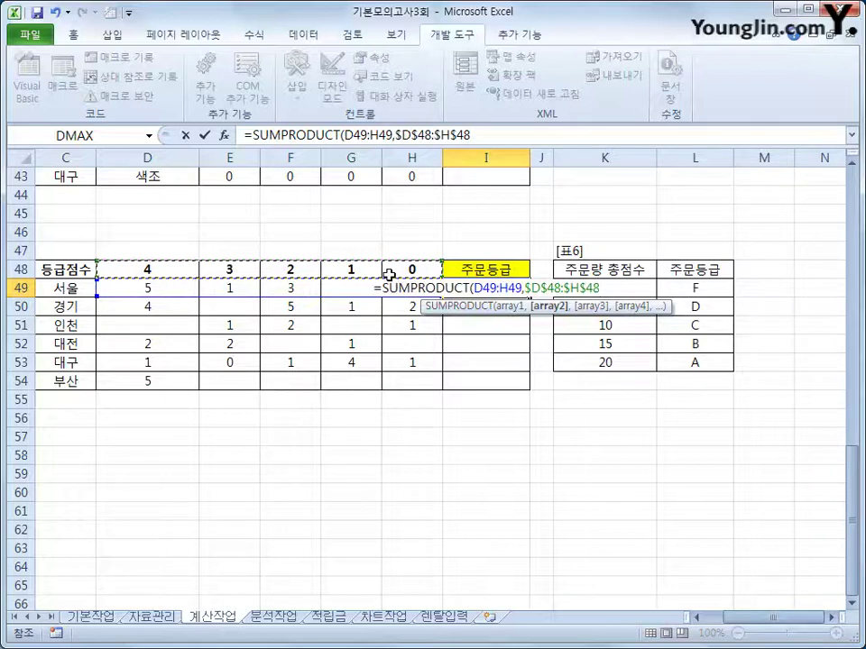
text())
key(Return)
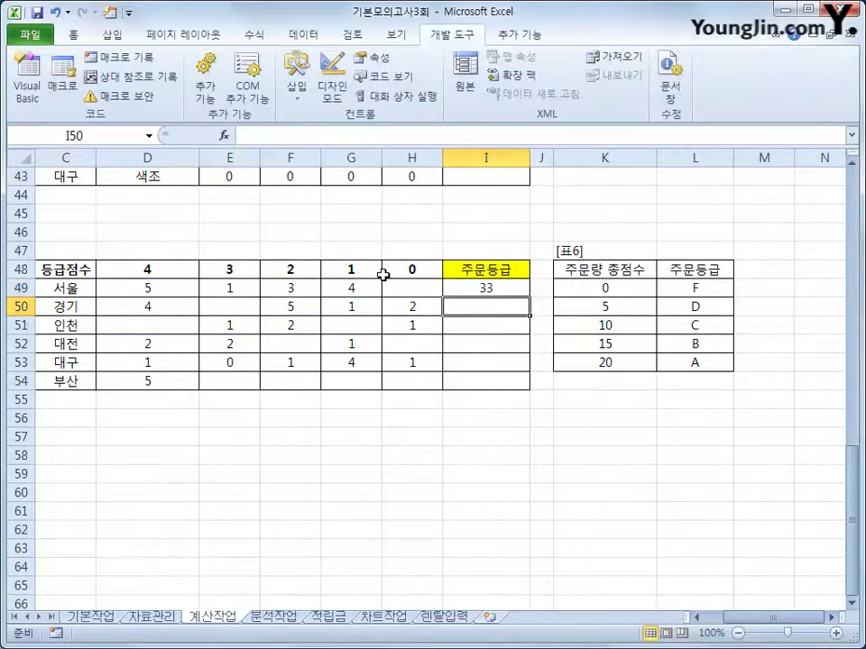
Fill the score formula down to I54, giving 33, 27, 7, 15, 10, 20
click(486, 287)
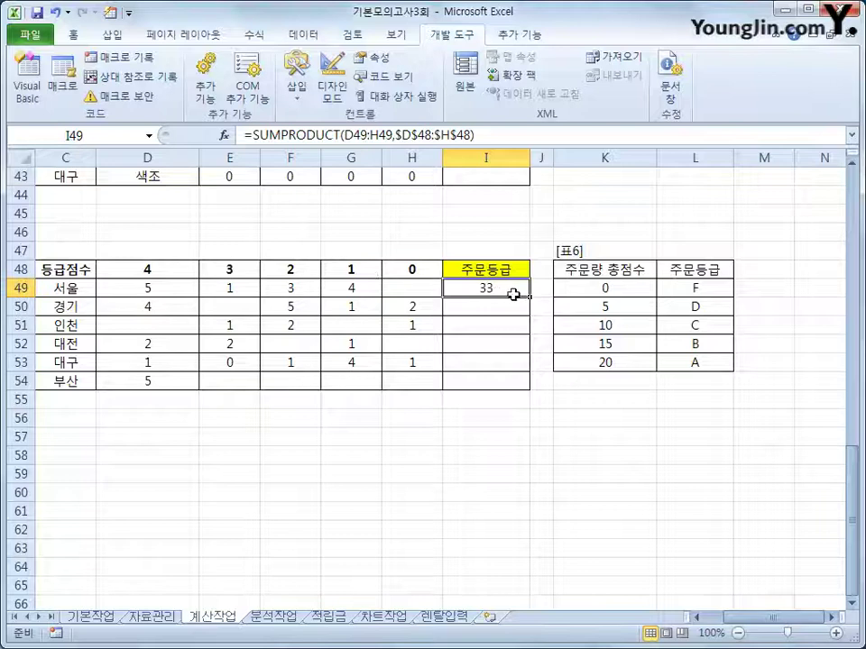
drag(529, 299, 525, 396)
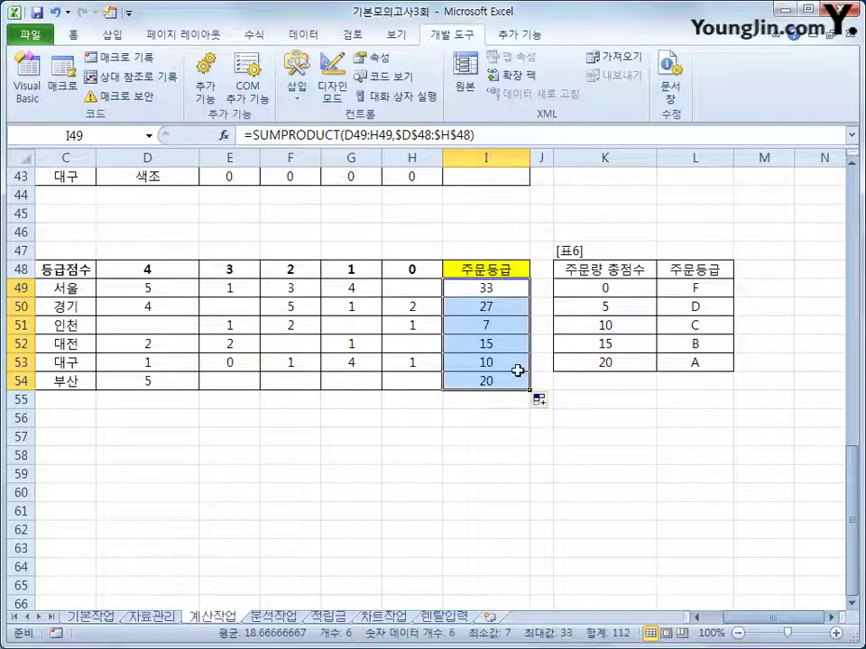
click(488, 290)
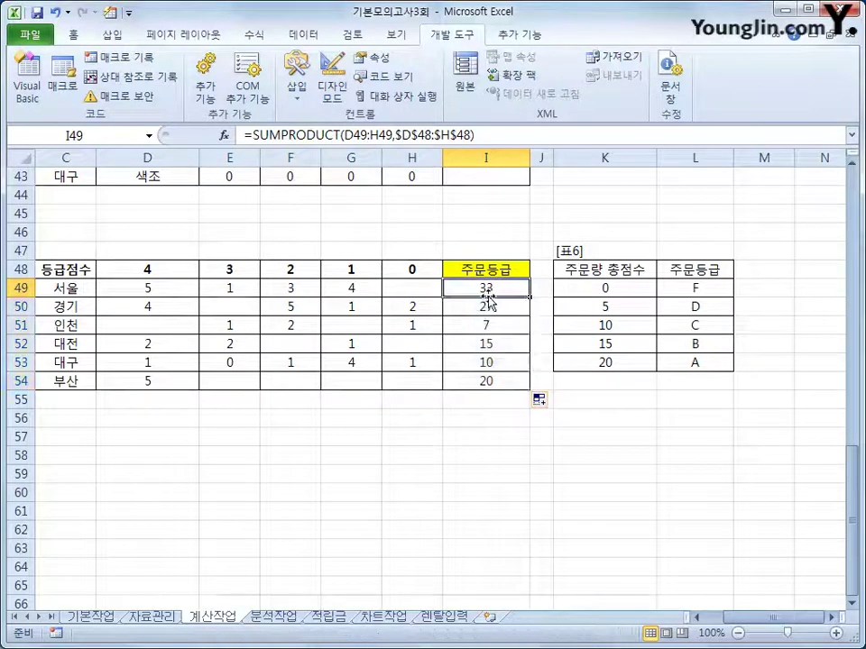
drag(604, 288, 686, 360)
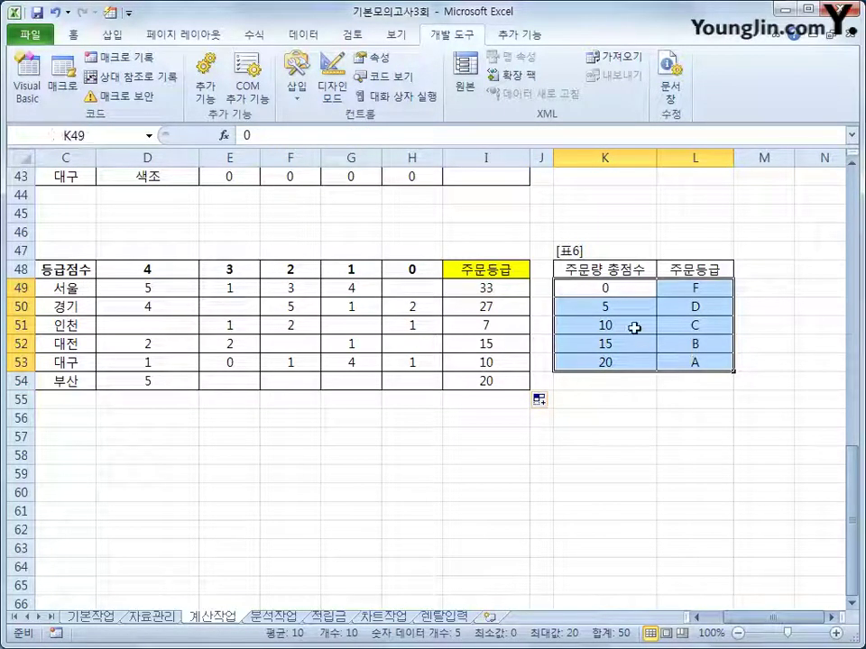
Highlight the K49:L53 grade table of score thresholds and grade letters
drag(604, 289, 624, 369)
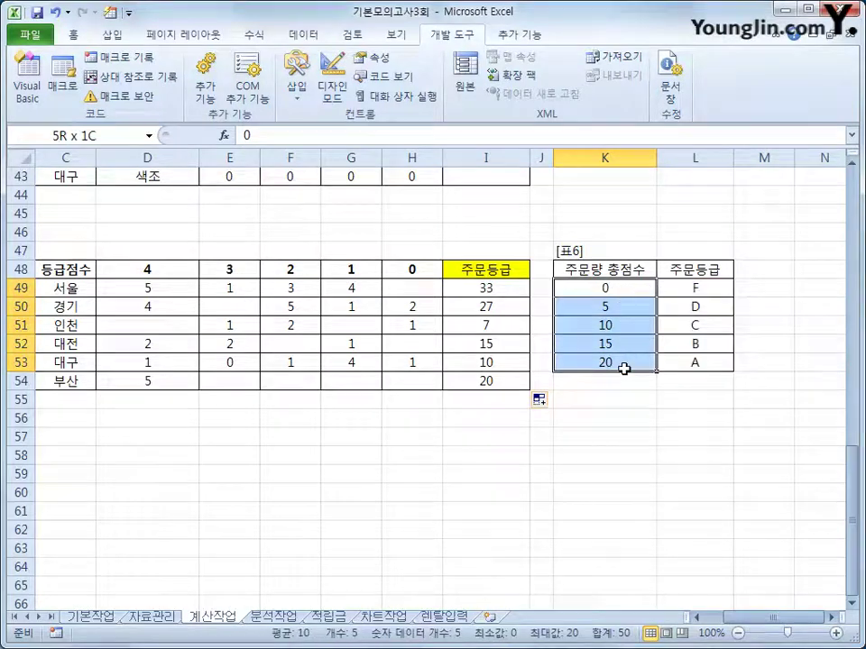
drag(675, 292, 686, 364)
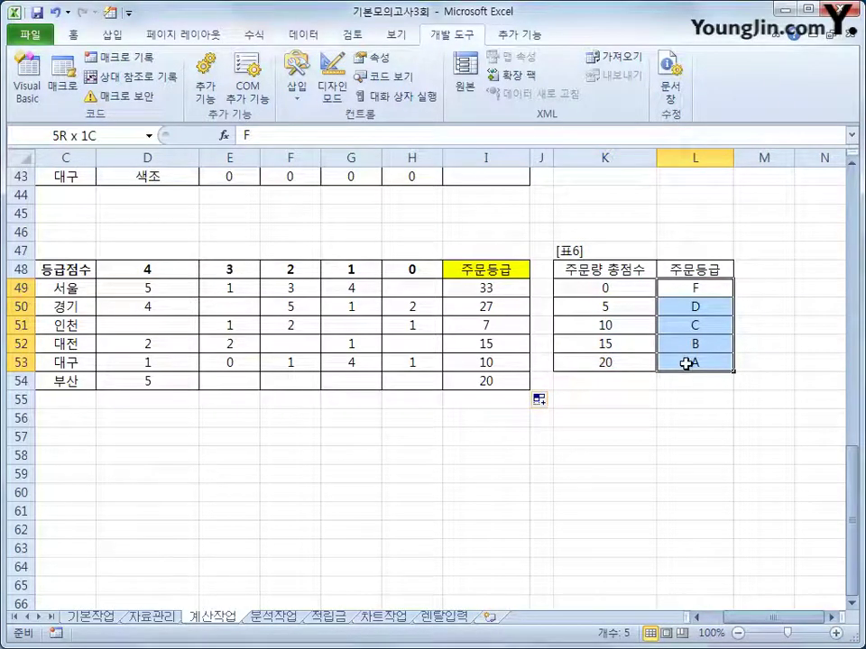
click(493, 288)
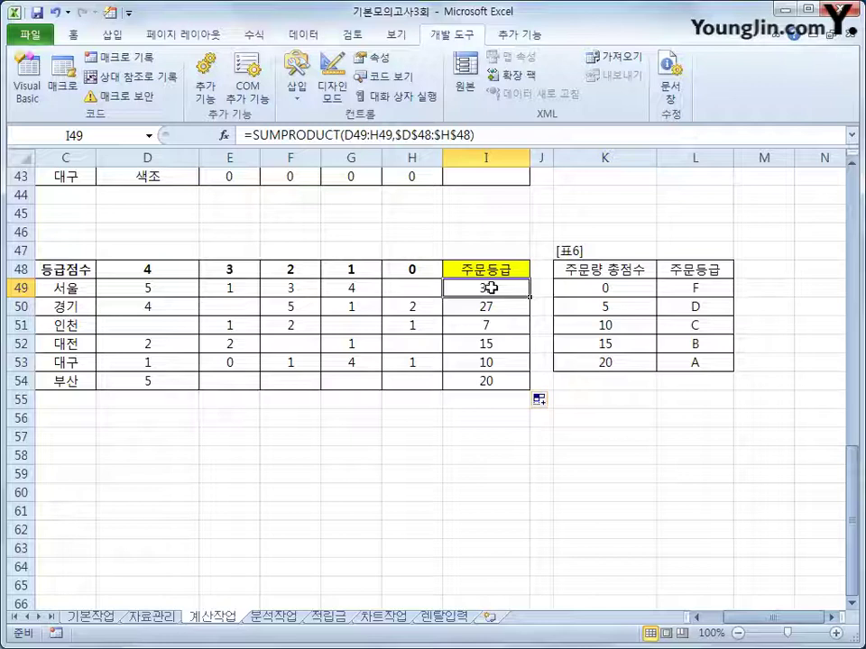
drag(606, 288, 668, 361)
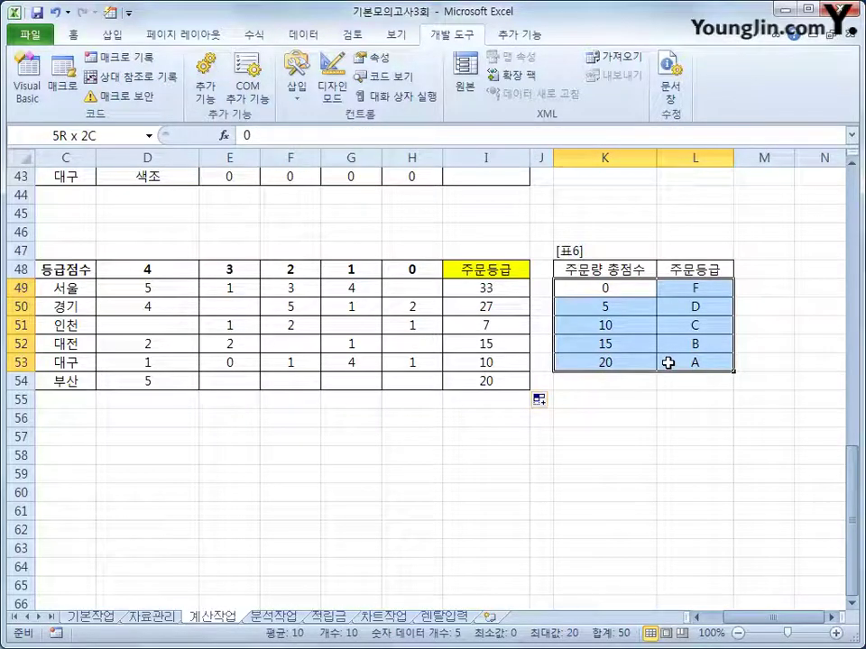
drag(668, 362, 668, 361)
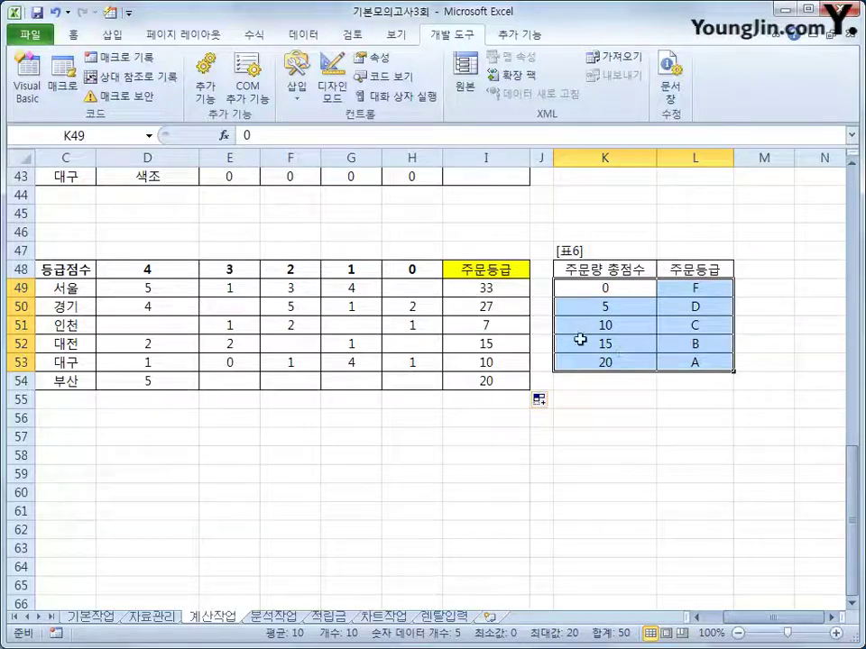
click(497, 285)
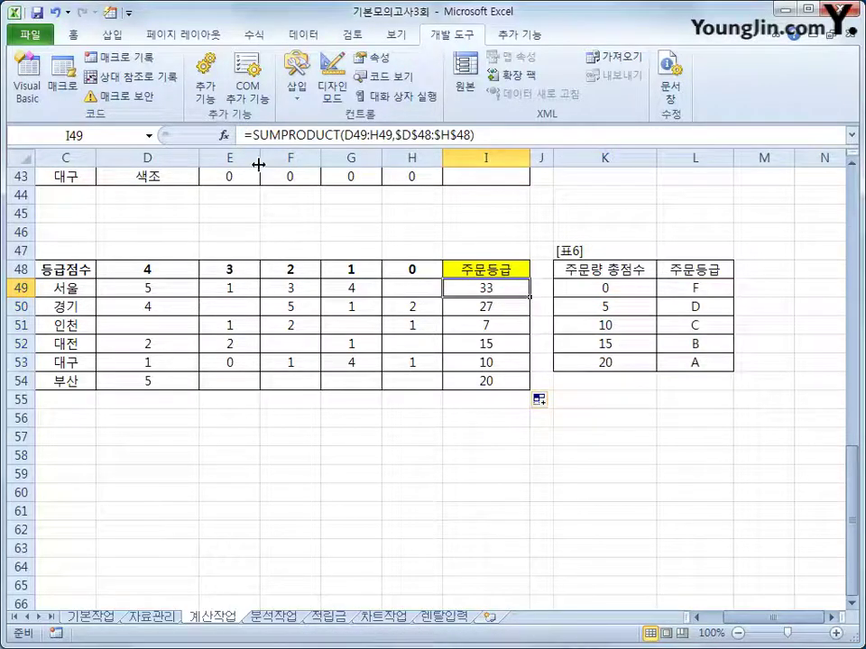
Wrap I49's score in =VLOOKUP(SUMPRODUCT(...),$K$49:$L$53,2) to return a letter grade
click(253, 134)
text(vl)
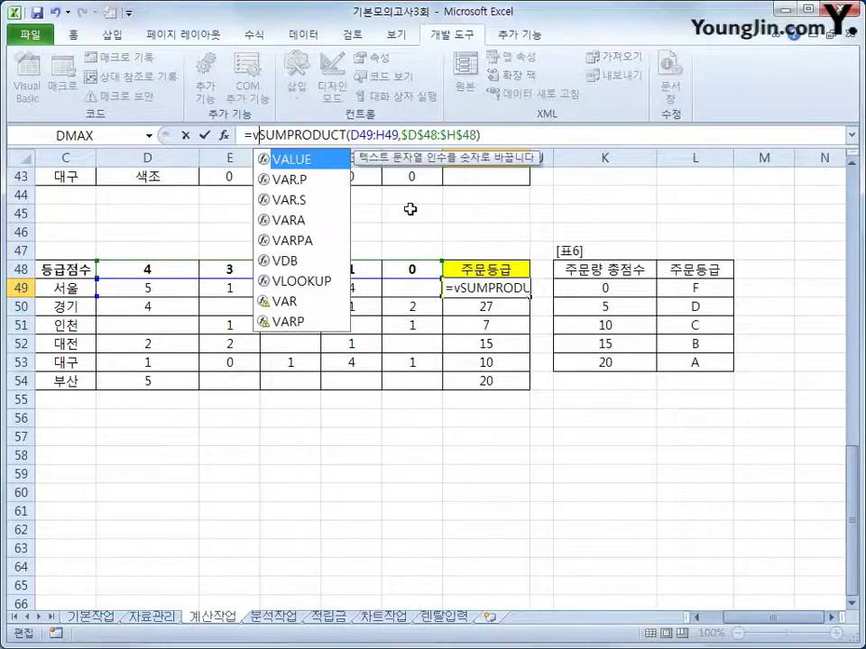
key(Tab)
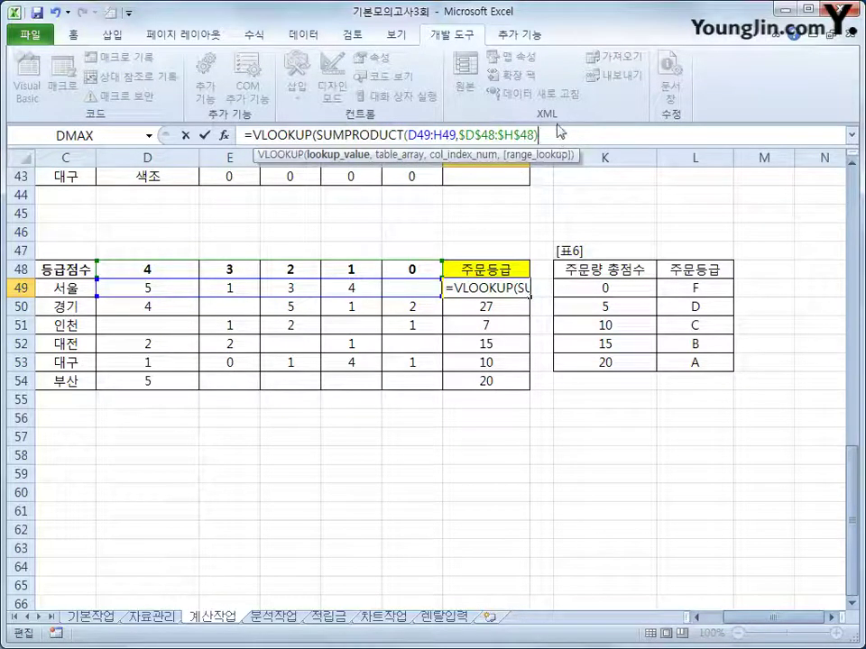
text(,)
click(609, 290)
drag(609, 289, 663, 362)
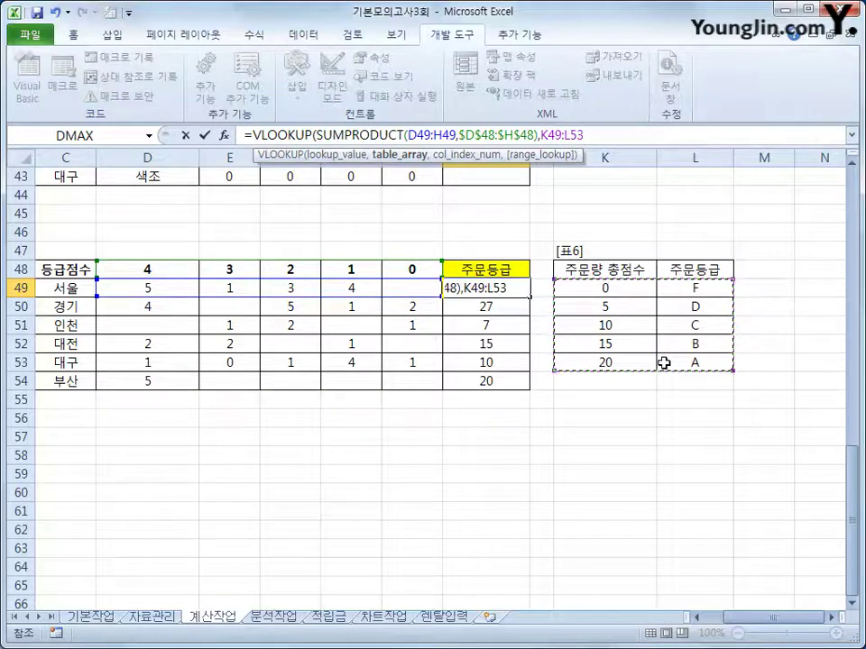
key(F4)
text(,)
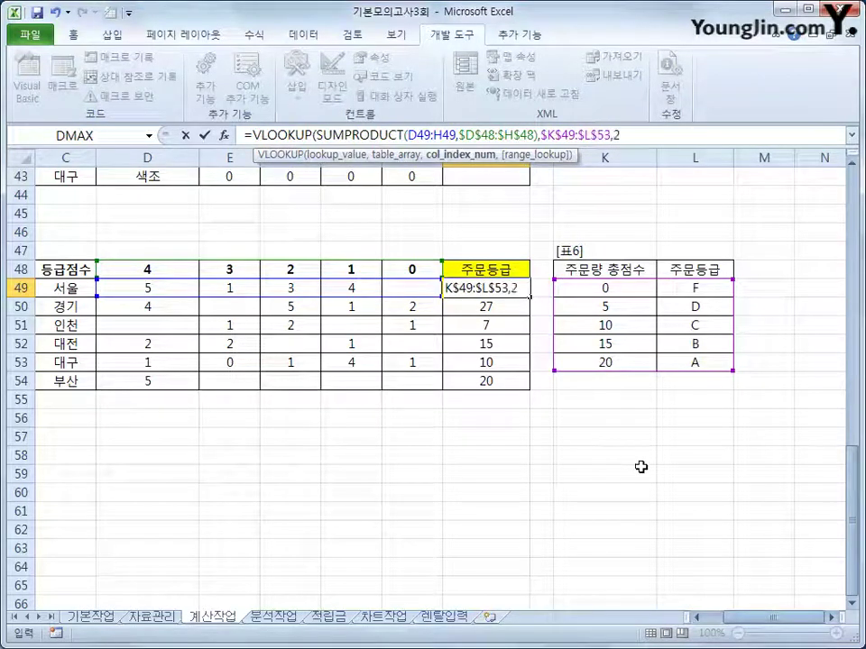
text(2)
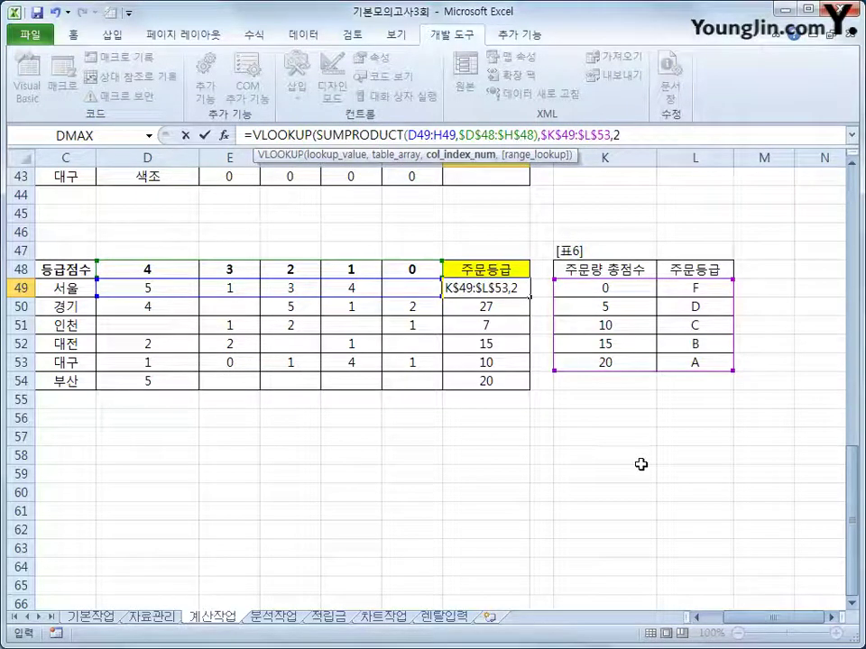
text())
key(Return)
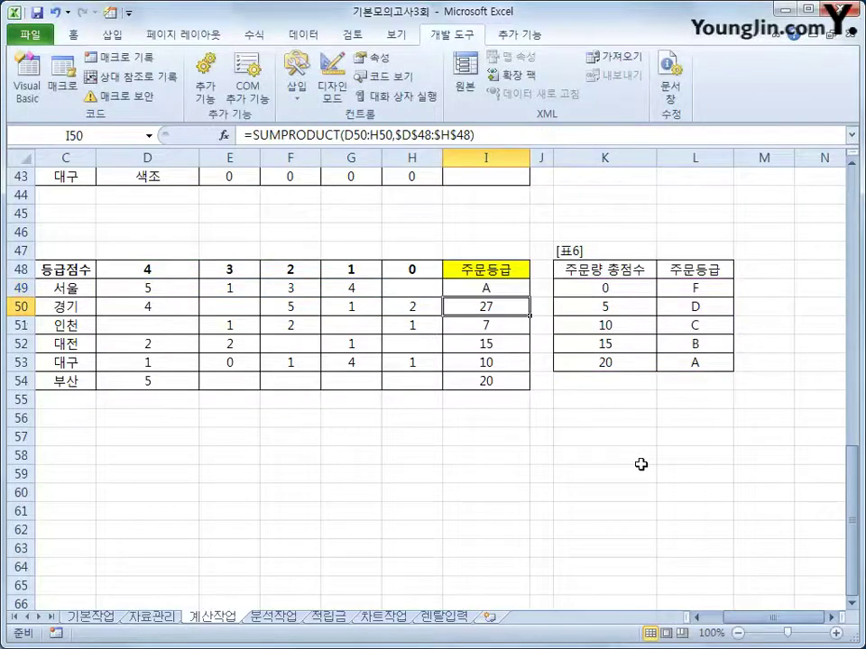
Fill the grade formula down to I54, giving A, A, D, B, C, A
click(498, 289)
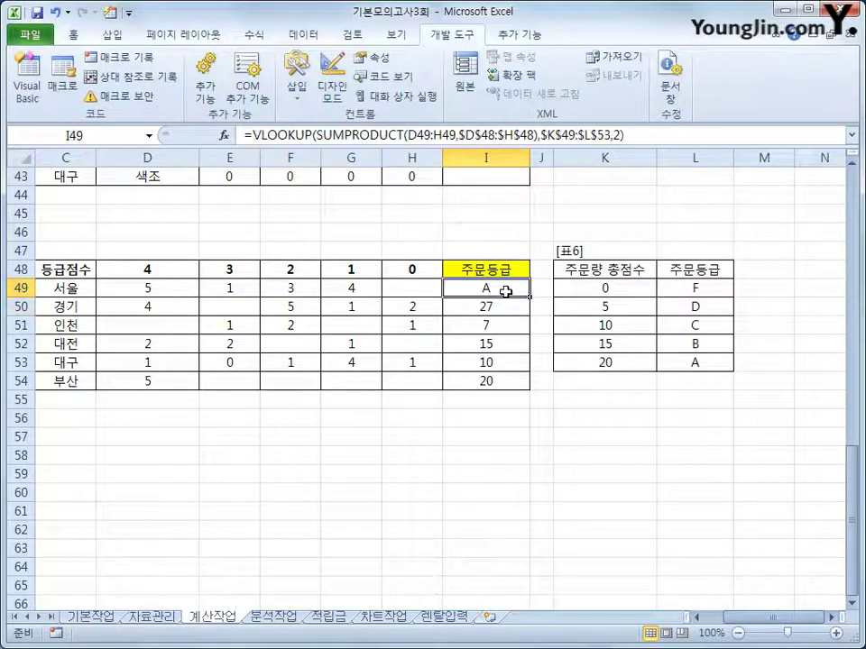
drag(528, 298, 530, 390)
click(499, 300)
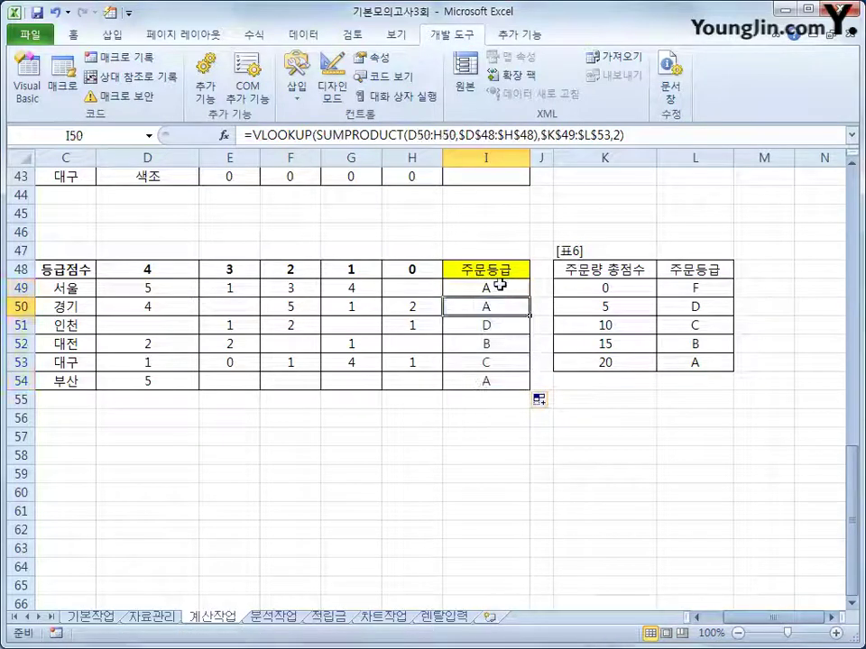
click(499, 285)
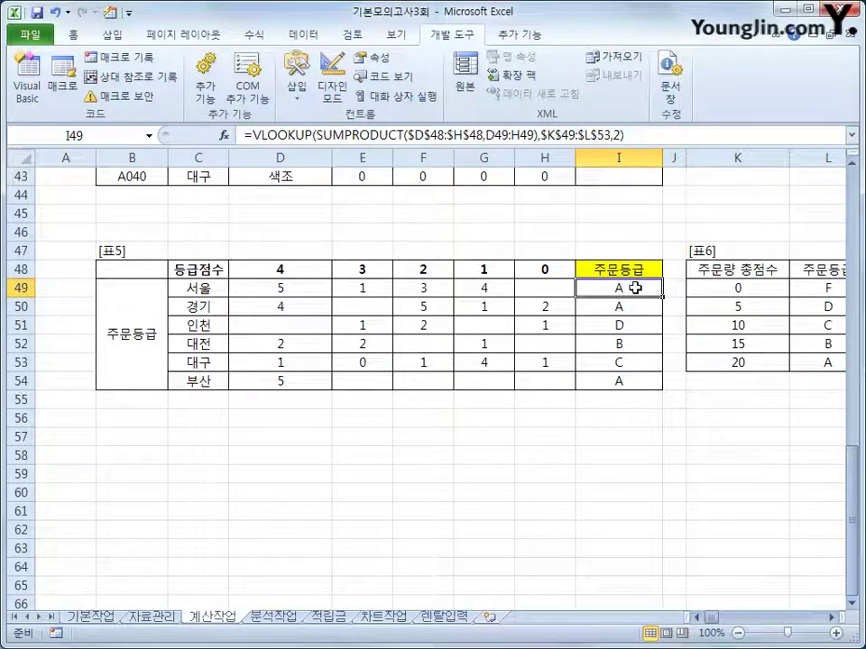
On the 분석작업 sheet, insert a pivot table from A1:F31 placed at existing-sheet cell H3
click(274, 617)
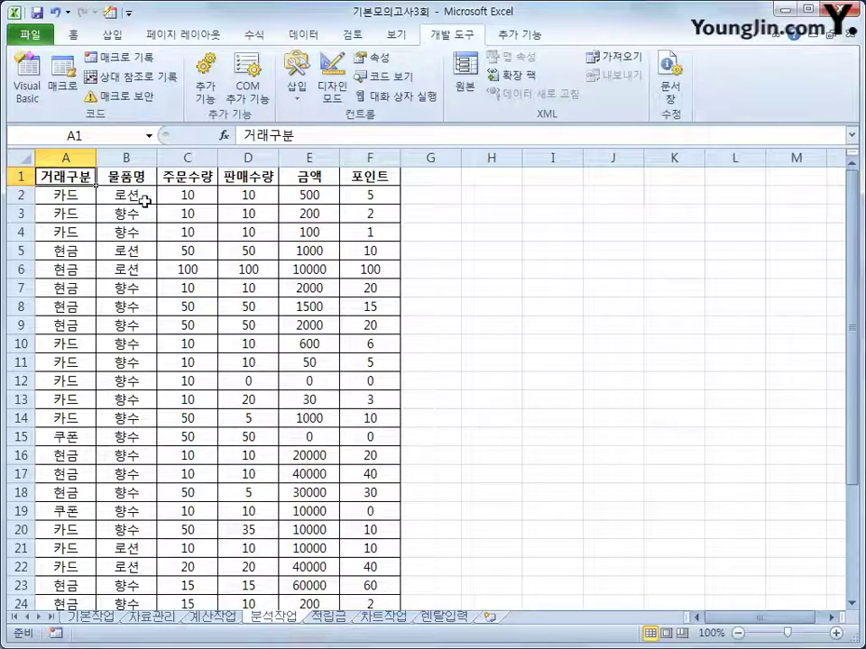
click(114, 36)
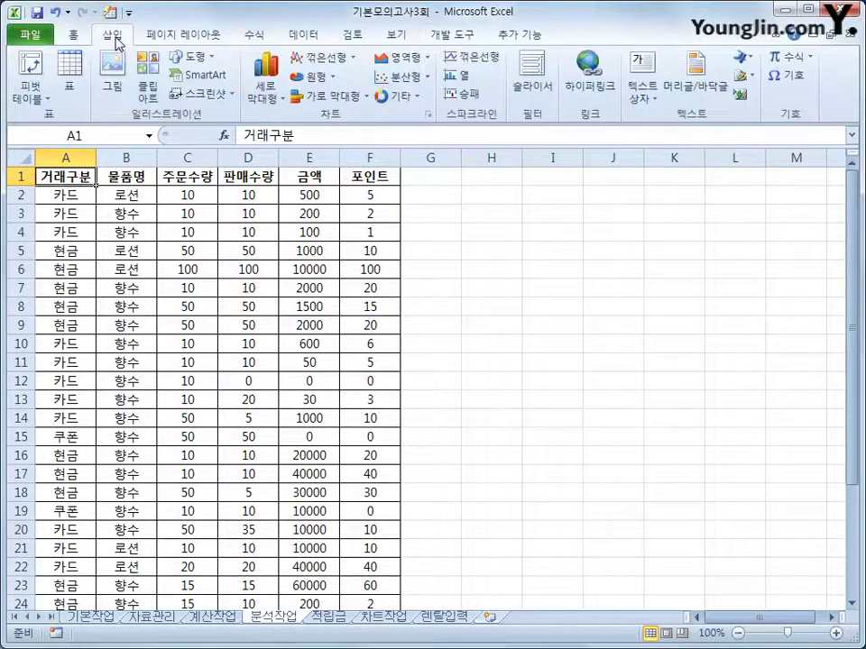
click(31, 93)
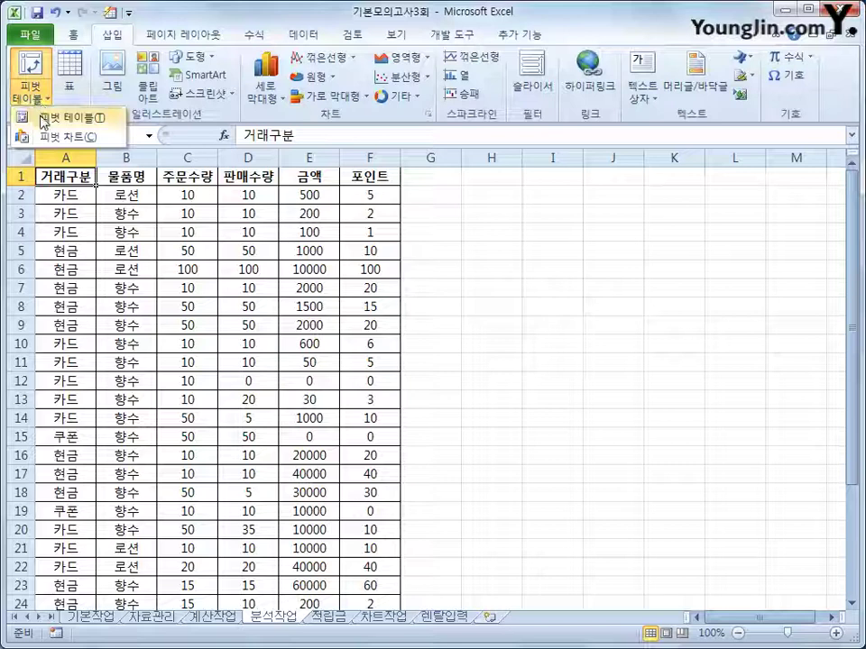
click(41, 119)
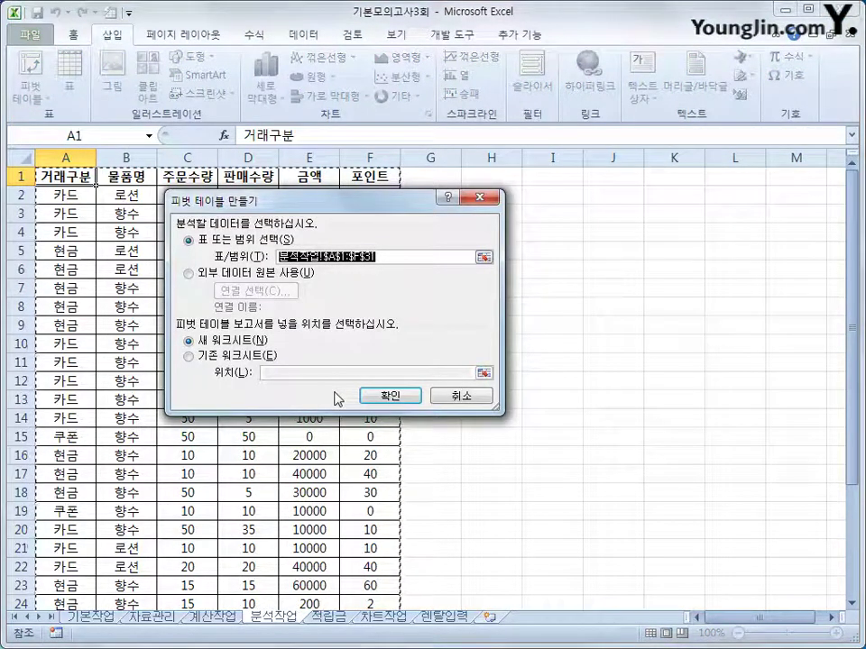
click(239, 361)
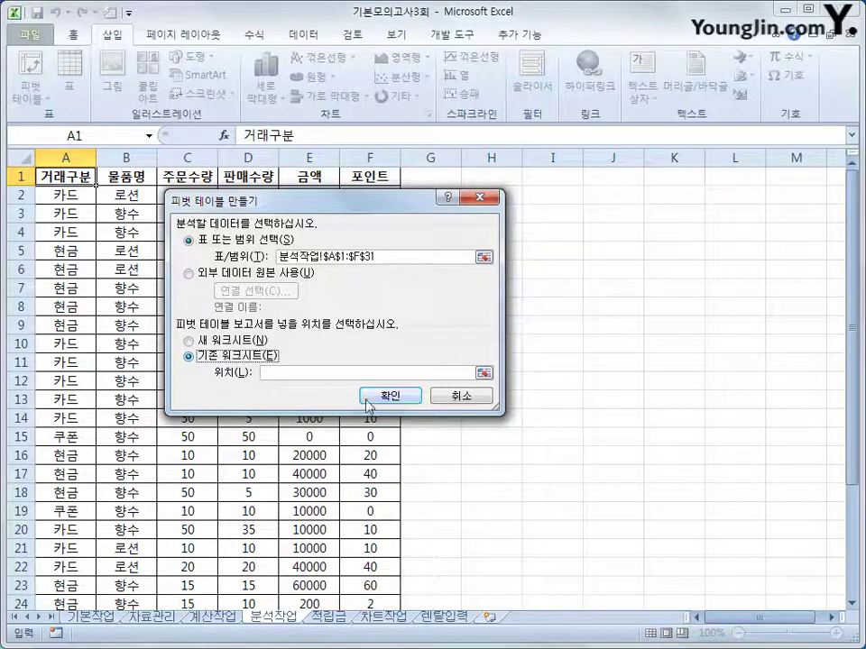
click(312, 375)
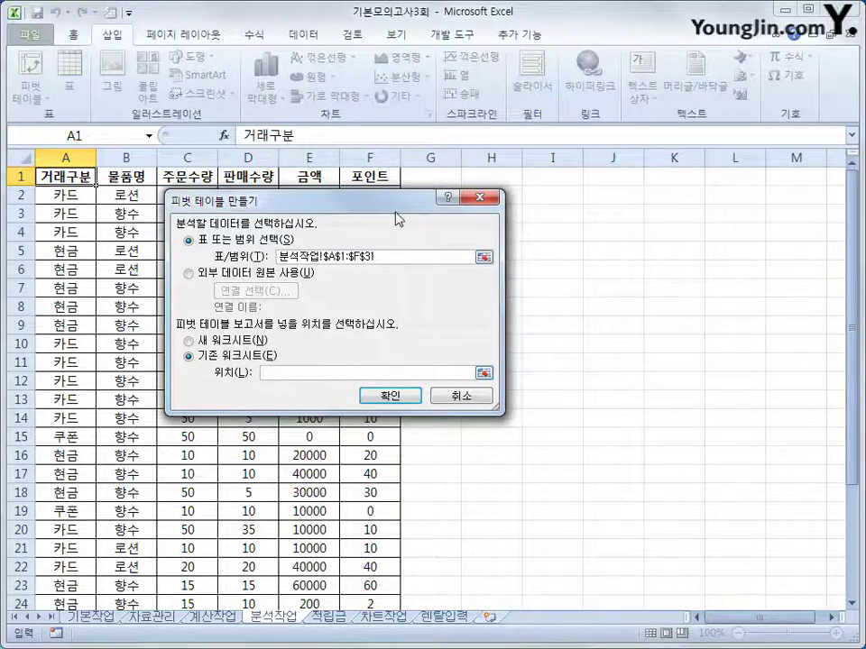
click(488, 217)
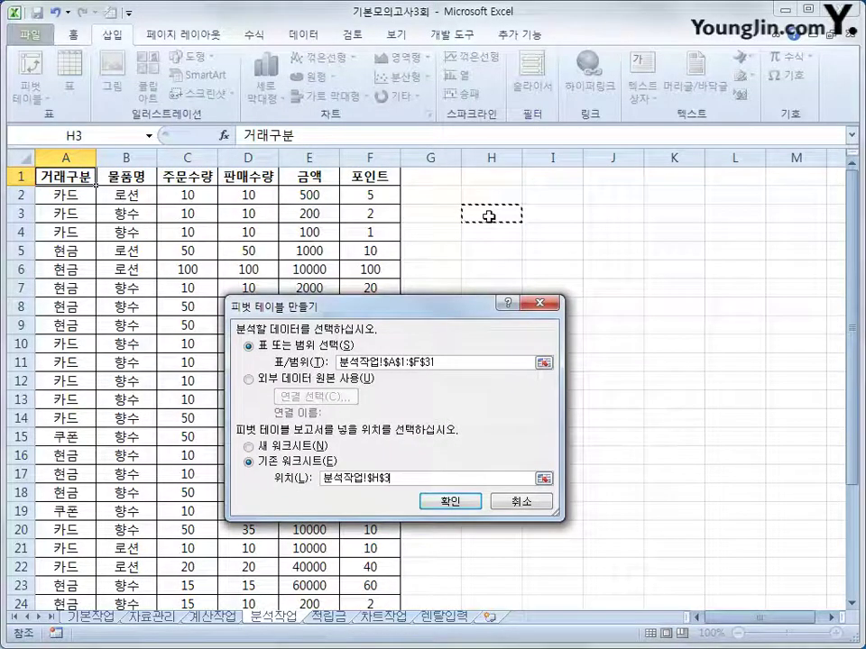
click(451, 502)
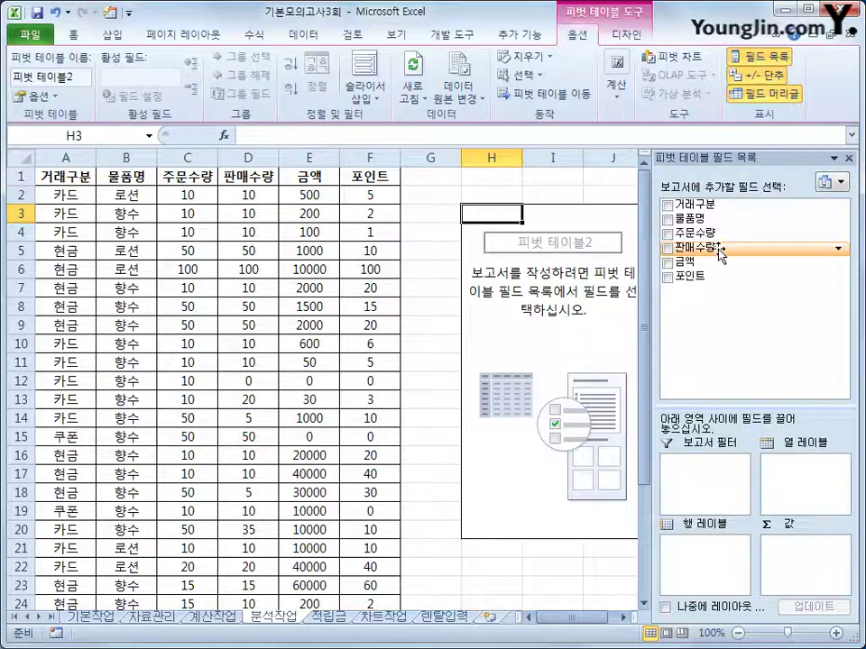
Put 물품명 then 거래구분 in Rows, and sum 금액 and 포인트 in Values
drag(708, 219, 714, 555)
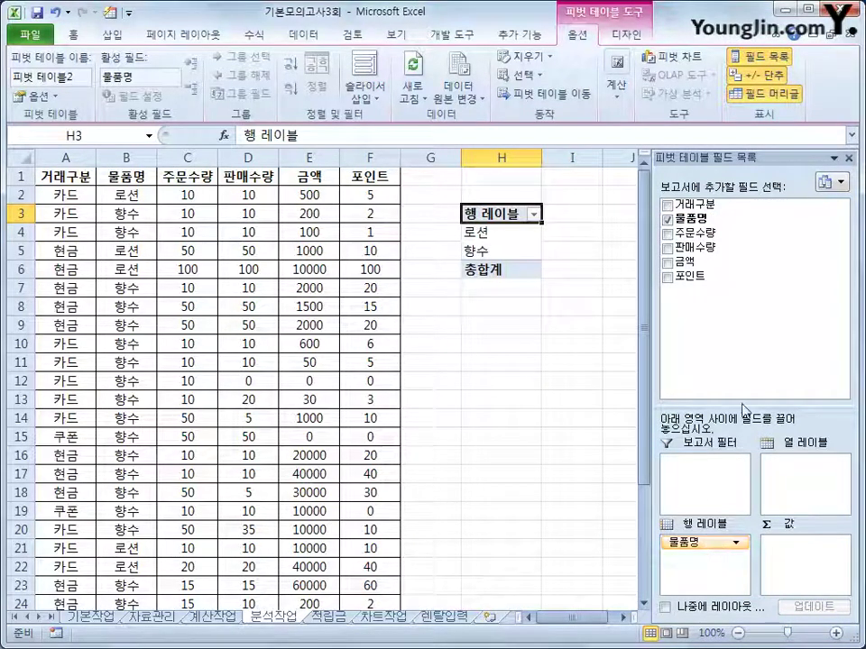
drag(702, 215, 702, 580)
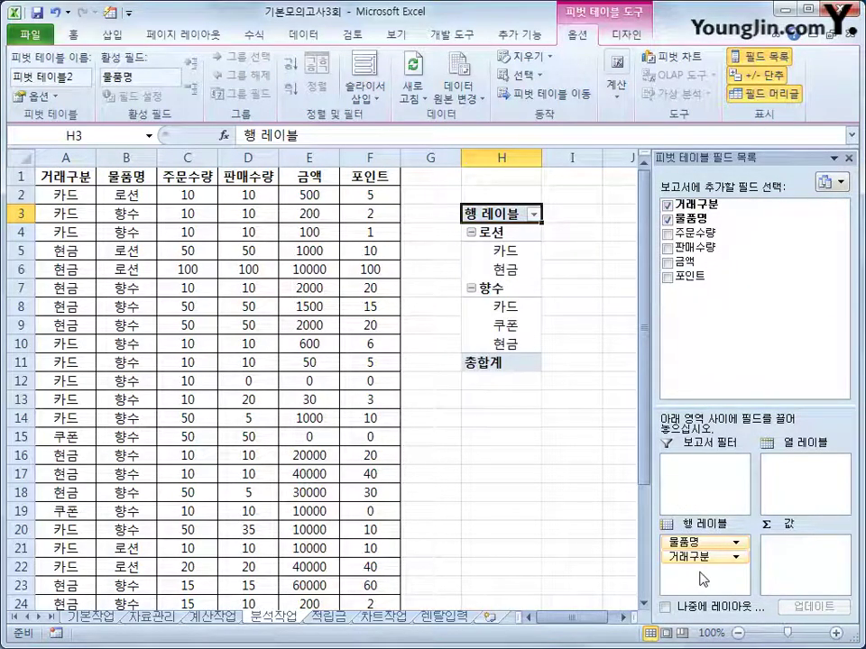
drag(728, 263, 805, 573)
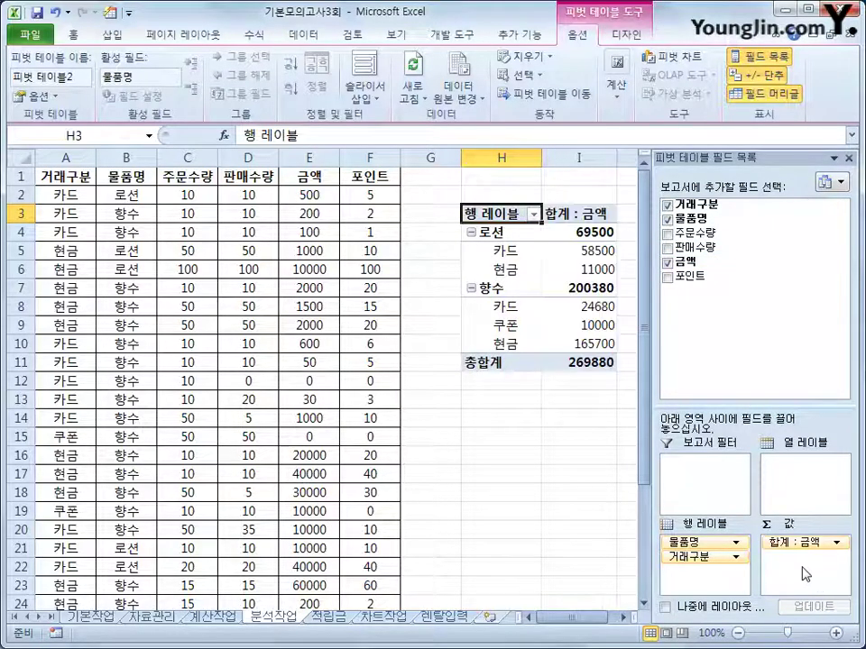
drag(702, 284, 794, 583)
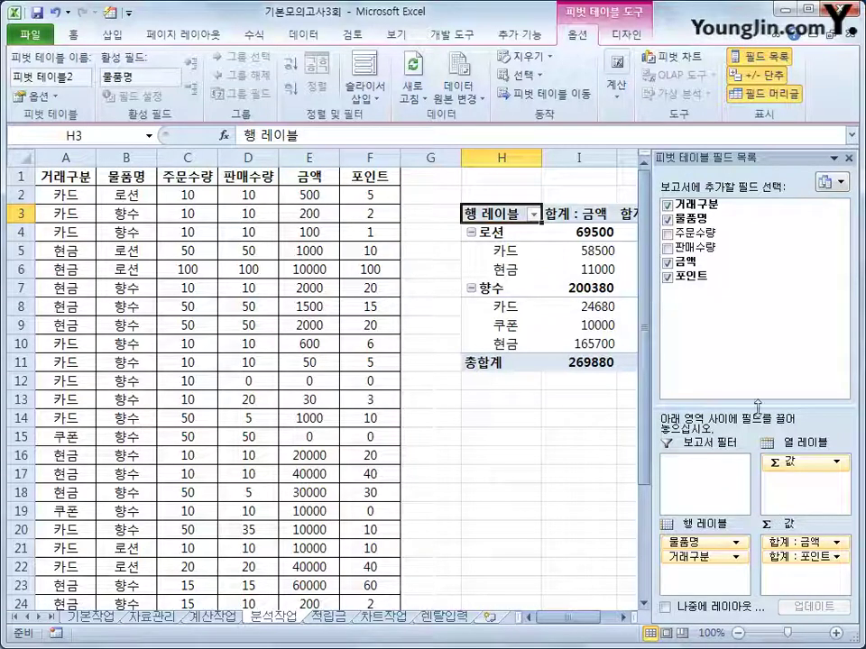
Switch the pivot report layout to Tabular Form and scroll right to the value columns
click(622, 38)
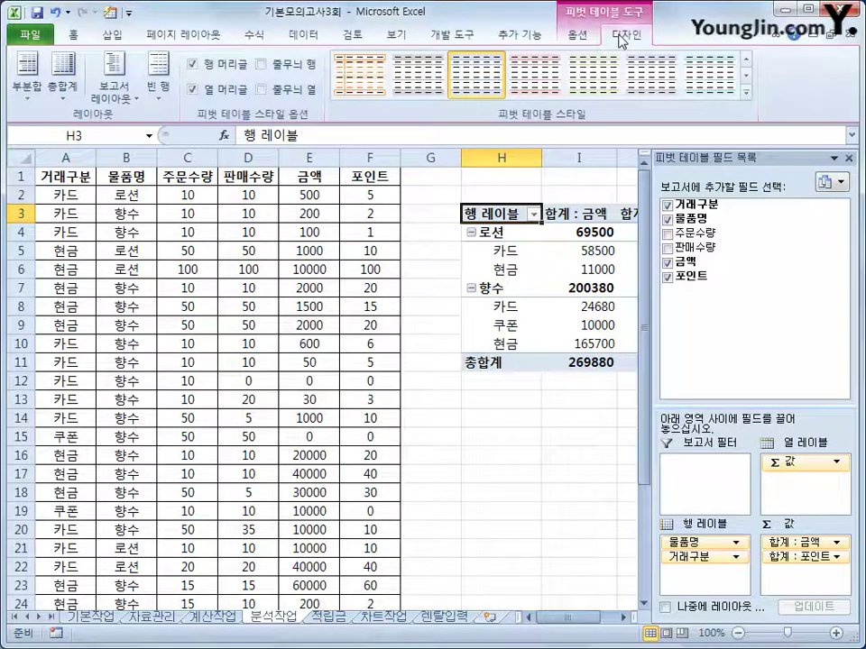
click(114, 79)
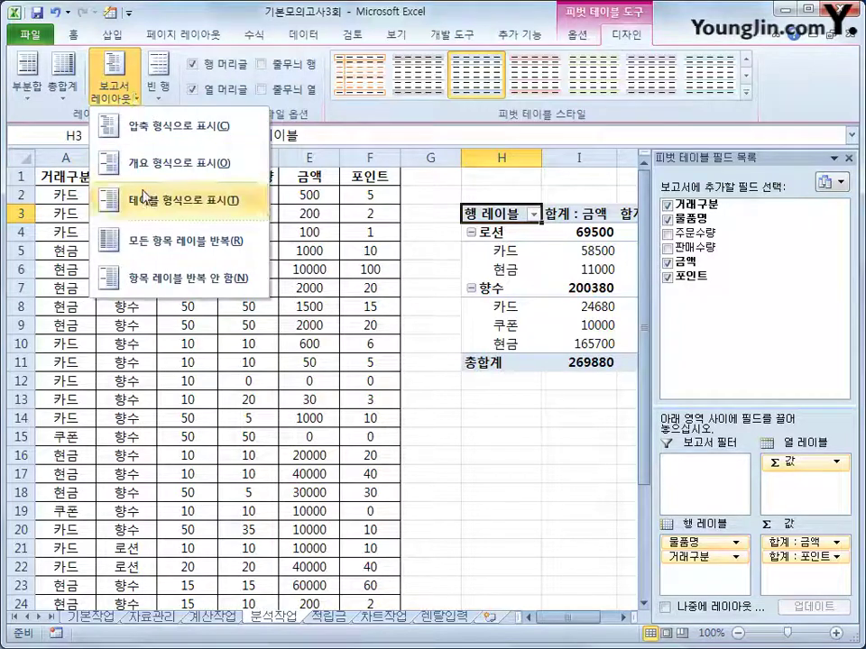
click(148, 216)
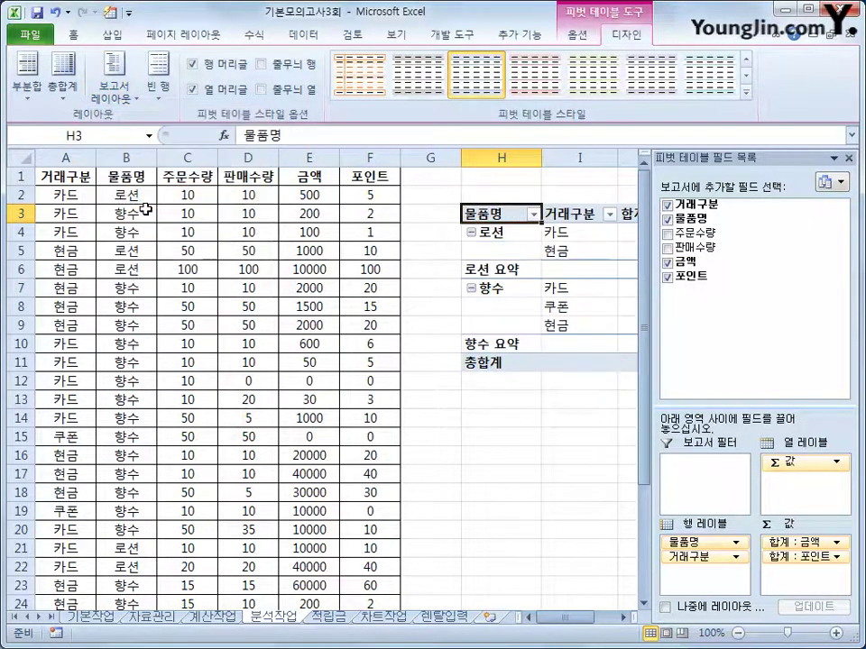
click(624, 617)
click(623, 617)
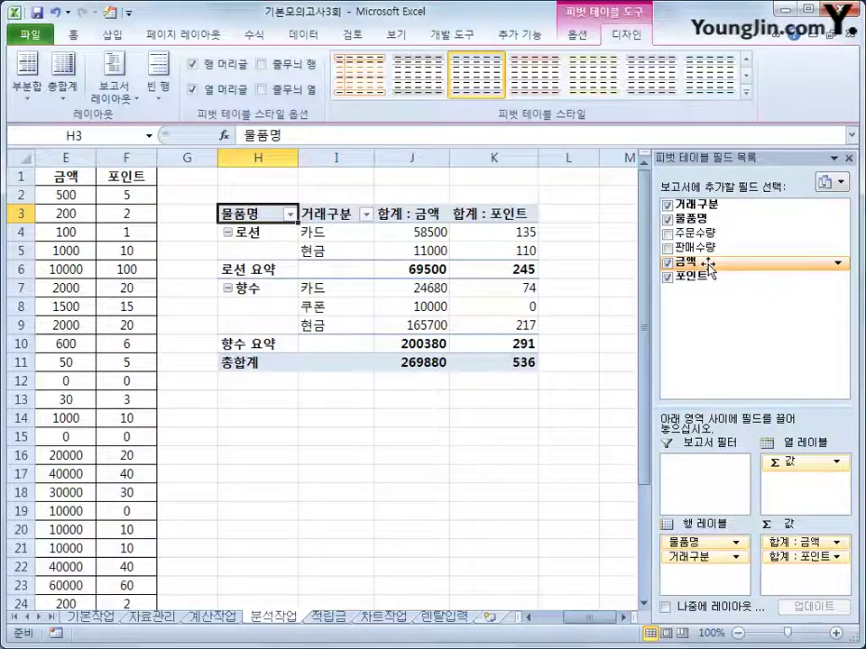
Add 금액 to Values a second time, creating the 합계 : 금액2 column in L3
drag(709, 267, 816, 583)
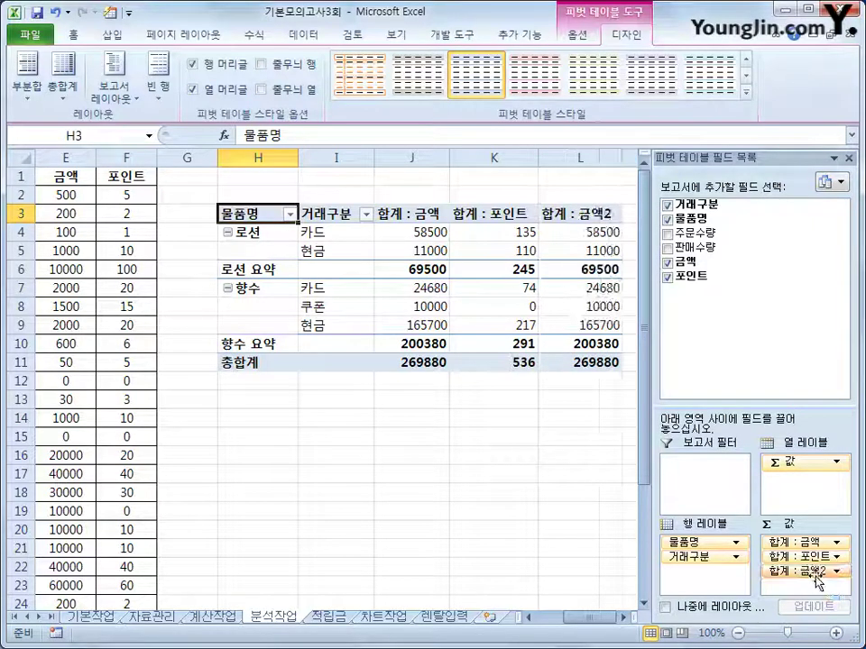
drag(651, 539, 629, 532)
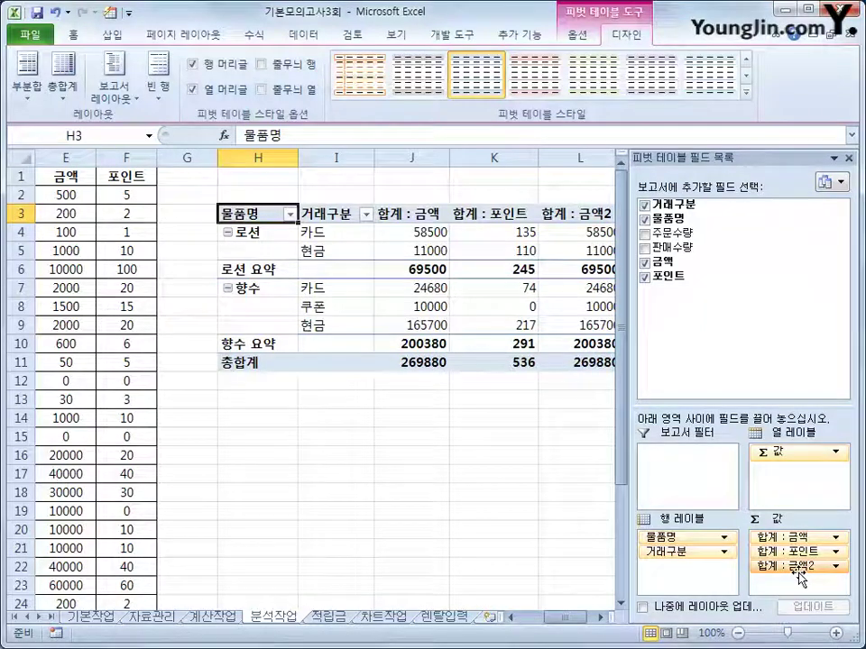
click(580, 217)
drag(564, 619, 571, 619)
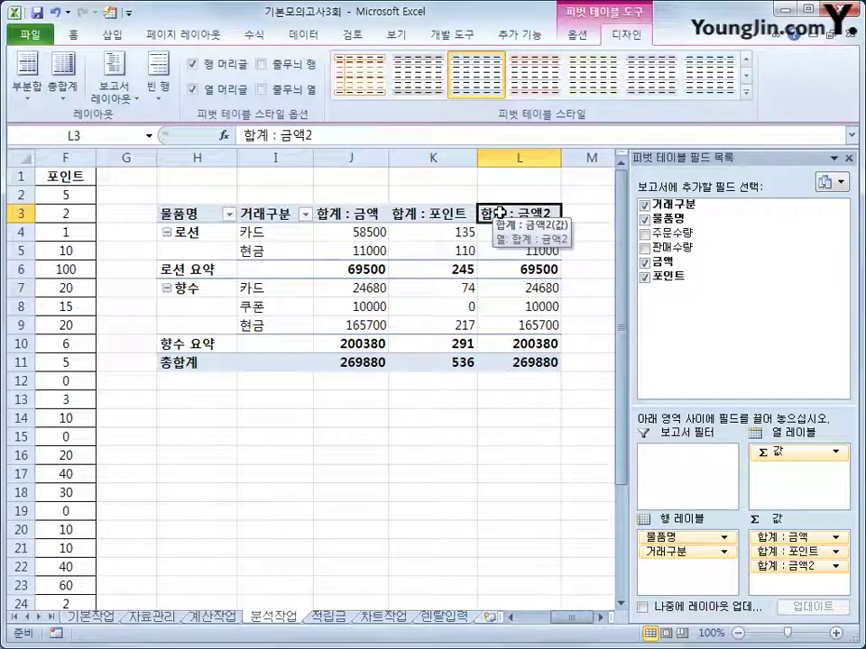
Rename 합계 : 금액2 to 금액비율 and show its values as % of Column Total
double_click(499, 213)
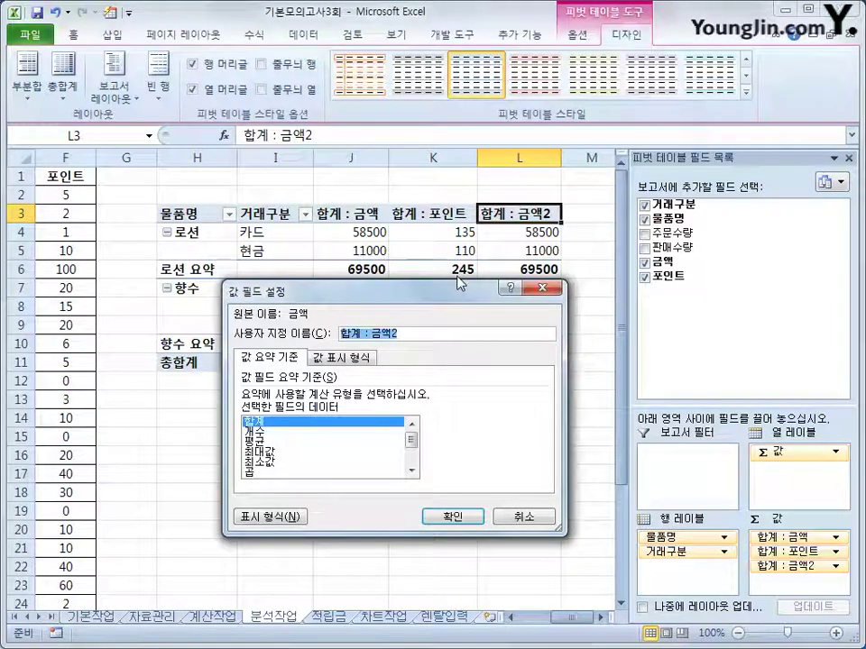
text(ㄱ)
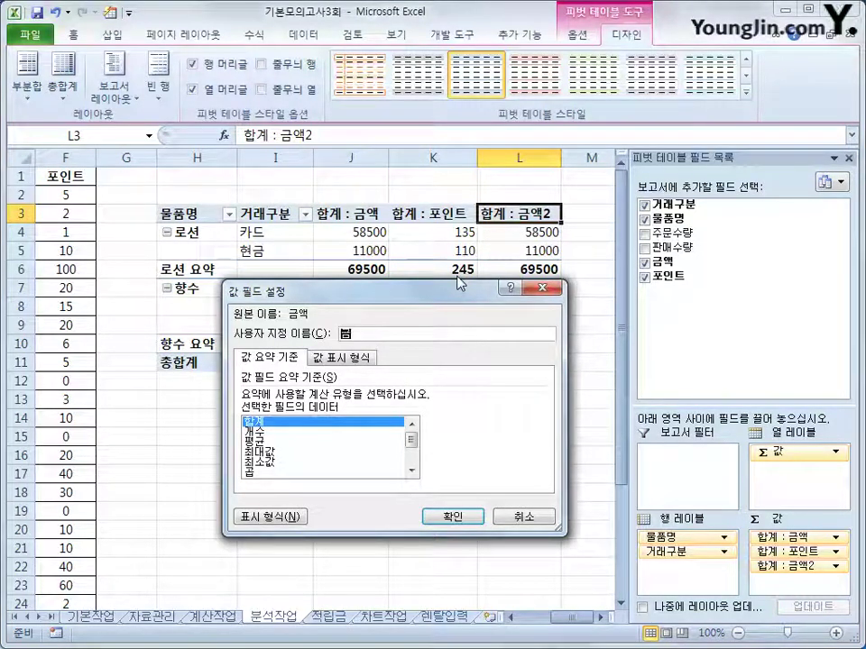
text(액)
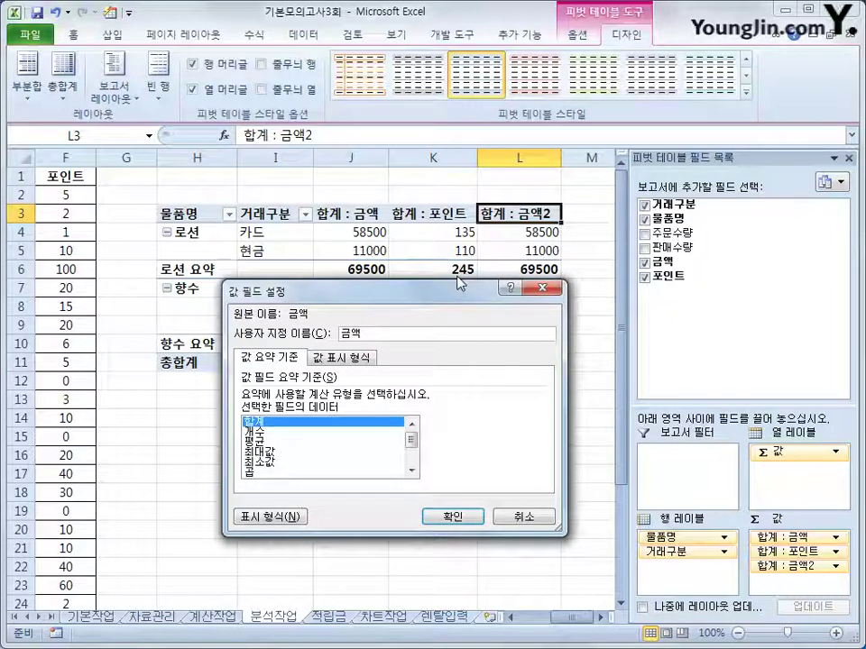
text(비율)
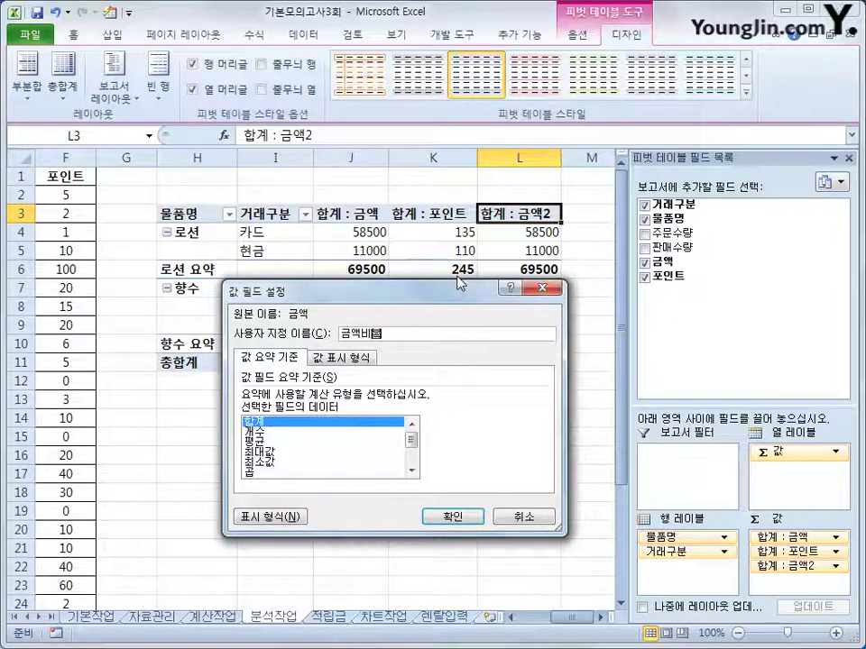
click(324, 357)
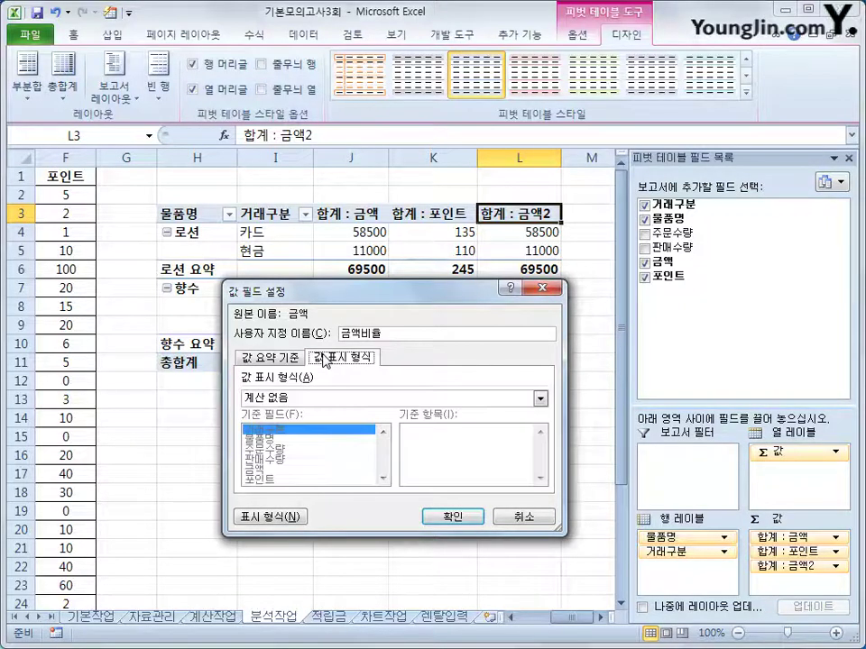
click(306, 398)
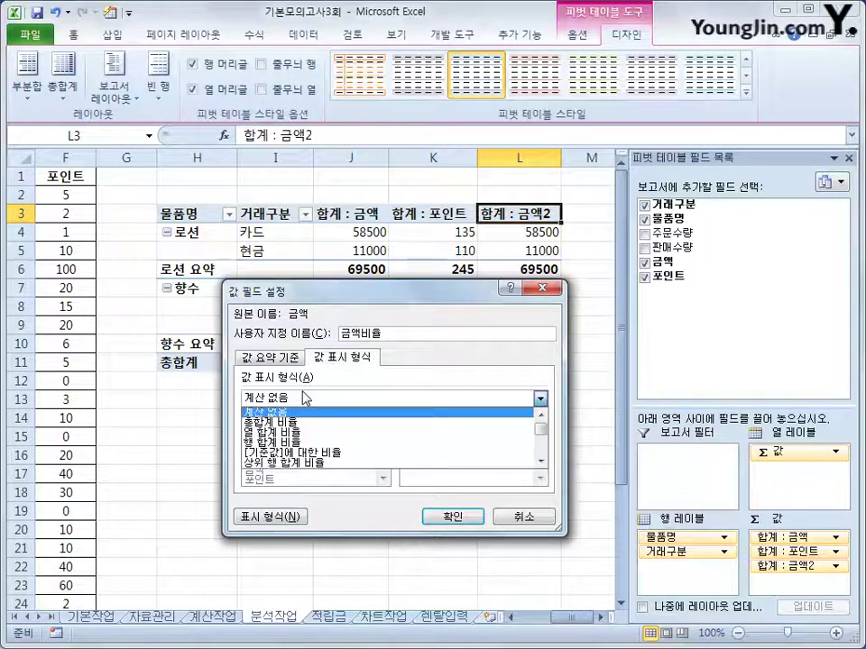
click(301, 434)
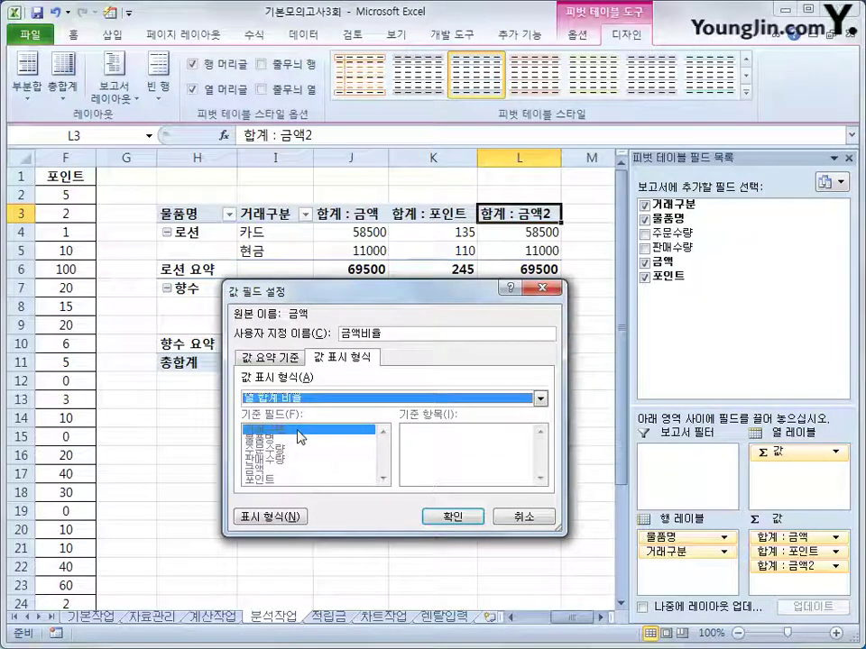
click(450, 517)
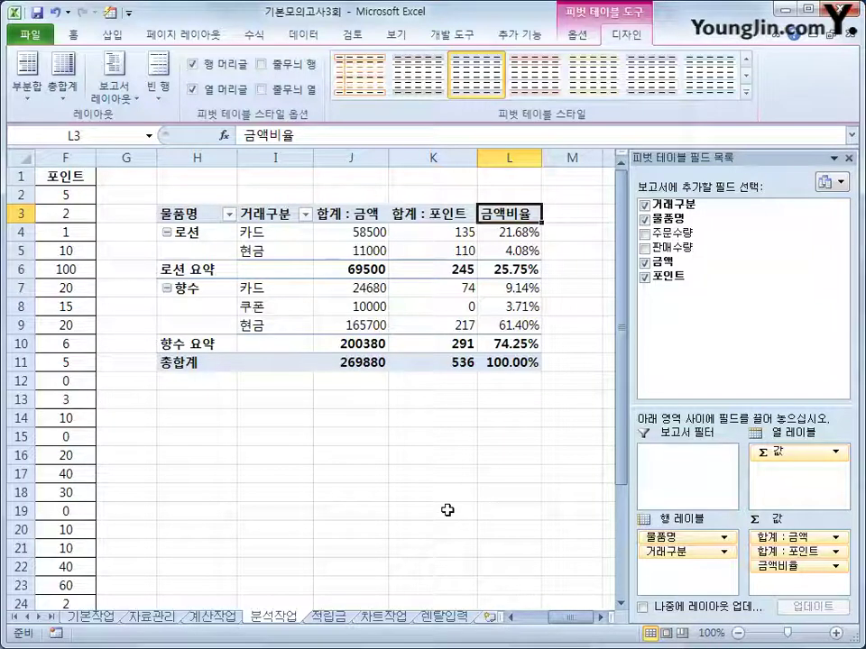
Format the 합계 : 금액 field as Number with 0 decimals and a 1000 separator
mouse_move(430, 233)
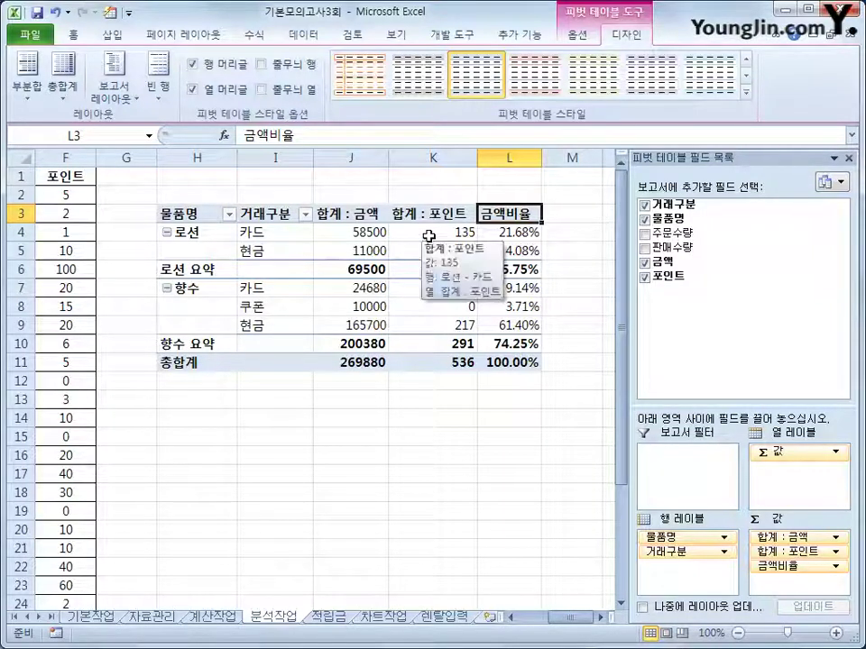
click(359, 234)
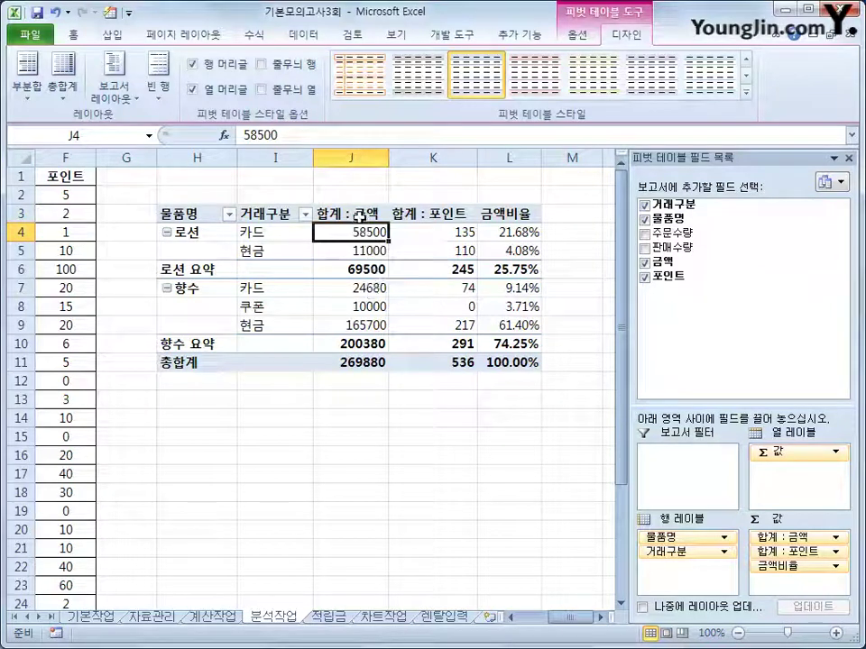
click(359, 217)
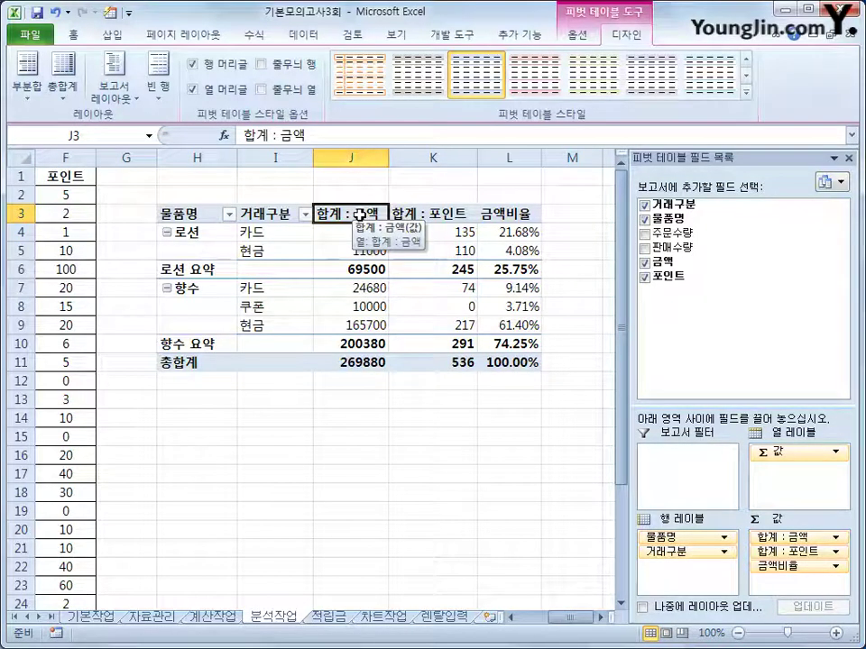
right_click(363, 220)
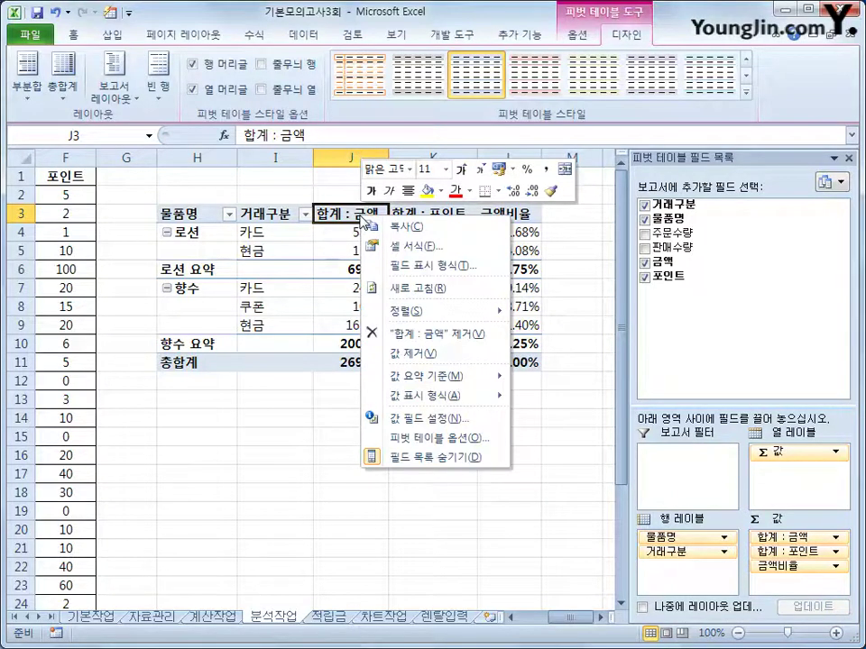
click(402, 266)
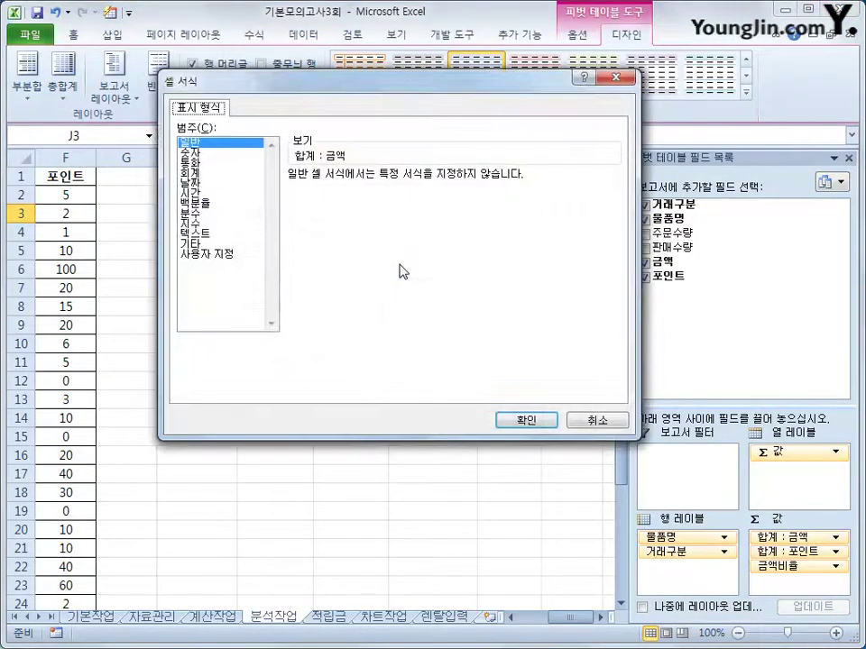
click(234, 155)
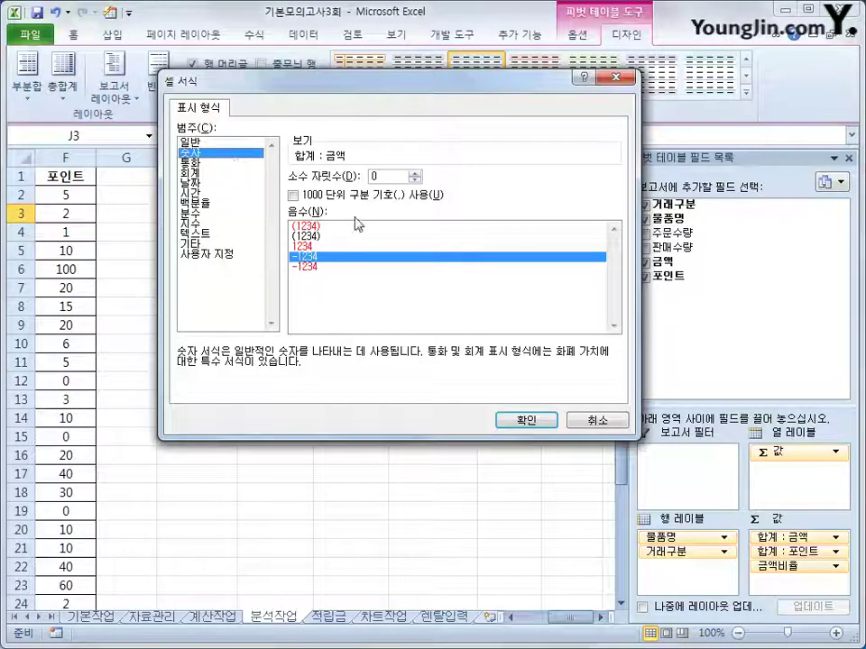
click(293, 195)
drag(354, 87, 501, 238)
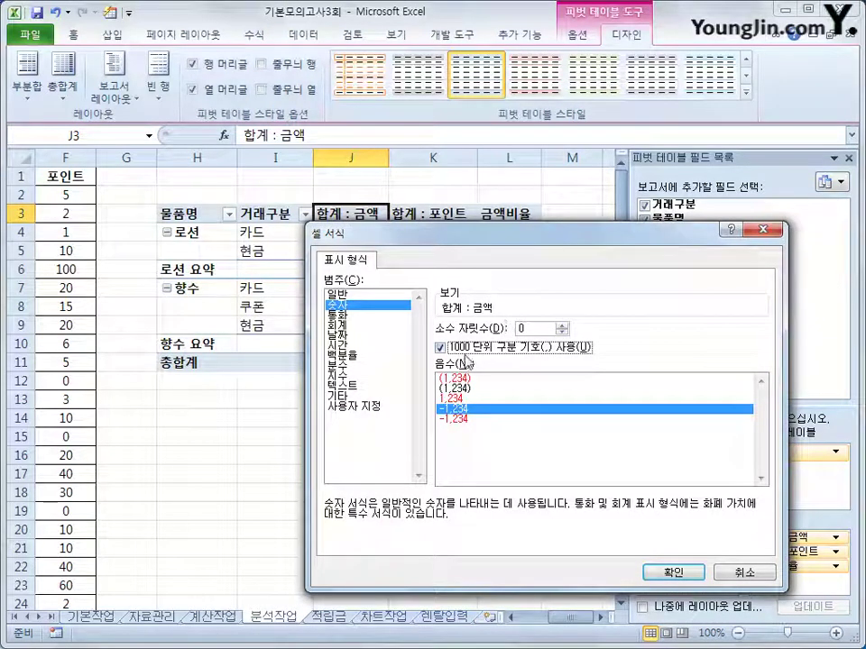
click(665, 572)
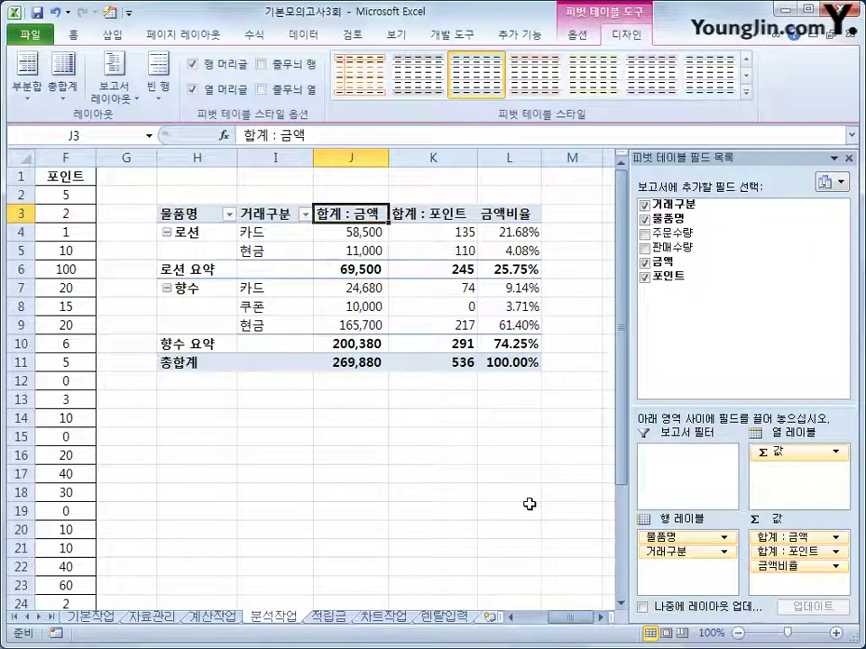
Apply the light red-accent style from the pivot table style gallery
click(745, 92)
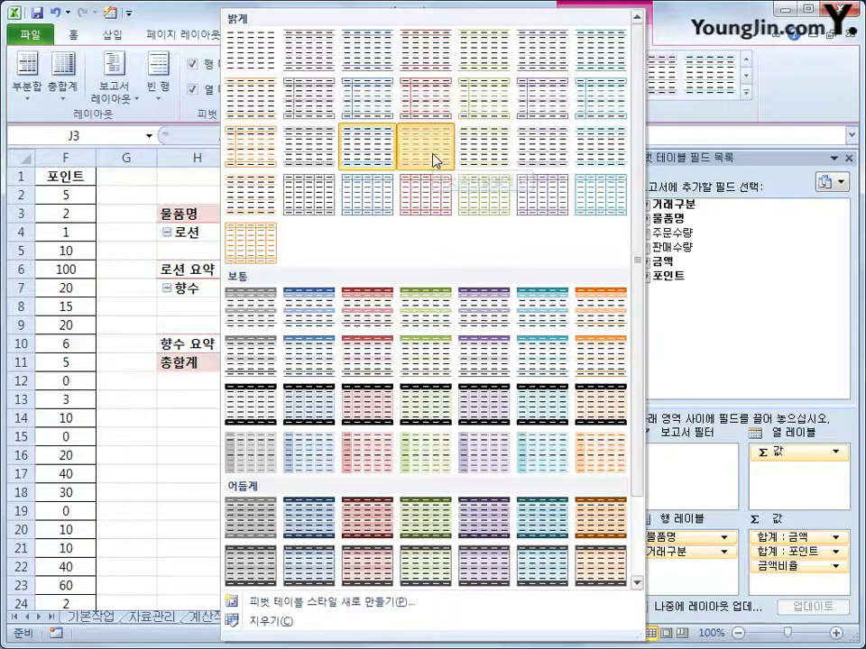
click(434, 159)
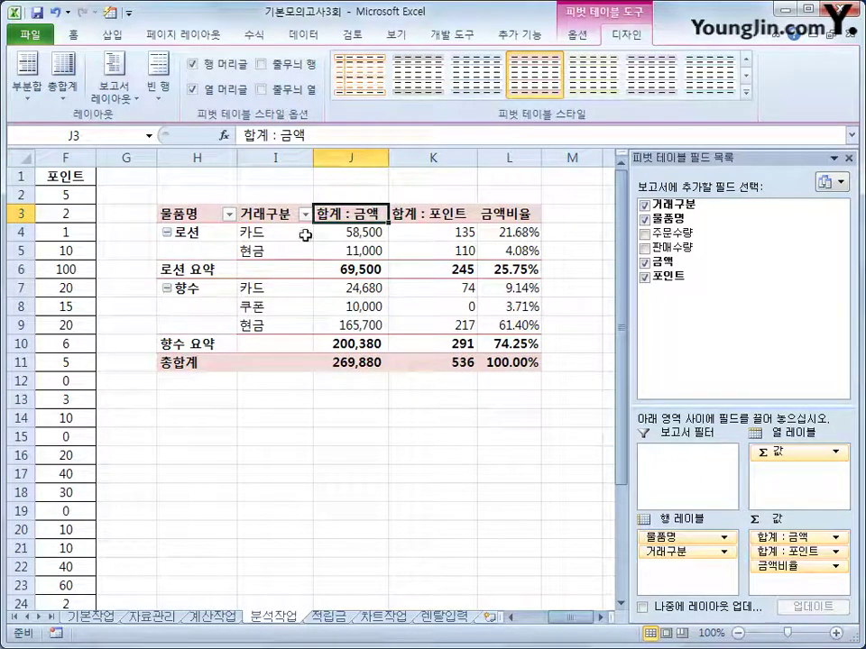
mouse_move(432, 362)
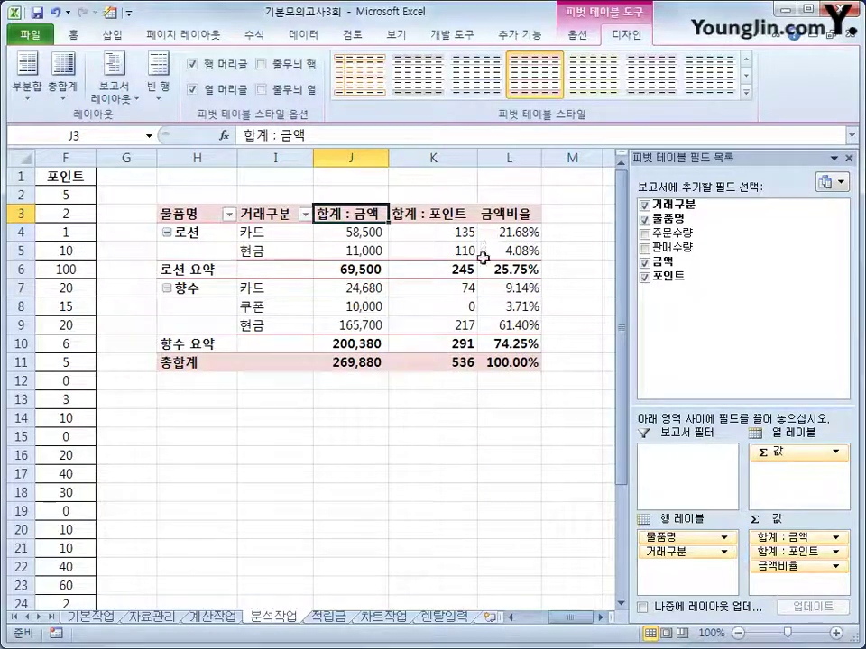
mouse_move(477, 275)
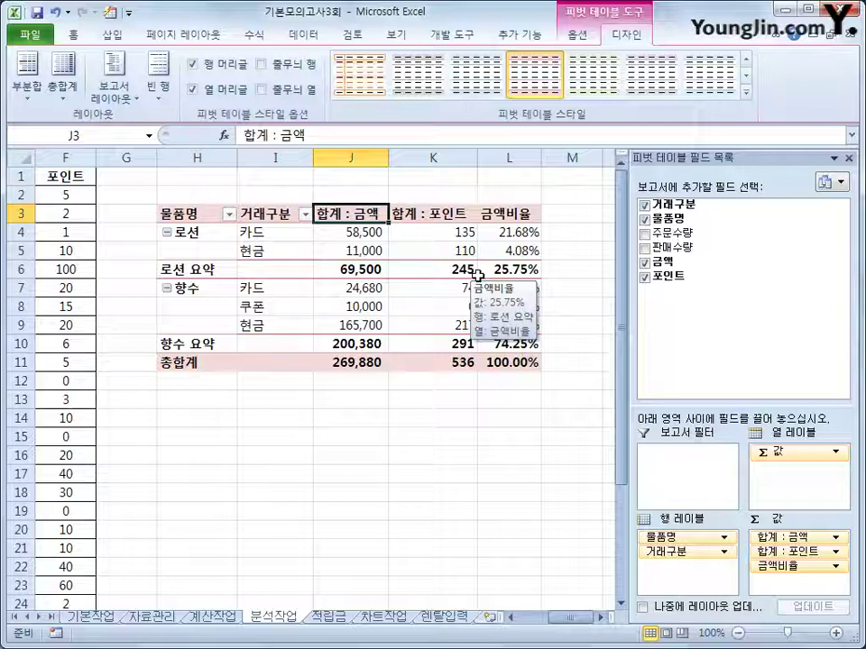
On the 적립금 sheet, start recording a new macro named 적립금
click(326, 622)
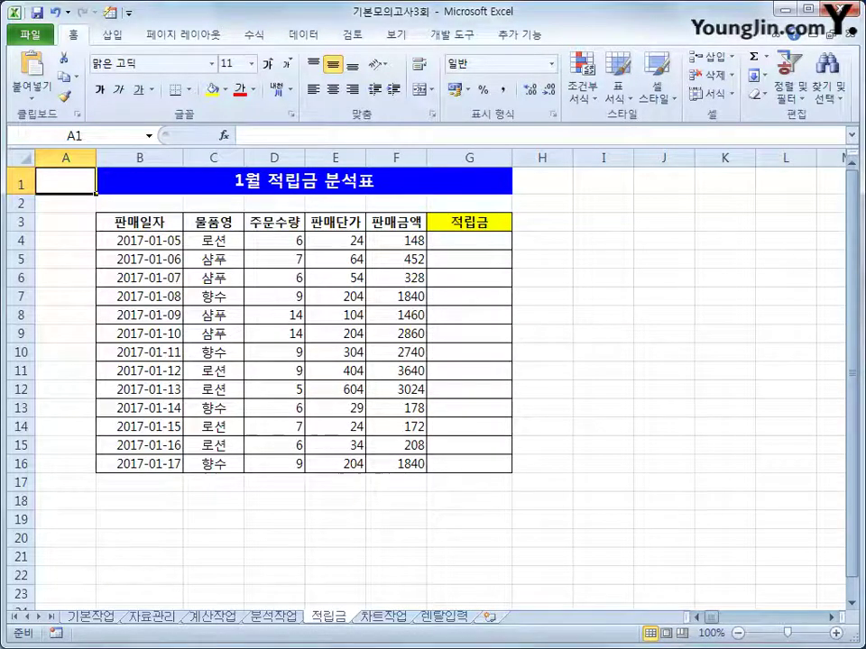
click(602, 408)
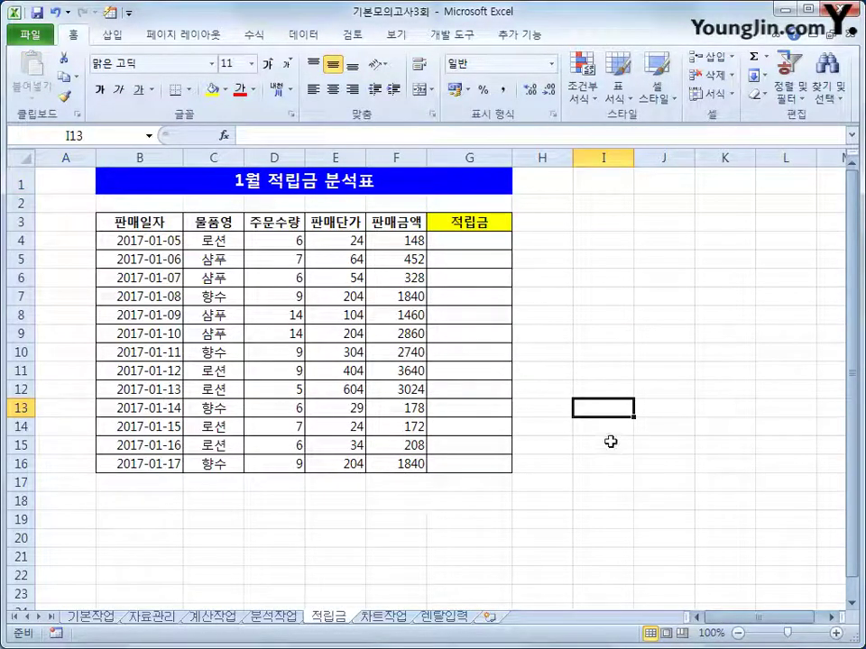
click(56, 635)
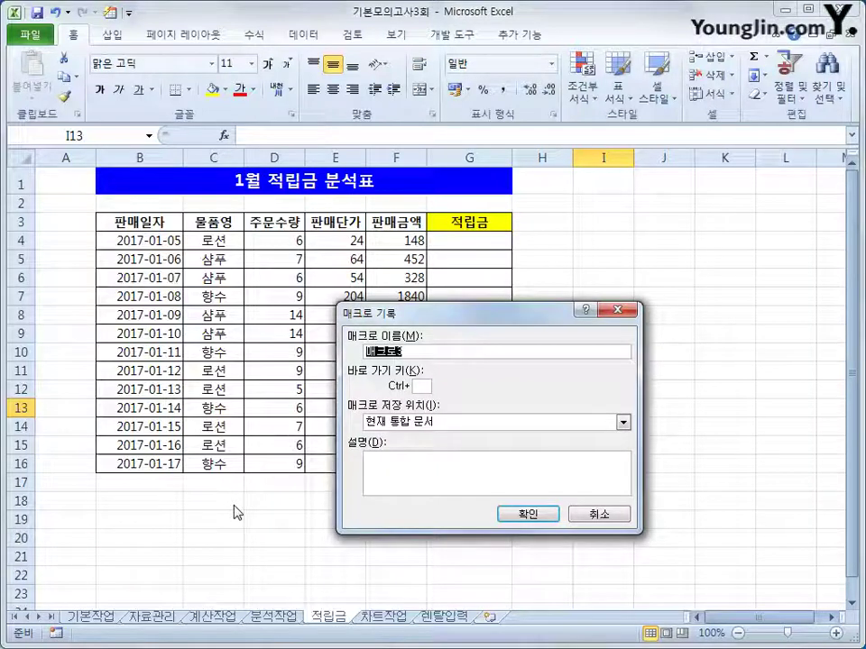
text(적립)
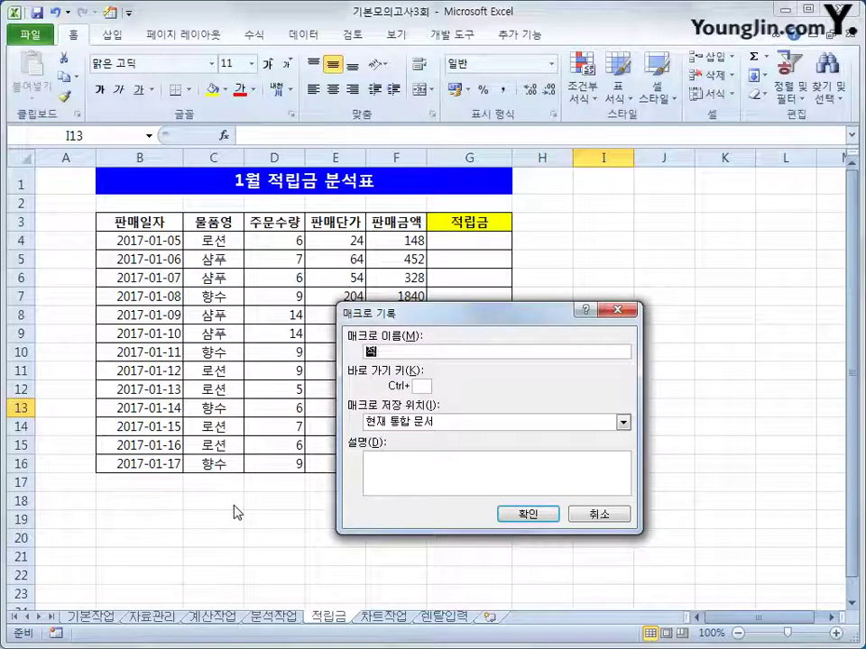
text(ㄱ)
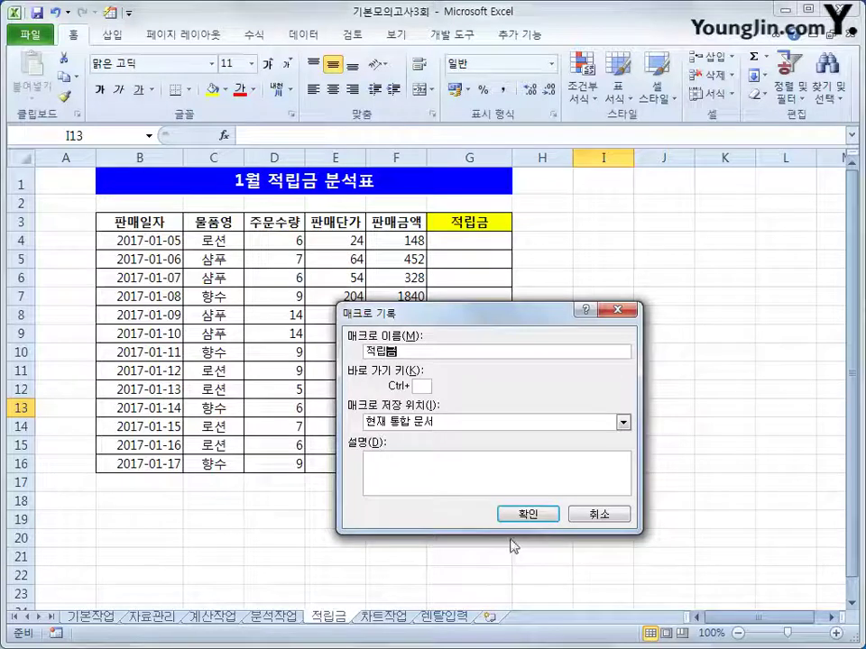
Start recording the 적립금 macro and enter =INT(F4*0.1) in G4
click(527, 514)
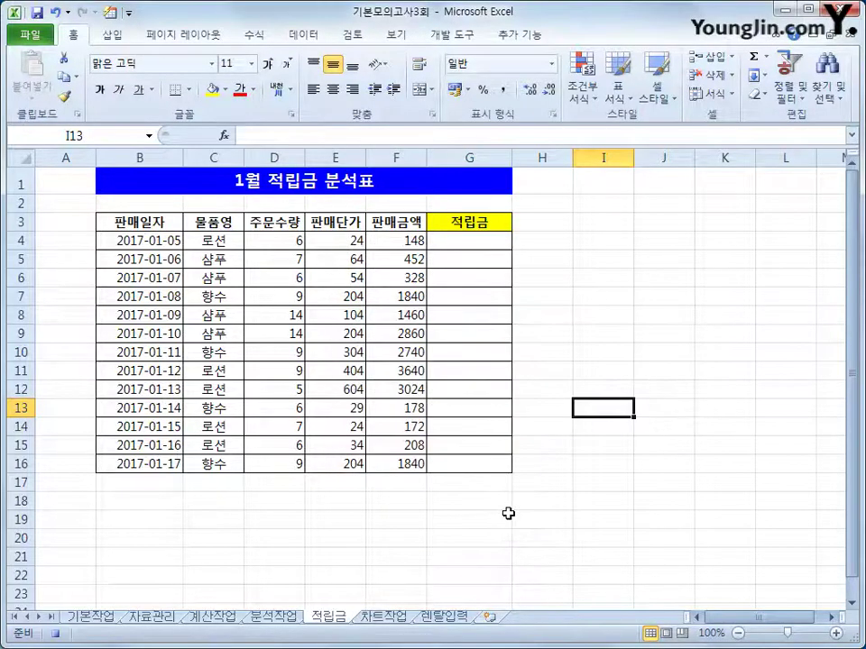
click(464, 243)
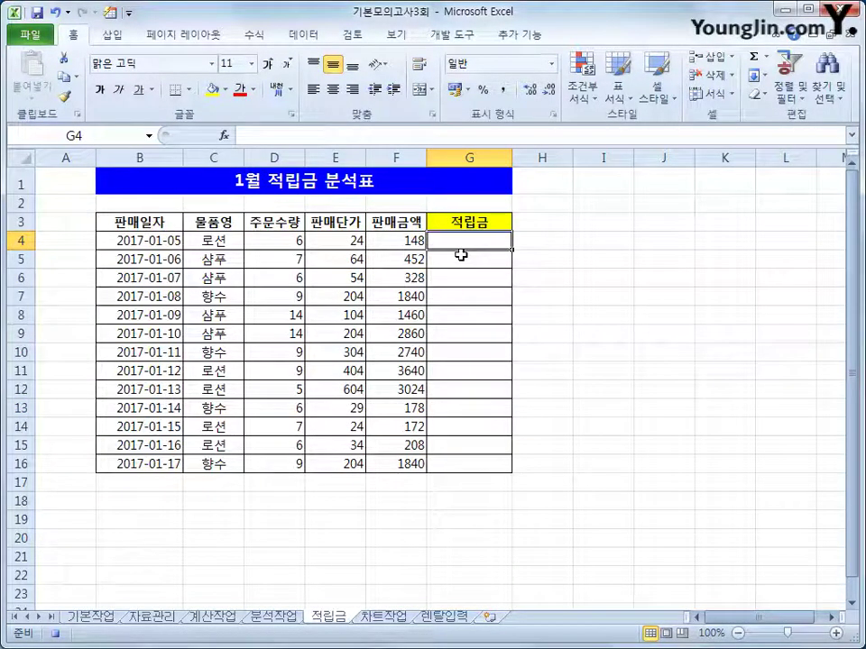
text(=)
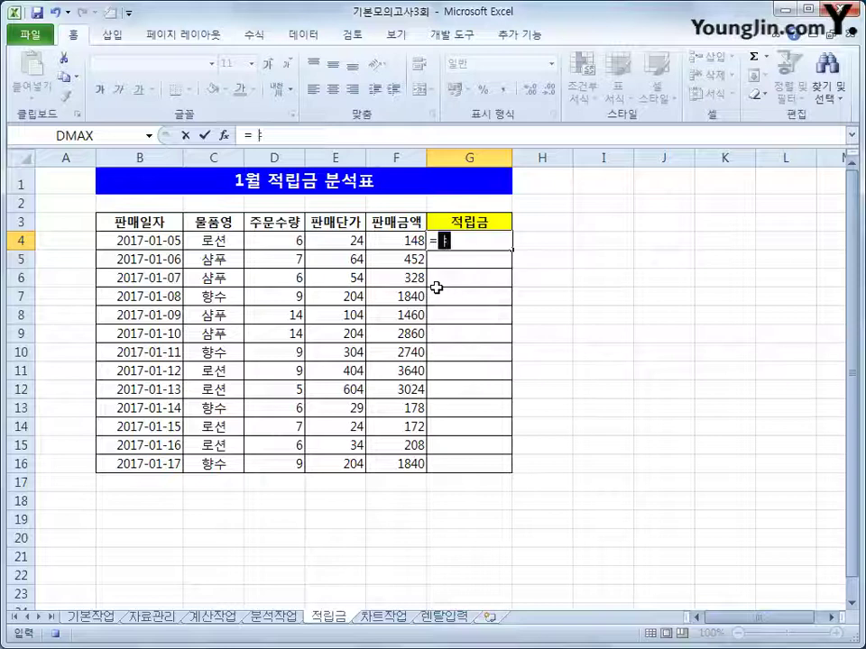
text(int()
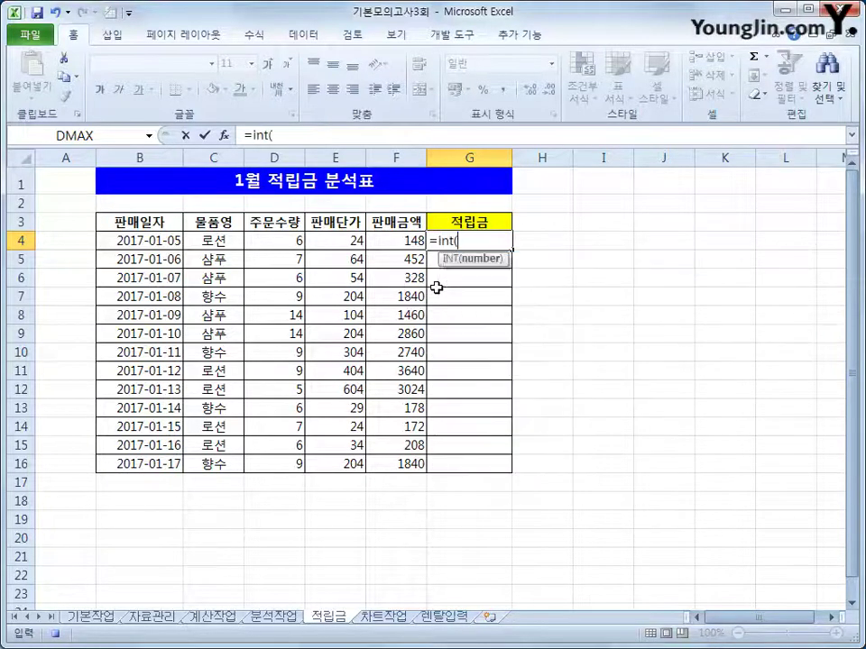
key(Left)
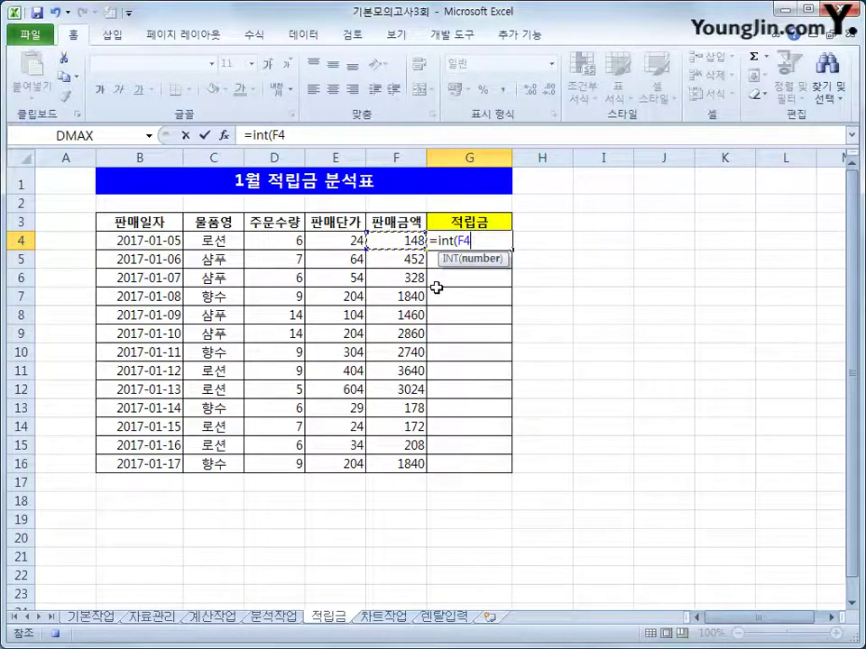
text(*0.)
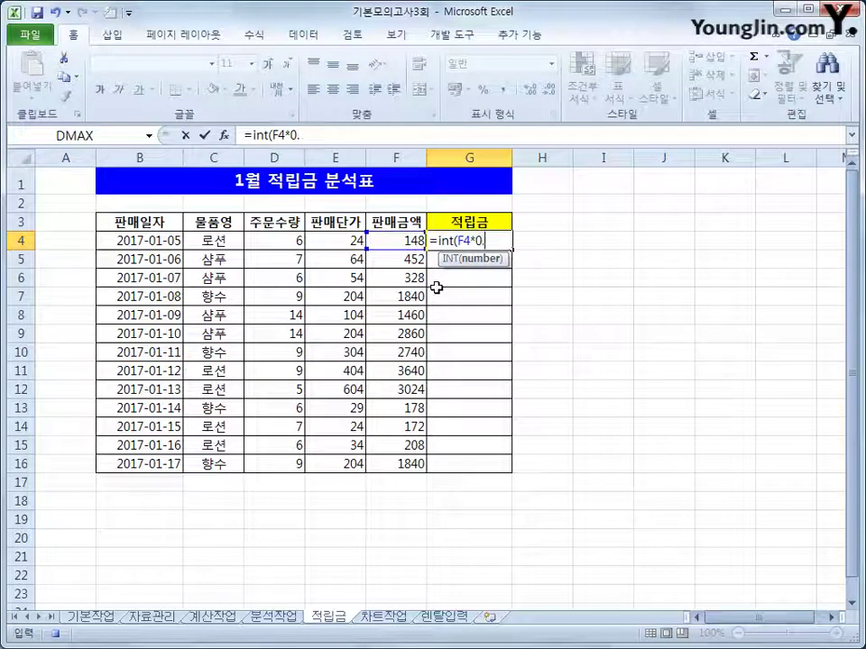
text(1))
key(Return)
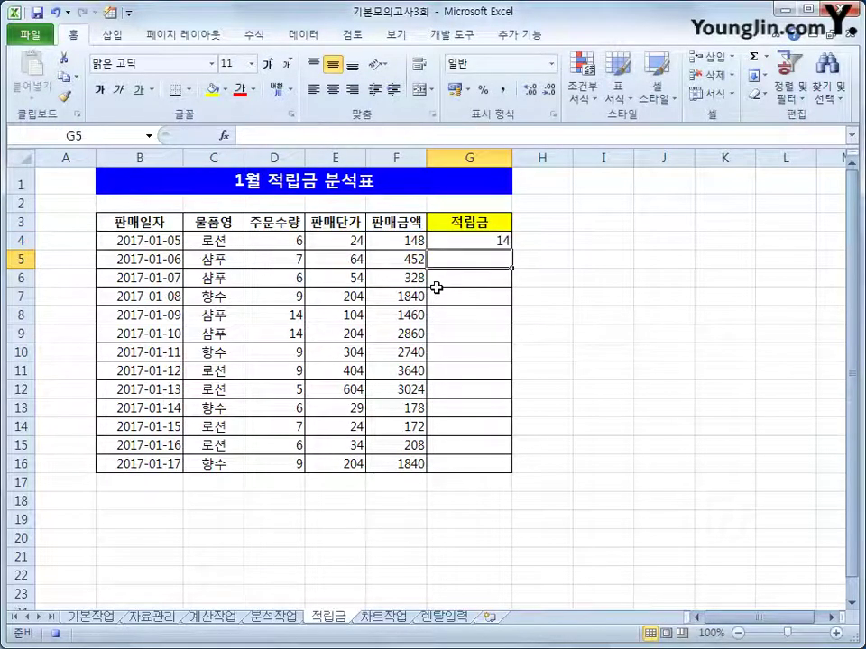
Fill the G4 formula down to G16 and stop the macro recording
click(497, 240)
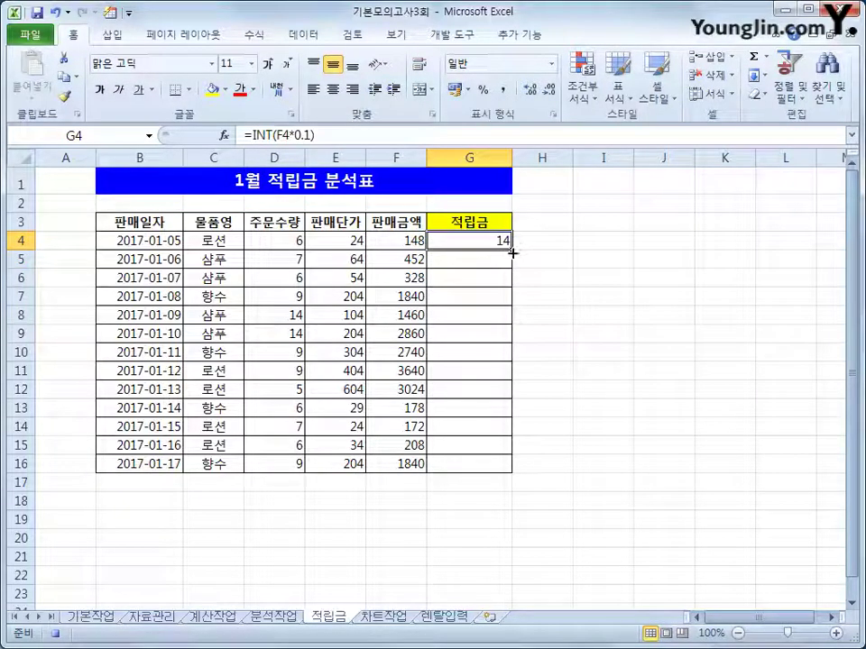
drag(512, 254, 502, 477)
click(489, 466)
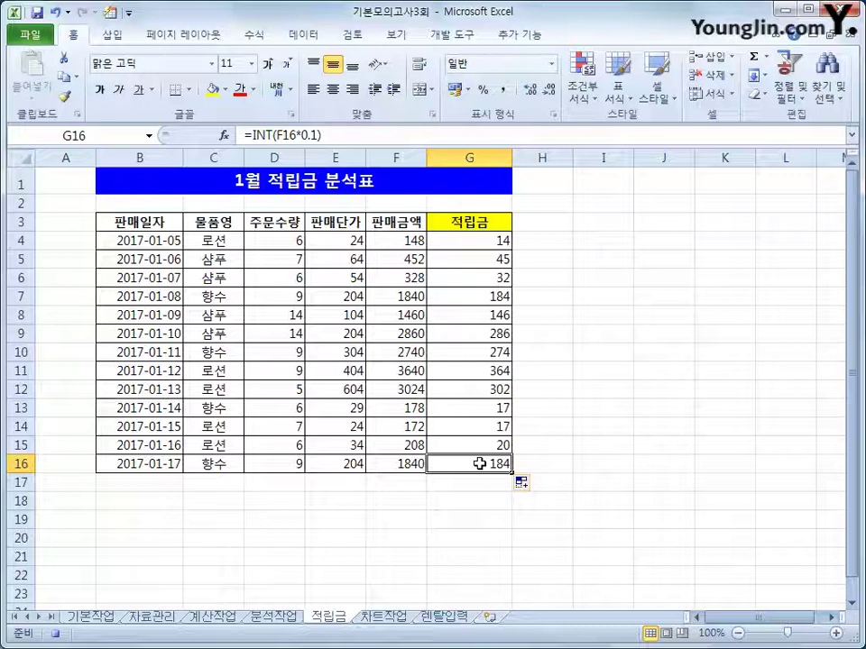
click(56, 634)
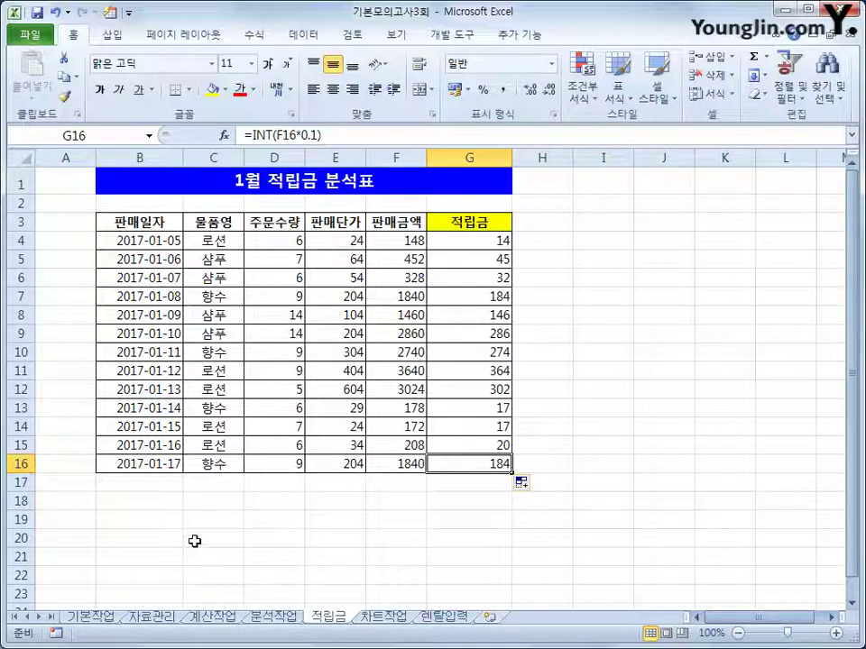
Insert a form button at I2:J3 and assign it the 적립금 macro
click(442, 38)
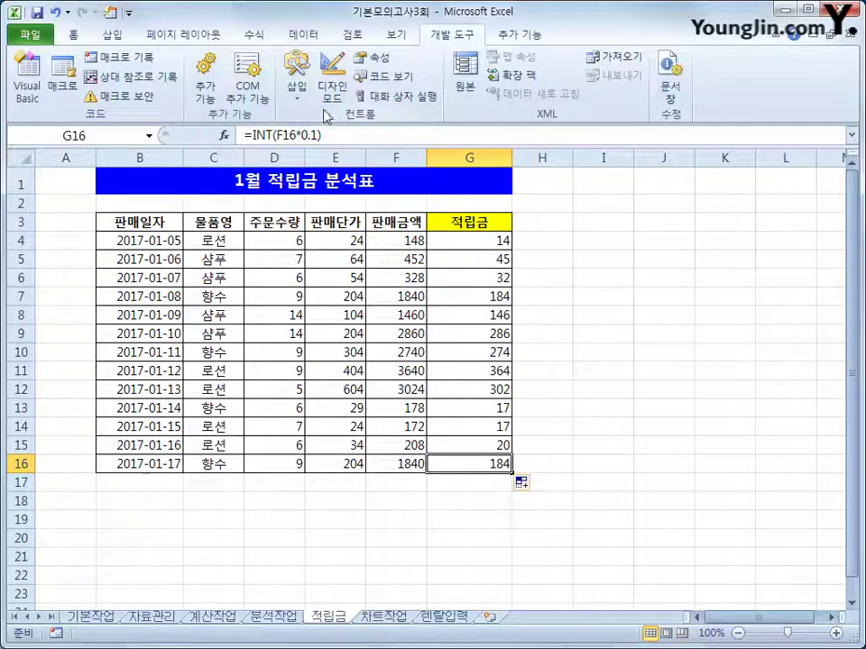
click(297, 83)
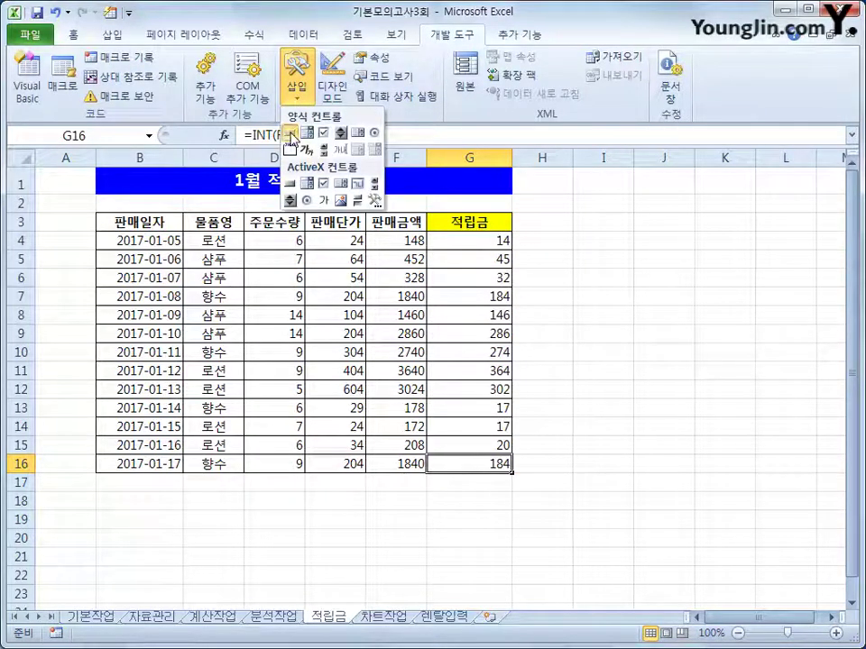
click(290, 134)
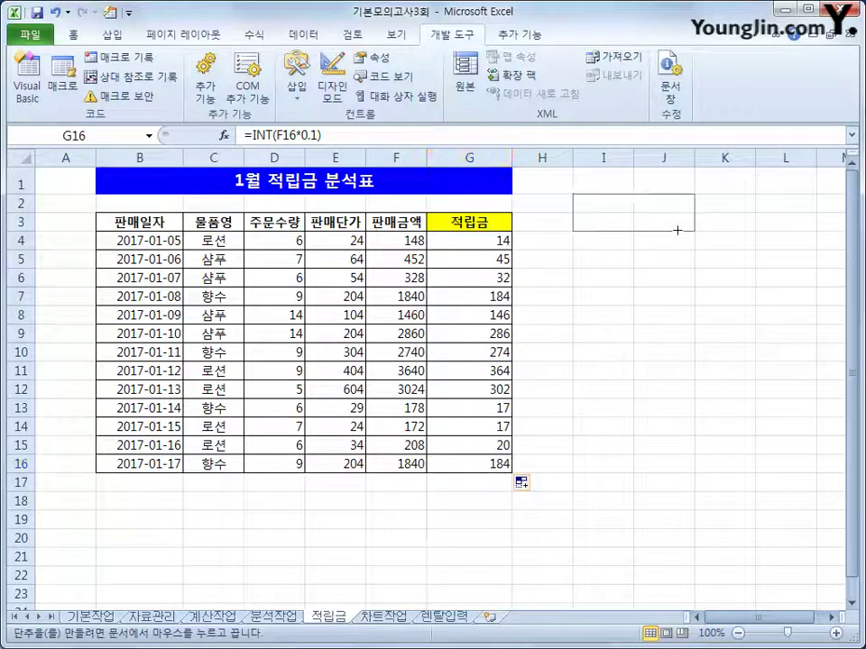
drag(677, 231, 676, 231)
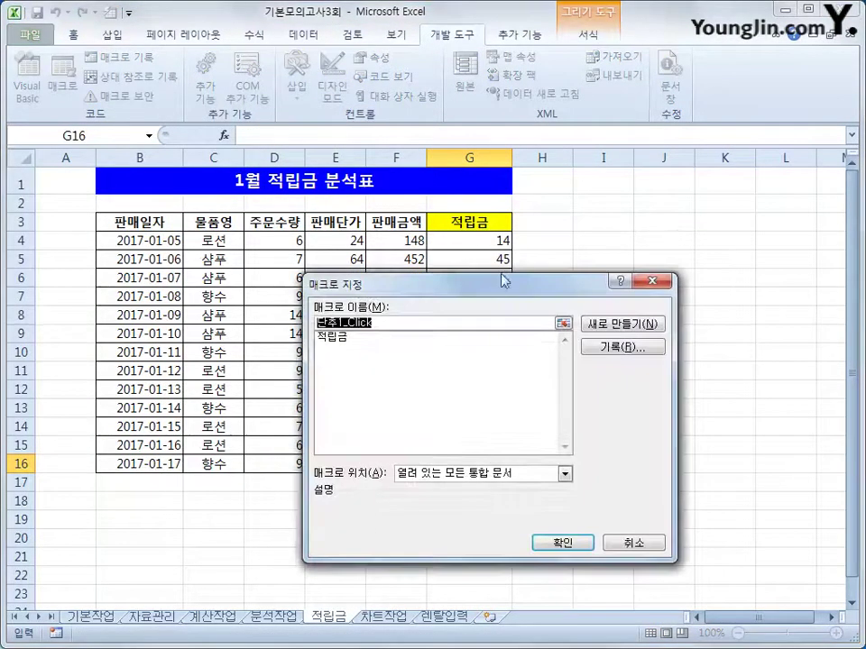
click(368, 341)
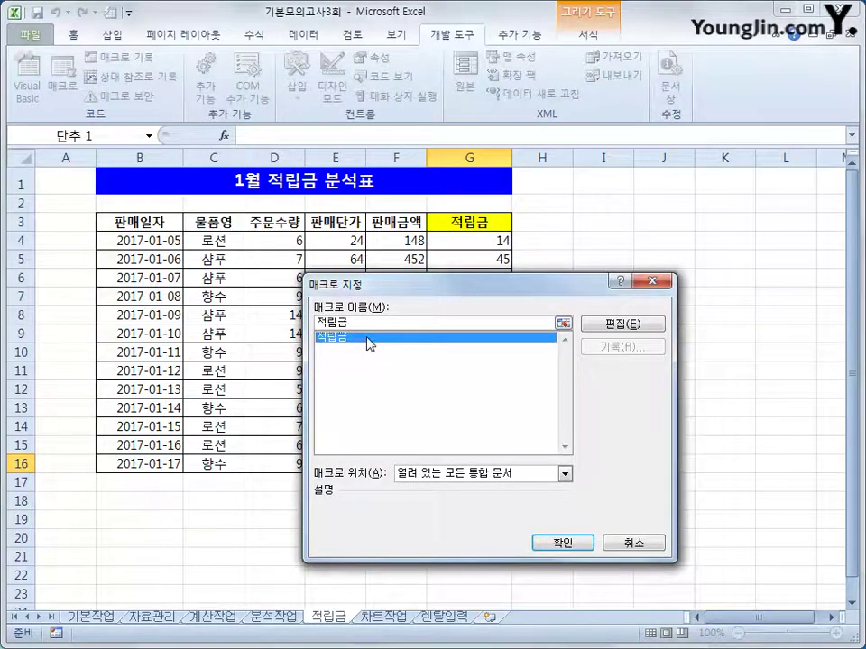
click(561, 542)
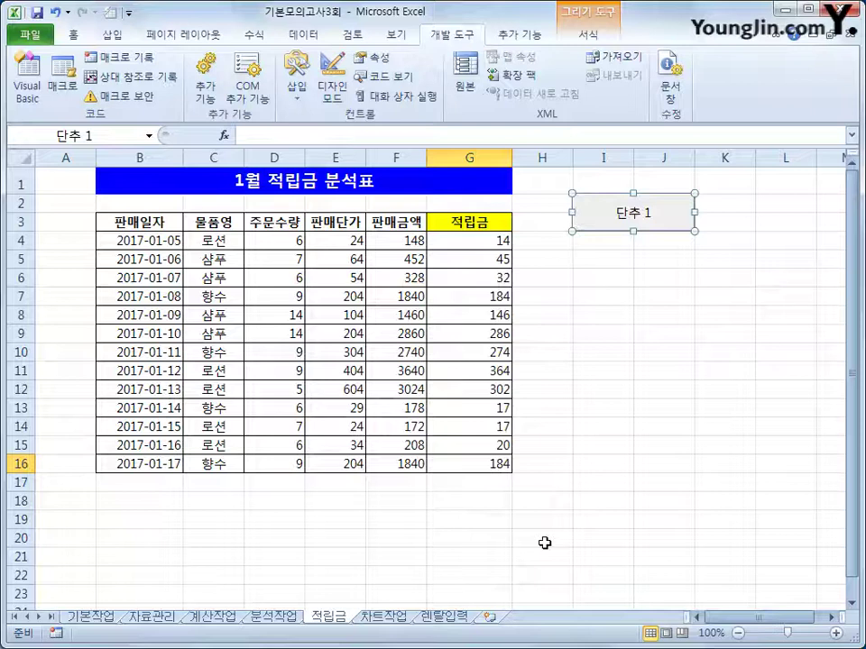
Caption the new button 적립금
text(w)
key(BackSpace)
key(Hangul)
text(ㅈ)
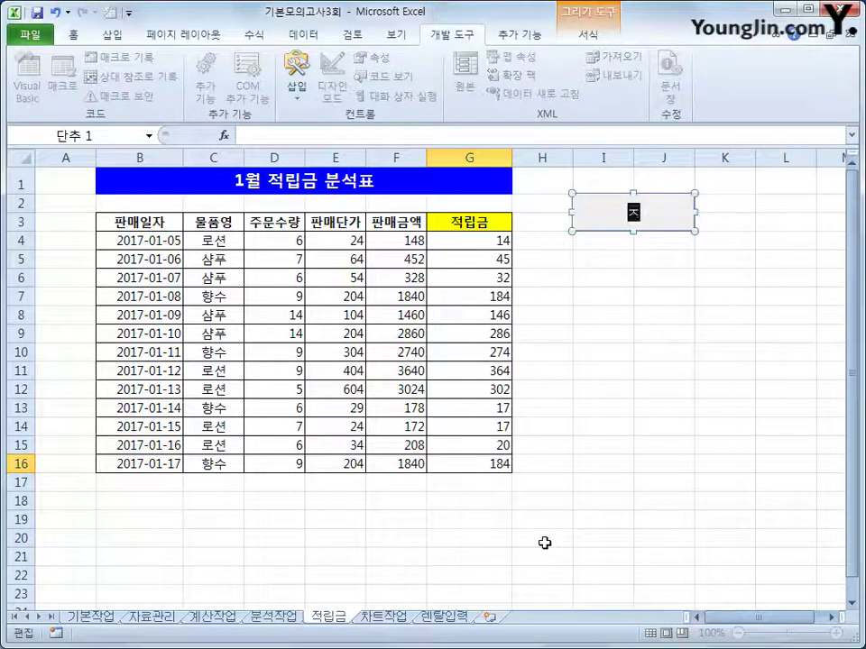
text(립금)
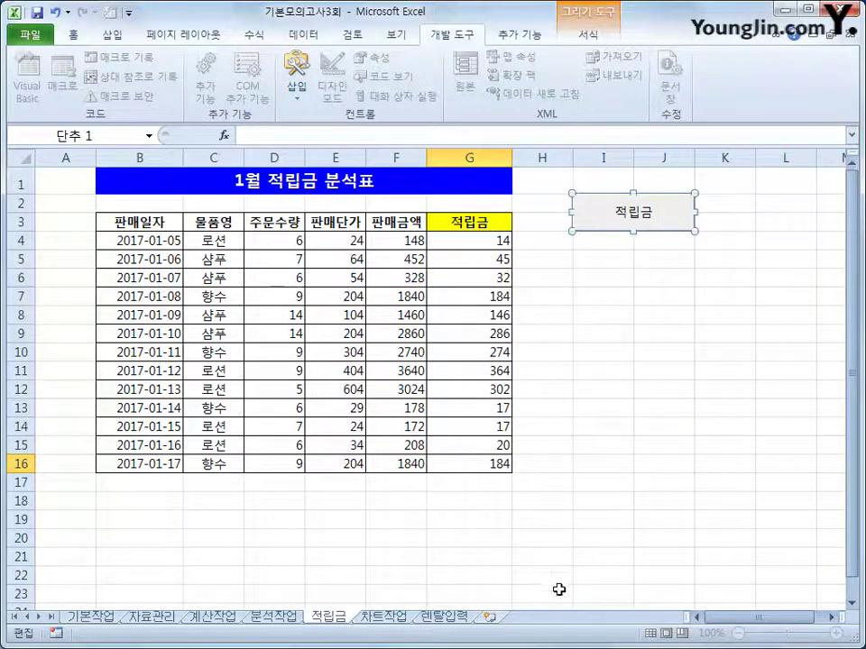
click(645, 384)
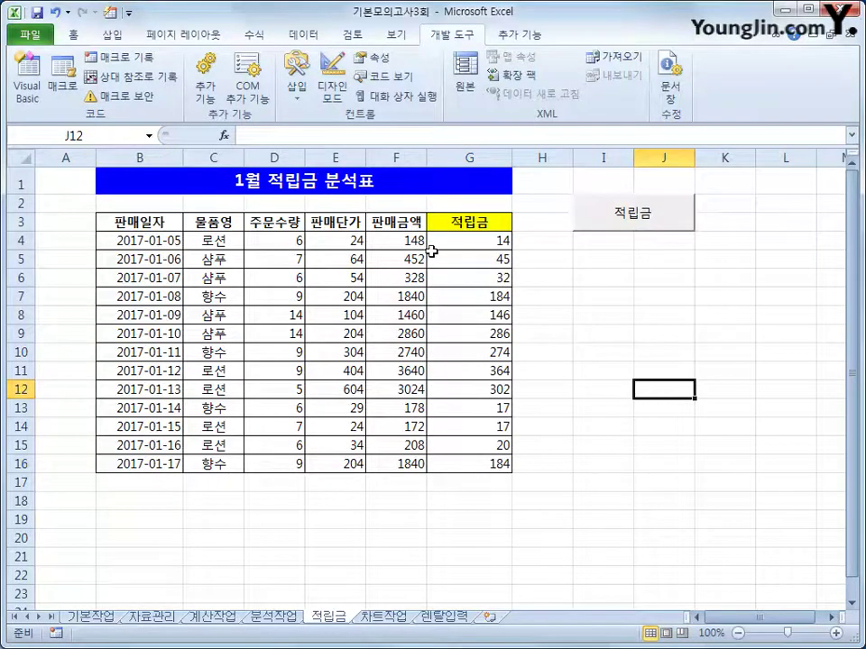
Clear G4:G16 and run the 적립금 button to refill the reward amounts
drag(463, 246, 463, 455)
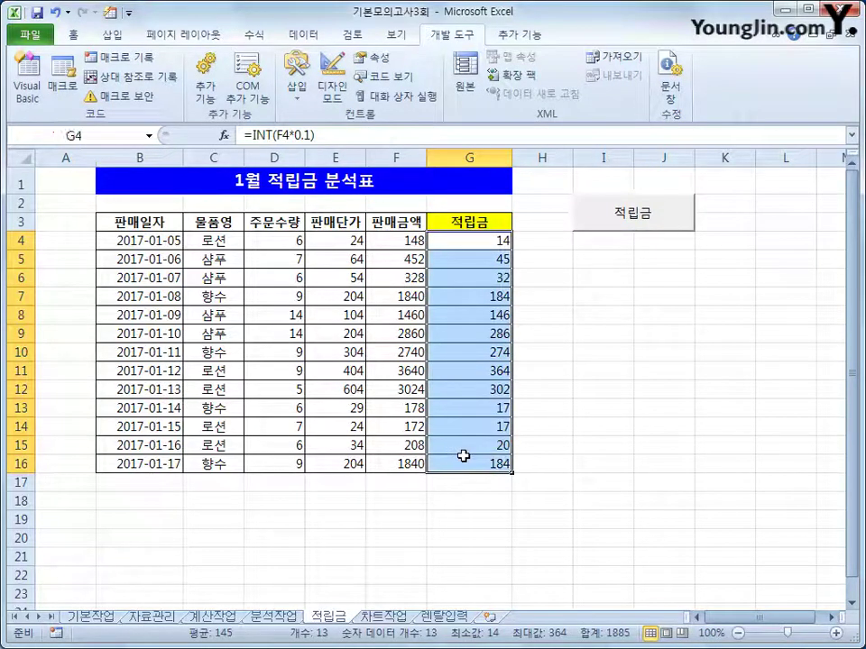
key(Delete)
click(601, 478)
click(638, 214)
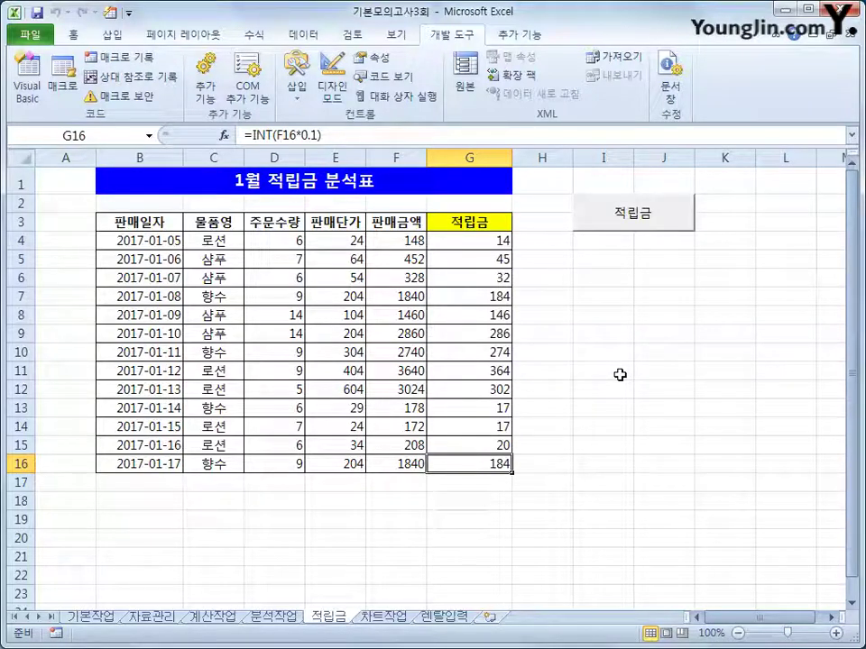
On the 차트작업 sheet, change the 강릉 series chart type to 표식이 있는 꺾은선형
click(384, 616)
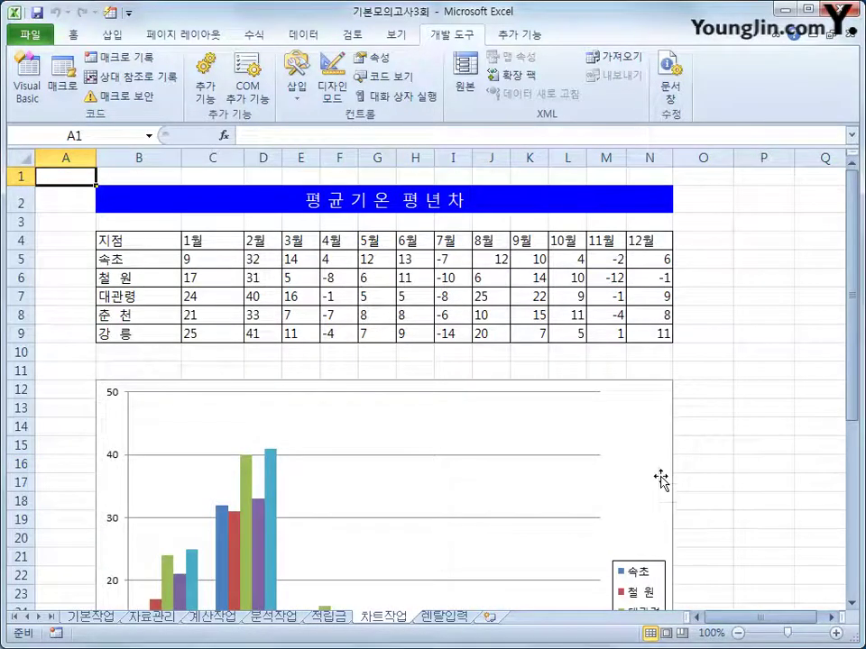
click(634, 445)
scroll(619, 458, down, 2)
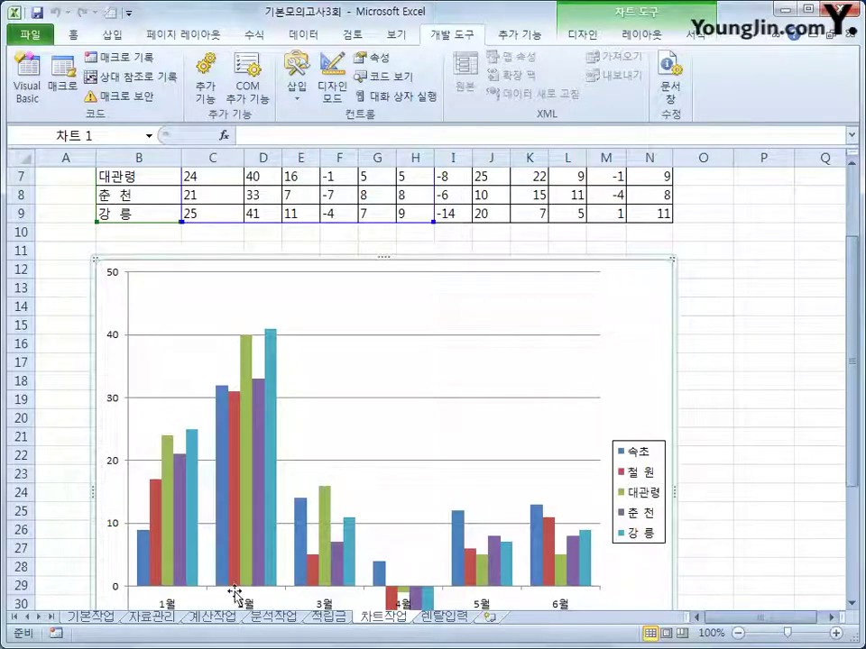
click(268, 406)
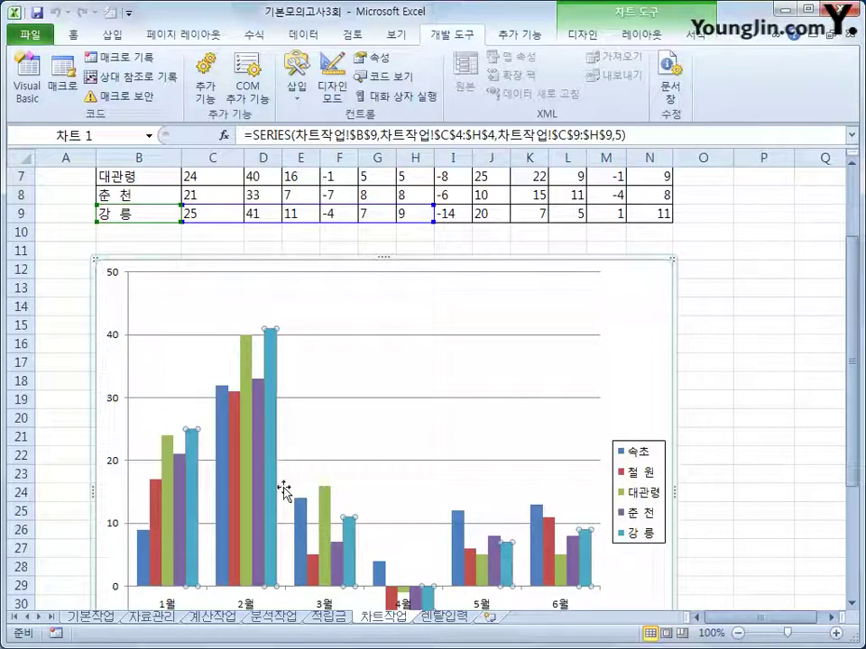
right_click(271, 379)
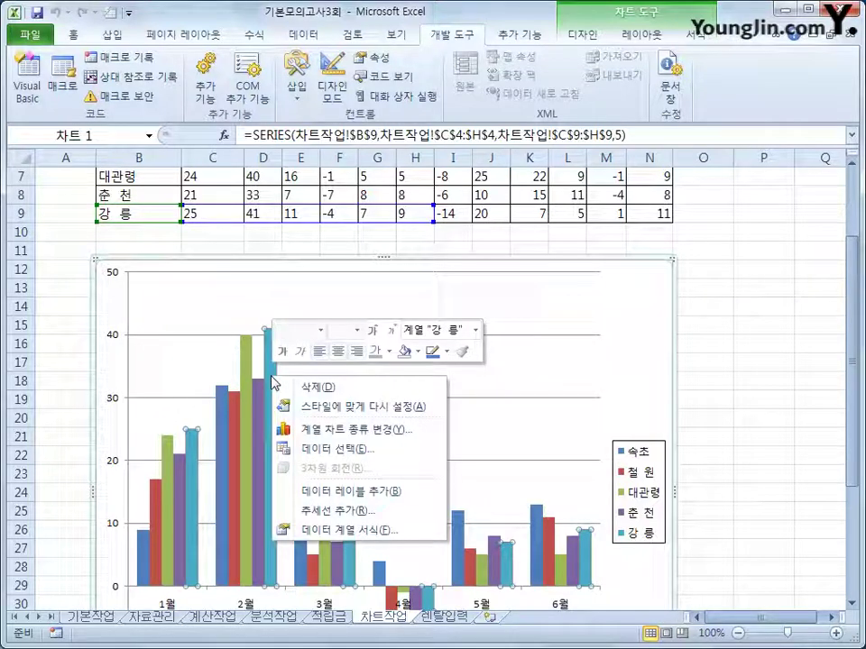
click(360, 430)
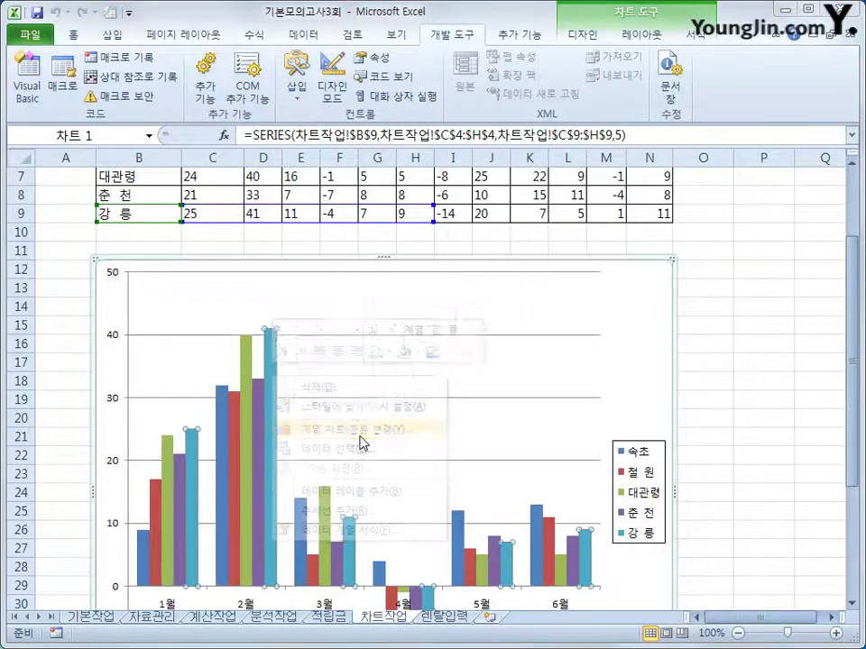
click(547, 347)
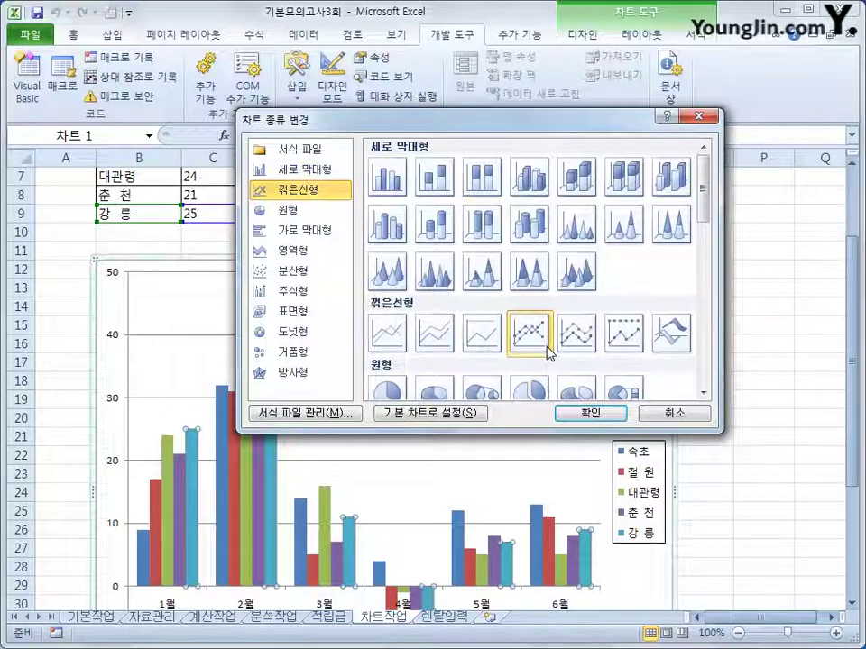
click(582, 413)
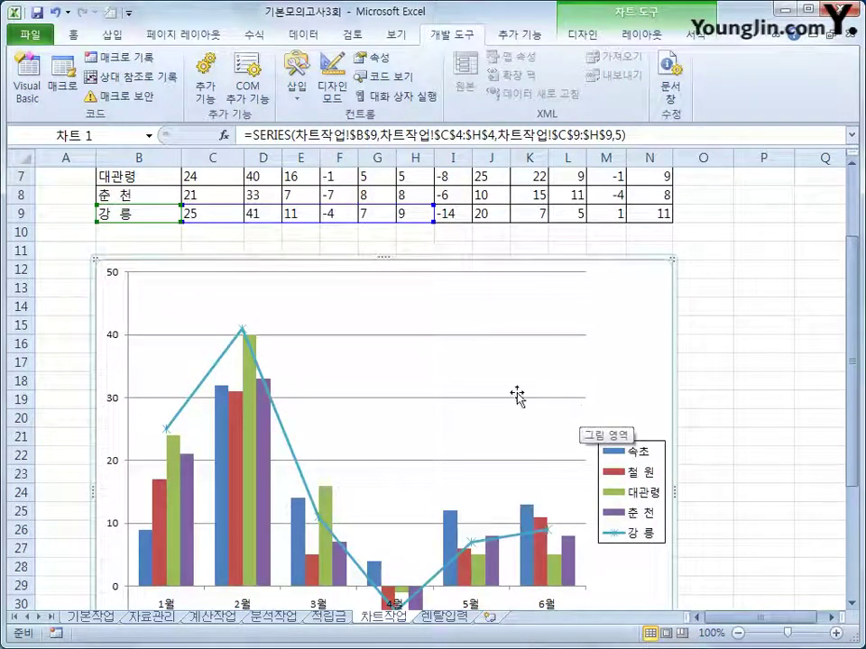
Add data labels to the 강릉 line series
click(243, 331)
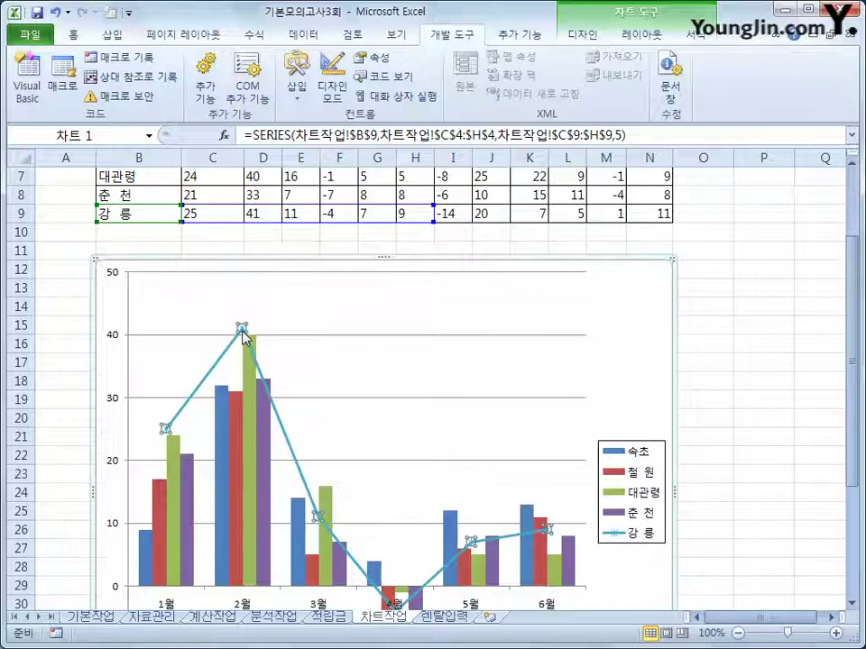
right_click(242, 331)
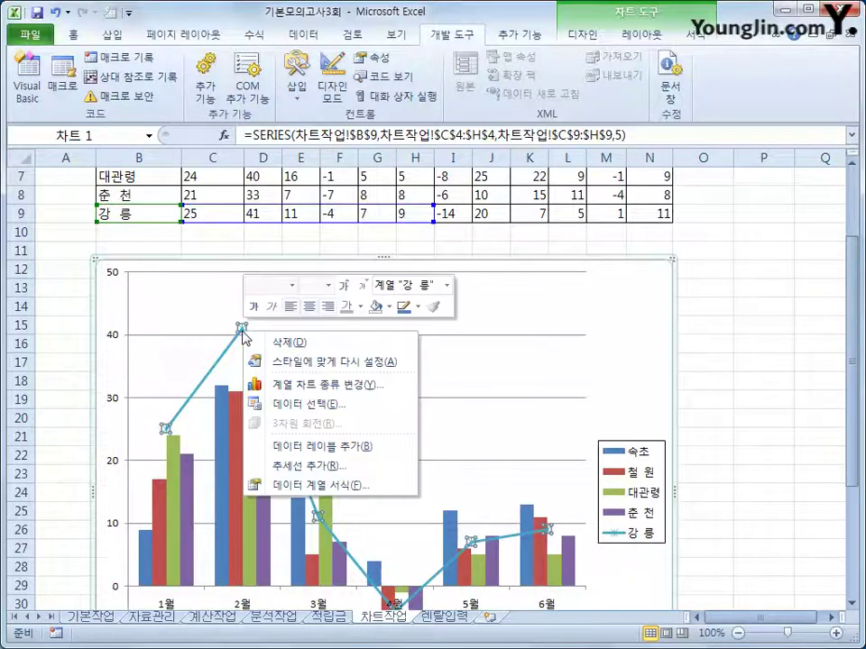
click(380, 455)
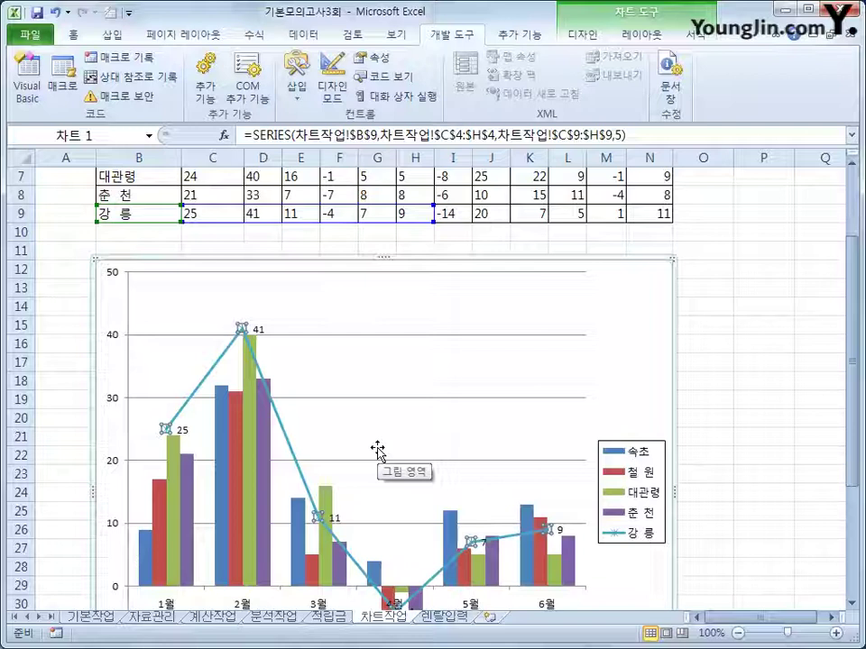
Set the 속초 bar series' 계열 겹치기 to 50%
click(150, 553)
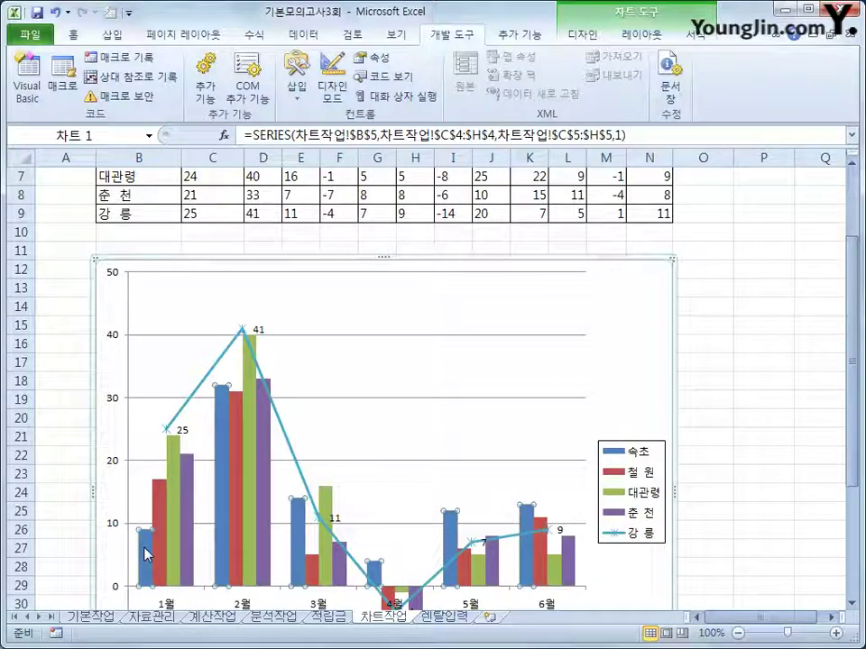
key(shift+F10)
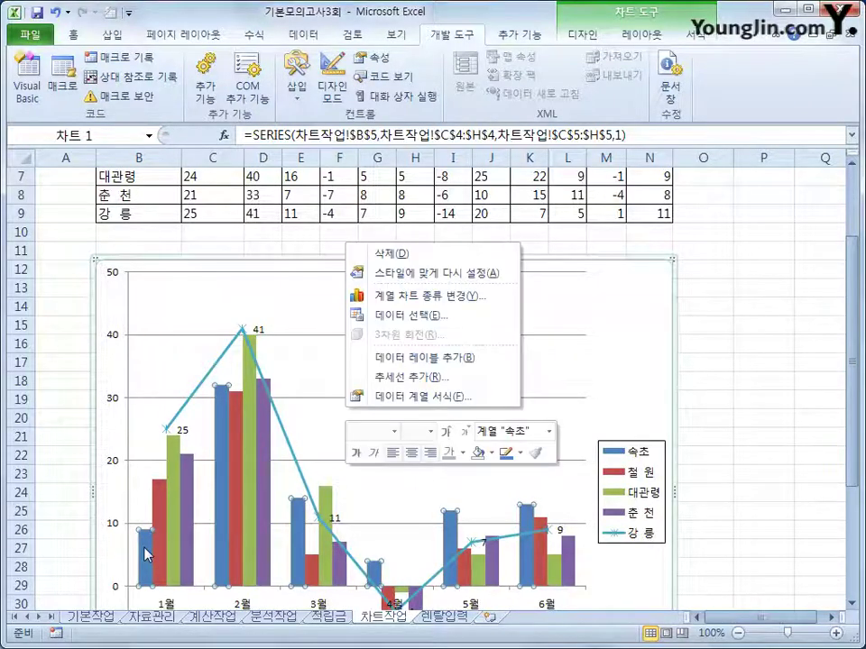
click(403, 396)
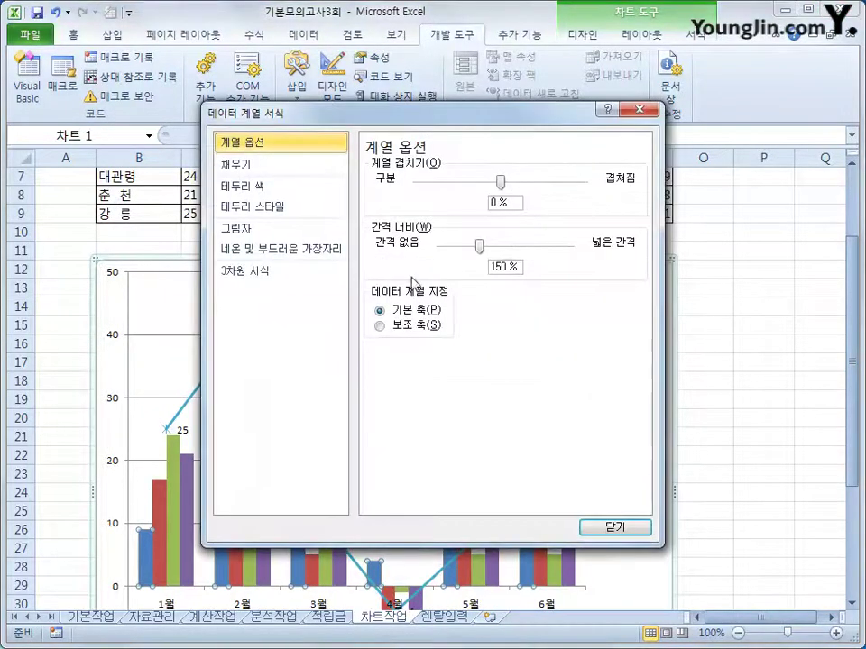
drag(506, 201, 400, 192)
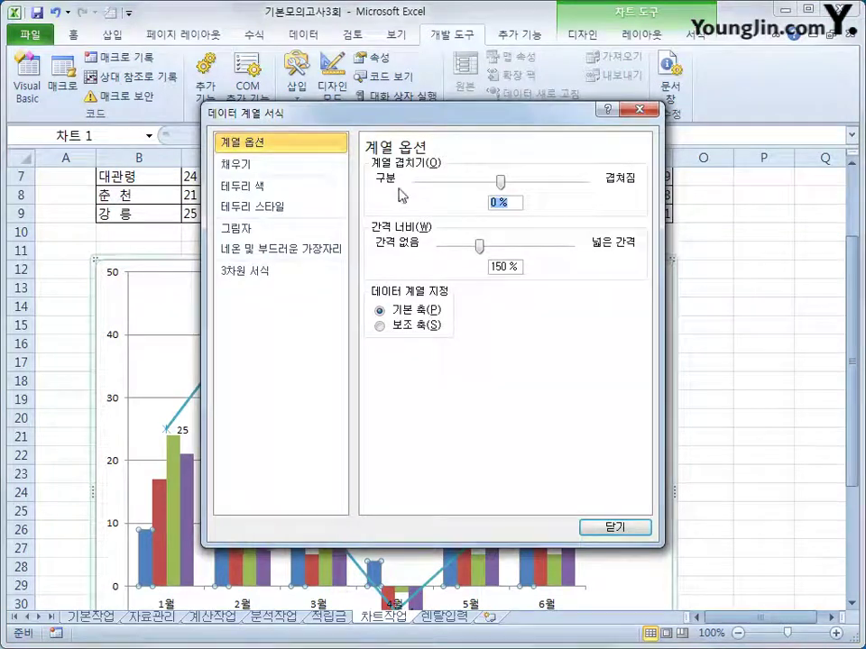
text(50)
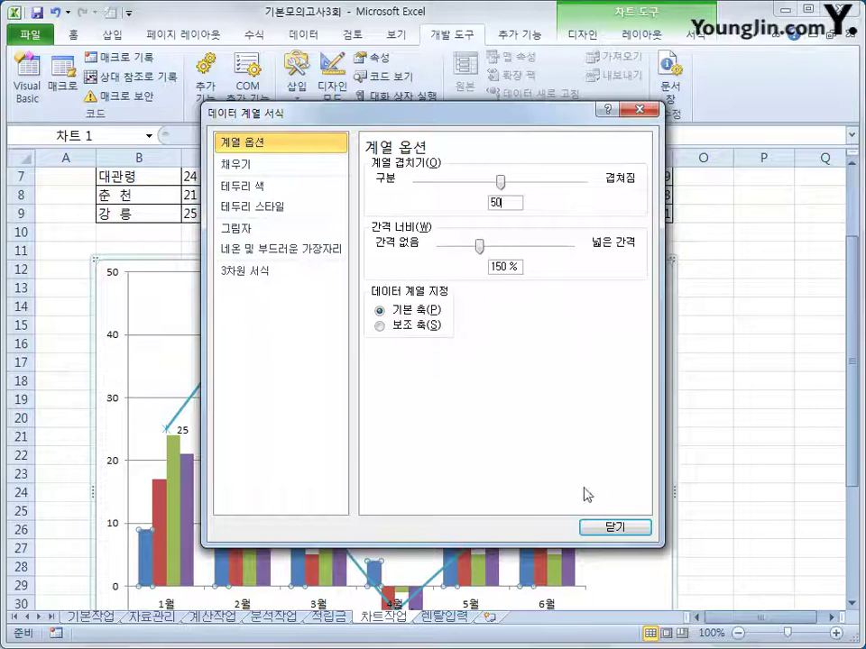
click(617, 530)
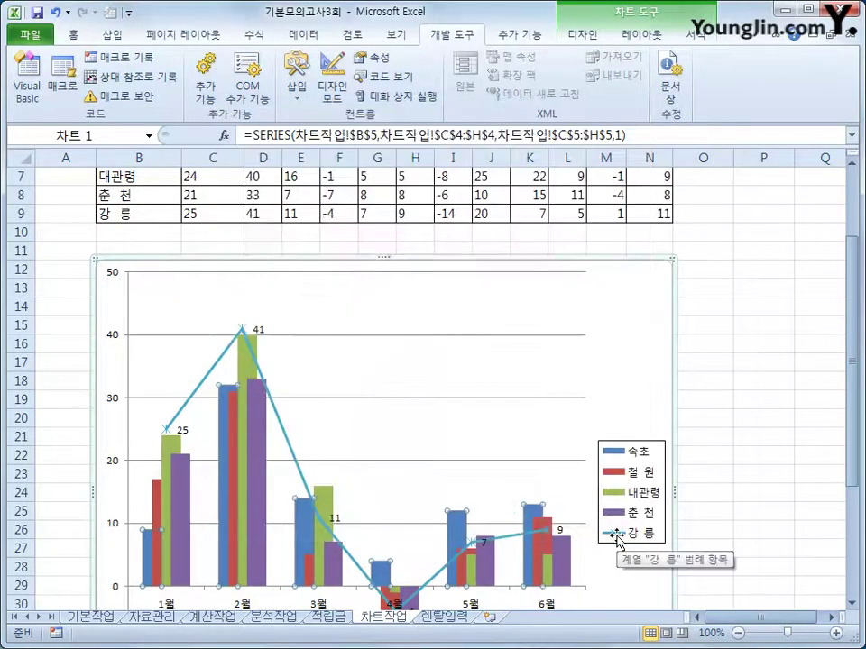
Fix the vertical axis at minimum -10, maximum 45 and major unit 5
right_click(113, 397)
click(244, 572)
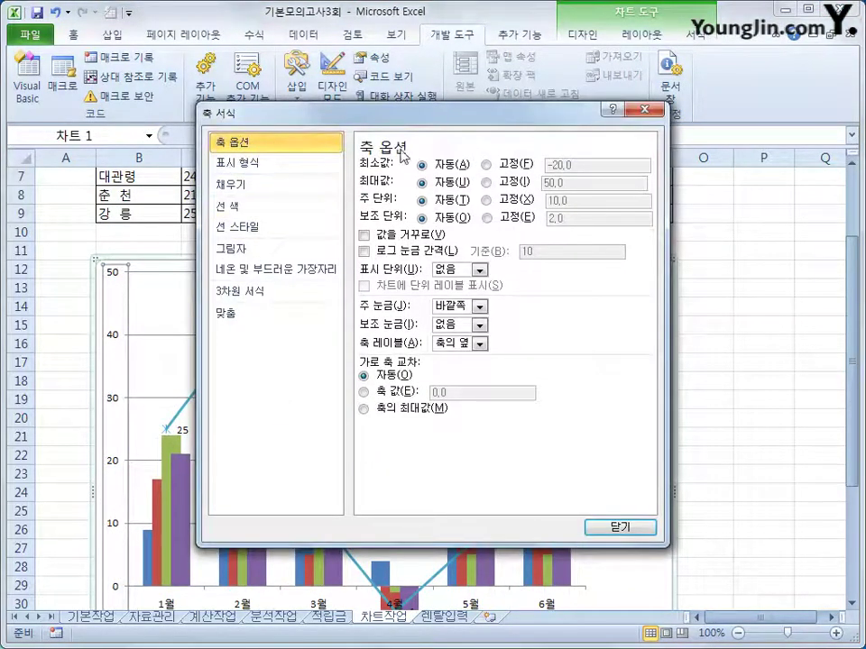
click(516, 164)
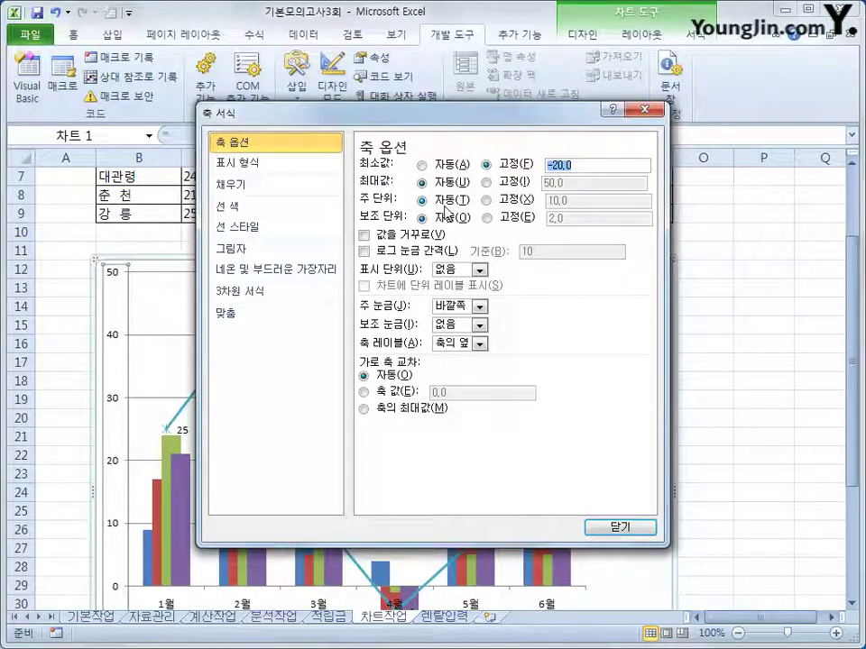
text(-10)
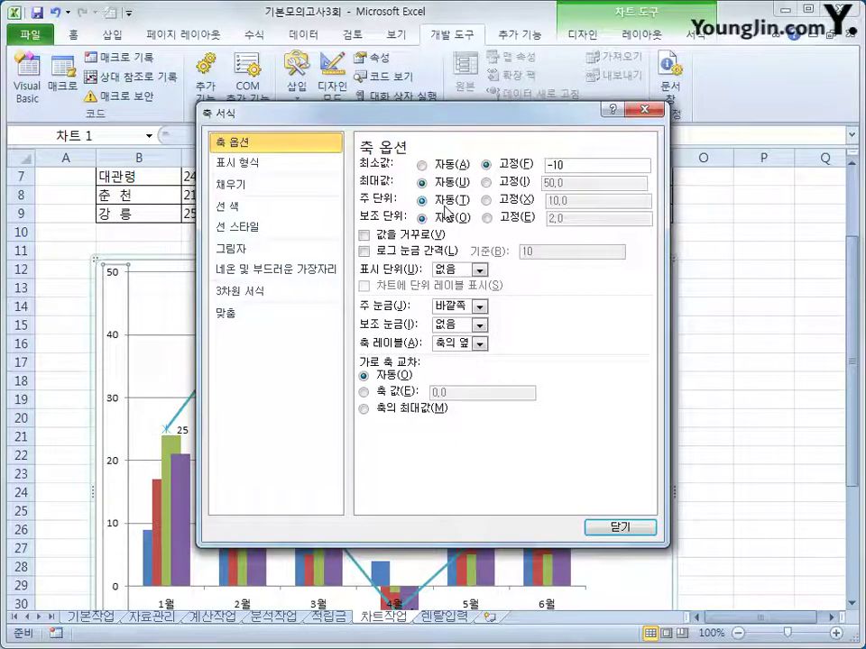
click(499, 183)
drag(560, 182, 525, 185)
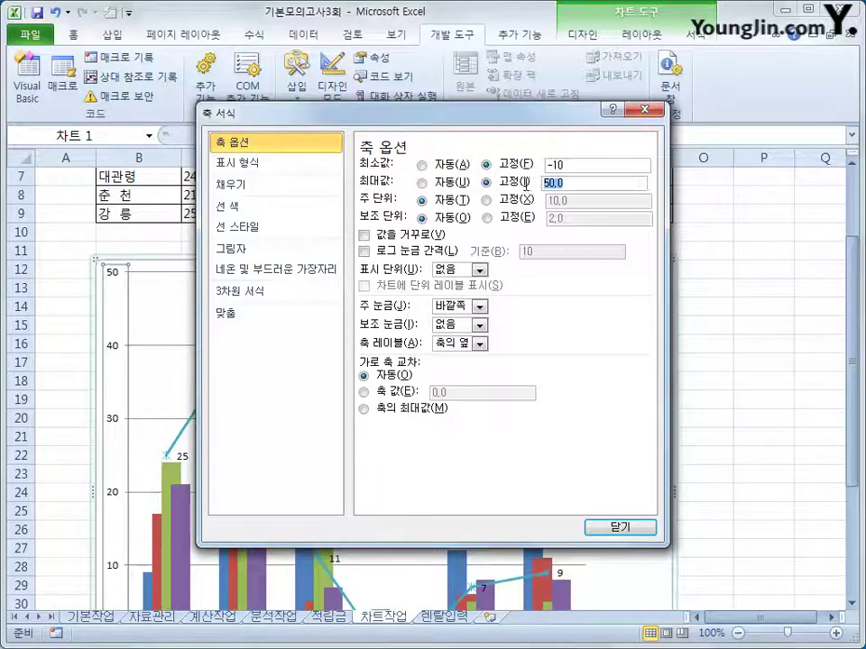
text(45)
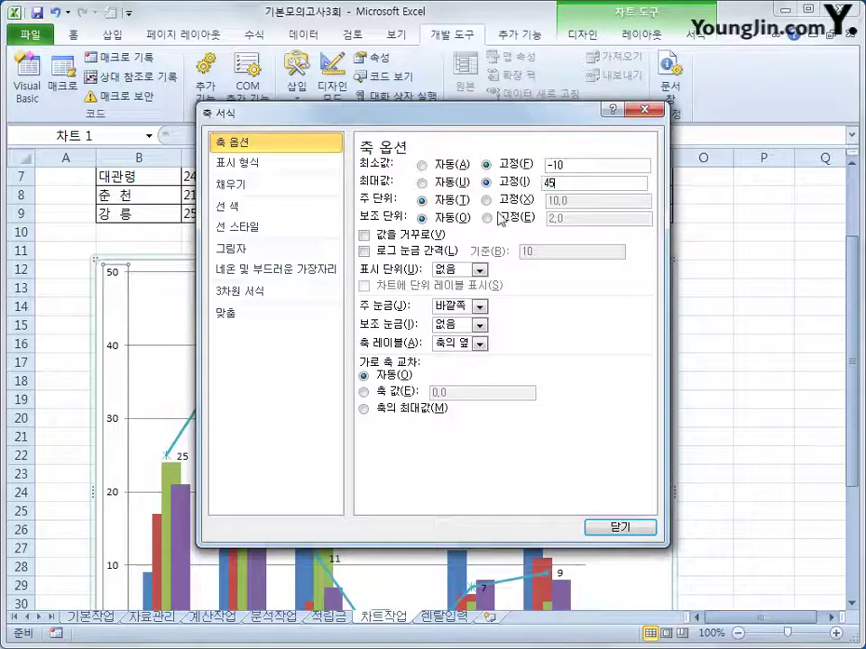
click(485, 199)
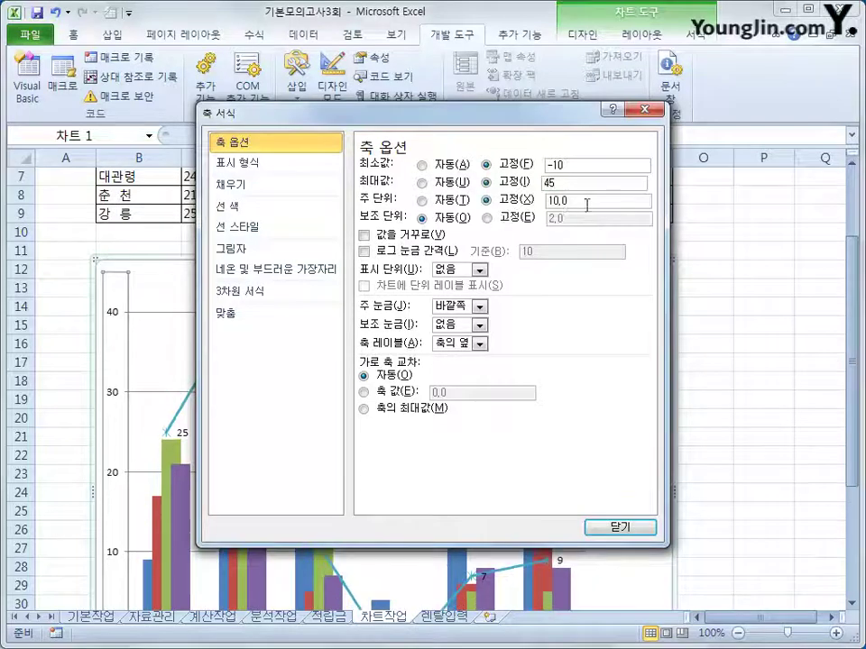
drag(586, 201, 544, 200)
text(5)
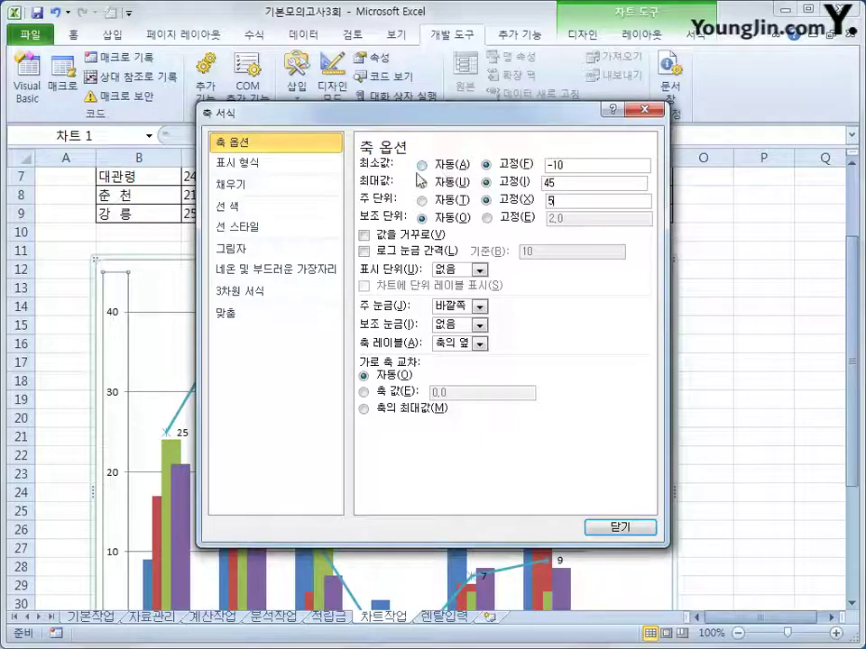
click(620, 527)
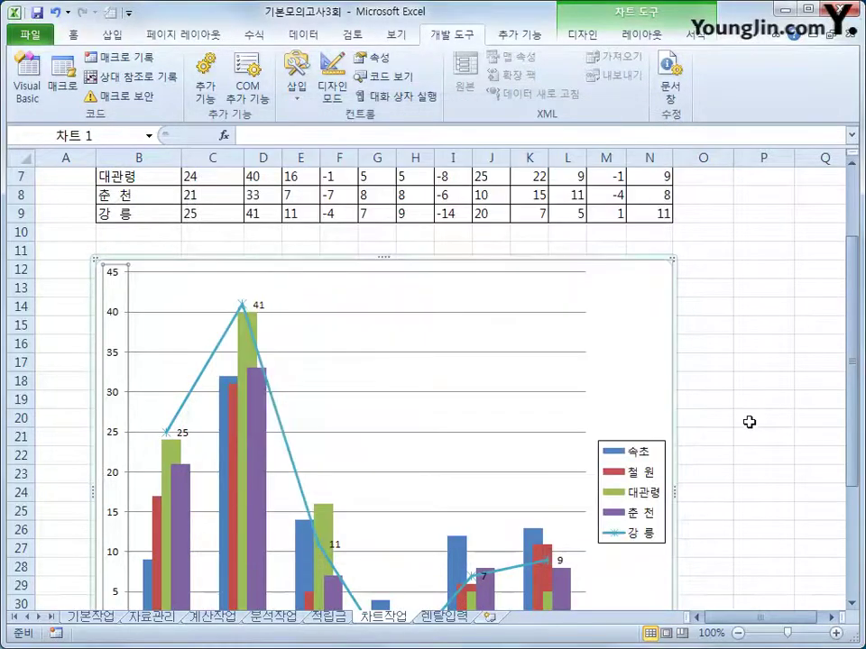
scroll(755, 433, down, 2)
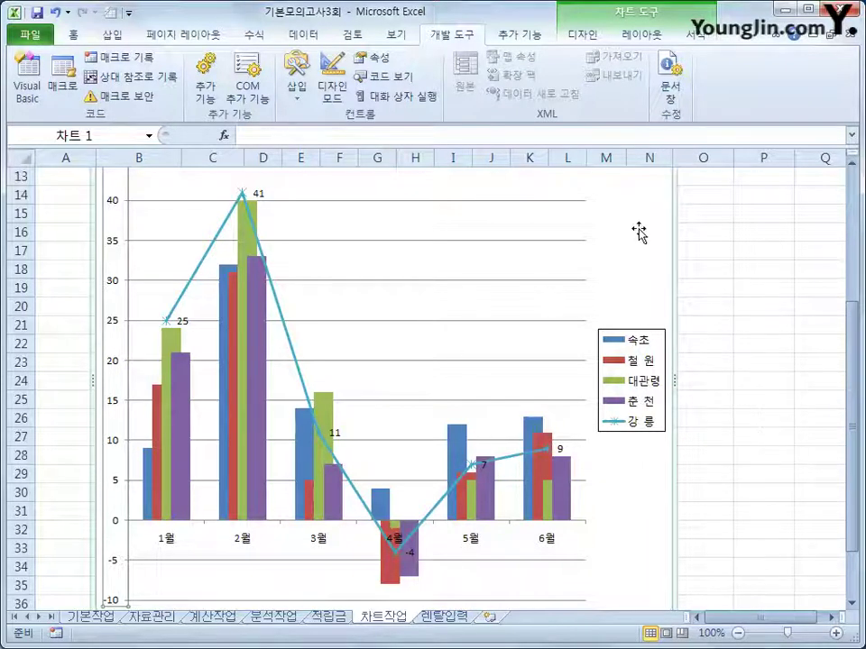
Apply an Outer shadow preset to the chart area, then deselect the chart
key(shift+F10)
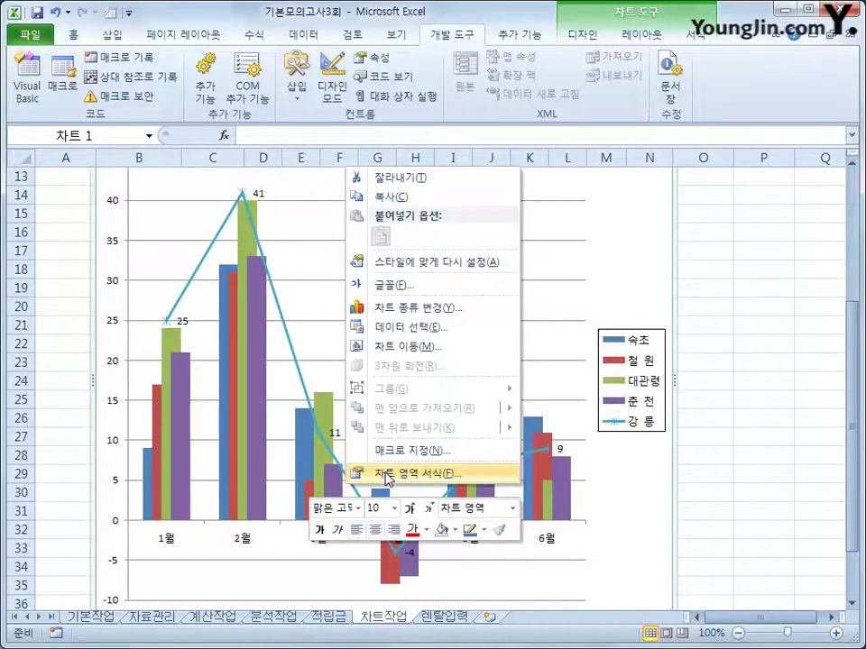
click(387, 473)
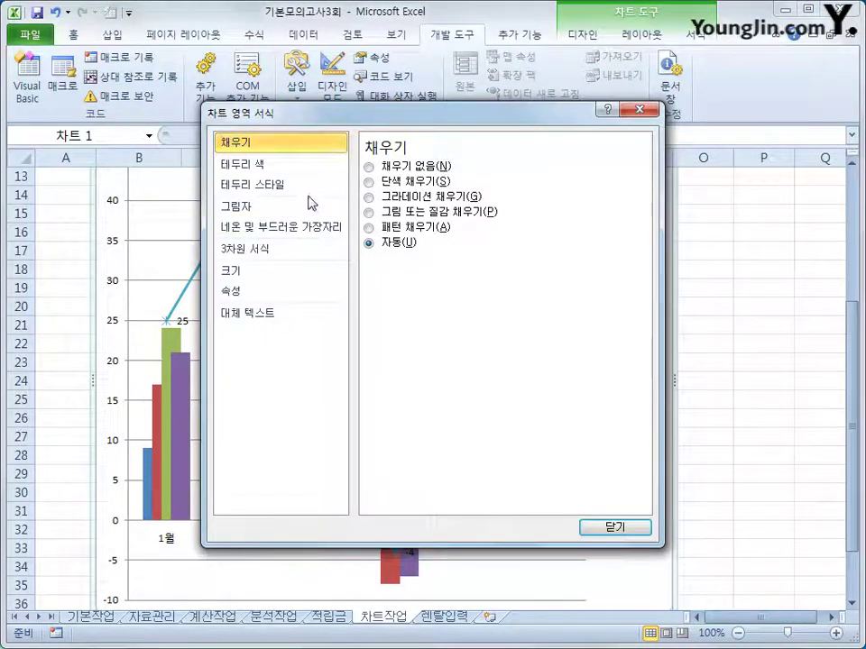
click(280, 185)
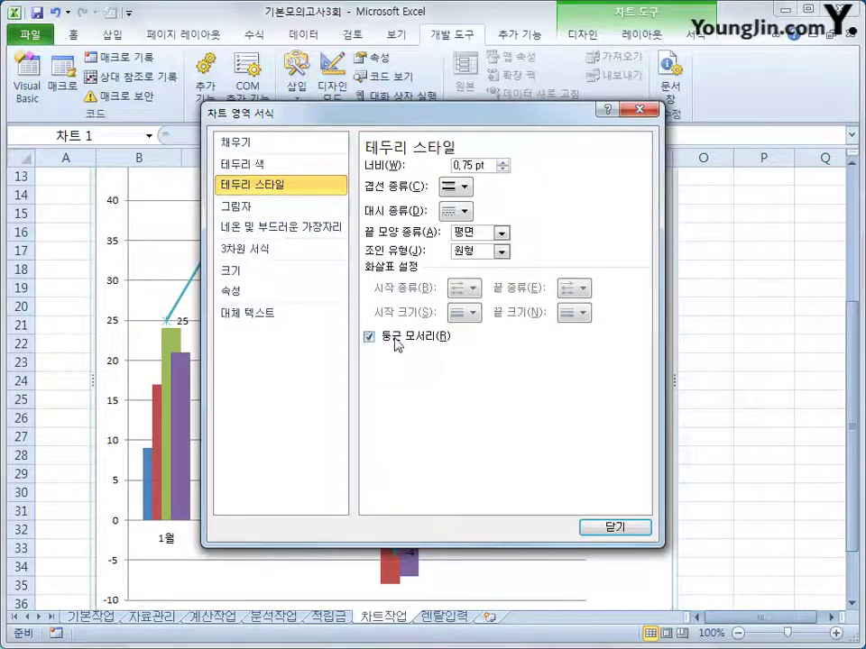
click(284, 216)
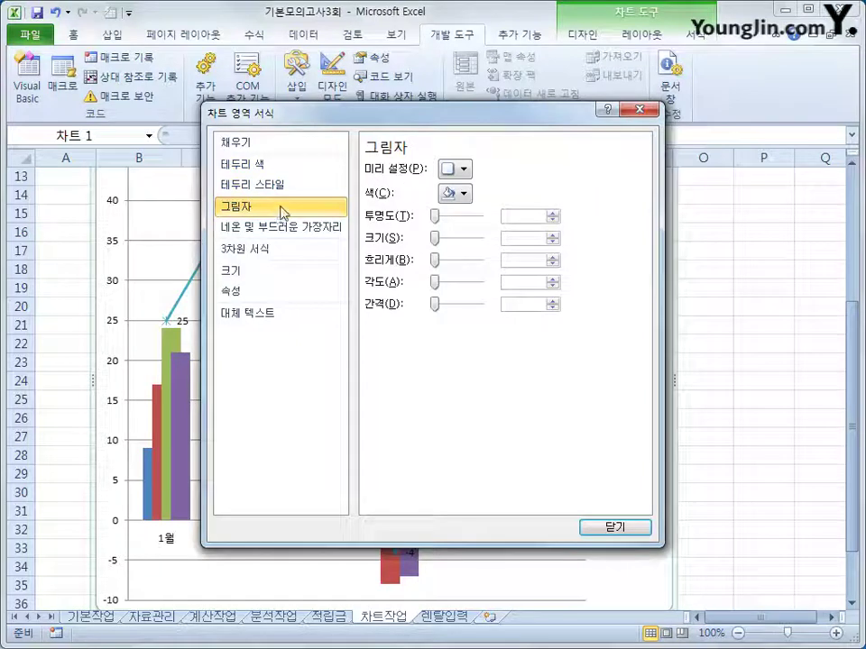
click(453, 169)
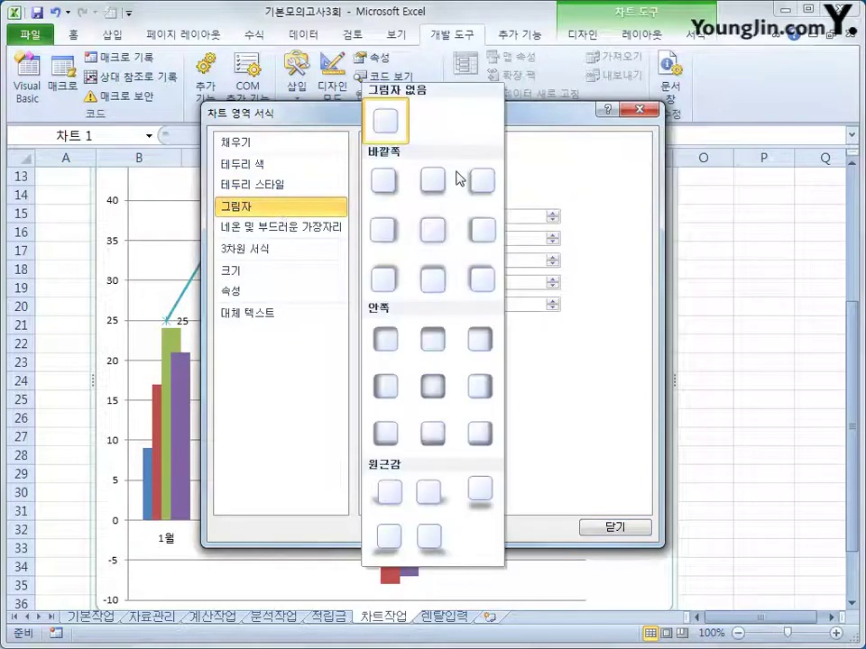
click(384, 180)
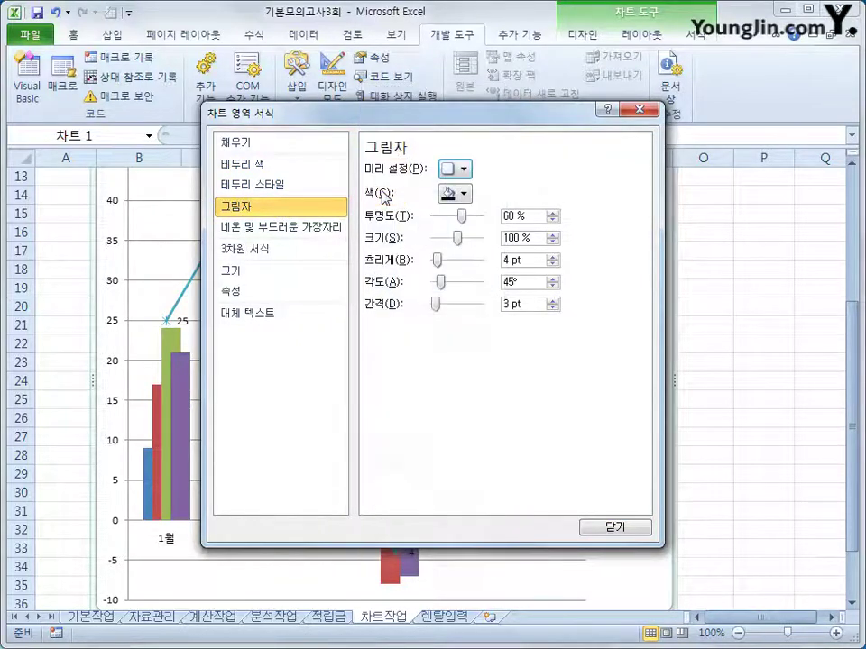
click(617, 528)
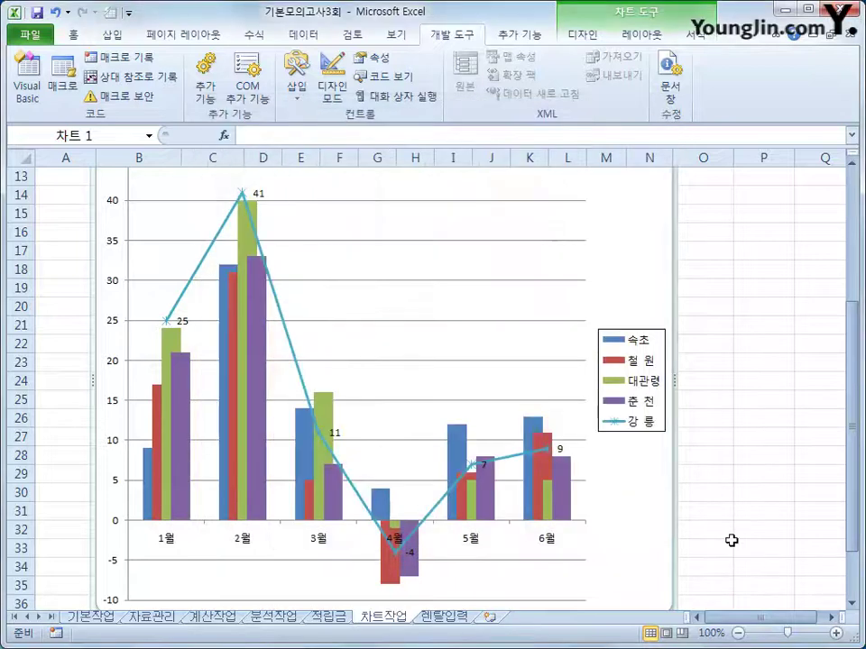
click(737, 544)
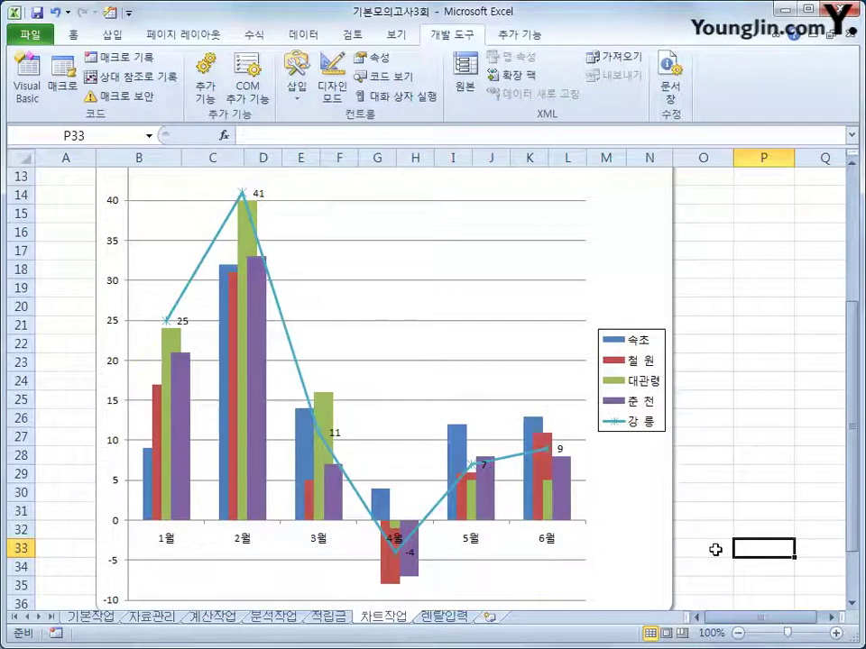
scroll(715, 549, down, 1)
scroll(714, 549, up, 2)
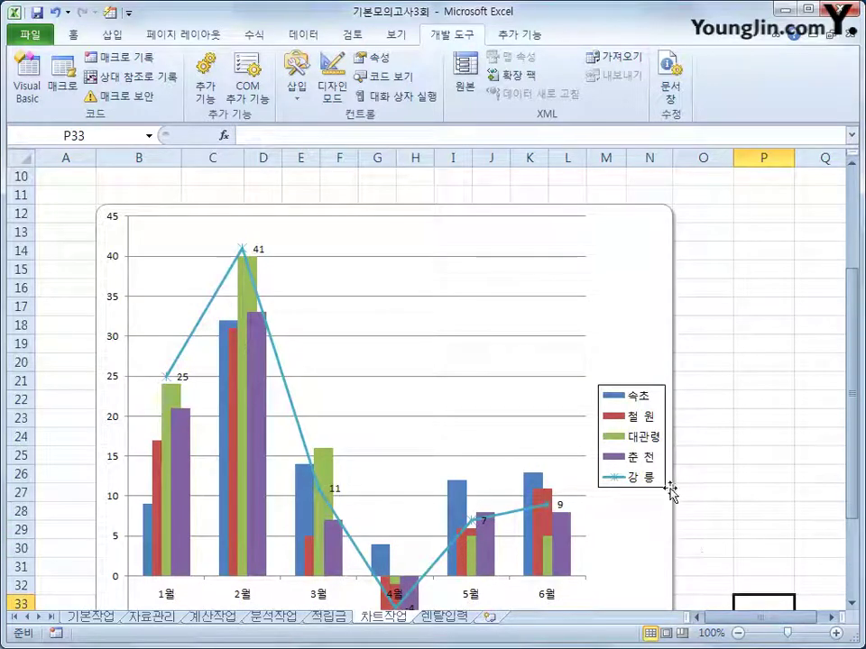
On the 렌탈입력 sheet, switch on 디자인 모드 and select the 렌탈입력 button
click(437, 622)
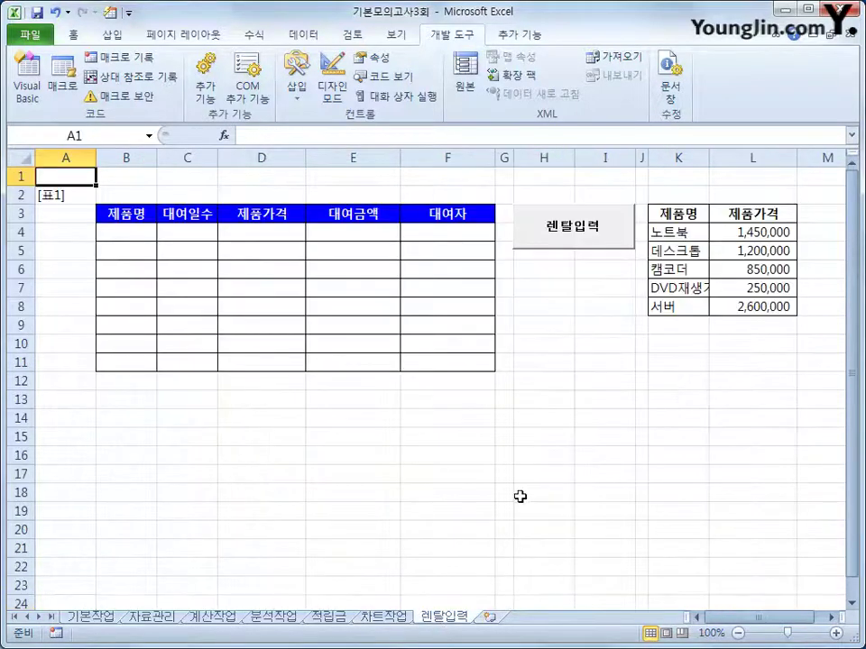
click(580, 437)
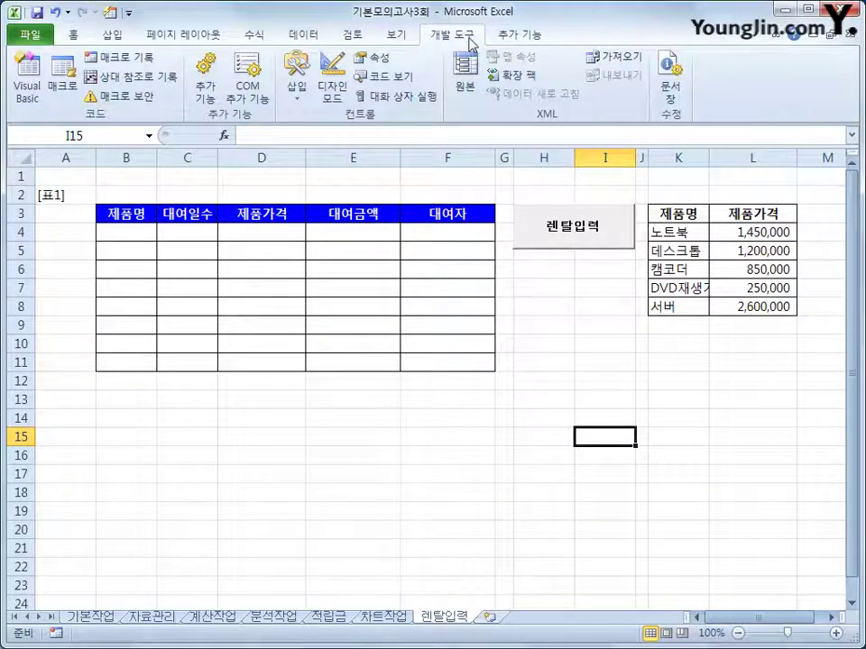
click(326, 92)
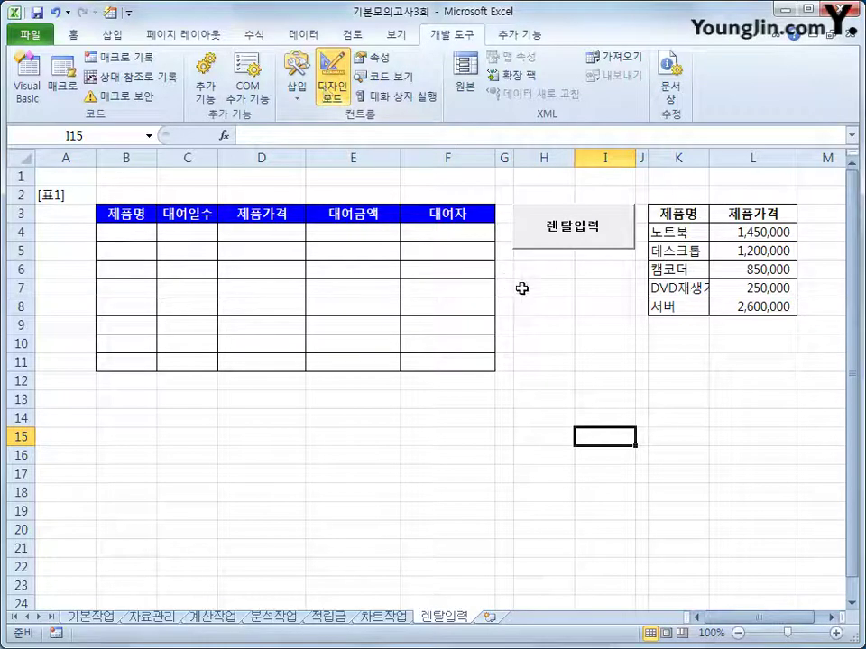
click(556, 244)
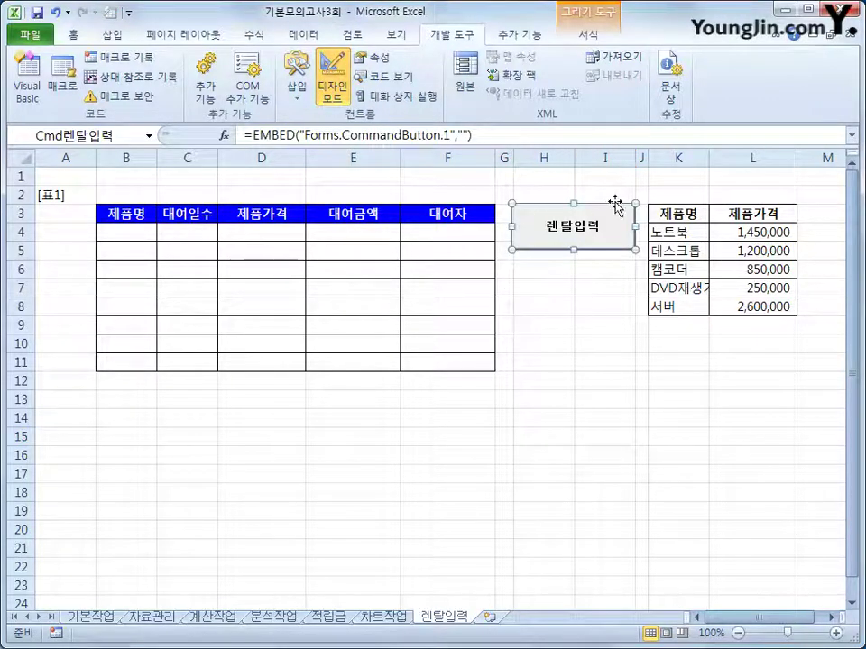
Write 렌탈입력화면.Show in the Cmd렌탈입력_Click procedure
double_click(580, 242)
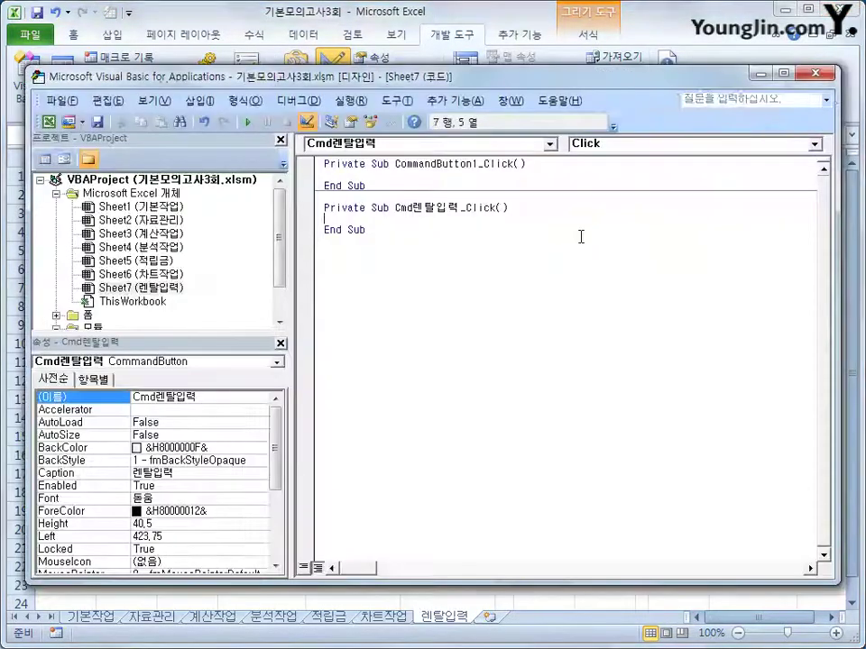
key(Tab)
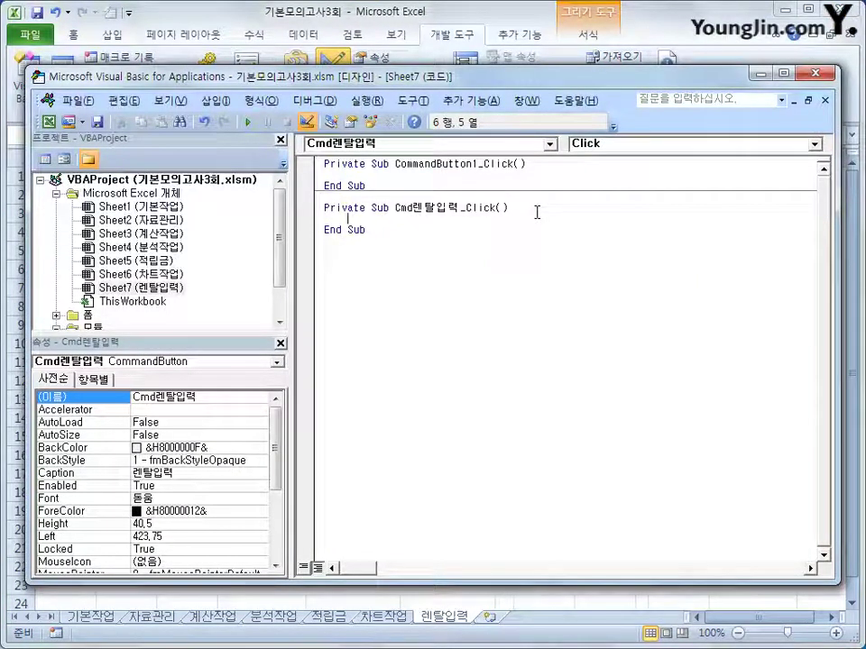
text(렌탈입력)
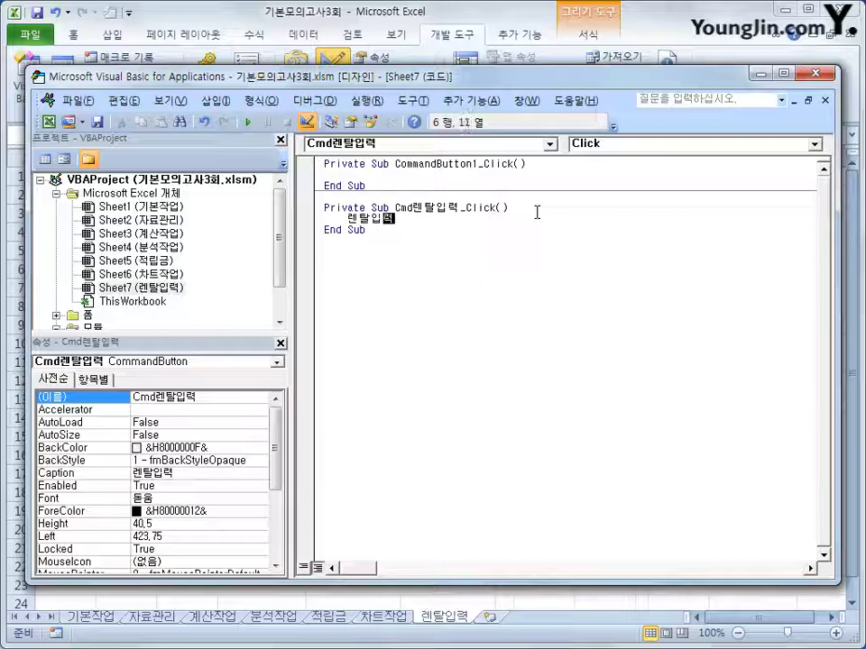
text( 화면.)
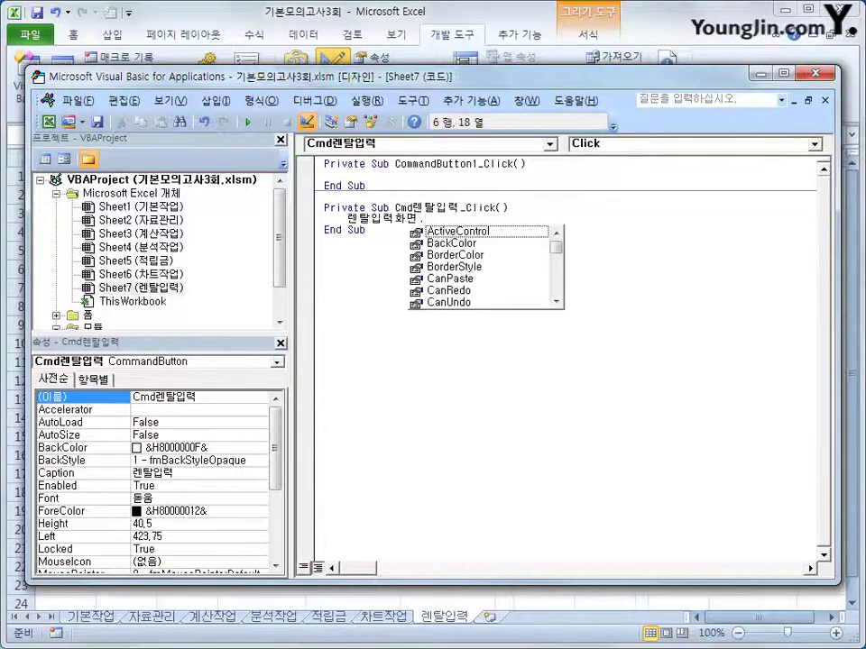
text(sh)
key(Tab)
key(Down)
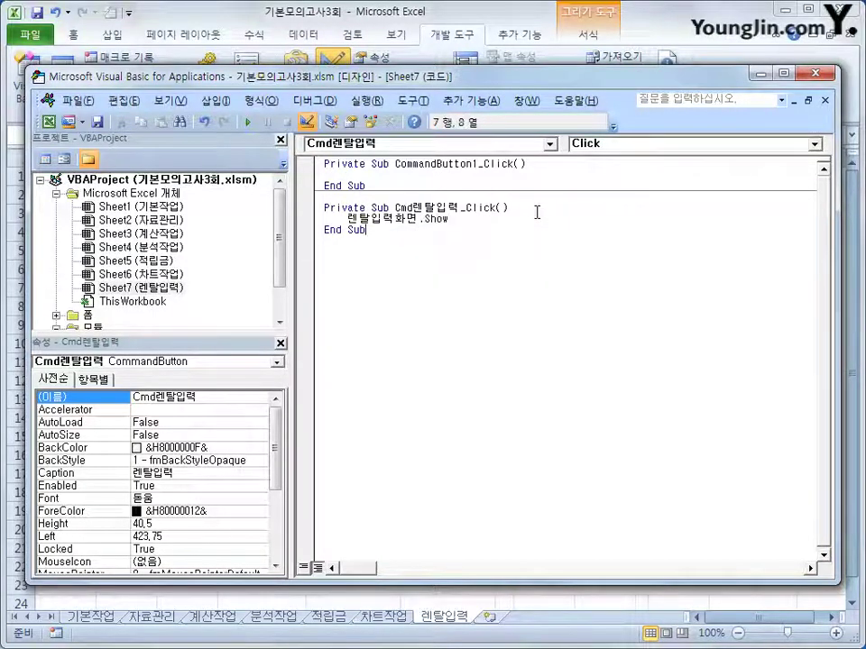
Expand the 폼 folder and open the 렌탈입력화면 form's code
double_click(88, 315)
click(111, 316)
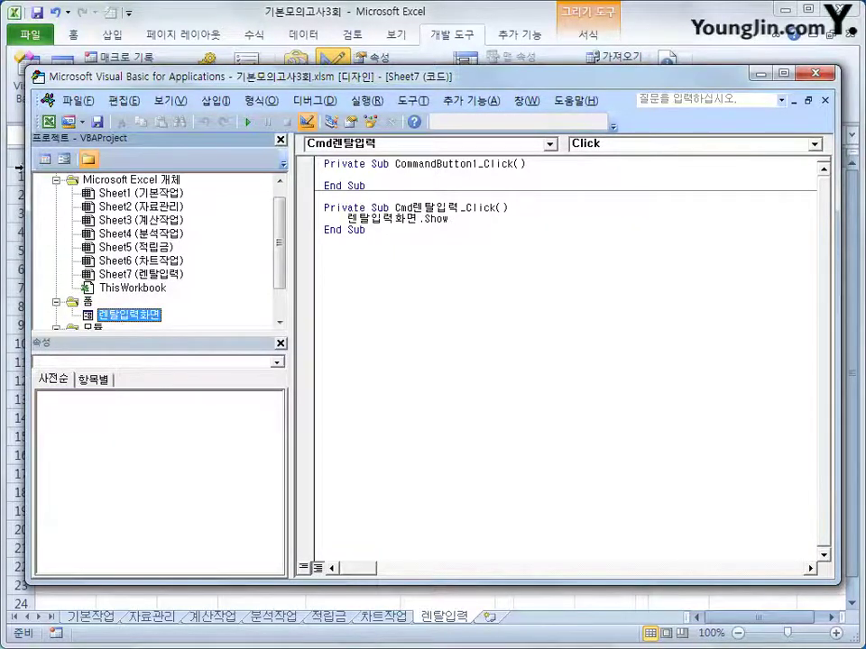
key(F7)
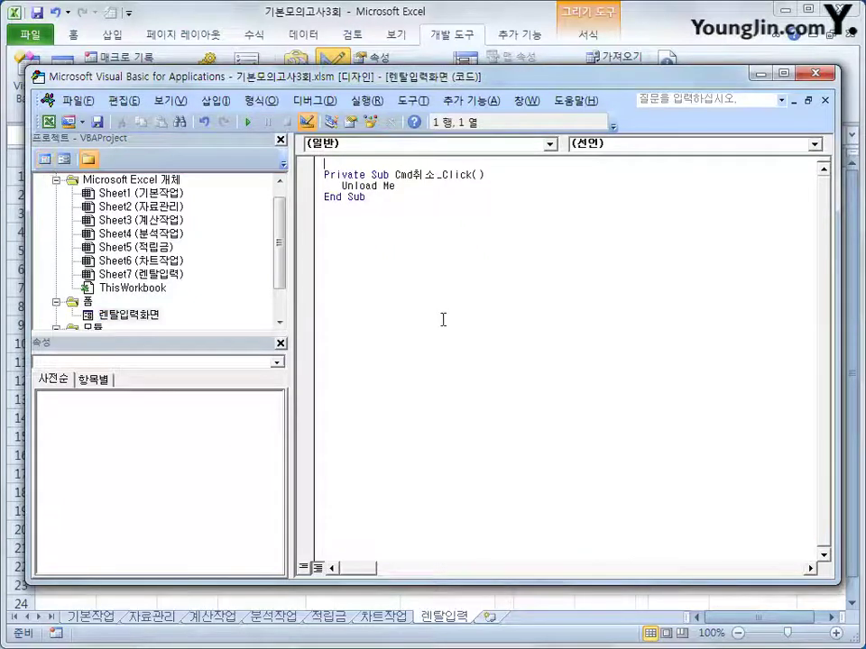
Create UserForm_Initialize with Cmb제품명.RowSource = "K4:K8"
click(474, 146)
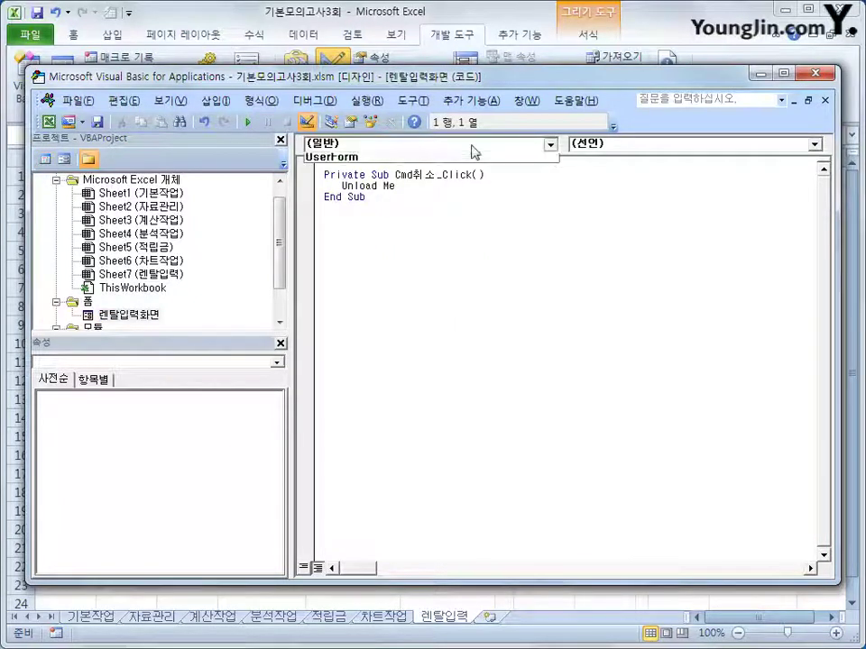
click(427, 261)
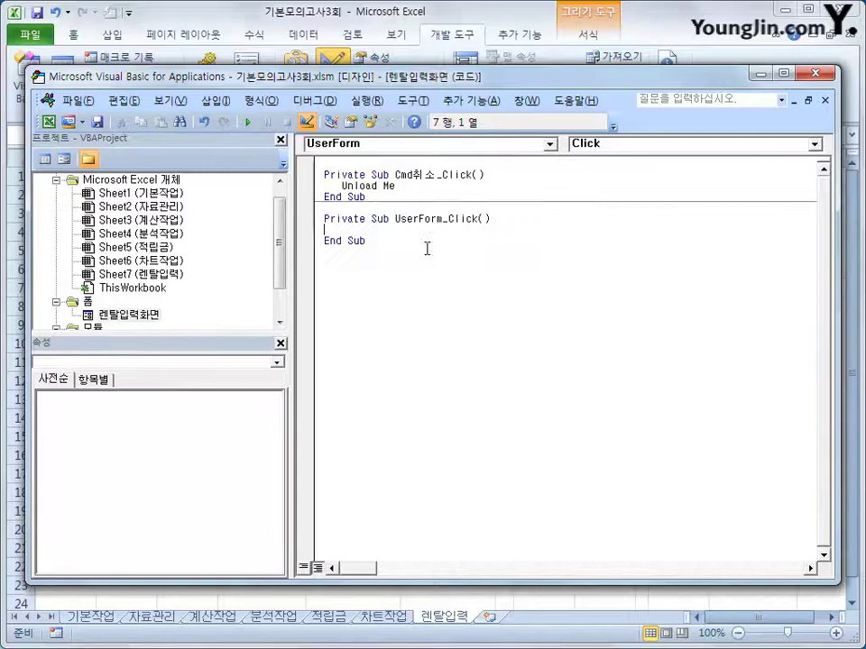
click(630, 143)
click(622, 200)
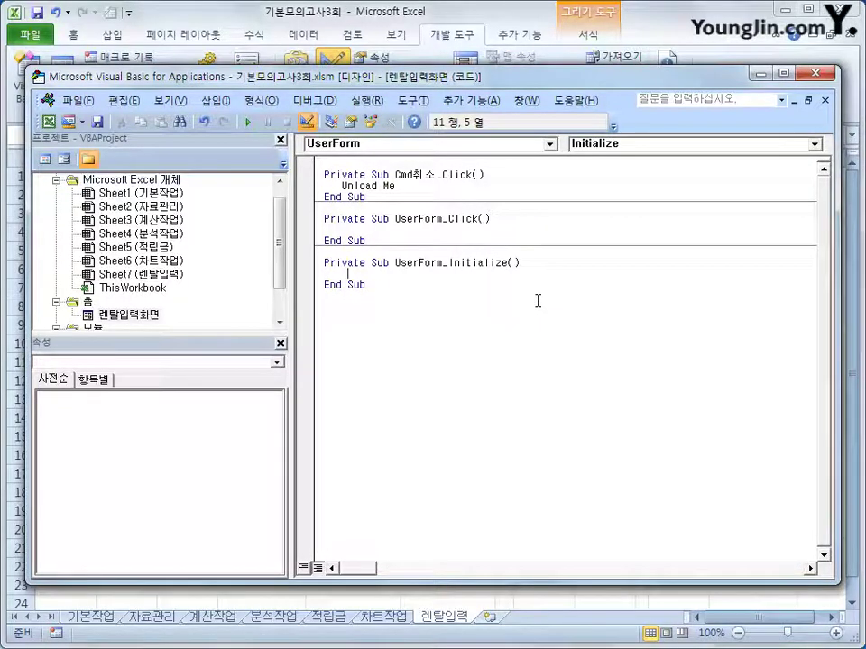
text(콤)
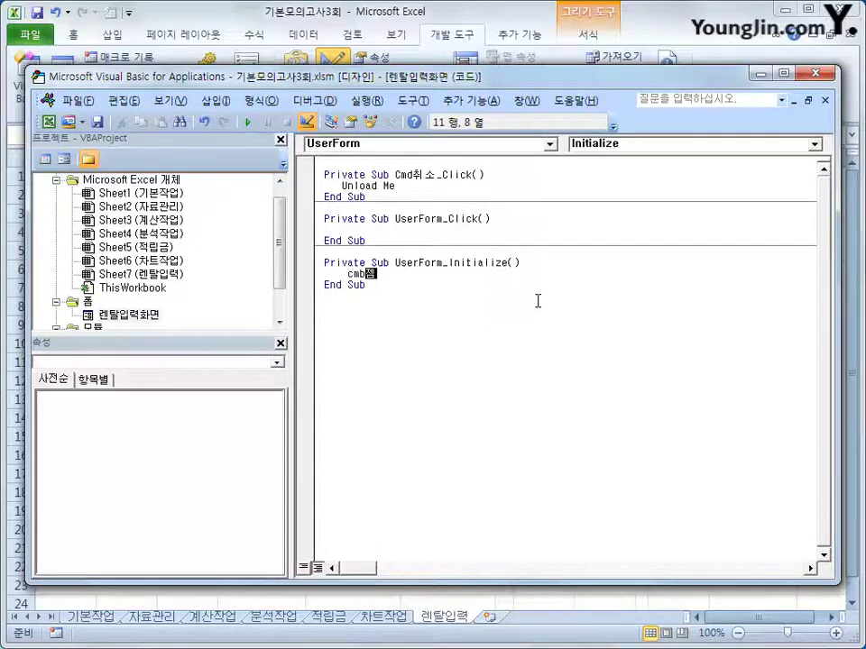
text(품명.)
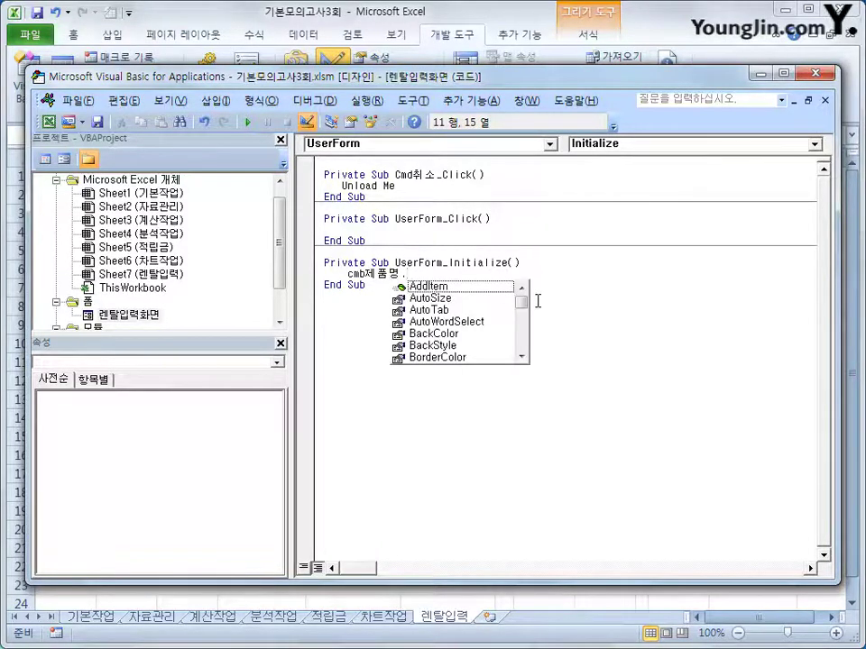
text(RowSource =)
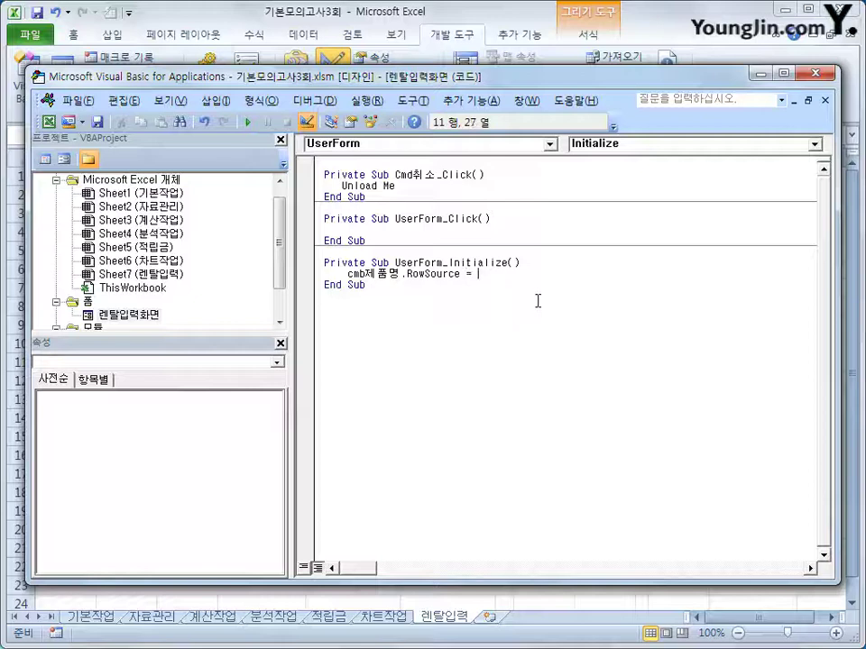
text("K4:)
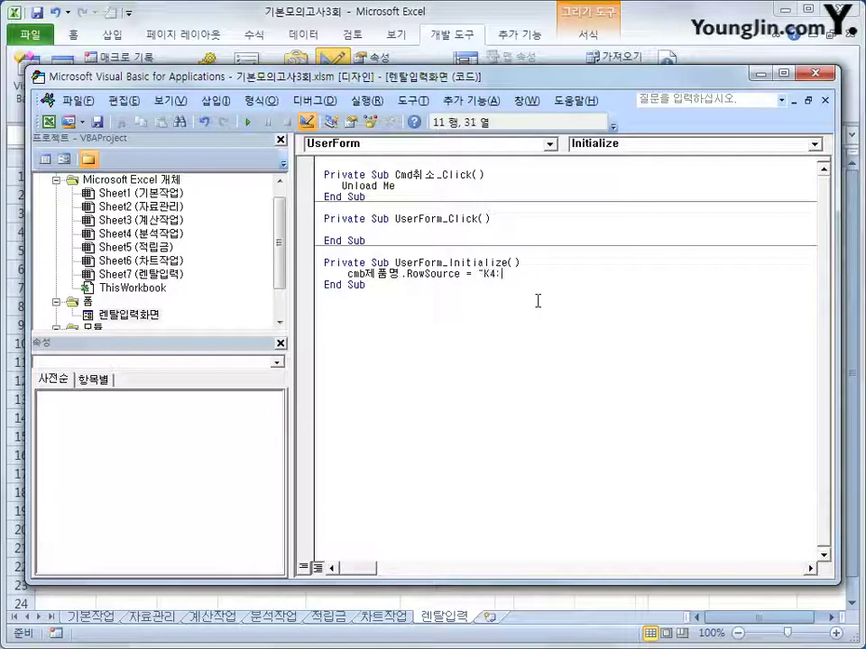
text(K8)
click(538, 300)
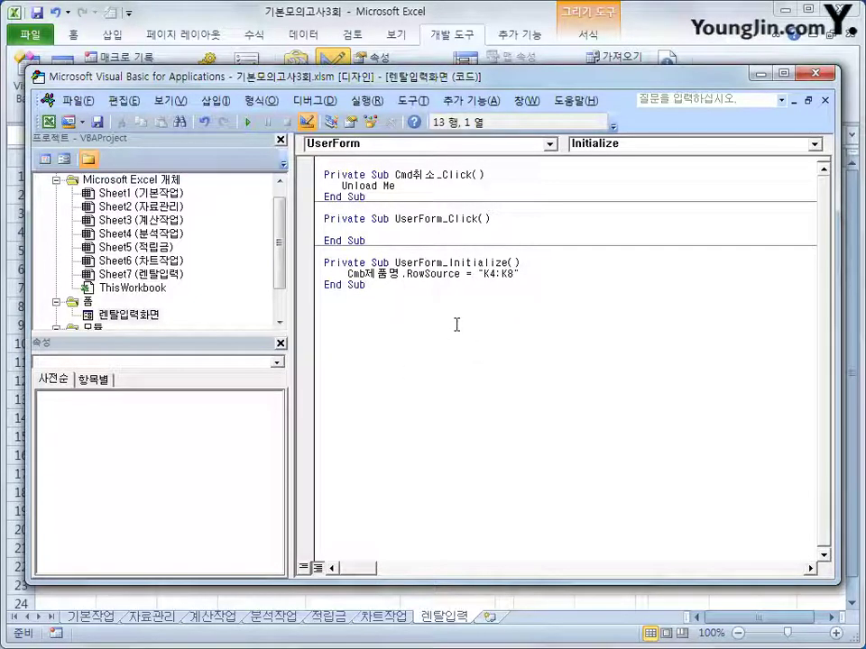
Back in Excel, turn off design mode and launch the rental form from the 렌탈입력 button
click(817, 72)
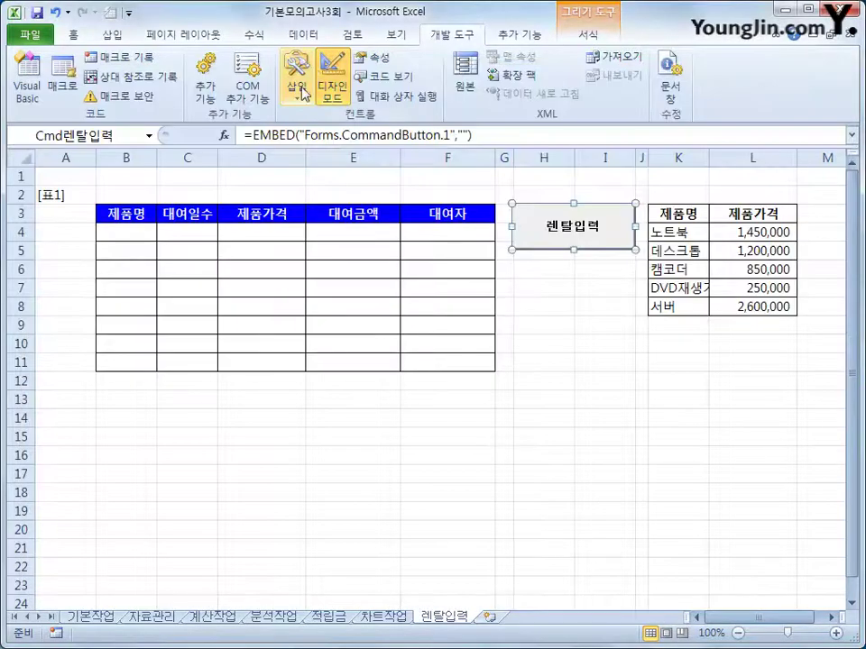
click(330, 87)
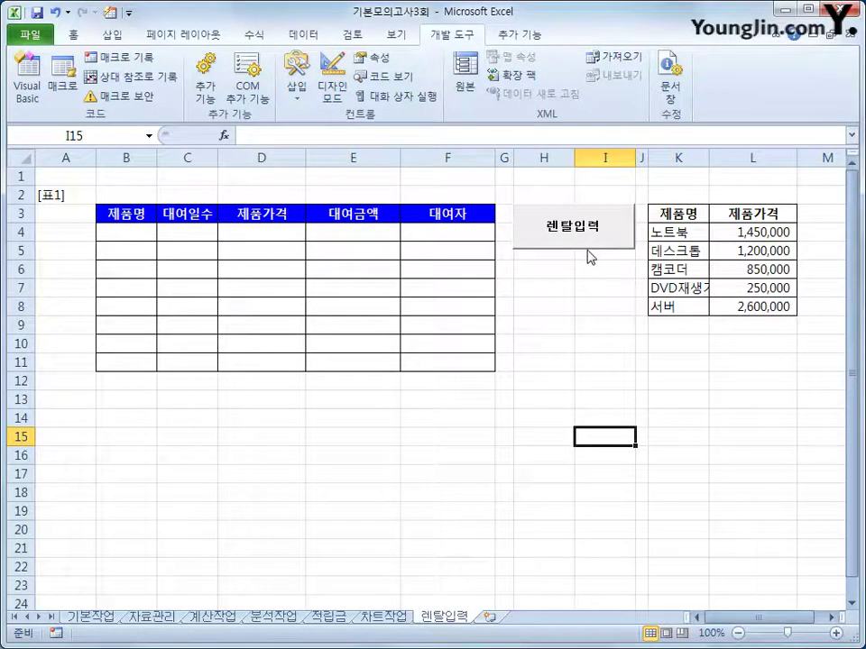
click(591, 233)
drag(467, 217, 584, 291)
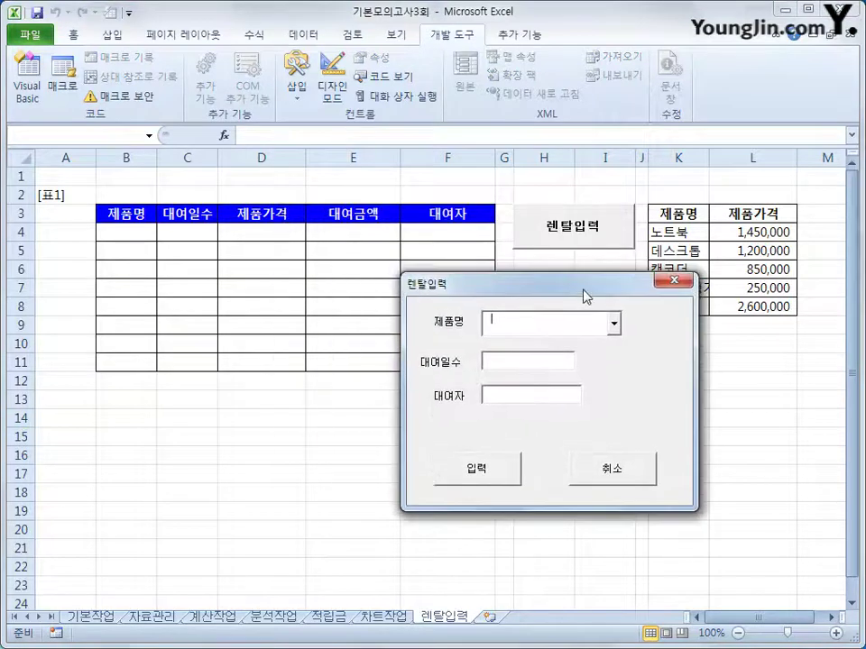
Choose 데스크톱 as the 제품명 and step through the form's fields
click(614, 326)
click(605, 356)
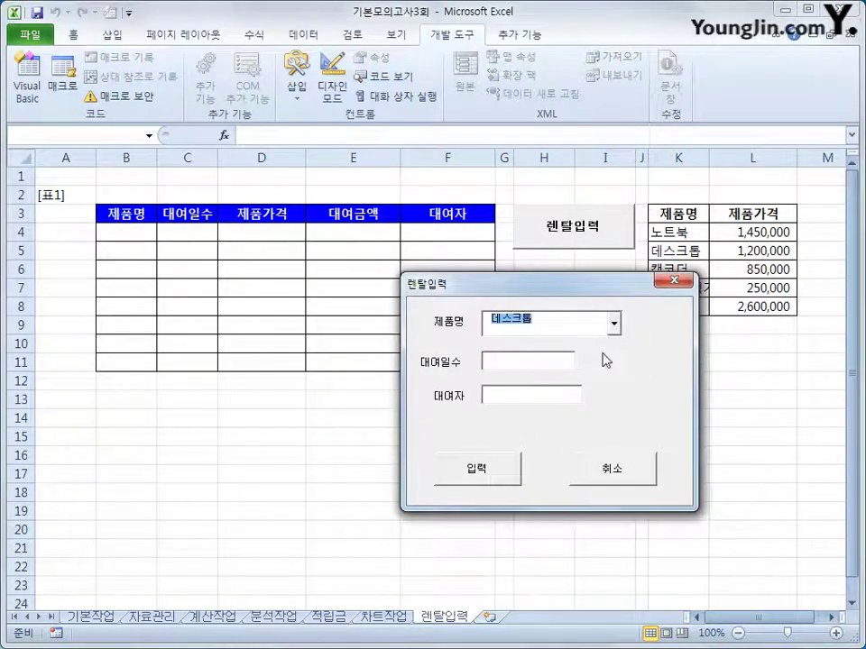
click(525, 363)
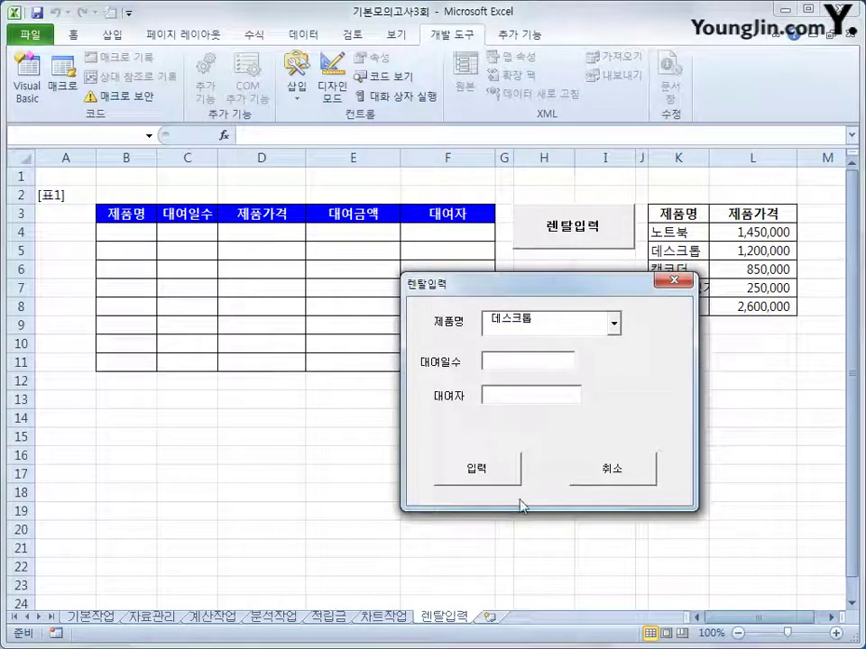
key(Tab)
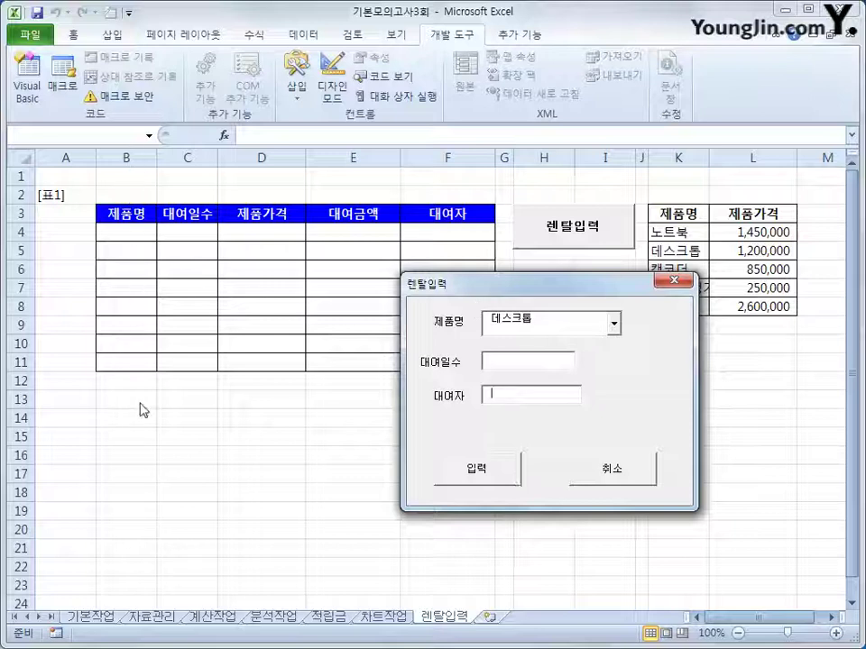
click(521, 362)
Clear the screen annotations and close the rental form with 취소
key(ctrl+2)
mouse_move(145, 228)
mouse_down()
mouse_move(106, 208)
mouse_move(144, 232)
mouse_up()
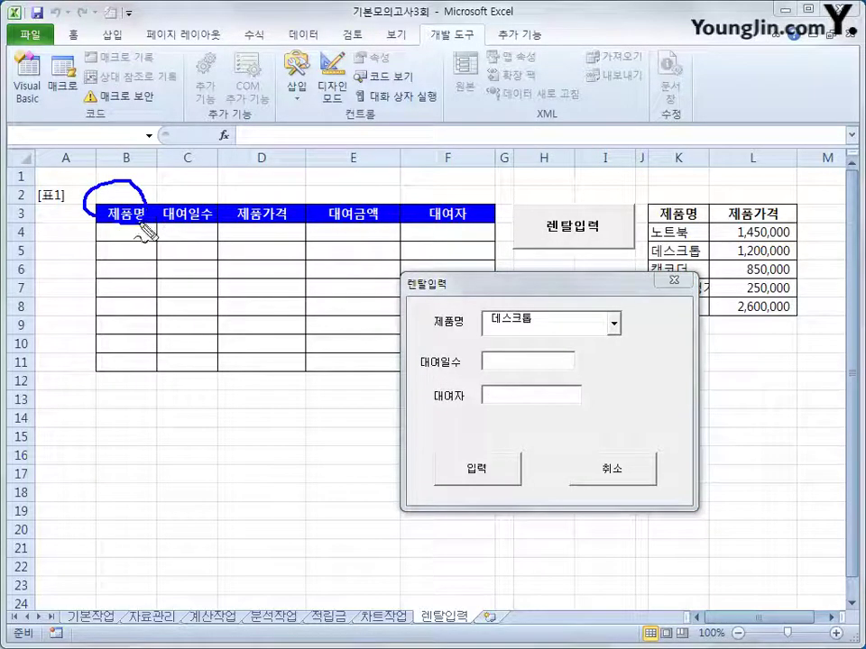
mouse_move(42, 200)
mouse_down()
mouse_move(69, 212)
mouse_move(59, 191)
mouse_move(67, 225)
mouse_move(16, 213)
mouse_move(83, 194)
mouse_up()
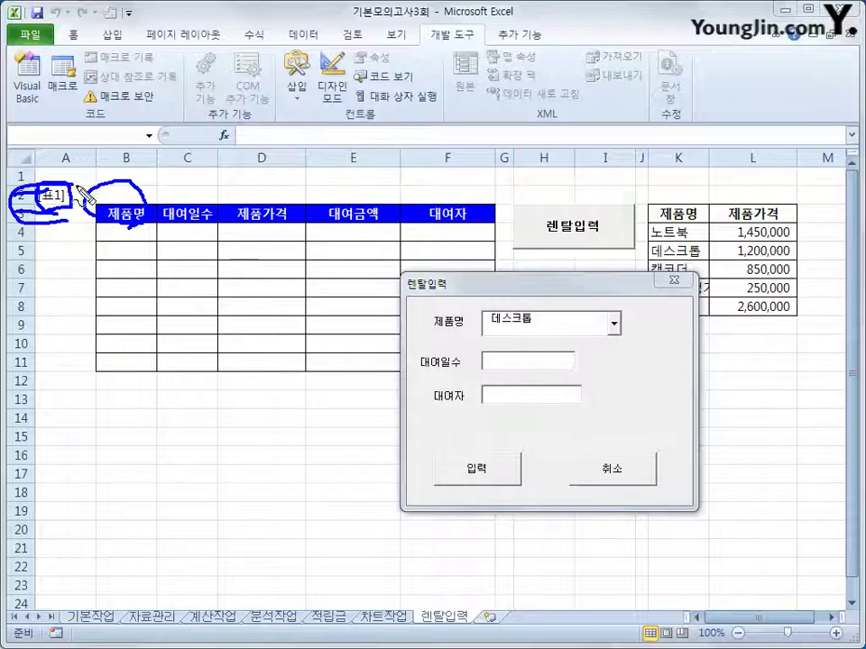
mouse_move(67, 155)
mouse_down()
mouse_move(62, 178)
mouse_move(60, 152)
mouse_up()
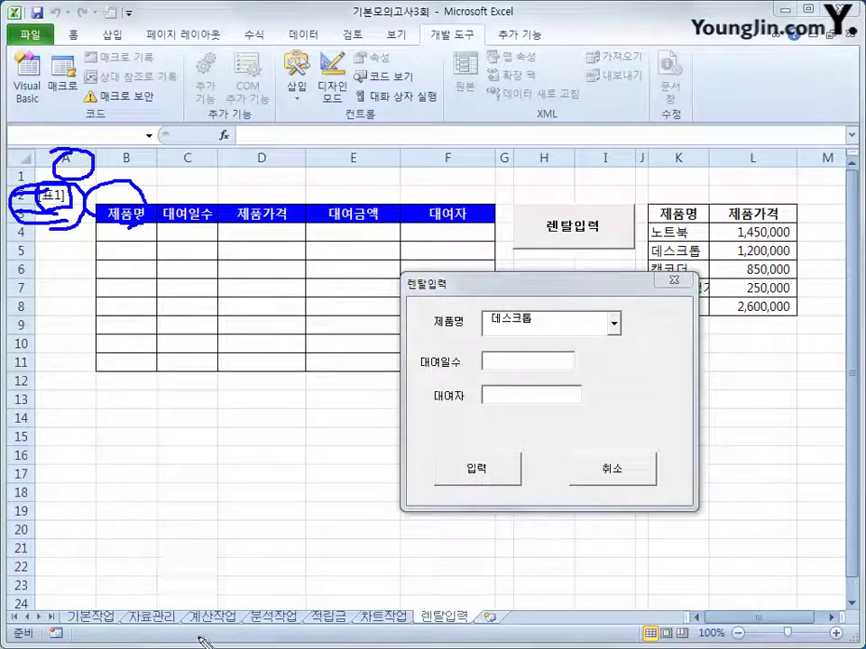
key(Escape)
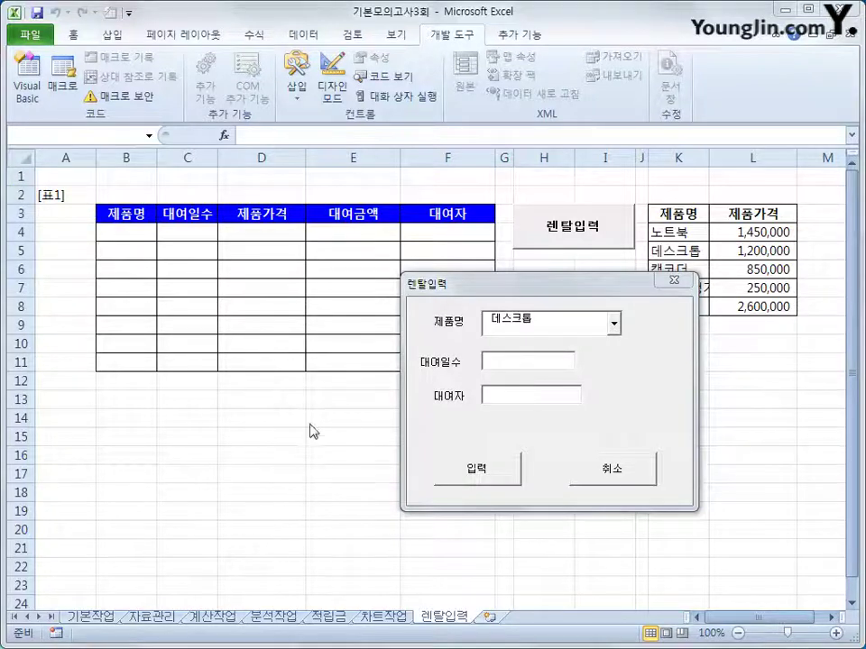
click(604, 469)
Open the VBA editor and create the Cmd입력_Click procedure for the 입력 button
click(232, 433)
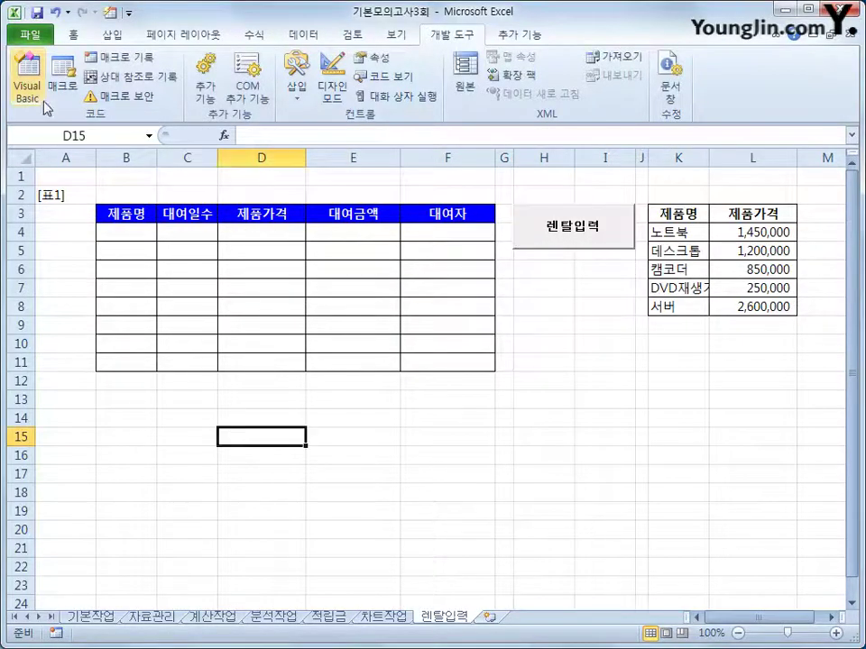
click(27, 81)
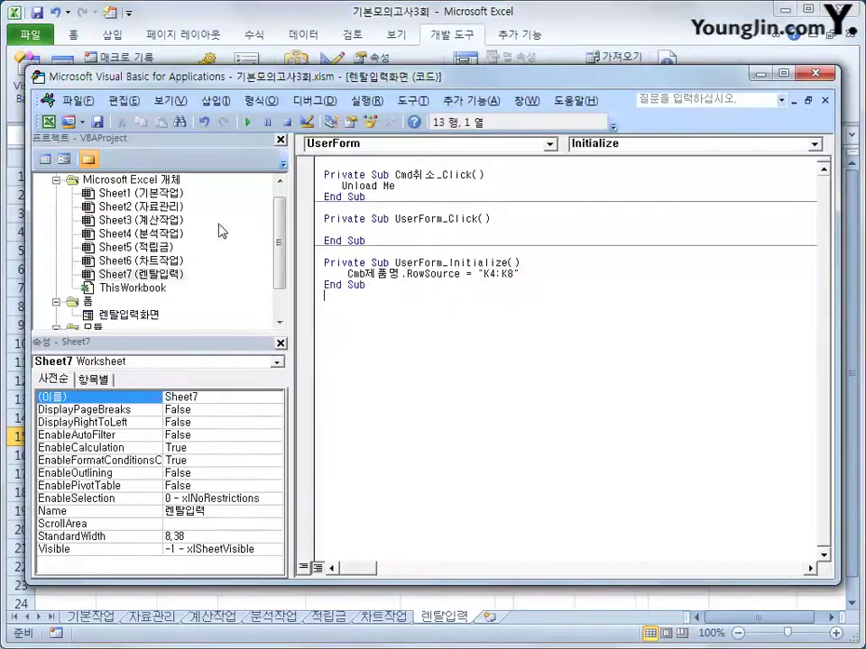
click(406, 145)
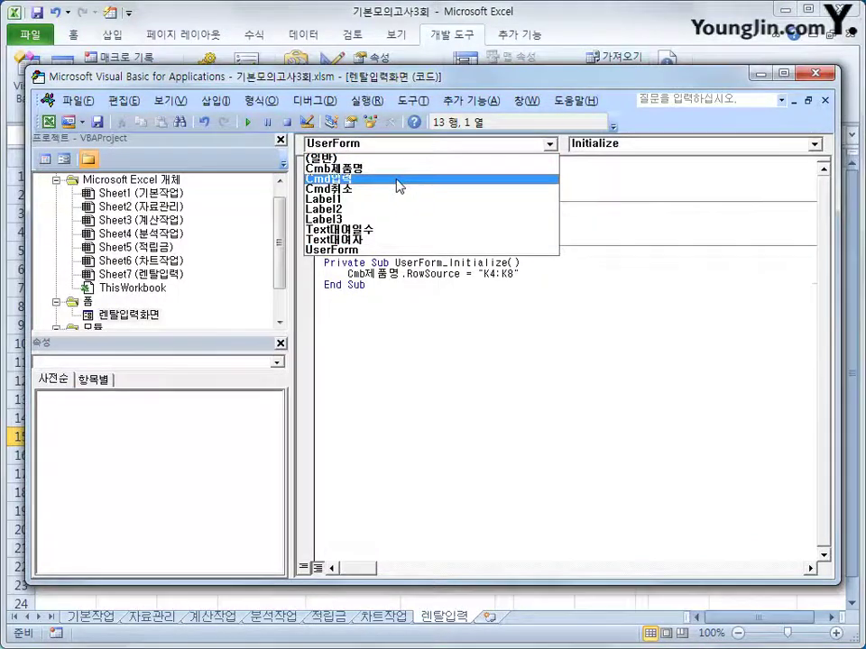
click(398, 179)
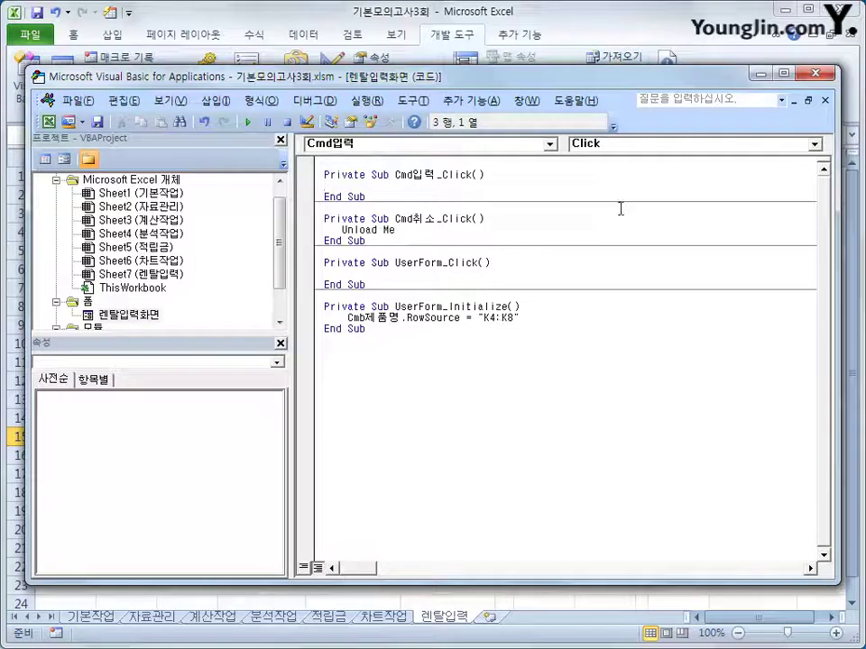
Write the next-row line i = Range("B3").CurrentRegion.Rows.Count + 2
key(Return)
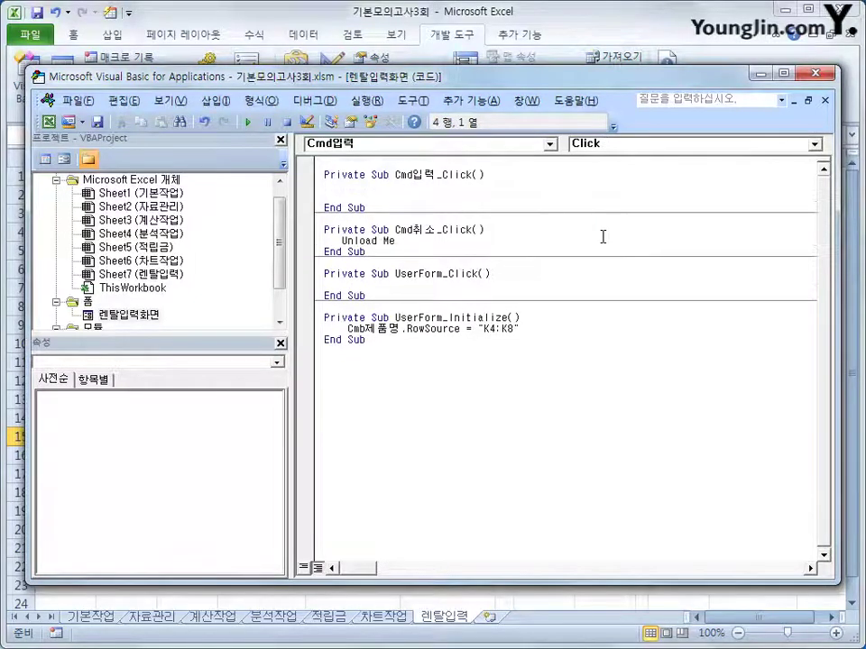
key(Tab)
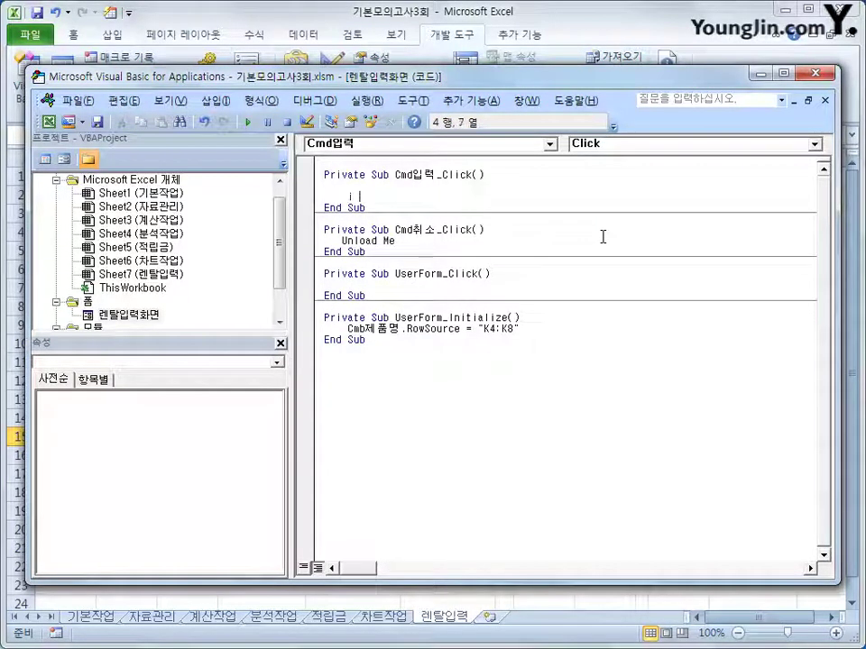
text(i =range("B)
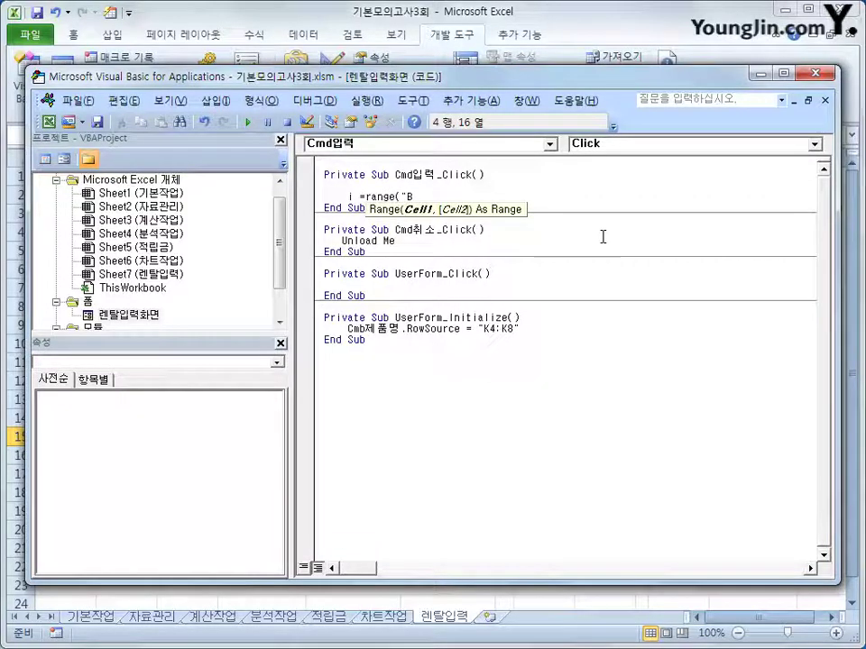
text(3").cu)
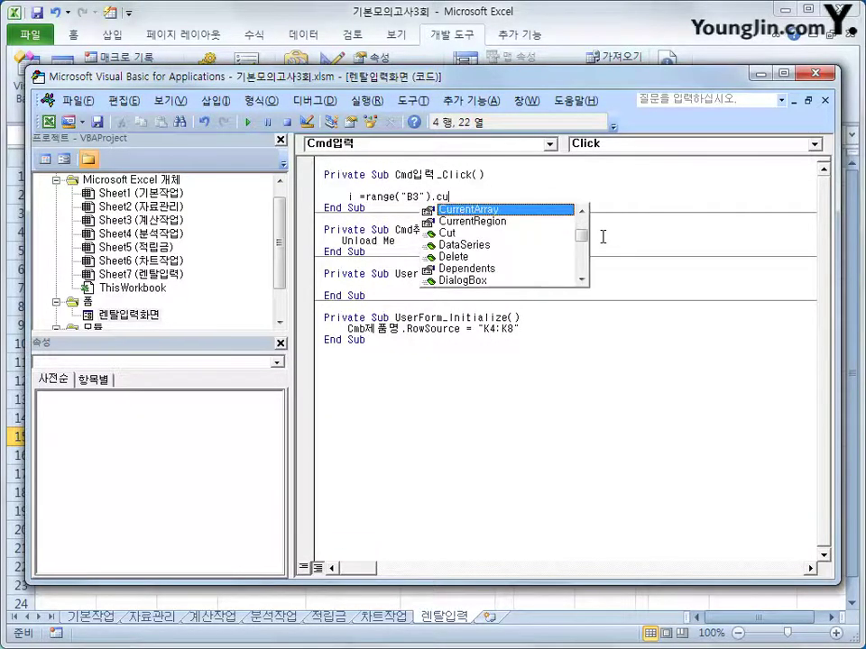
text(n)
key(Down)
key(Tab)
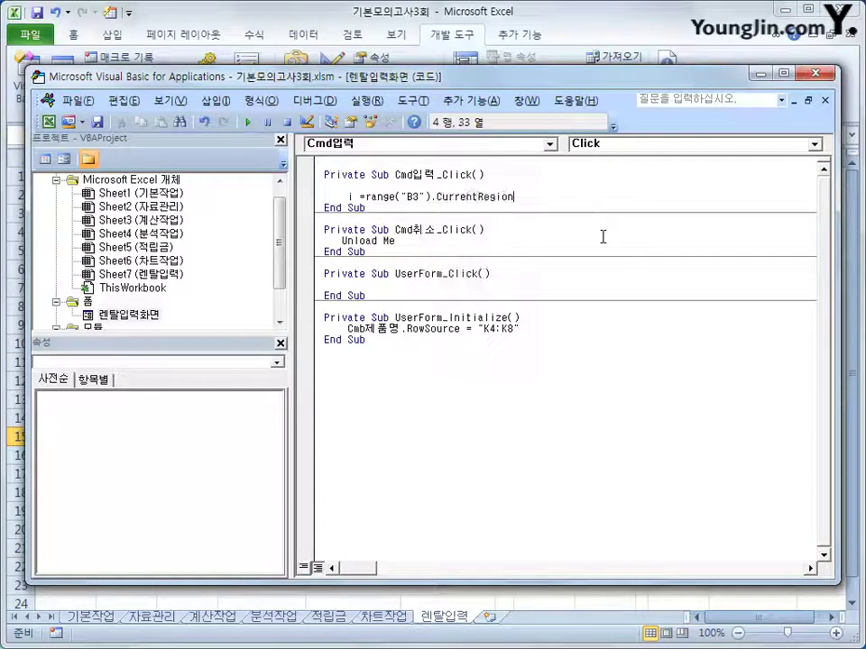
text(.rows)
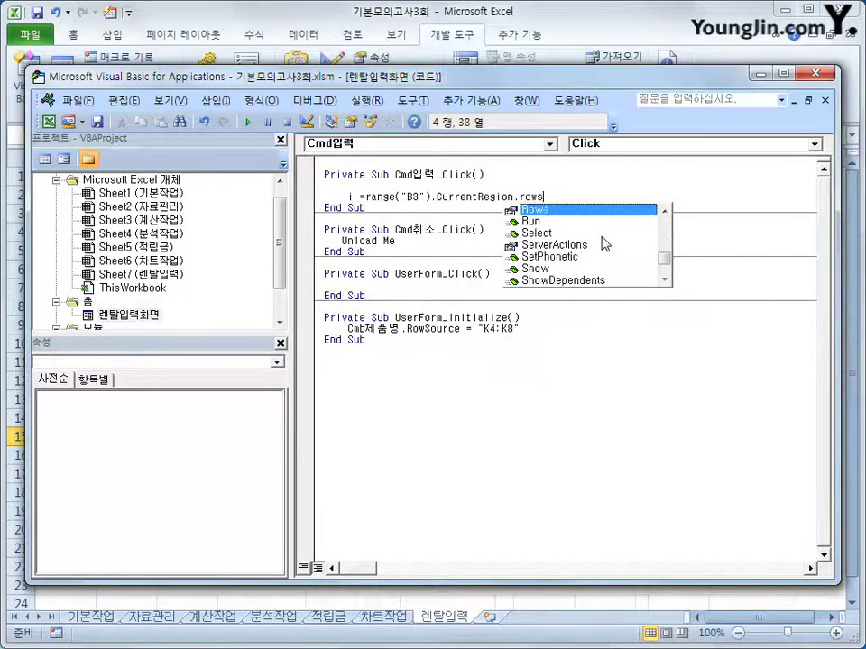
text(.count + )
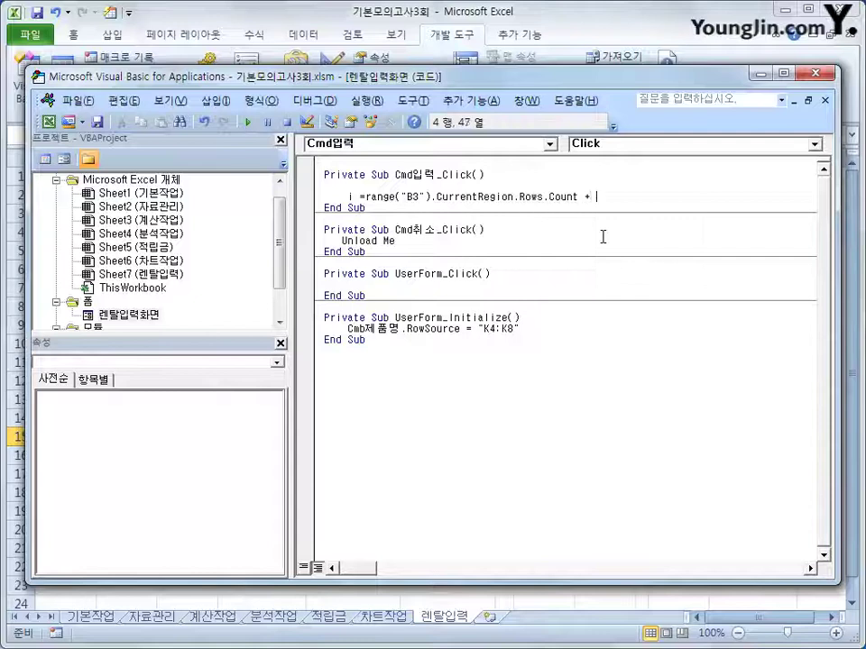
text(2)
key(Return)
key(Return)
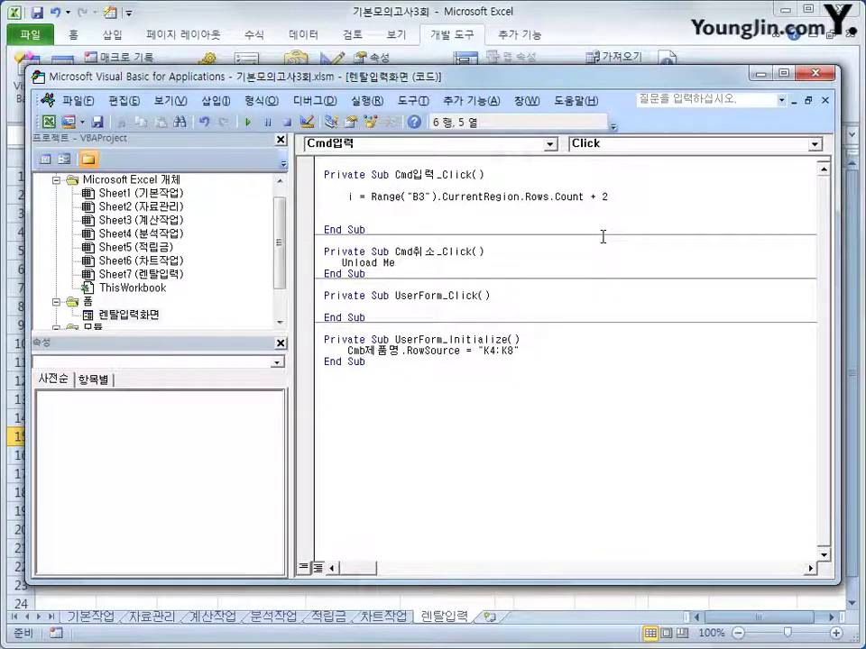
Add Cells(i, 2) = Cmb제품명 and duplicate that line below
text(cells(i,2))
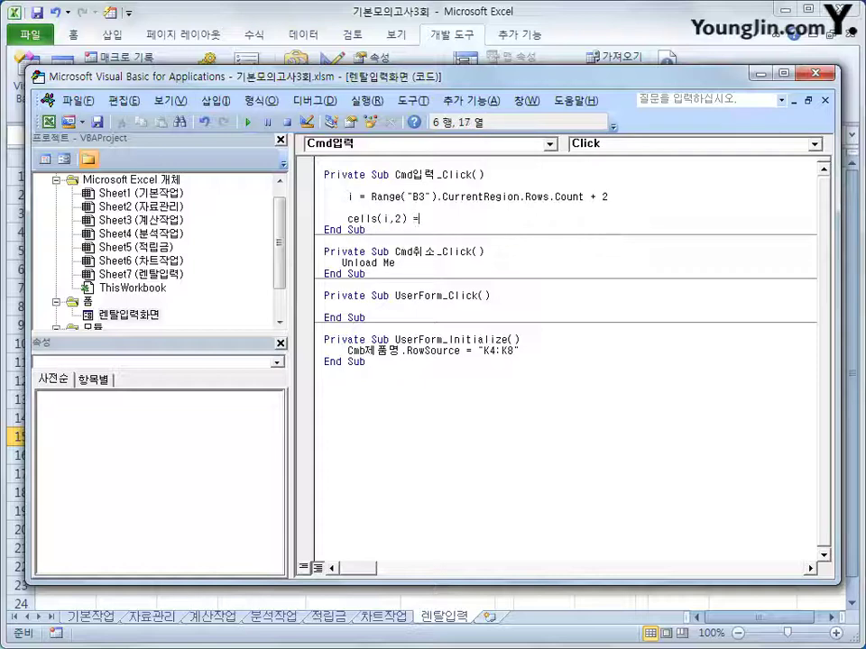
text( =cmb)
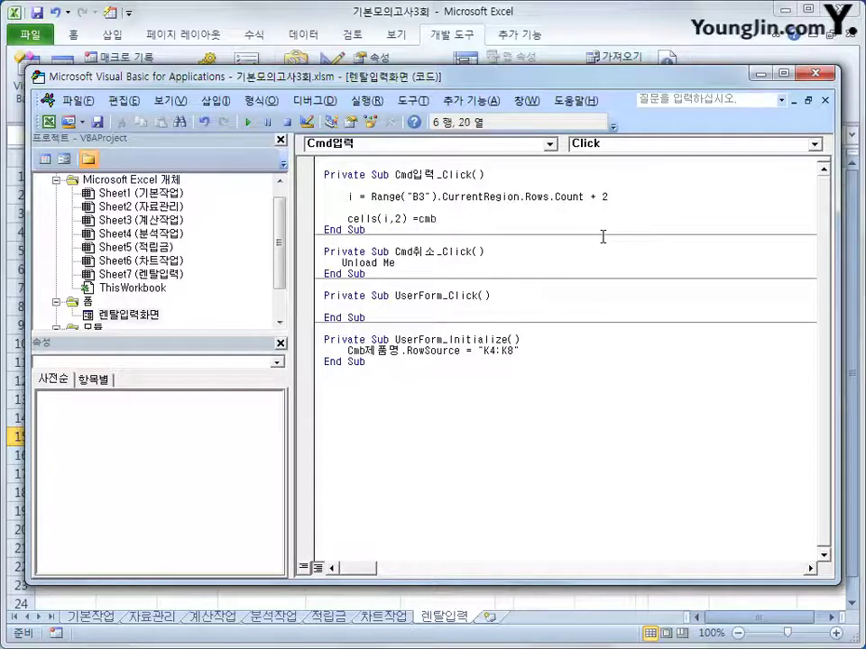
text(제품명)
key(Return)
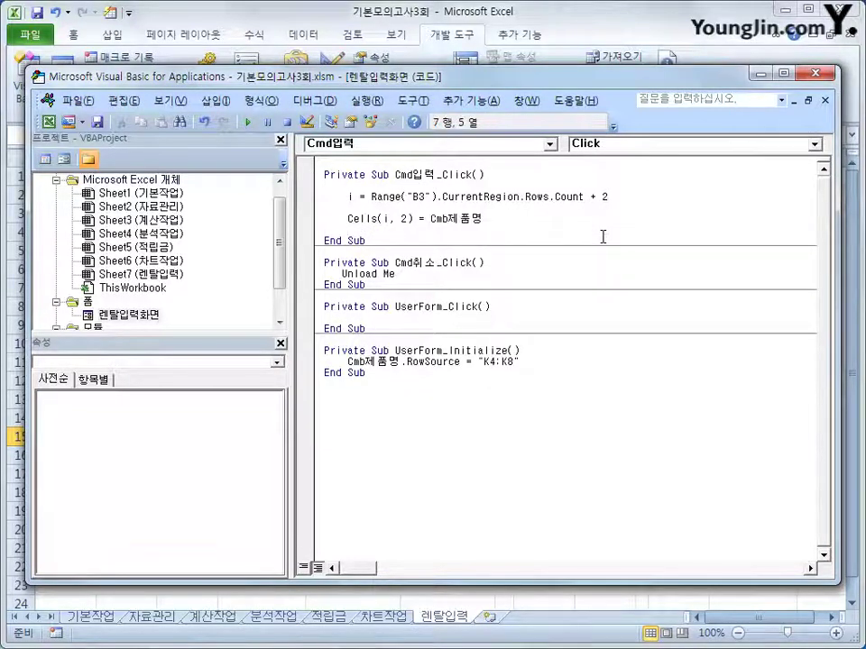
key(Up)
key(shift+End)
key(ctrl+c)
key(Down)
key(ctrl+v)
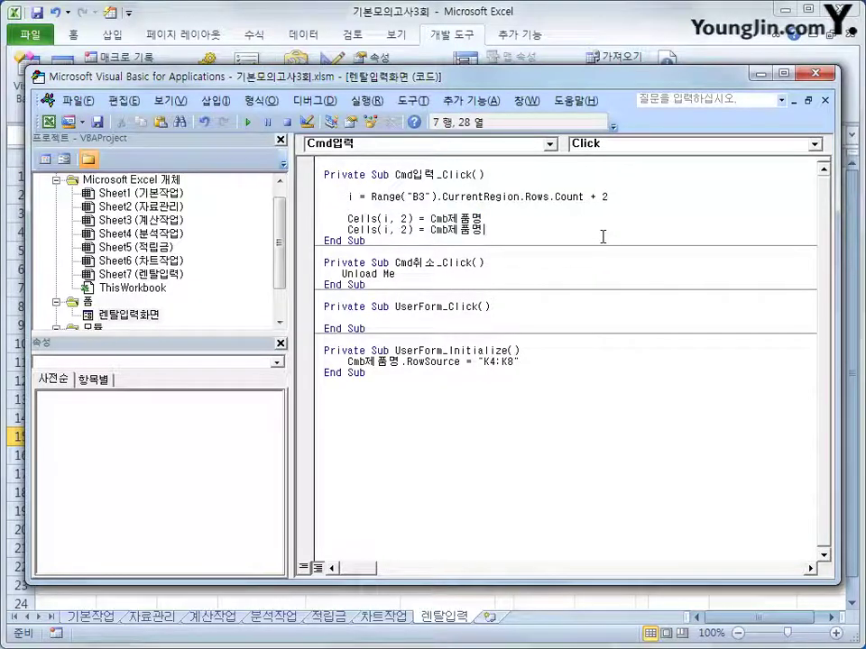
Turn the copy into Cells(i, 3) = Text대여일수.Value and begin a Cells(i, 4) line
key(Delete)
text(3)
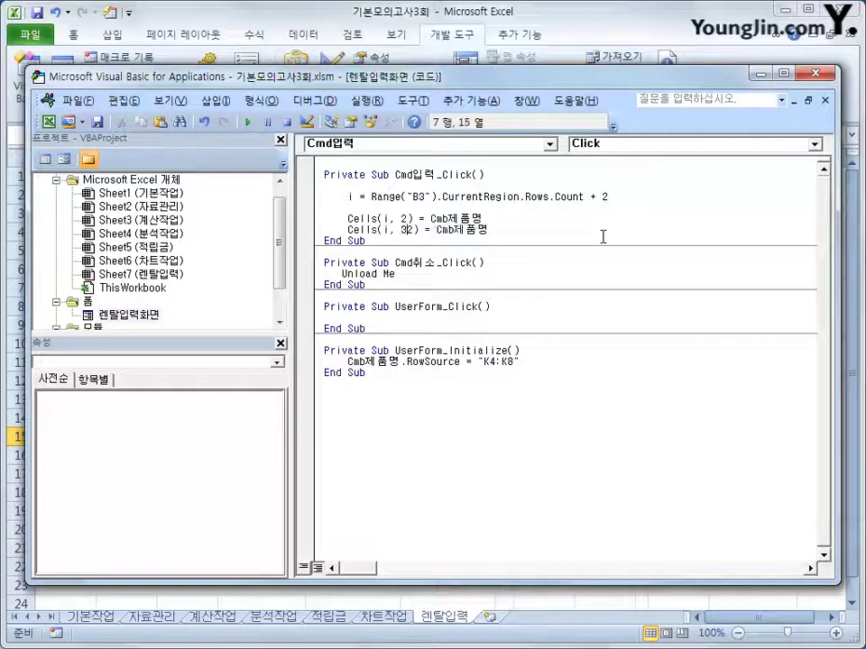
key(Right)
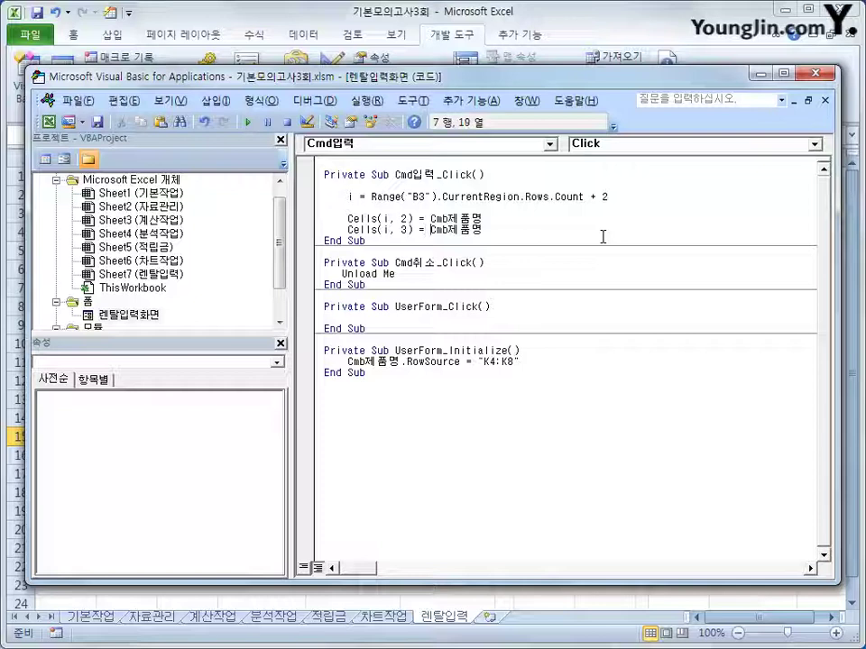
text(txt)
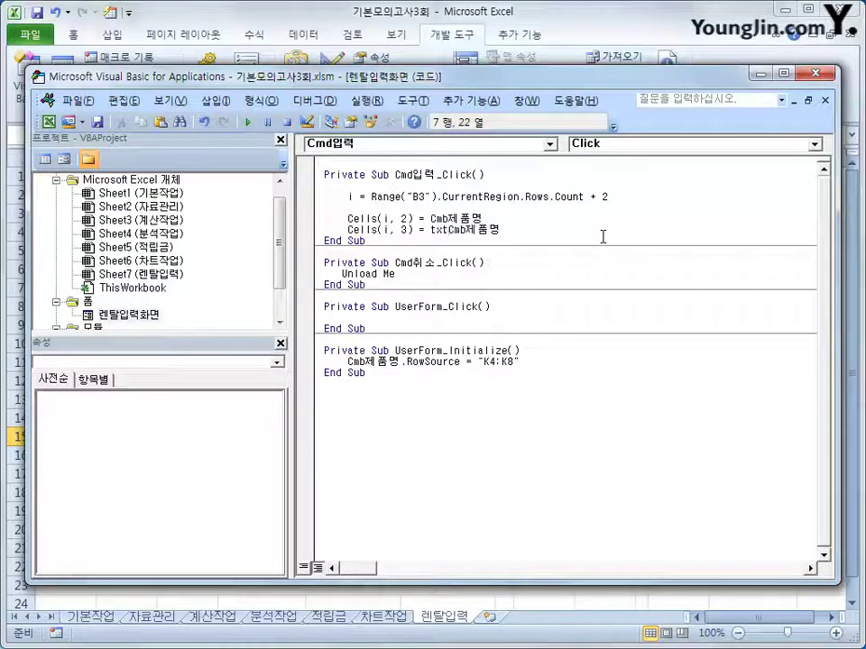
key(BackSpace)
key(BackSpace)
text(ㅌㅅ)
key(BackSpace)
key(BackSpace)
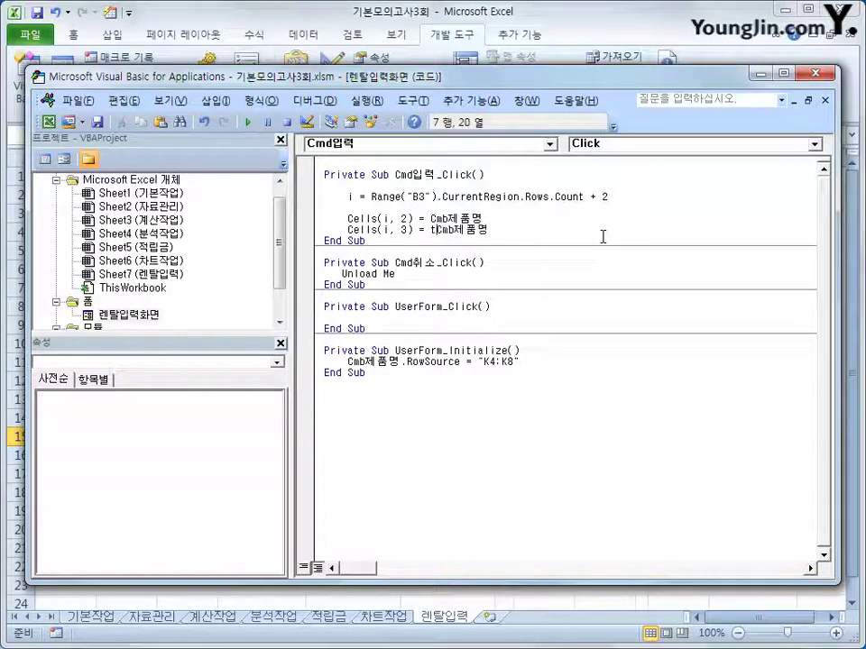
text(ext대)
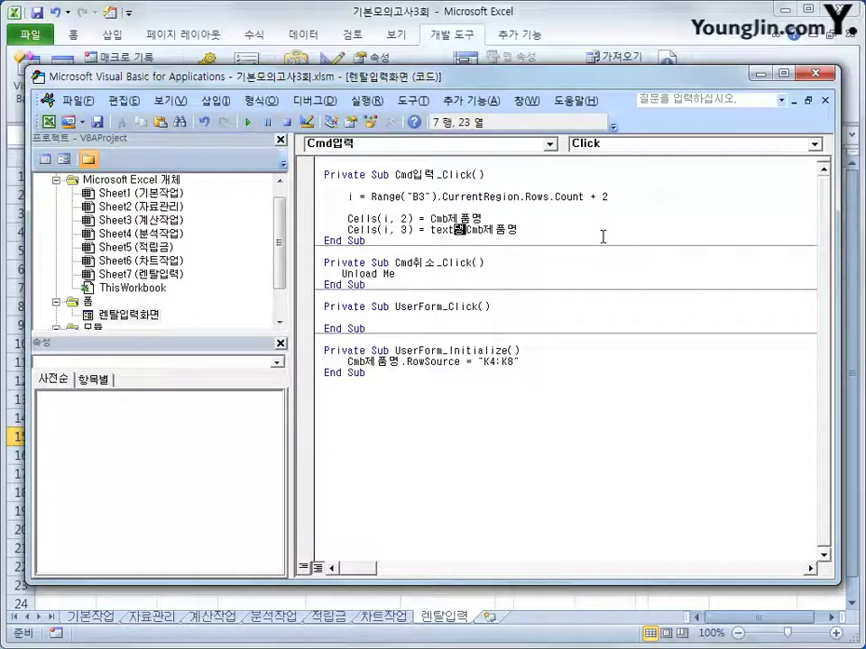
text(여일수.)
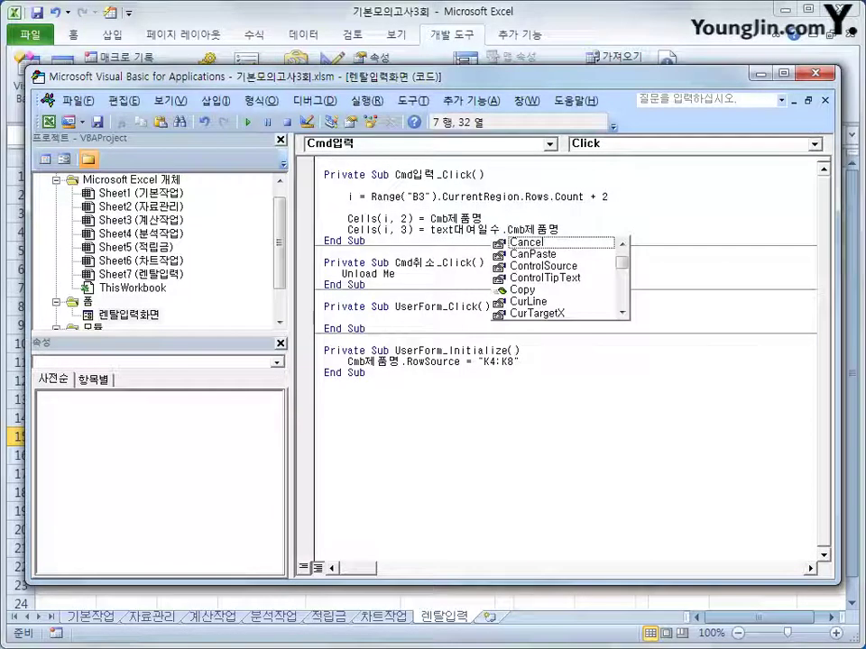
text(val)
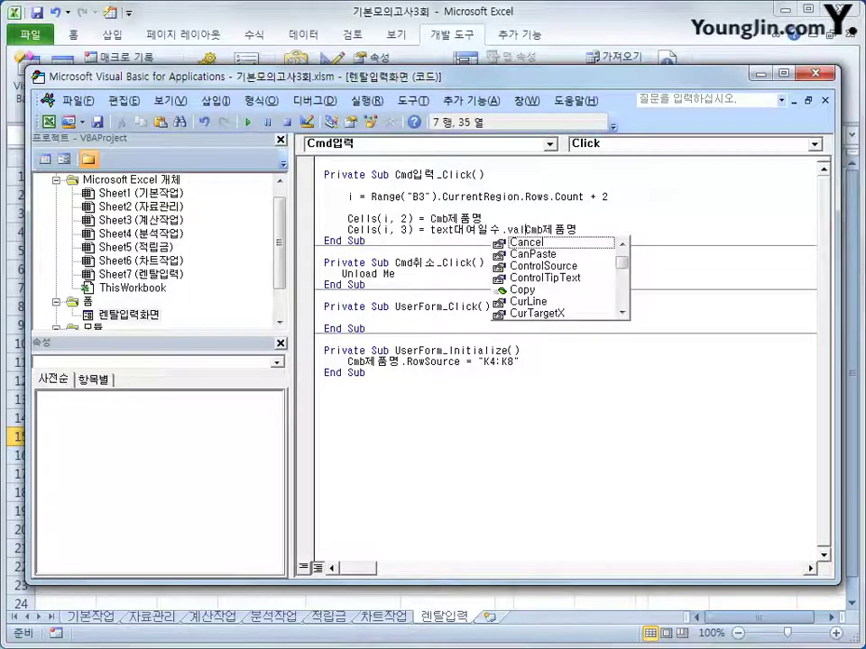
text(ue)
key(Return)
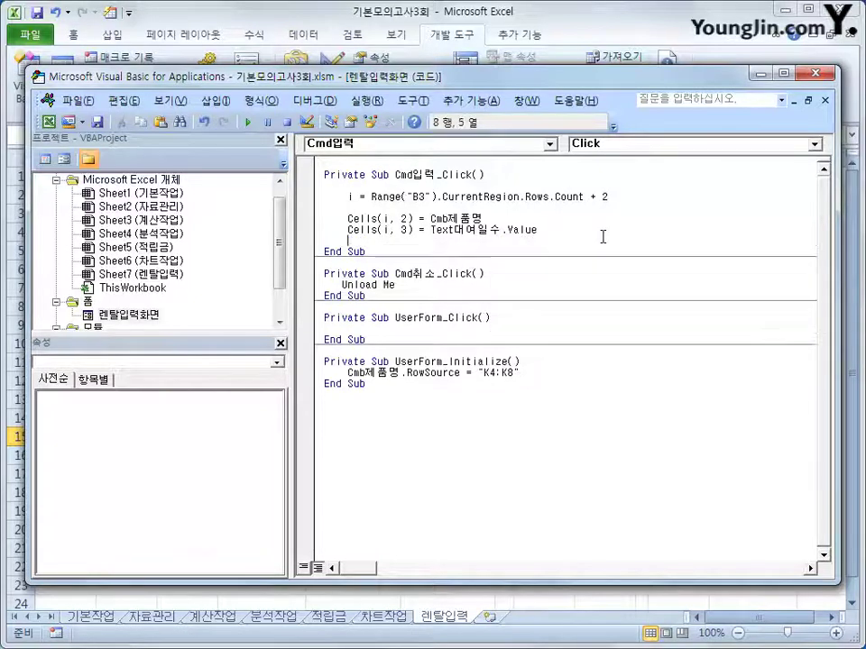
key(Return)
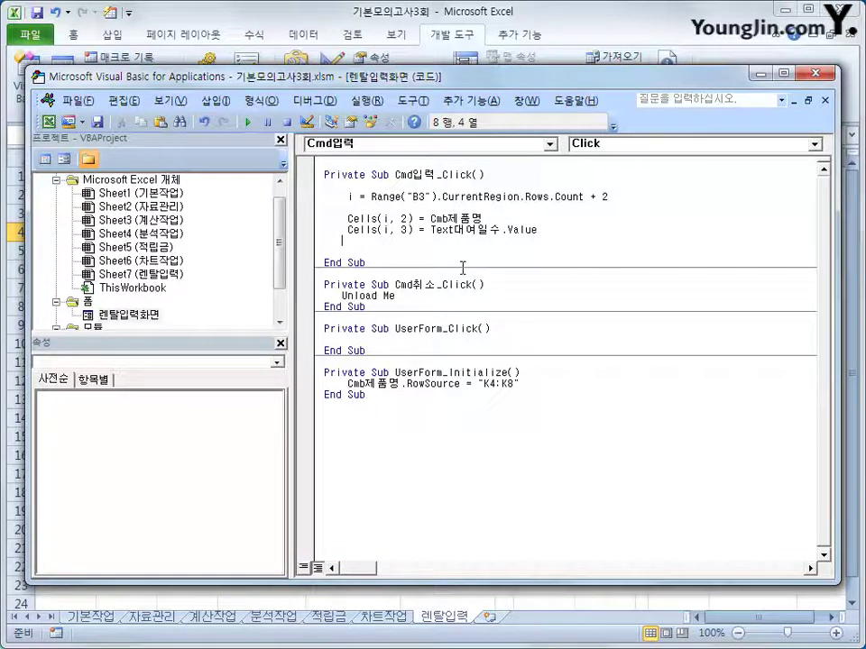
text(cell)
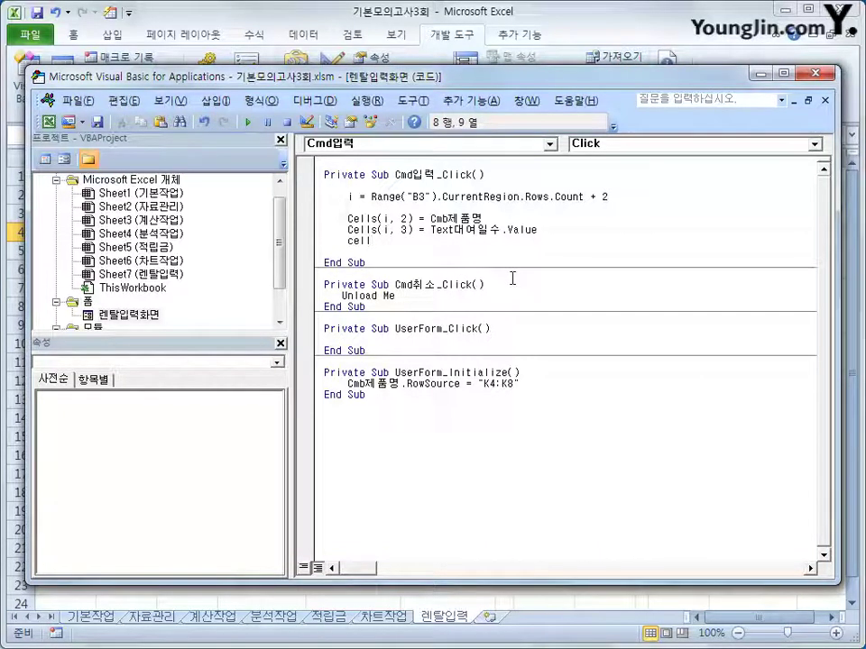
text(s(i,4)
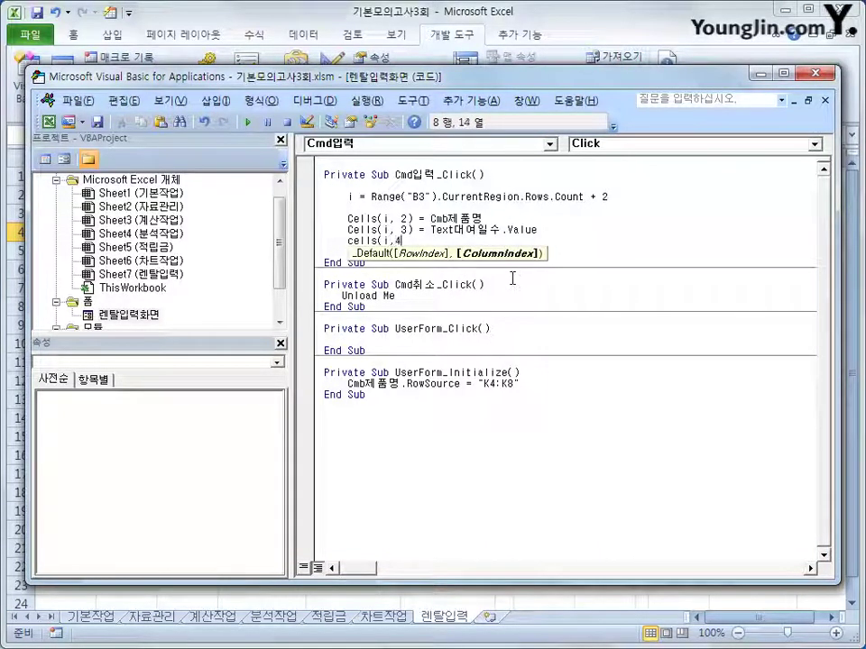
text())
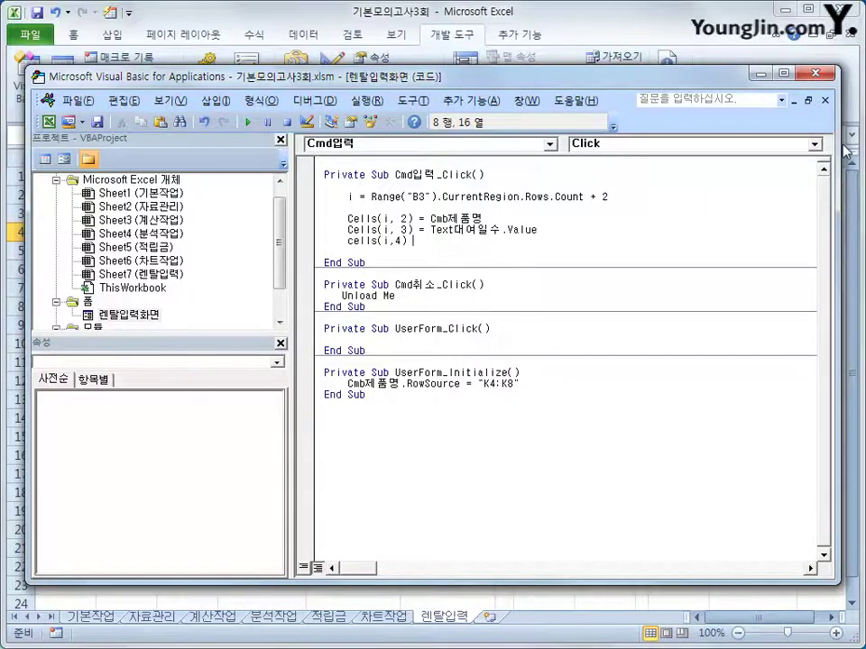
Test the rental form from the sheet, view the 제품명 product list, then close it
click(759, 73)
drag(678, 214, 740, 310)
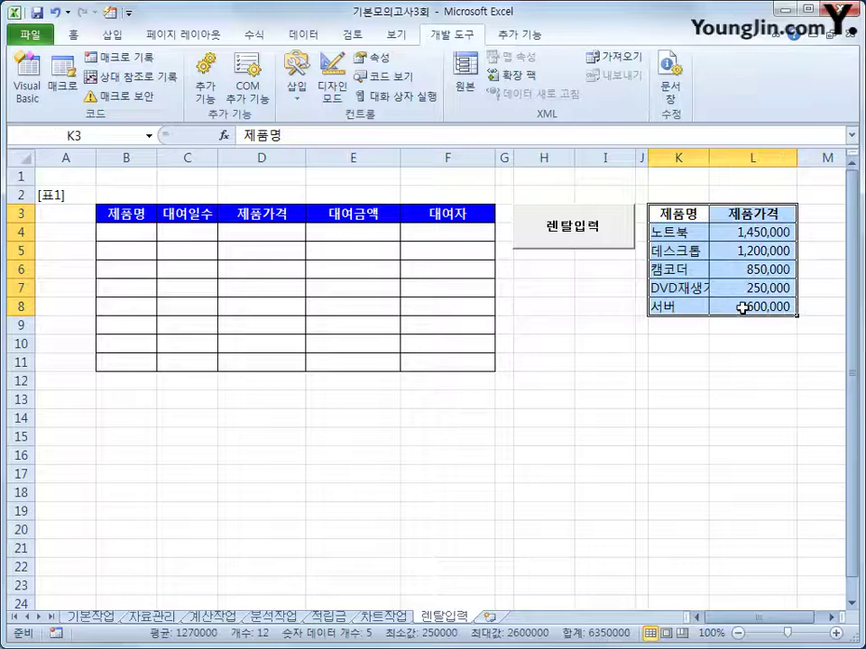
click(669, 231)
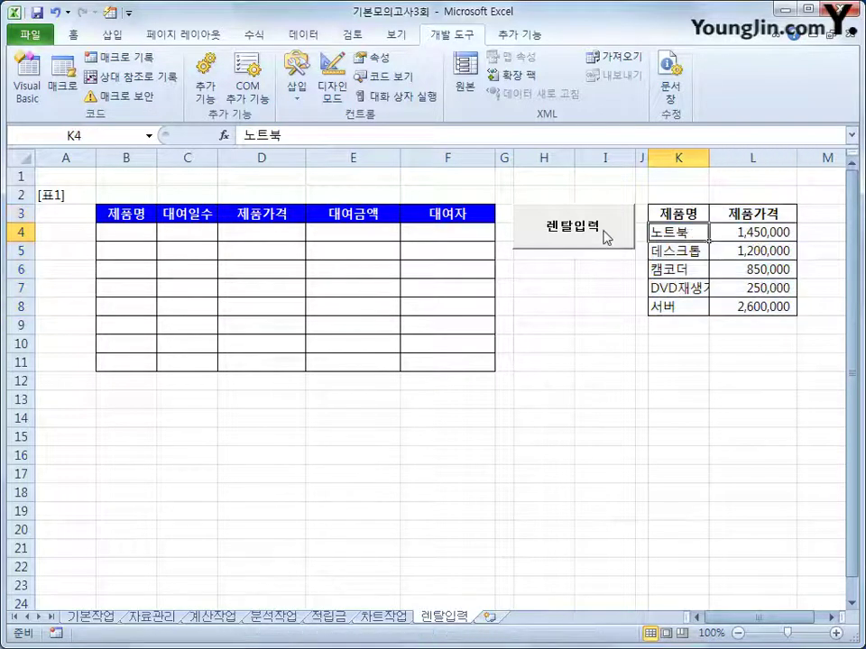
click(605, 235)
click(498, 257)
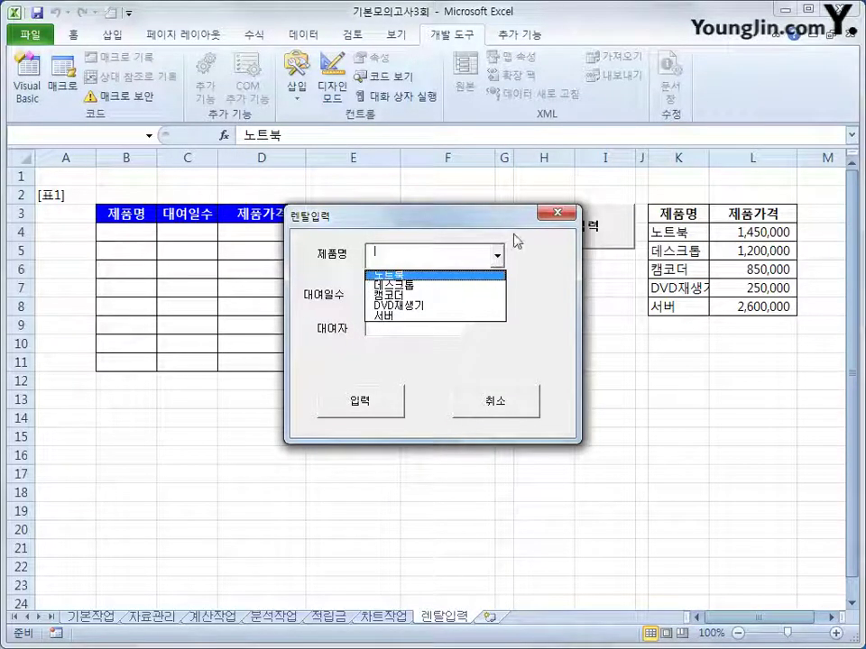
click(558, 214)
click(558, 213)
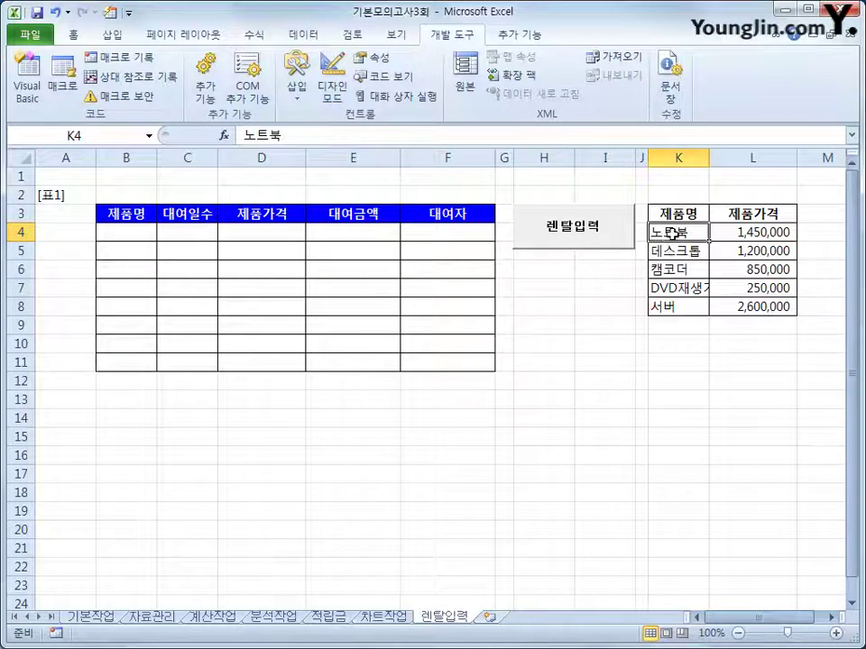
Count the columns to confirm 제품가격 prices are in column L, the 12th column
click(730, 215)
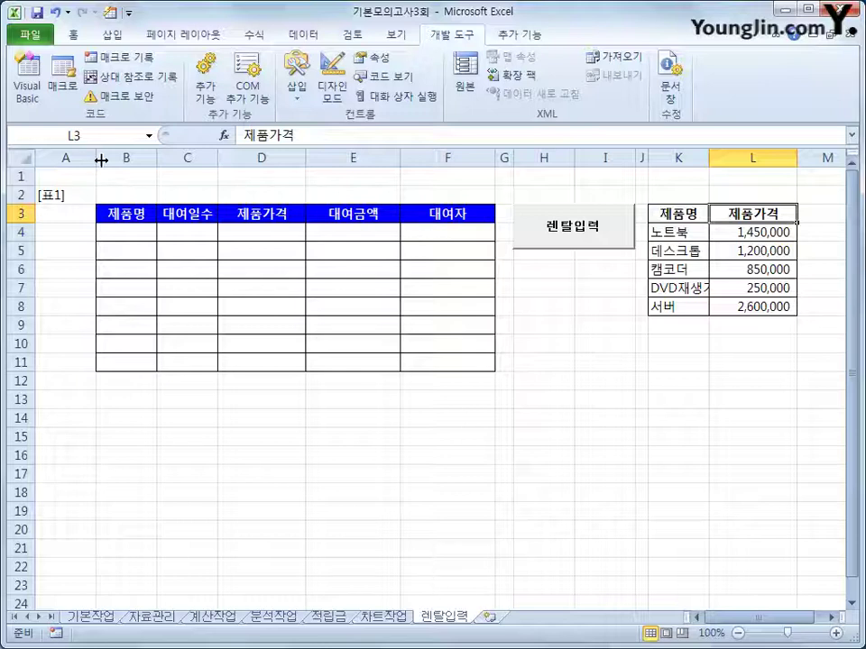
click(71, 158)
click(152, 158)
click(169, 156)
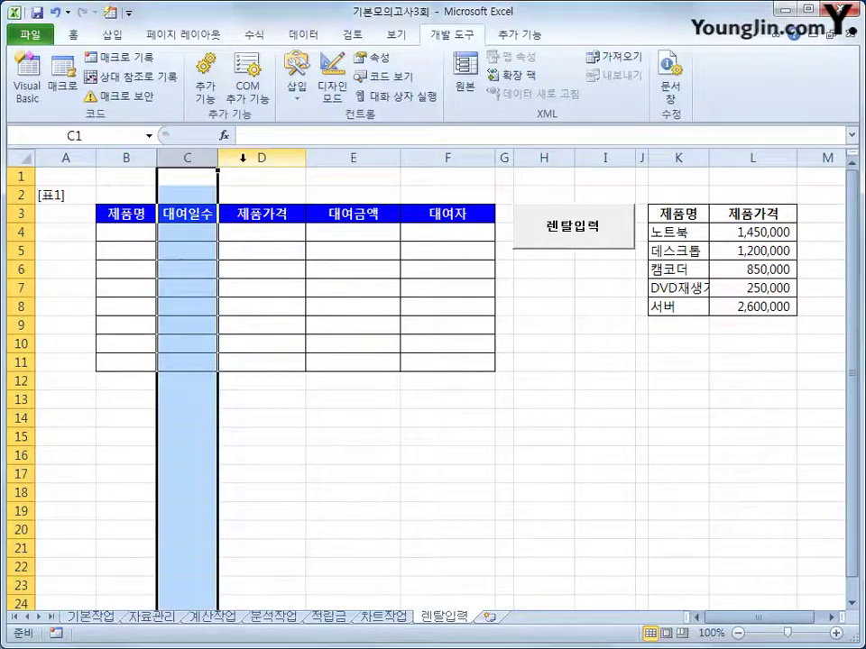
click(240, 155)
click(325, 155)
click(450, 153)
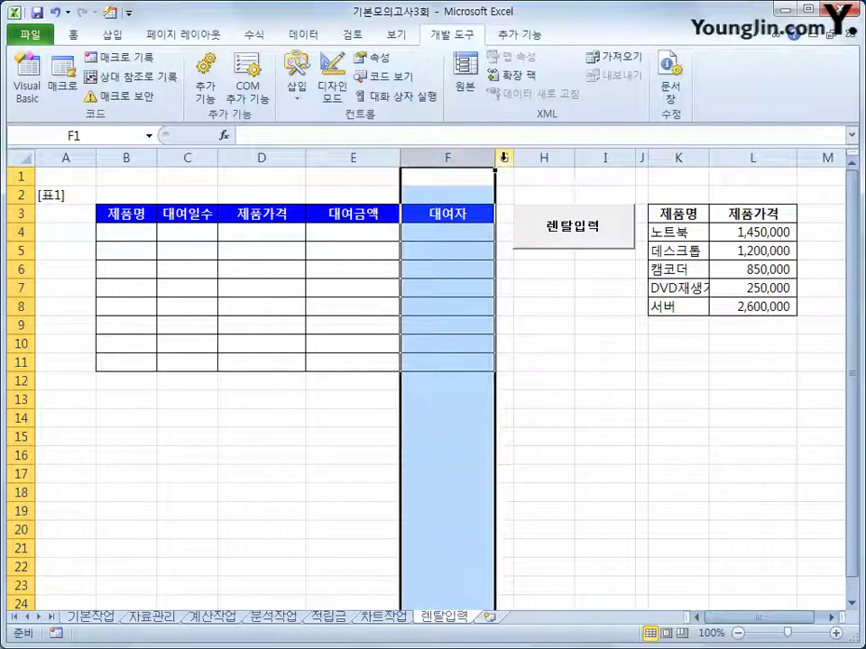
click(504, 155)
click(536, 153)
click(613, 155)
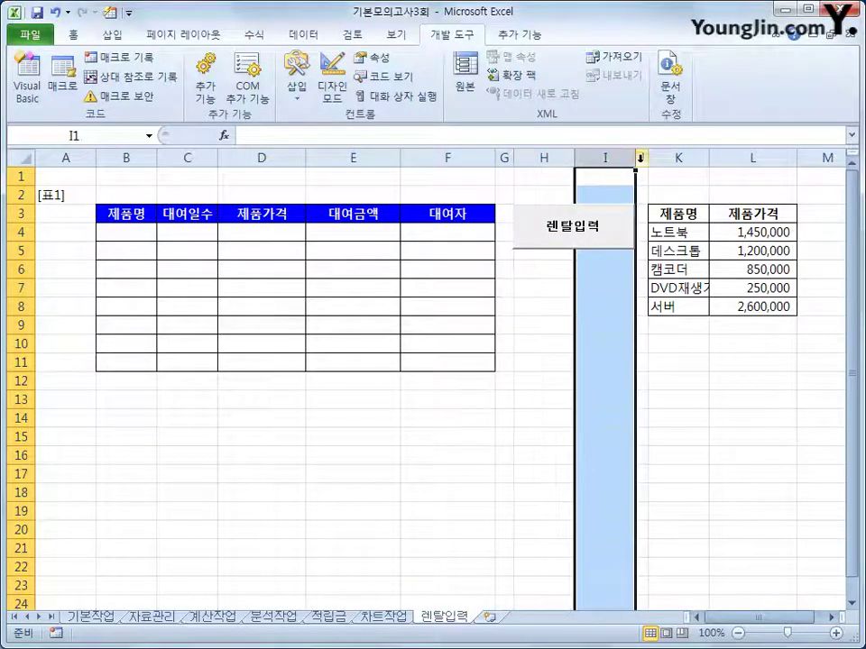
click(642, 155)
click(676, 155)
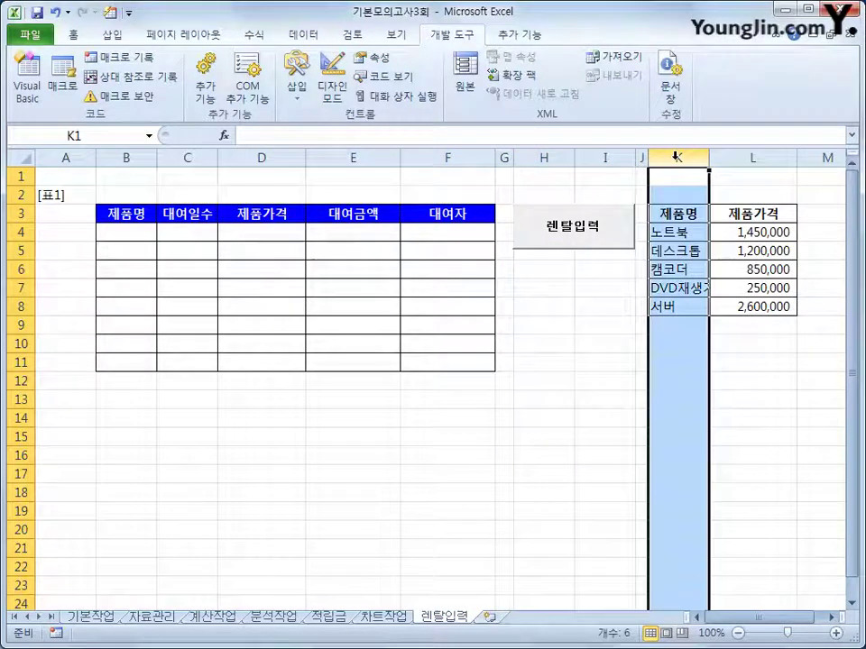
click(756, 157)
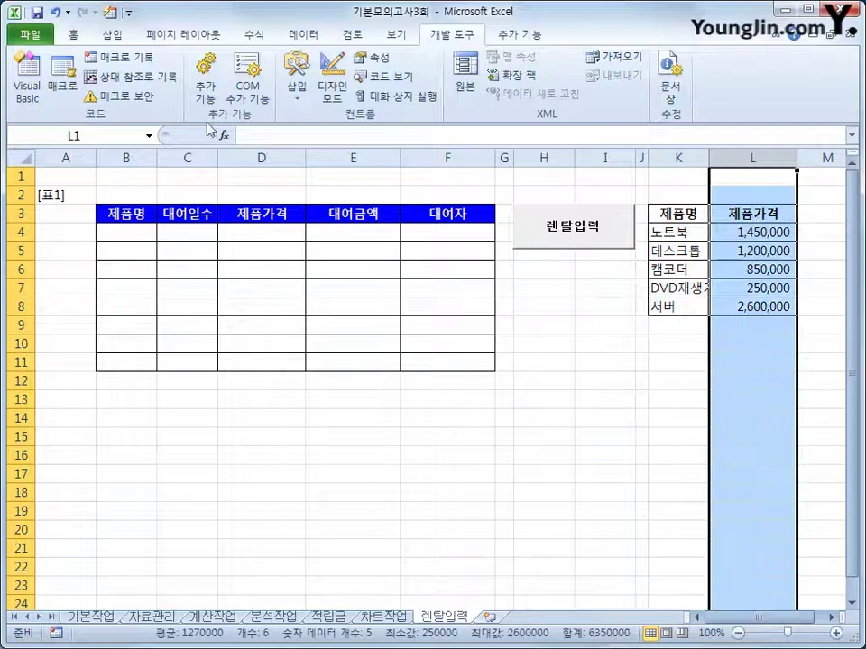
click(27, 80)
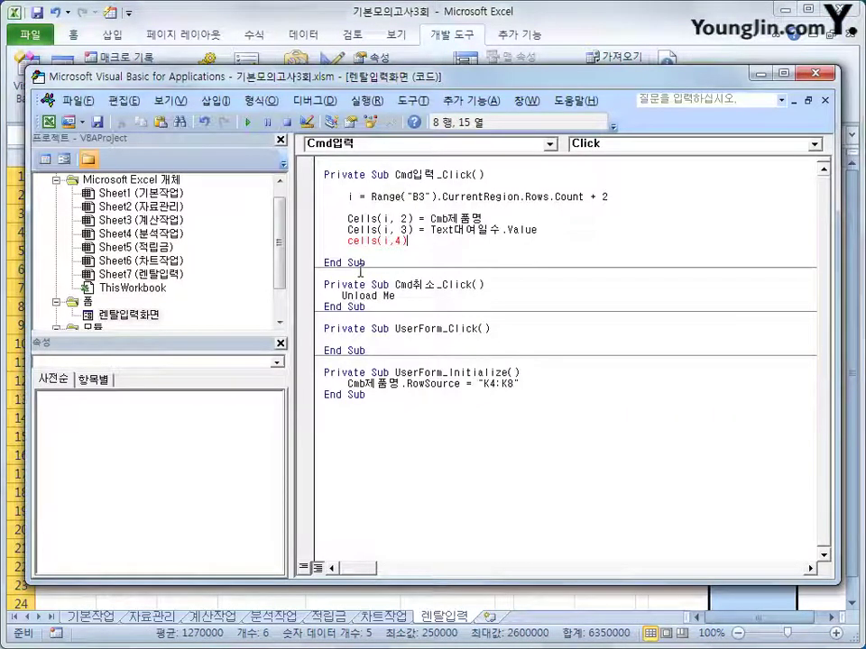
Complete the price line as Cells(i, 4) = Cells(Cmb제품명.ListIndex + 4, 12)
text(= )
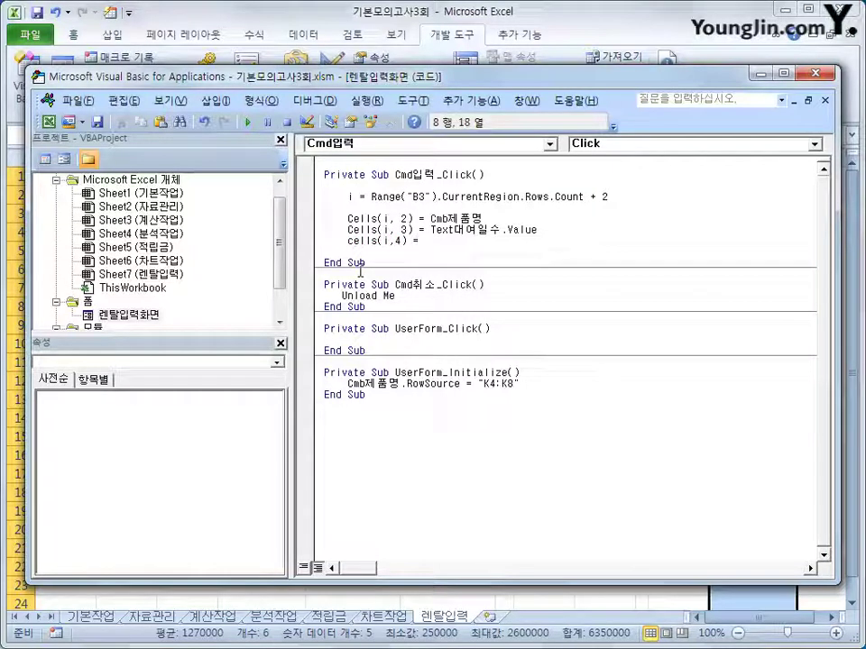
text(cells)
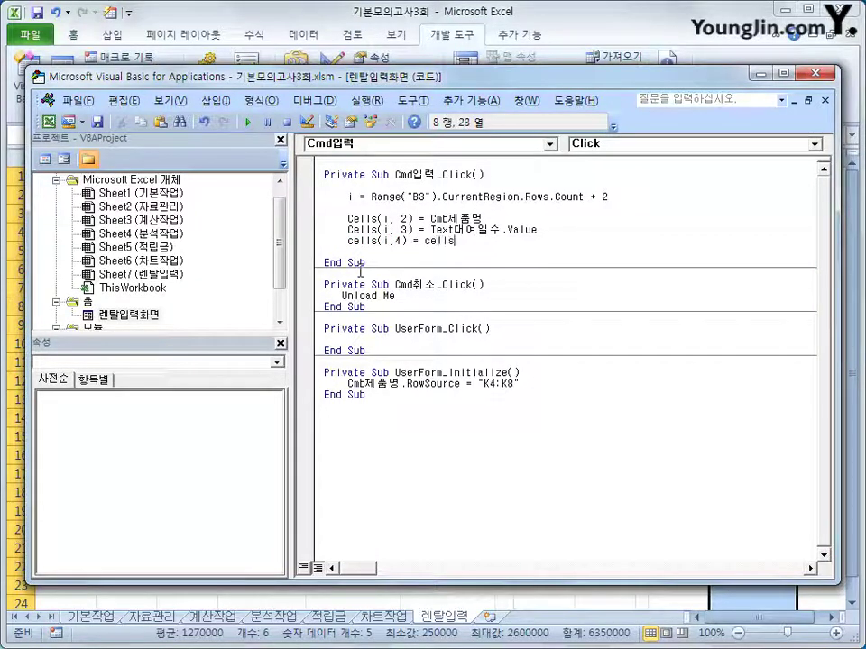
text((i)
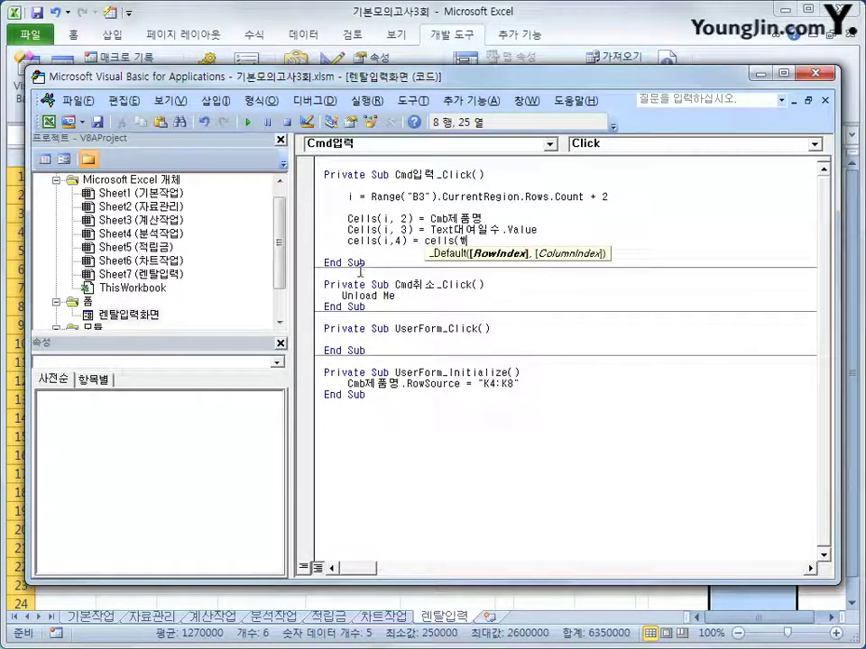
key(BackSpace)
text(cmb제)
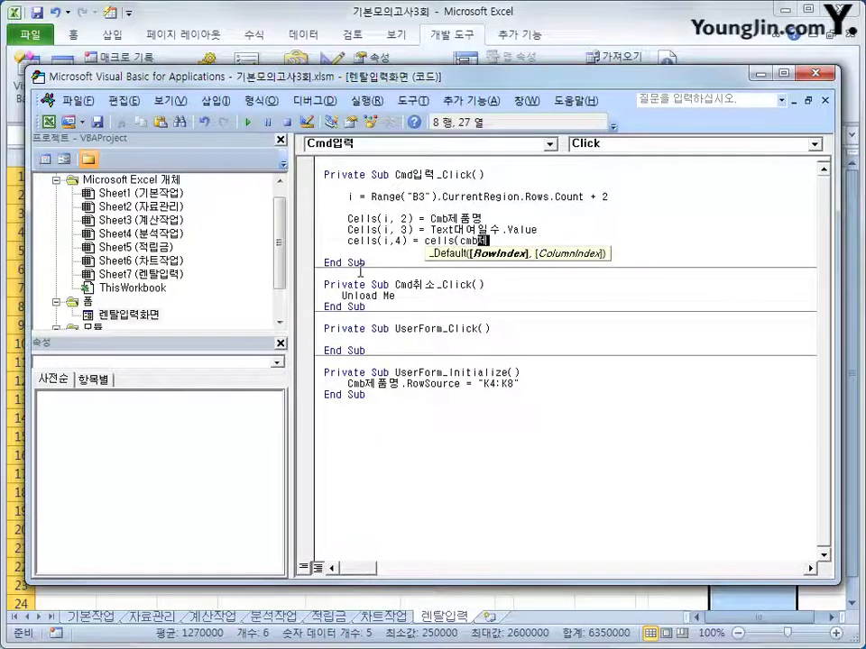
text(품명.)
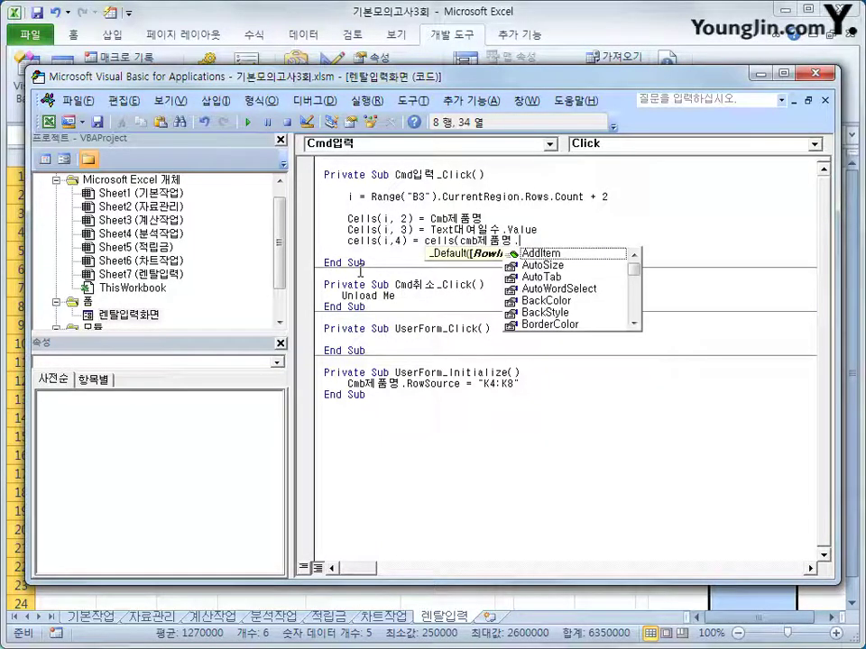
text(list)
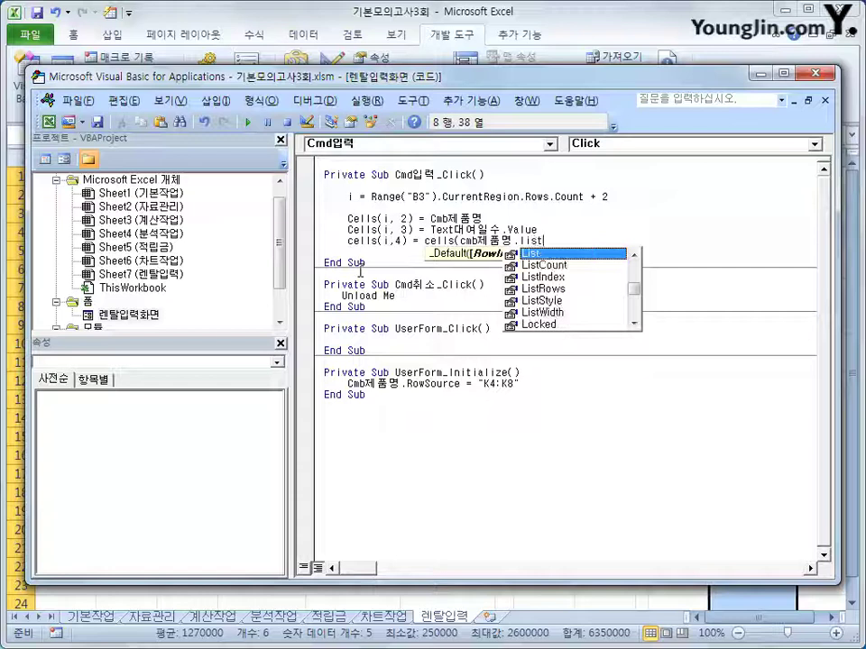
text(index )
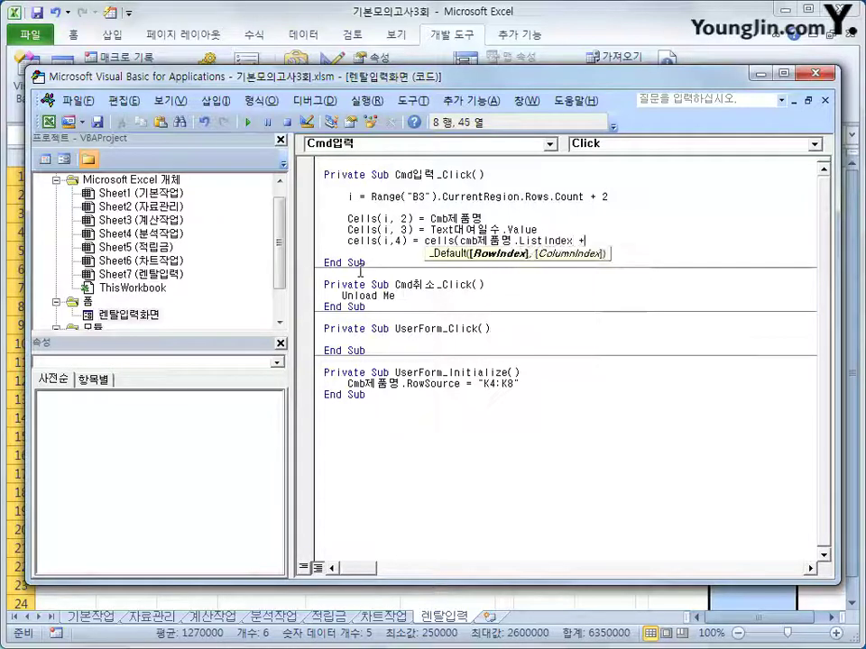
text(+ 4, 12))
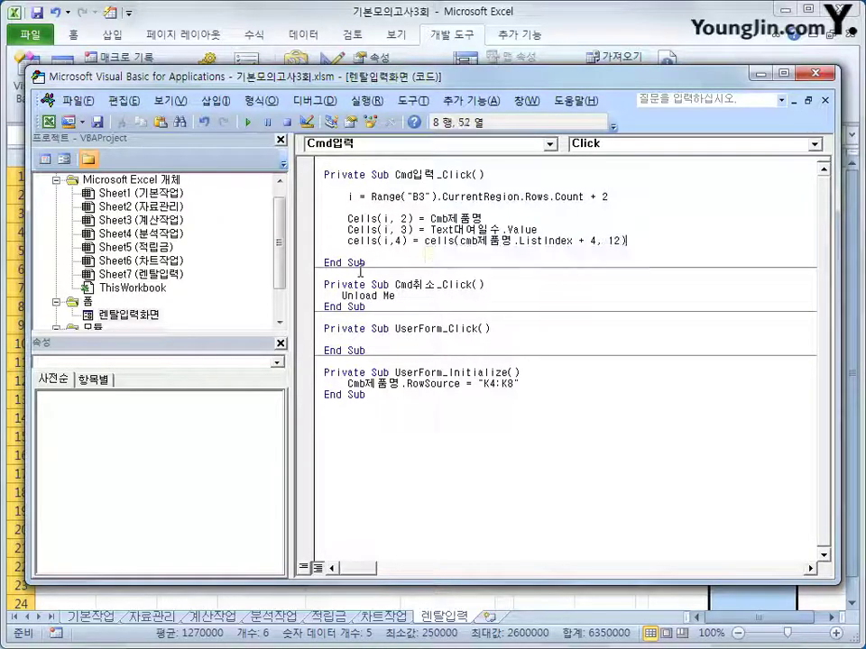
key(Return)
key(Return)
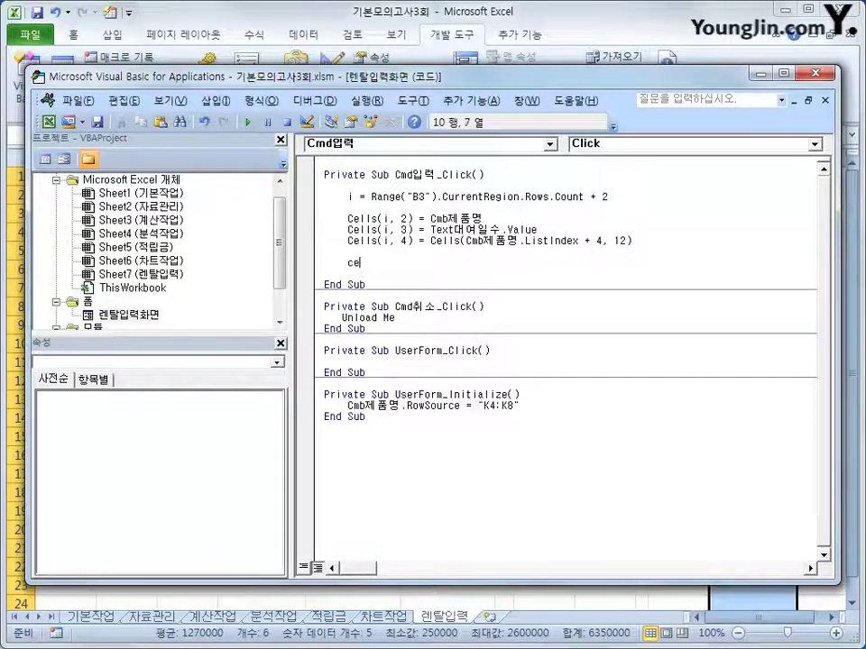
Add the amount line Cells(i, 5) = Cells(i, 4) * 0.05 + Cells(i, 3)
text(cells(i,)
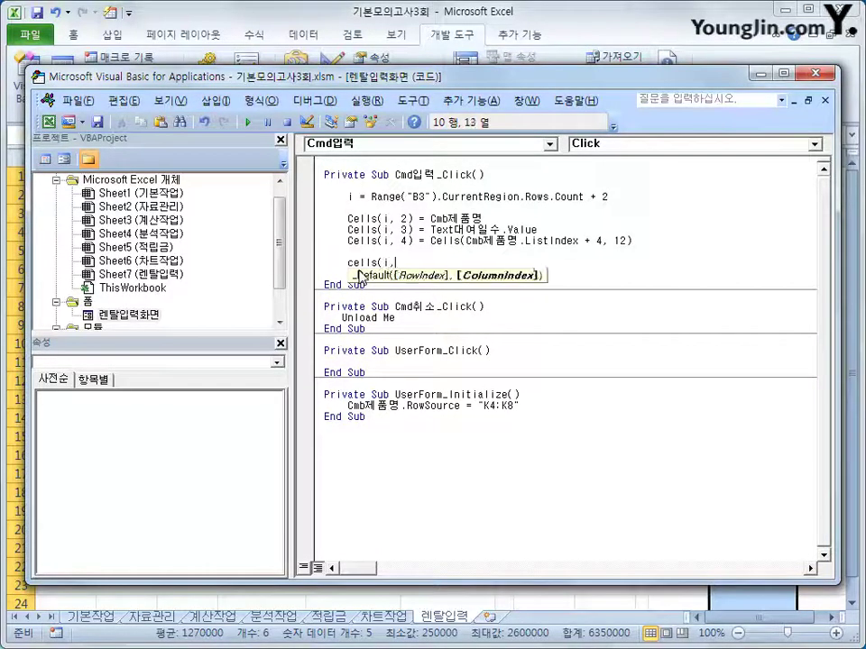
text(5))
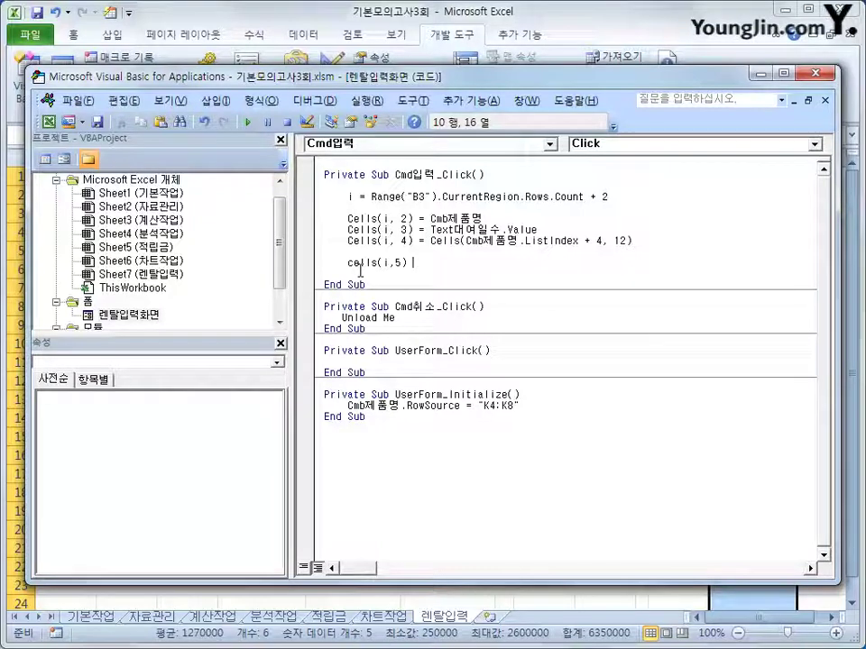
text( = cells(i)
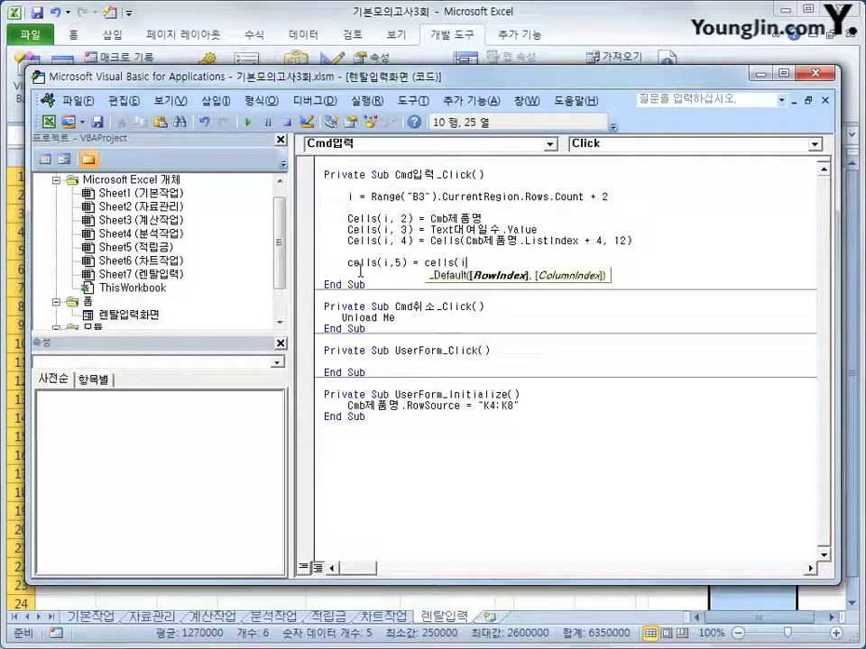
text(,4) )
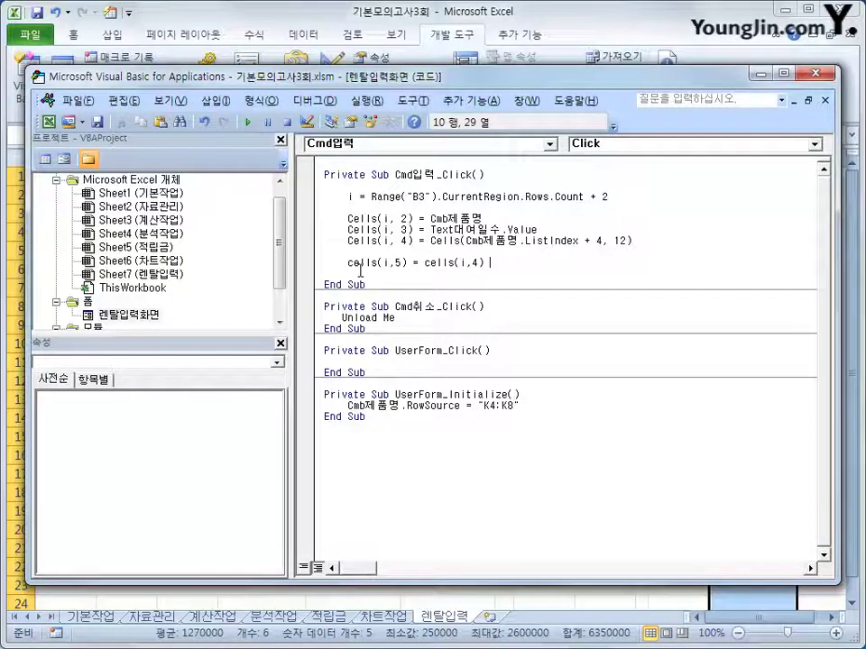
text(* 0)
text(.05)
text( + cells)
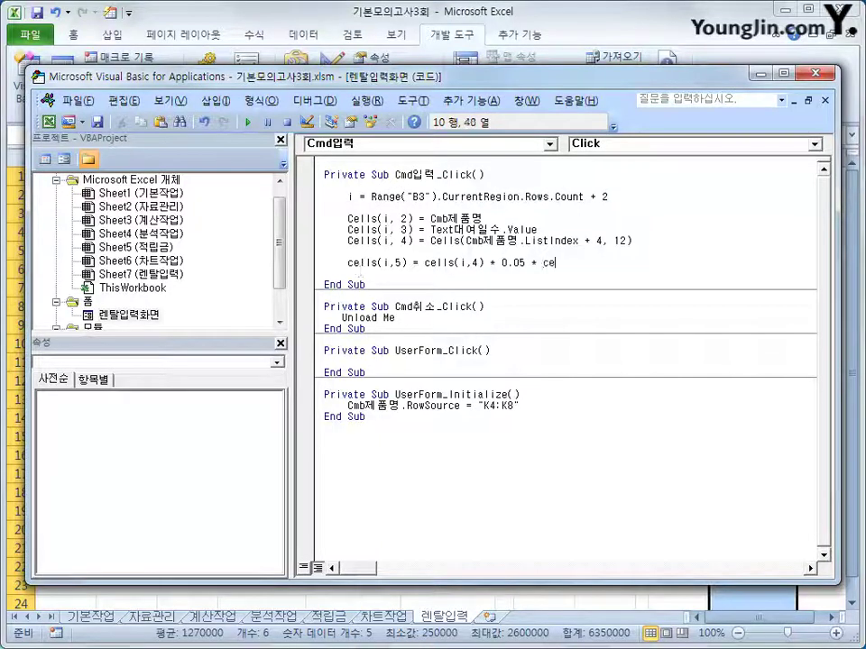
text((i,3))
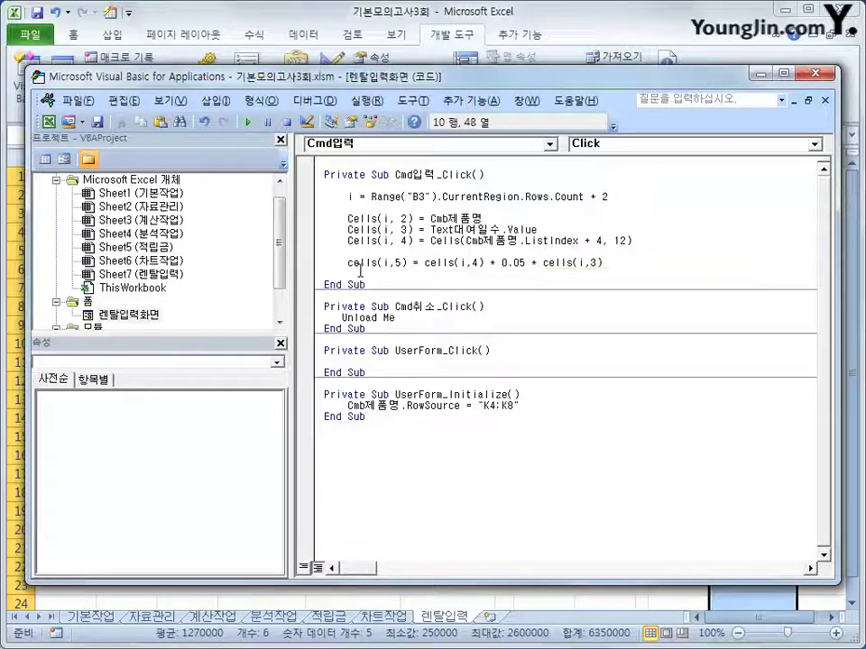
key(Up)
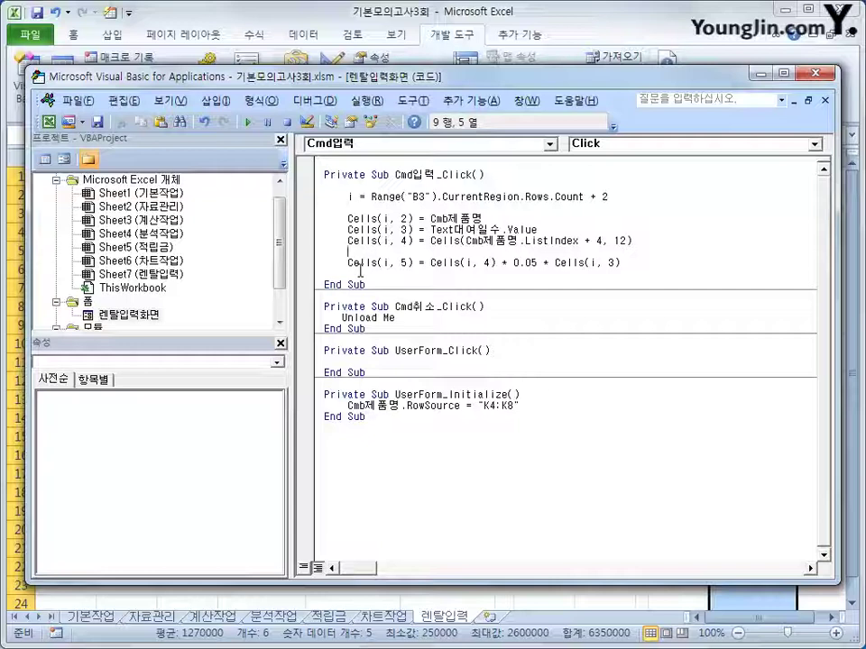
key(Up)
key(Down)
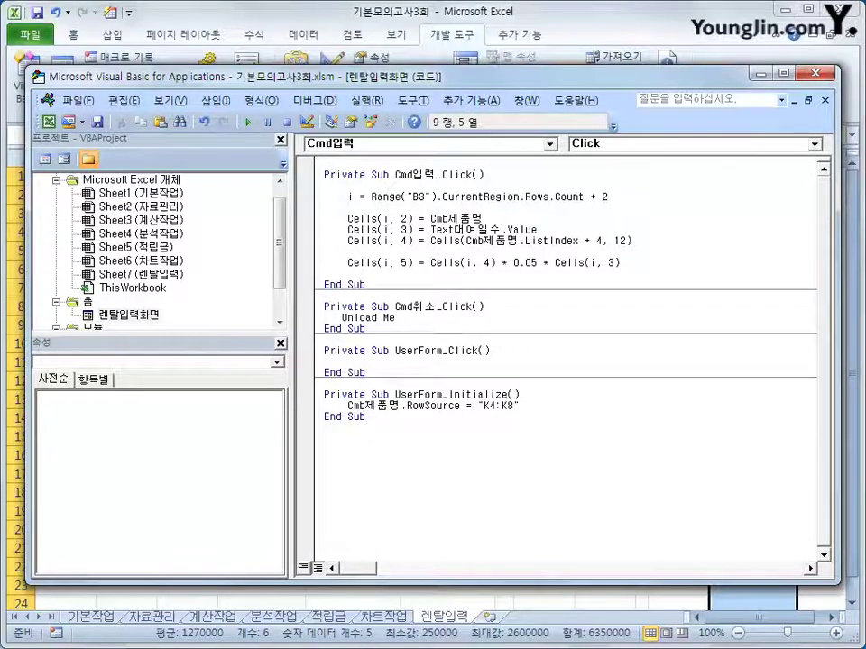
Add If Cells(i, 3) = "" Then writing "대여일수입력" into Cells(i, 5)
key(Return)
text(if)
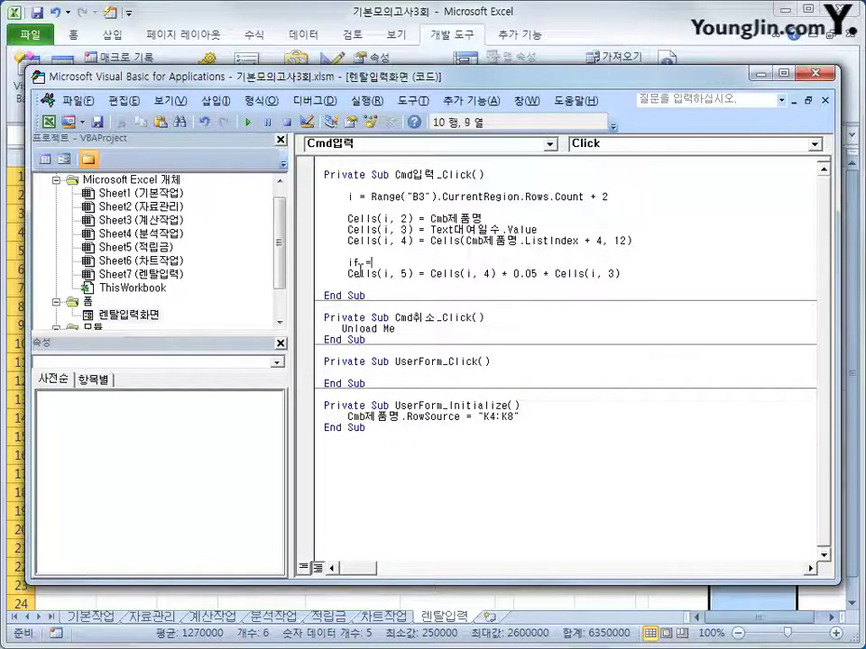
text( cells(i,3))
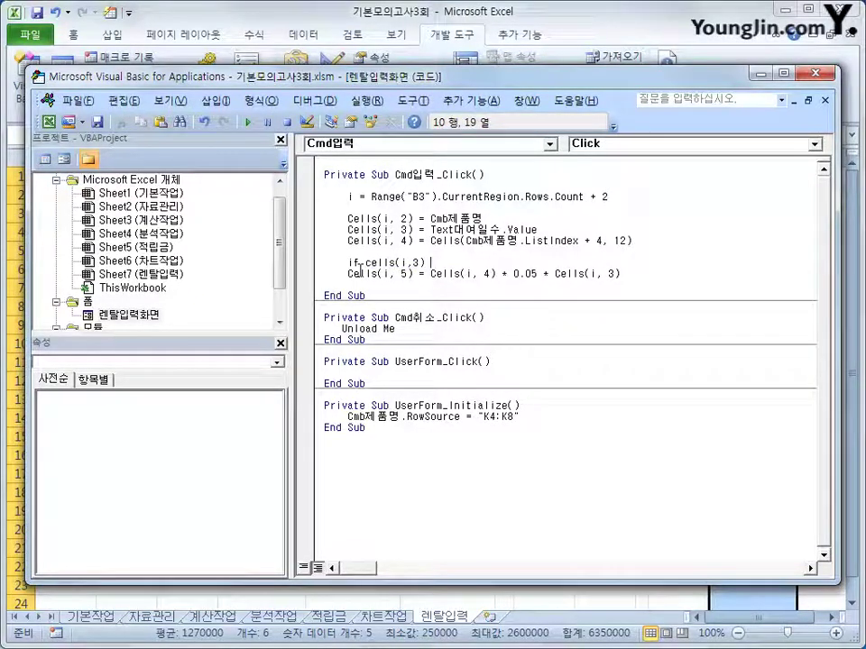
text( ="" then)
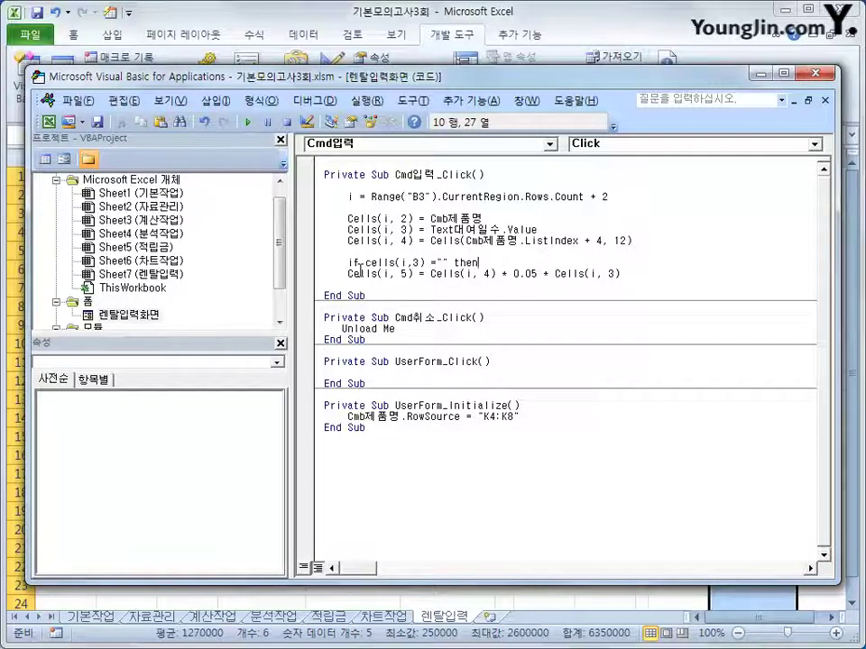
key(Return)
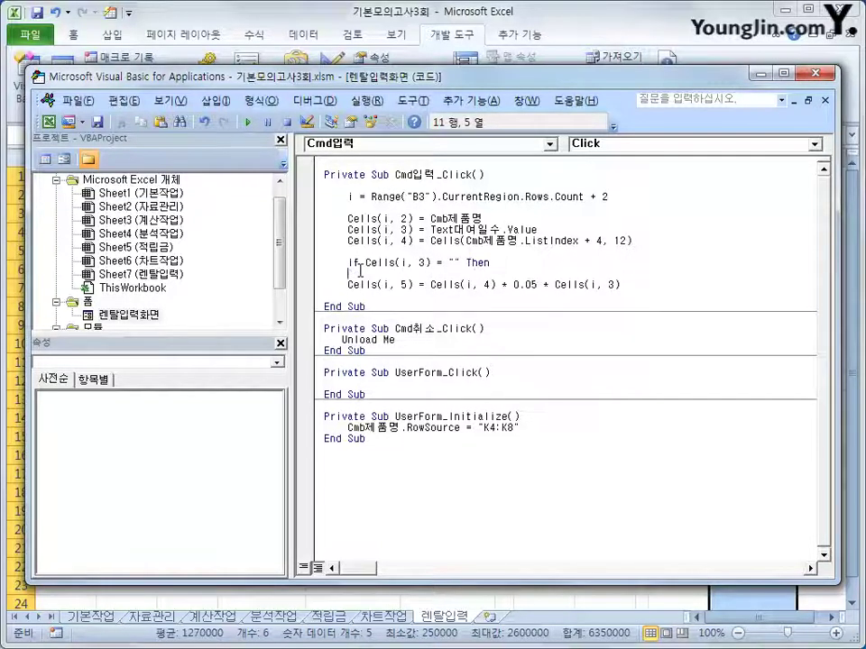
text(cells()
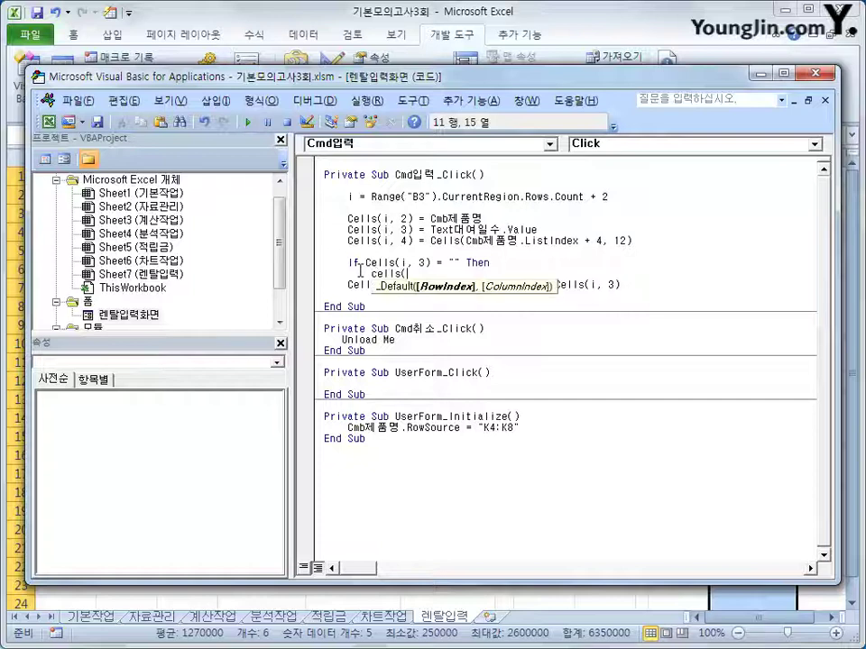
text(i,5)  )
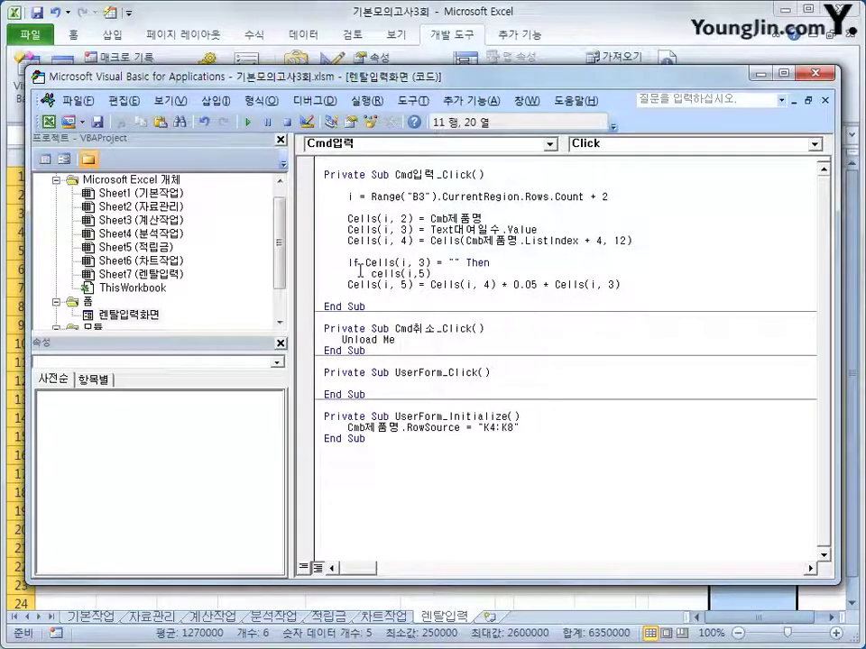
text(="eo)
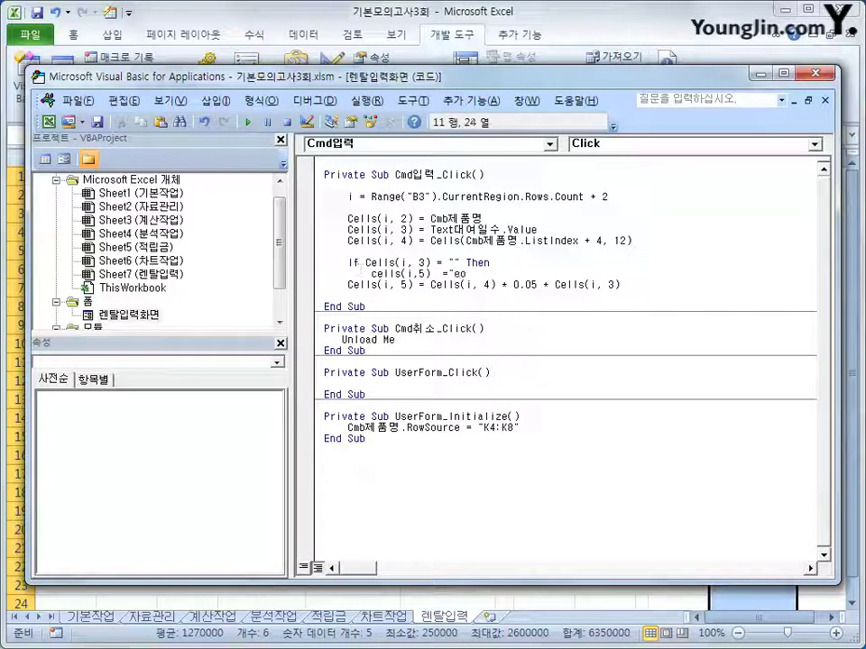
key(BackSpace)
key(BackSpace)
key(BackSpace)
key(BackSpace)
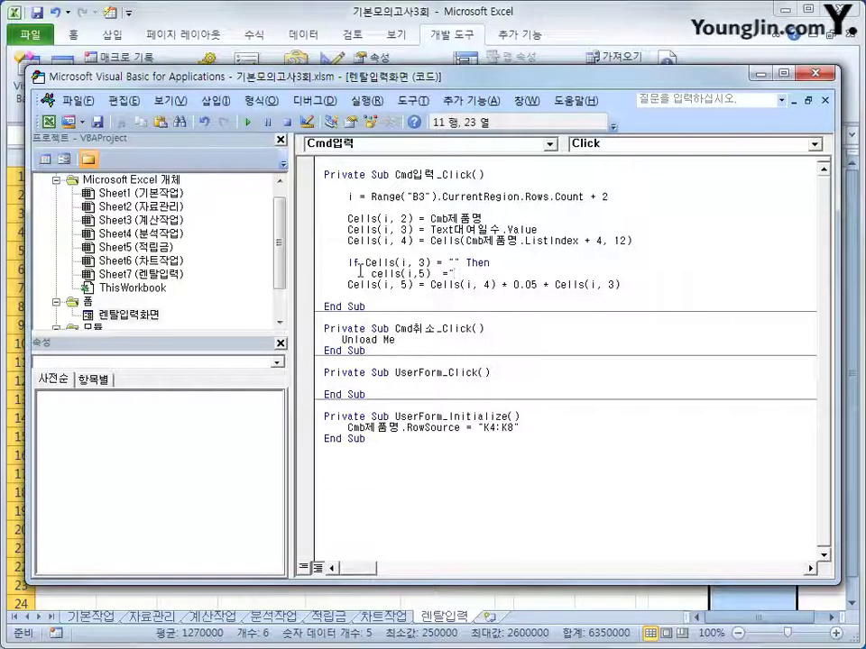
text(대여일수입력)
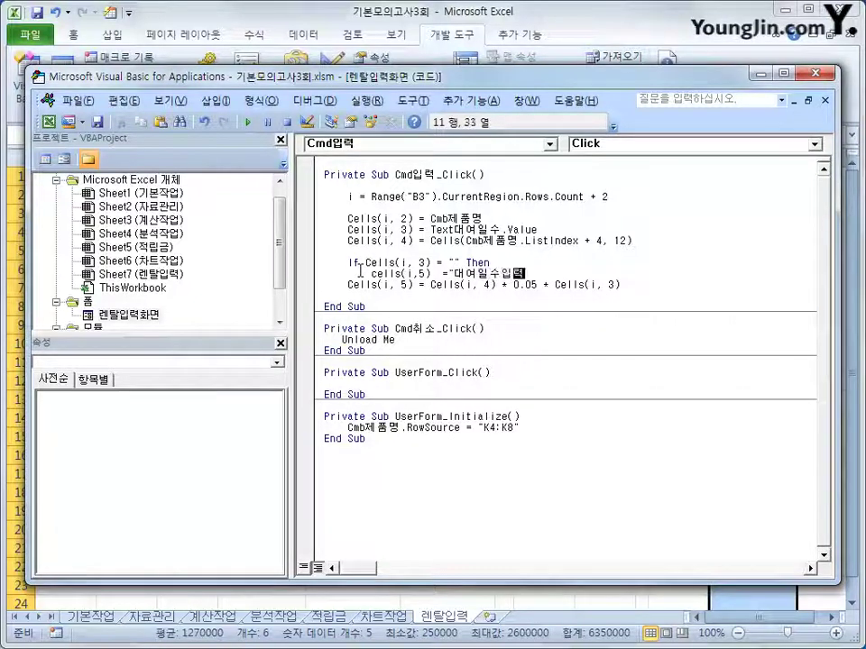
key(Return)
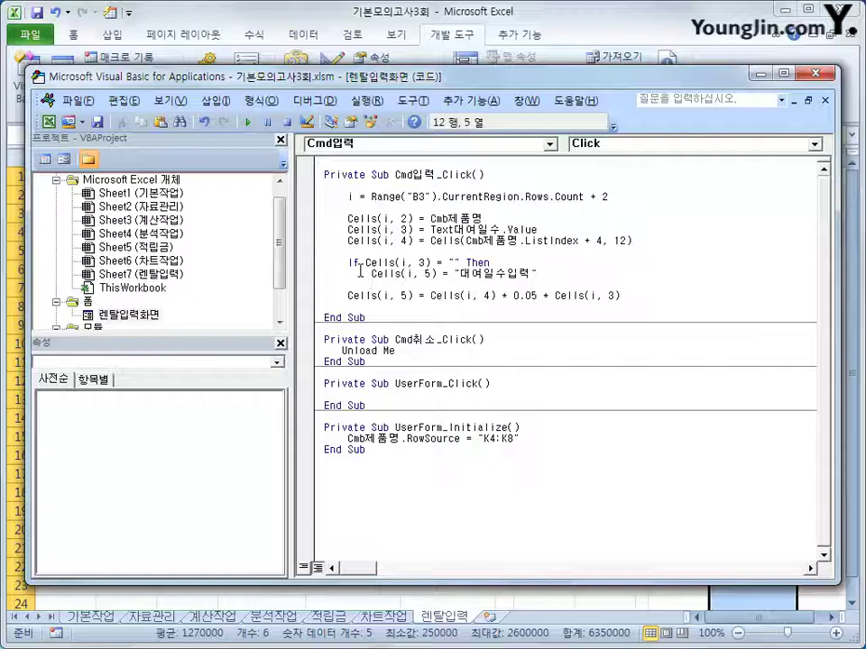
Put the amount formula under Else, indented, and close the block with End If
text(else)
key(Down)
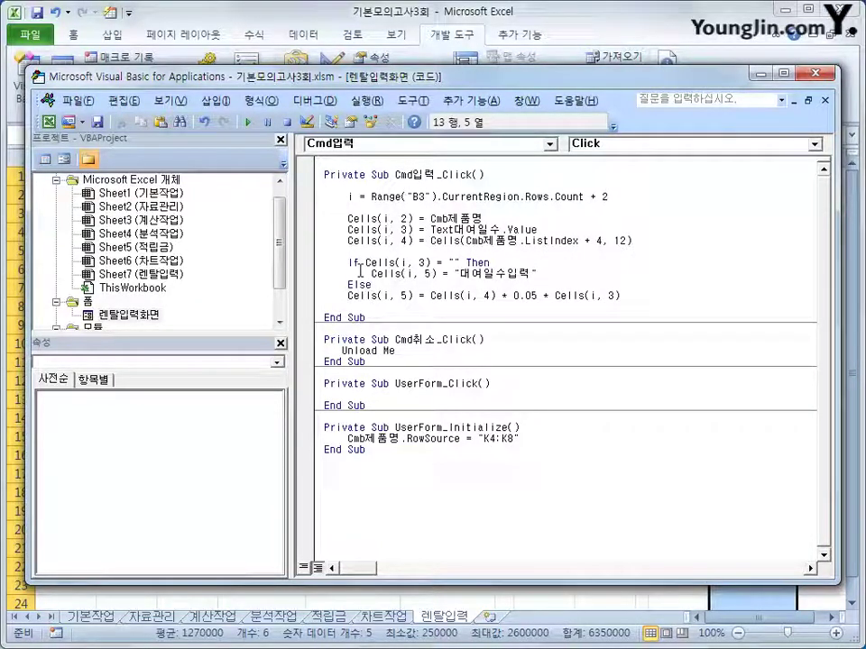
key(Tab)
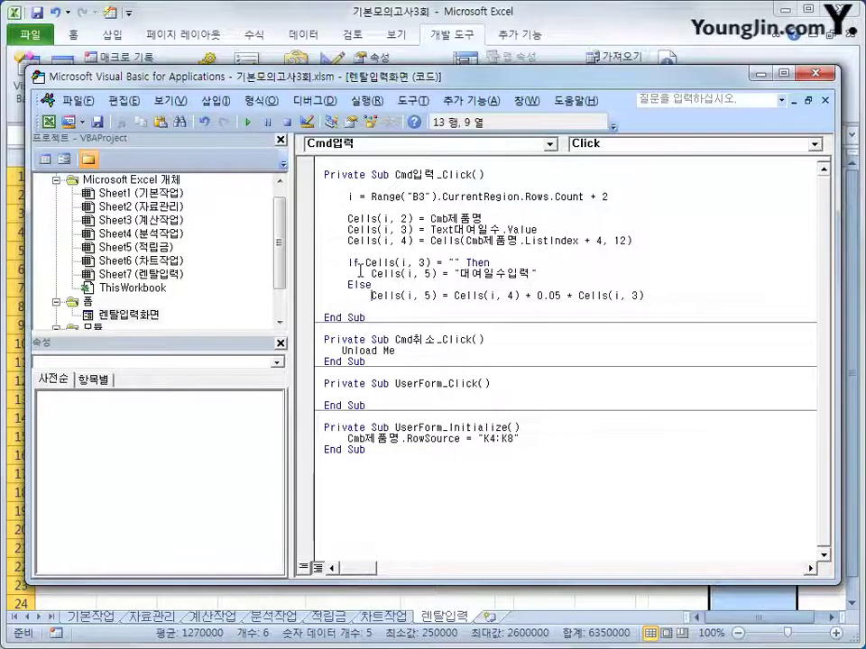
key(End)
key(Return)
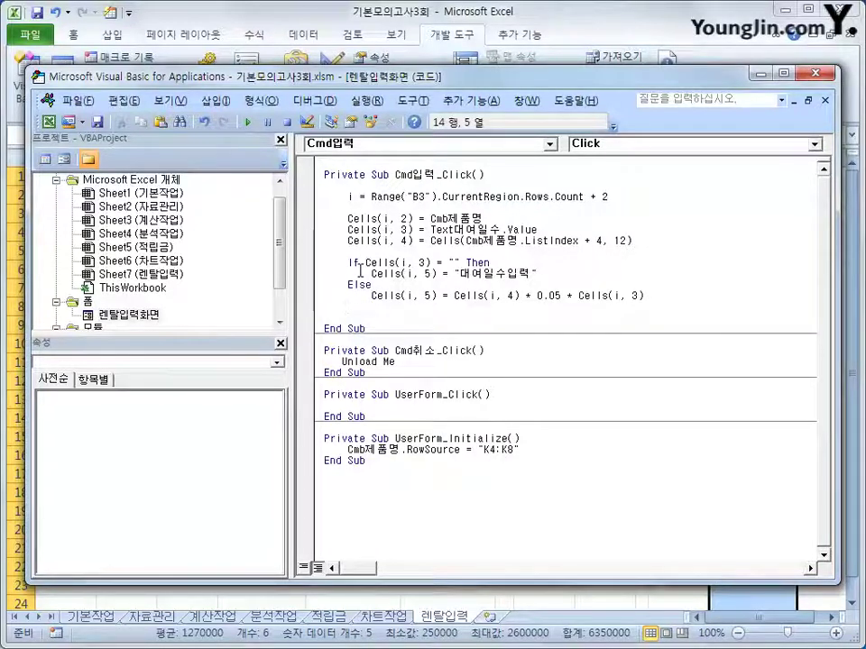
text(ㄷ)
key(BackSpace)
key(Hangul)
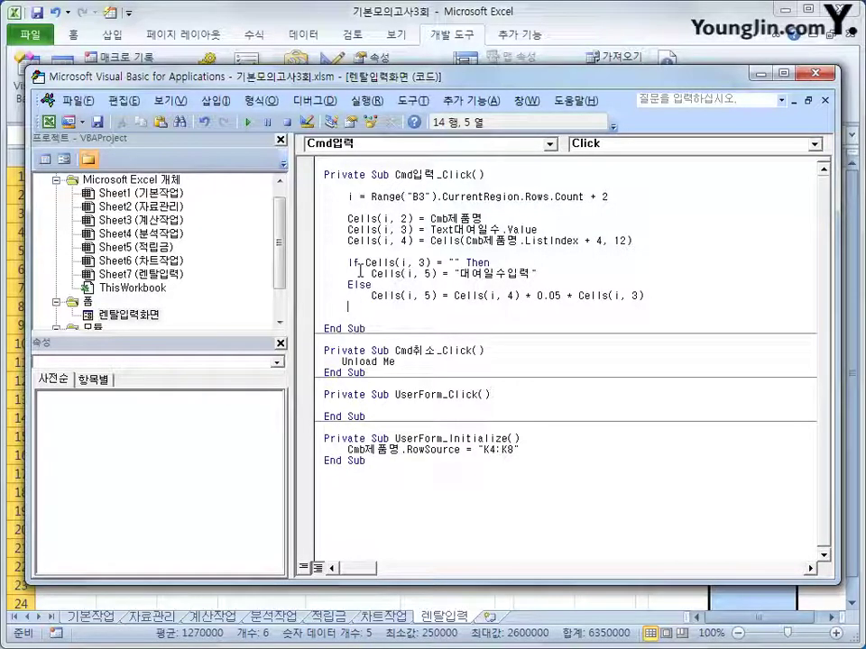
text(end if)
key(Return)
key(Return)
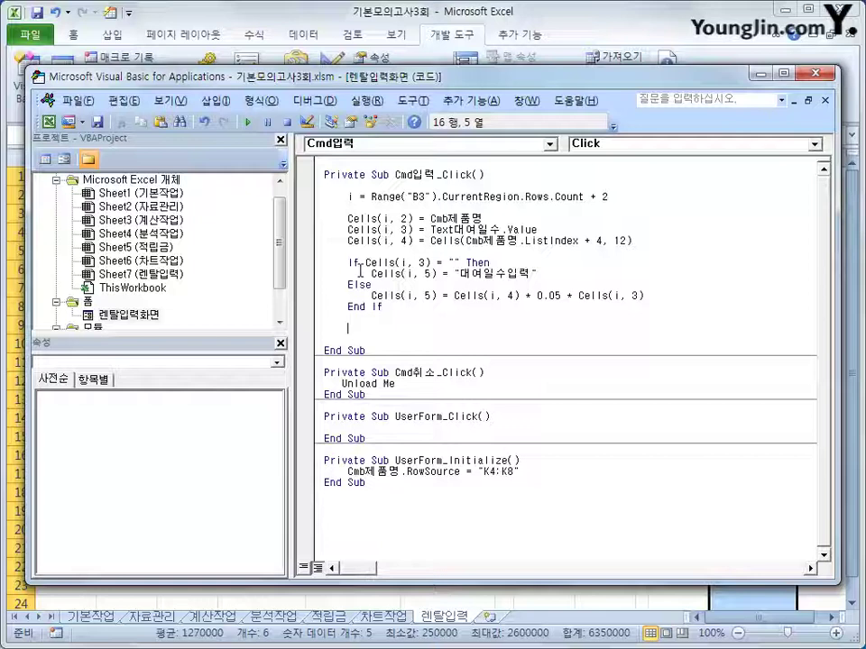
Add Cells(i, 6) = Text대여자 below End If to record the renter
text(cells(i)
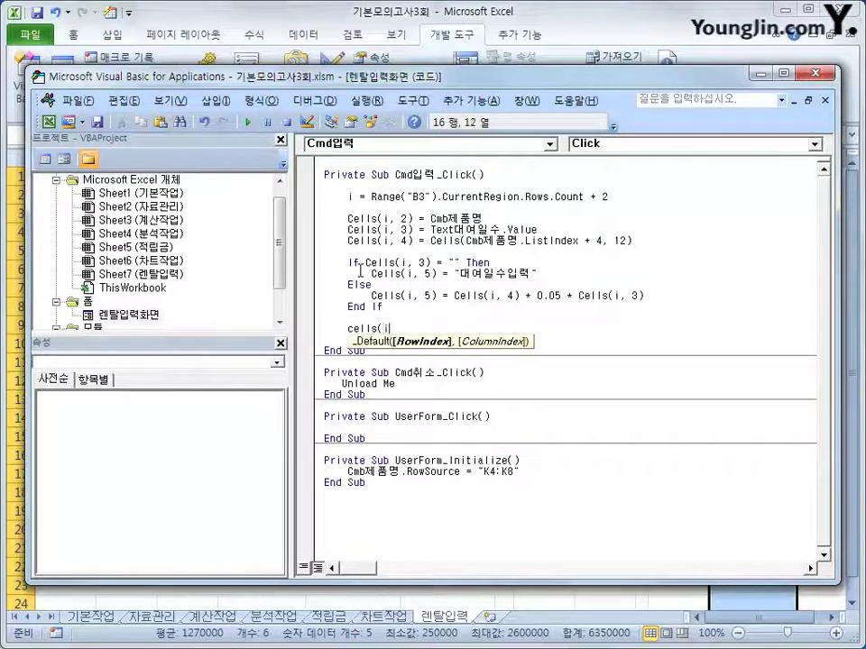
text(,6))
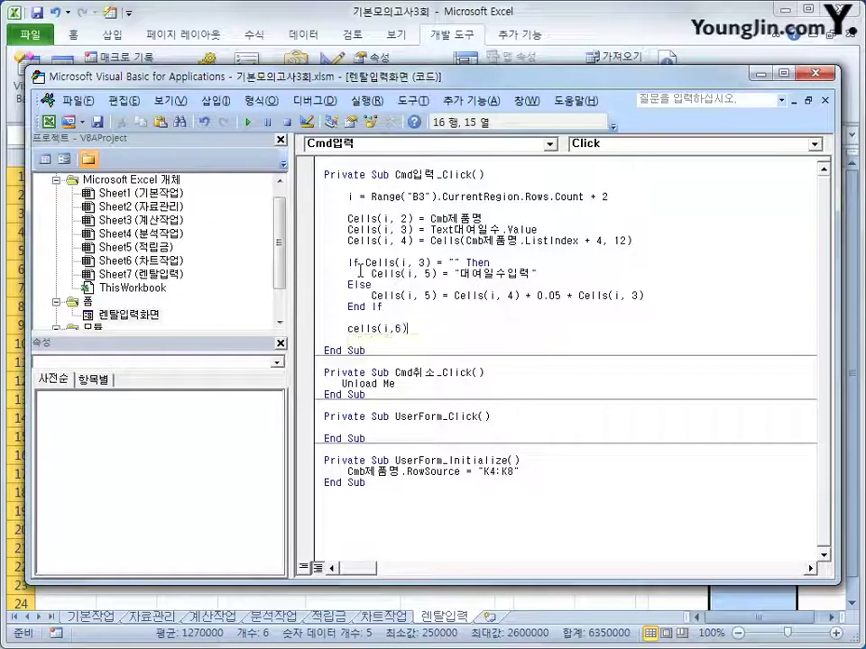
text( = tx)
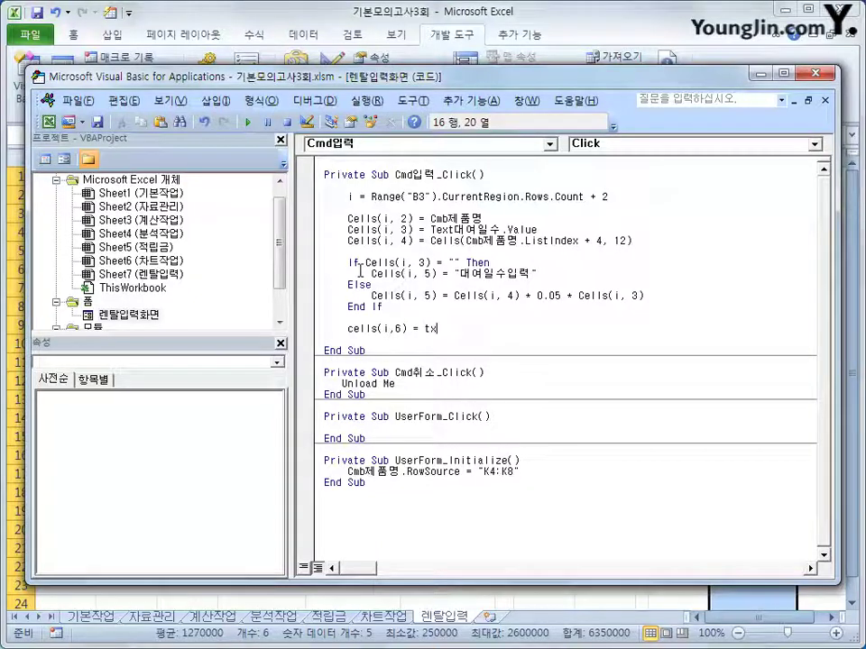
text(t)
key(BackSpace)
key(BackSpace)
text(e)
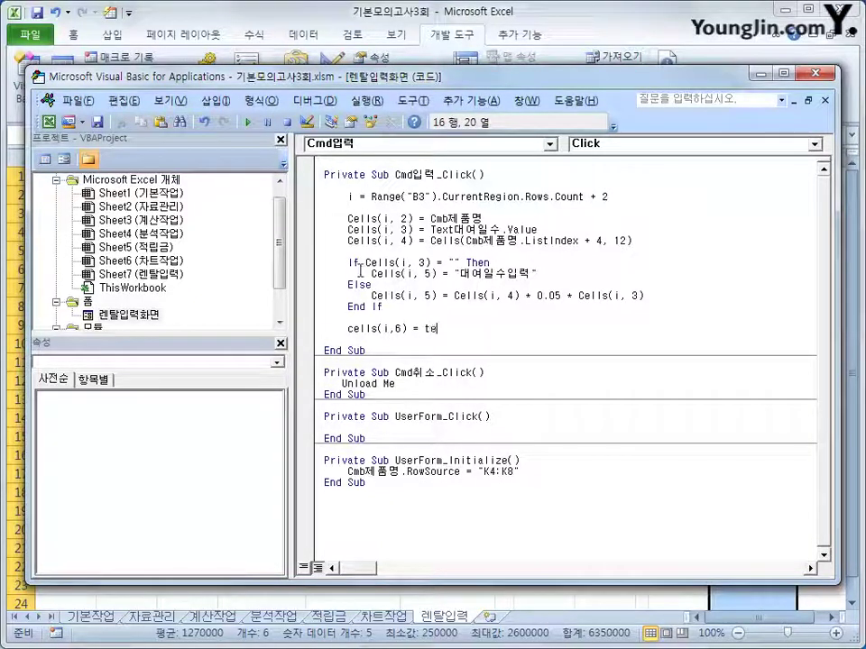
text(xt대여자)
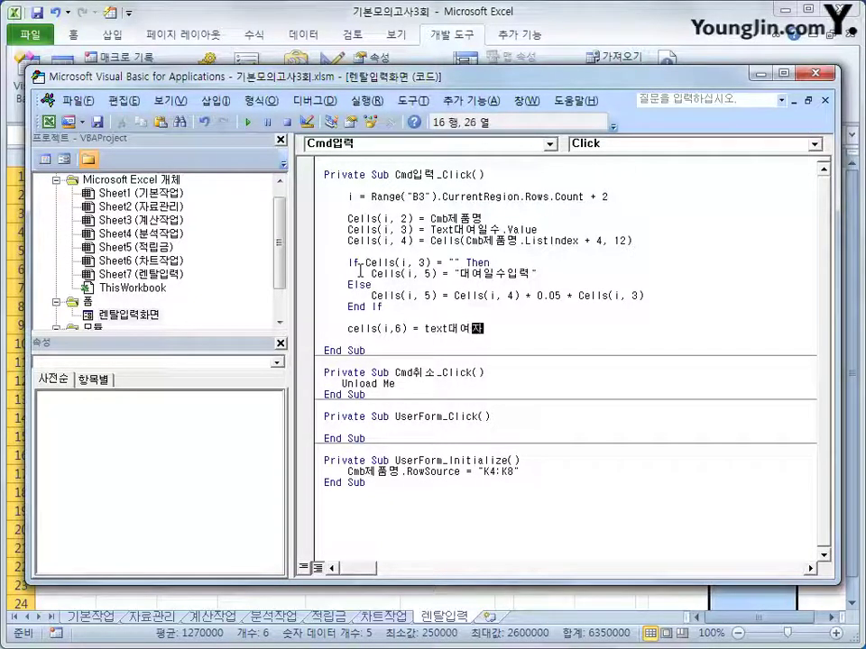
key(Return)
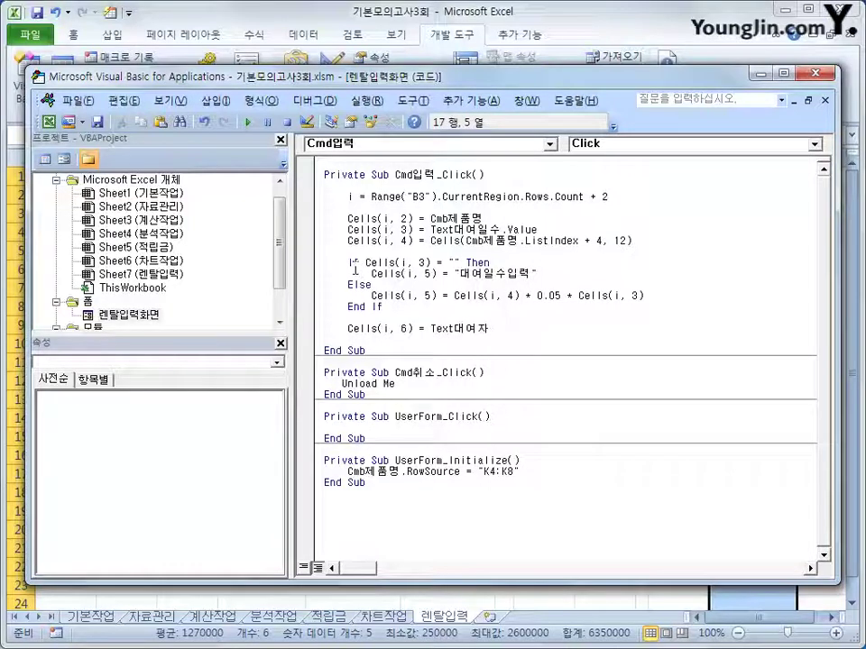
Run the rental form and submit 노트북 with 2 rental days and the renter's name
click(809, 79)
click(552, 359)
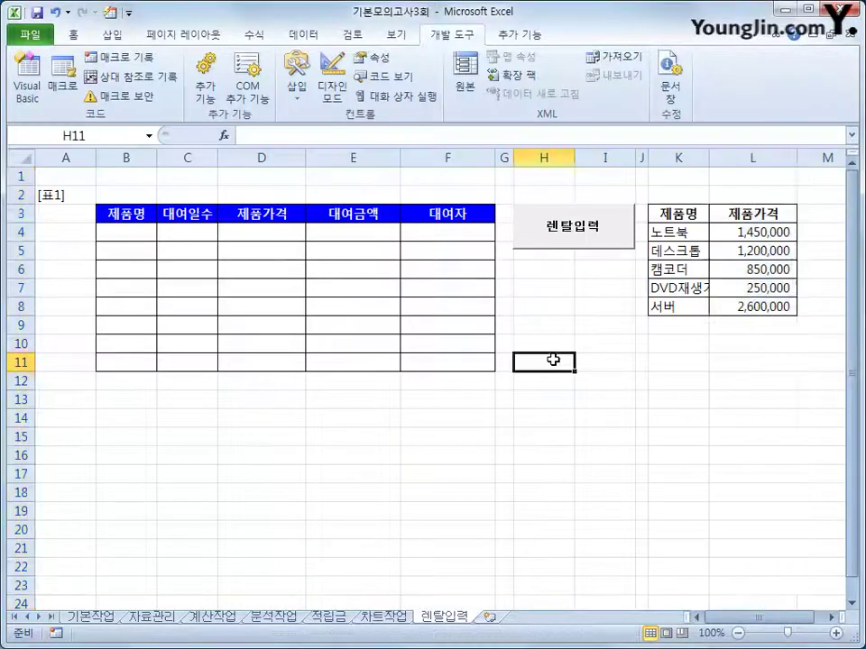
click(563, 245)
click(497, 256)
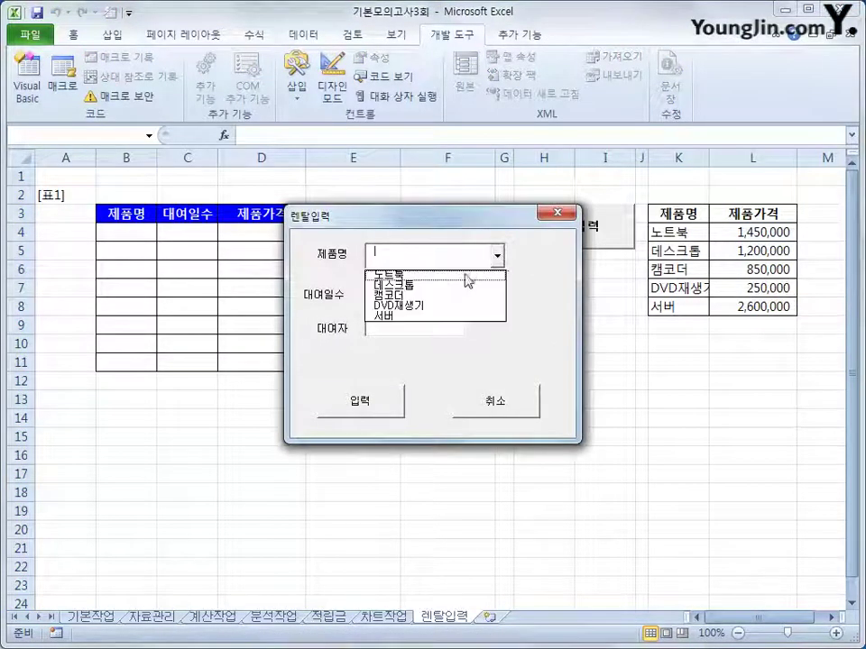
click(465, 275)
click(421, 290)
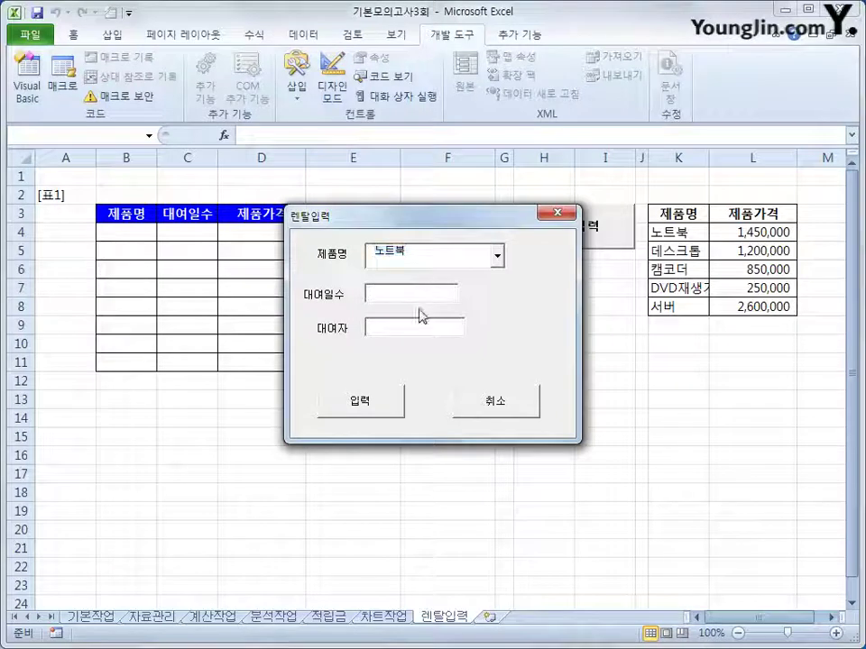
text(2)
click(419, 321)
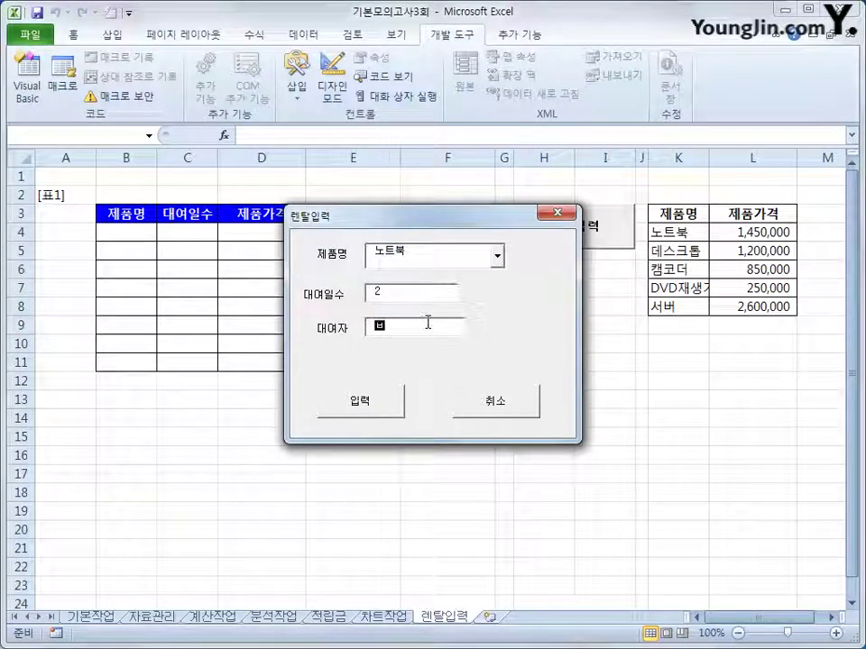
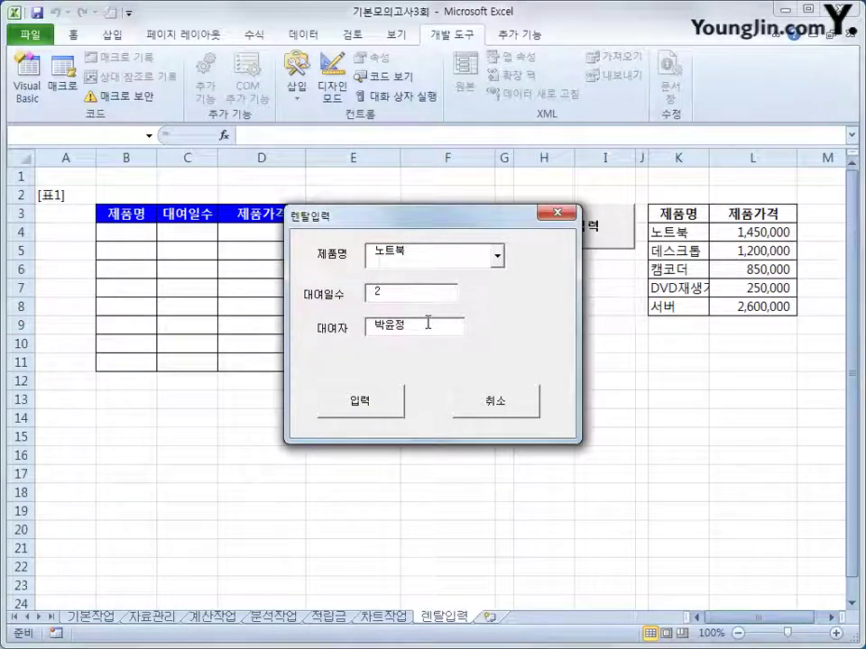
click(359, 408)
Check the new row 4 entry in the table and close the form
drag(366, 226, 463, 327)
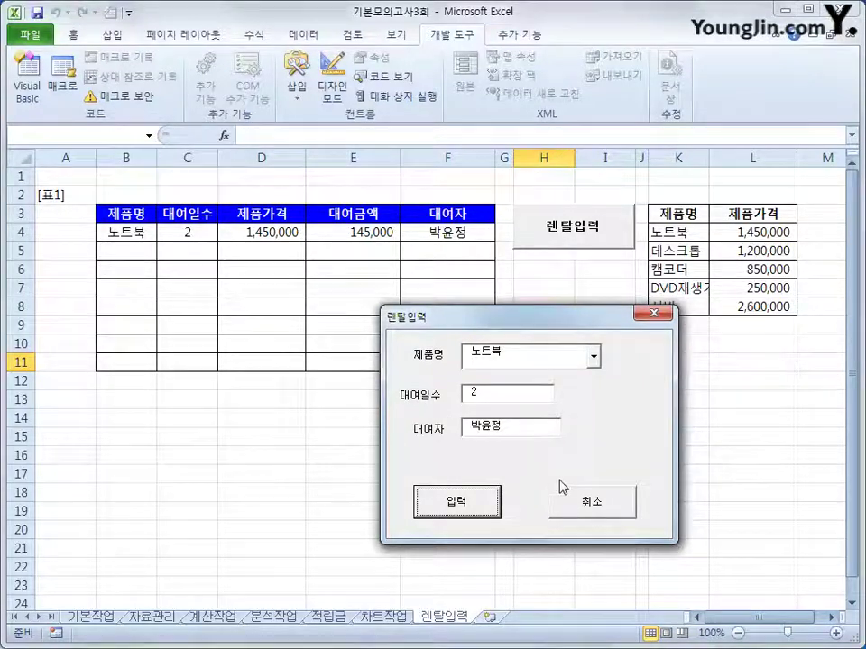
click(568, 510)
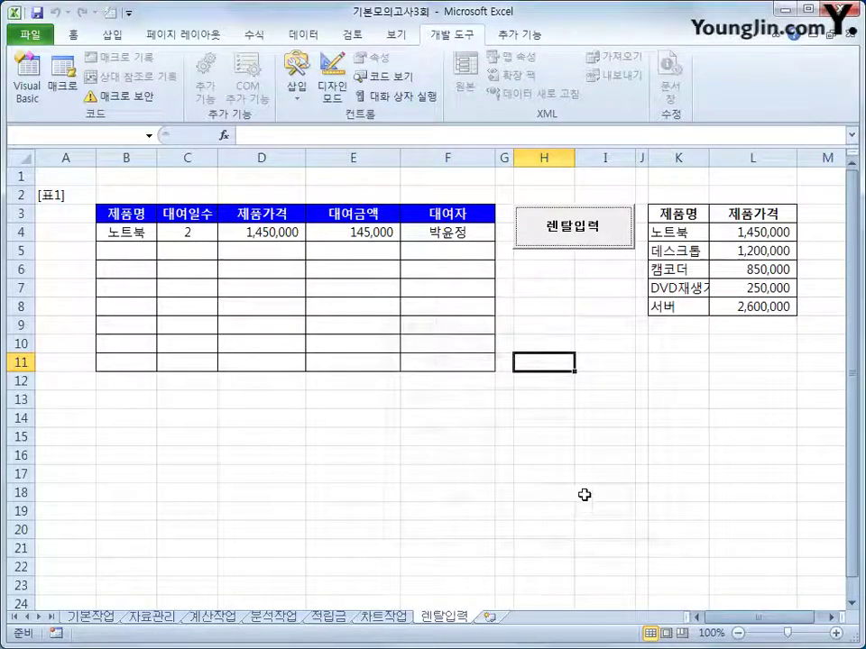
click(583, 492)
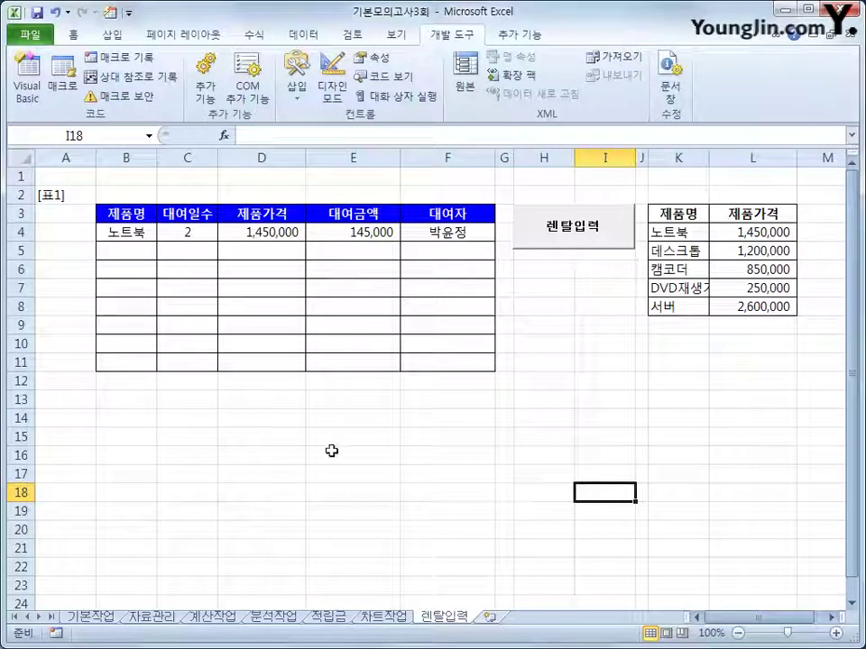